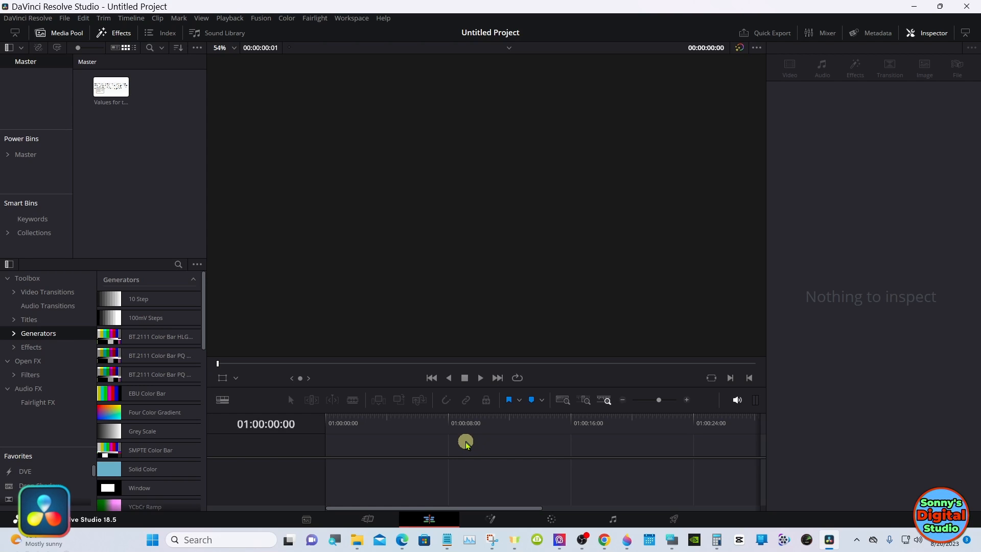
Step: Create a new Fusion composition clip in the Master bin with a duration of 00:00:12:00
right_click(135, 173)
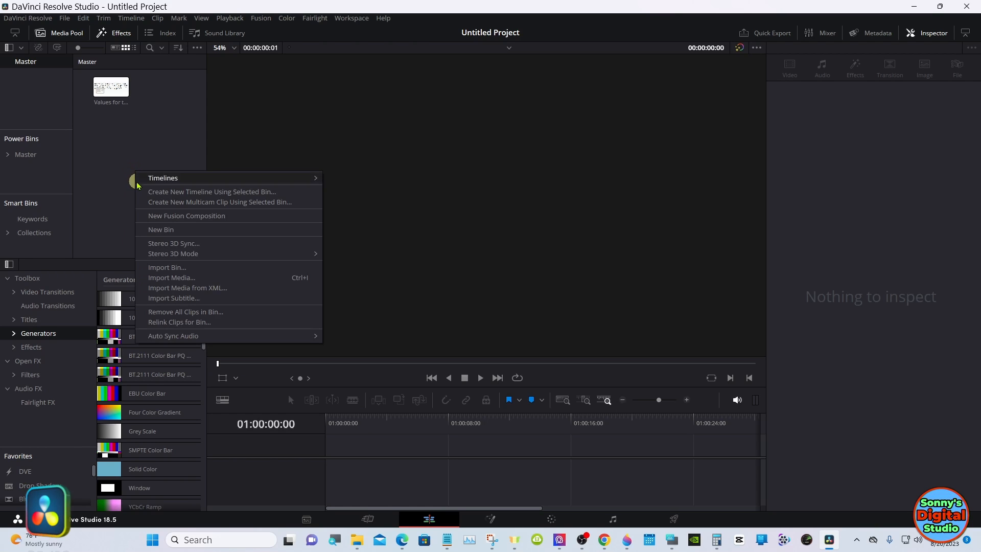
left_click(185, 215)
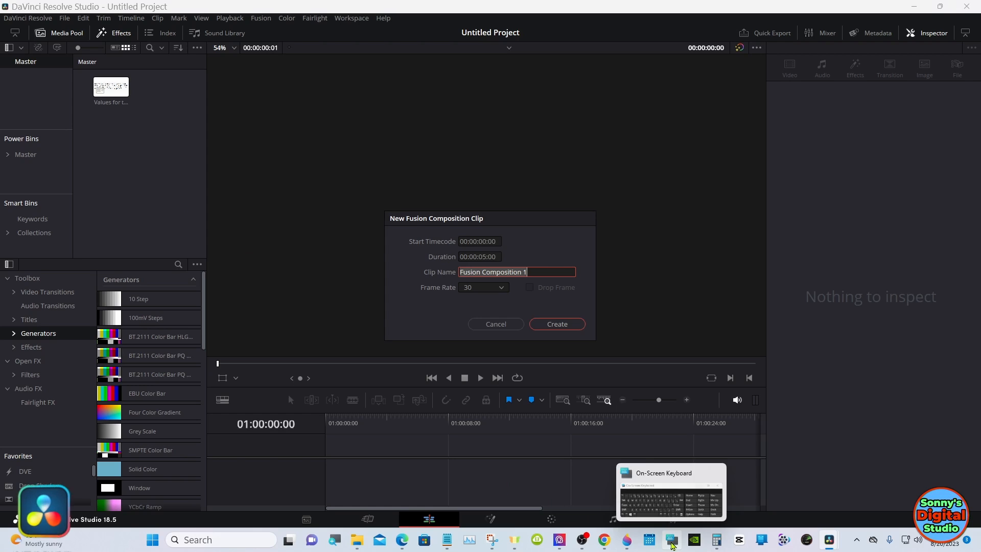
left_click(664, 506)
left_click_drag(628, 376, 546, 403)
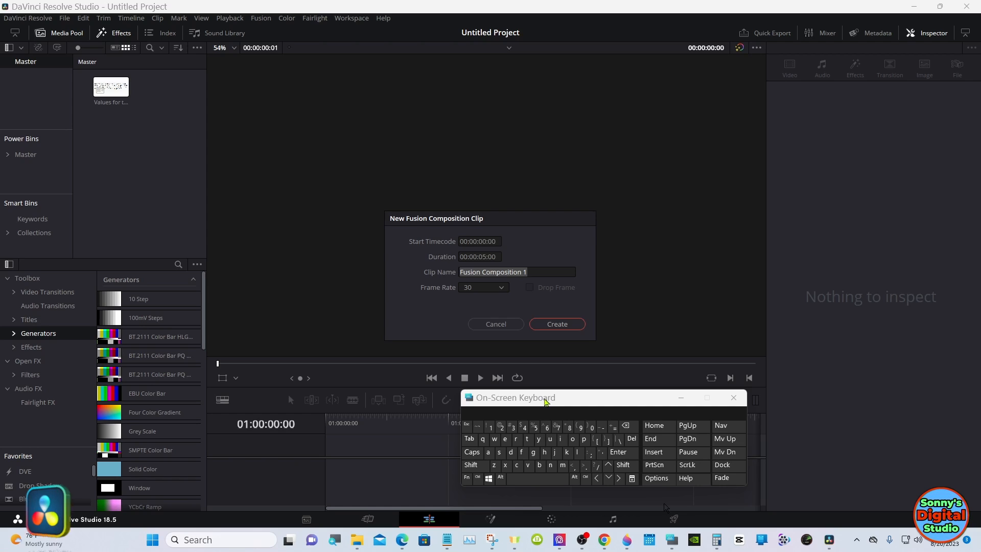
left_click(485, 257)
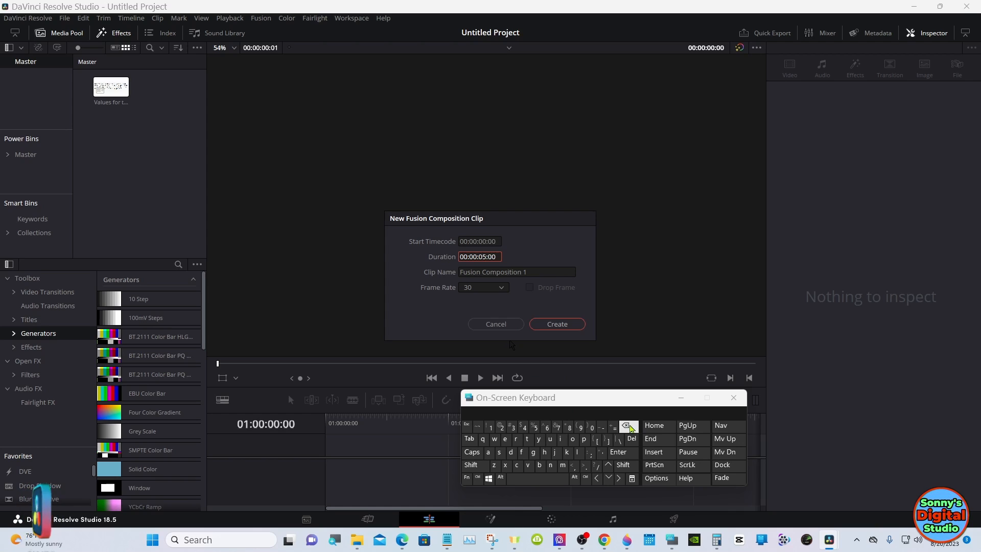
left_click(627, 426)
left_click(627, 426)
left_click(490, 427)
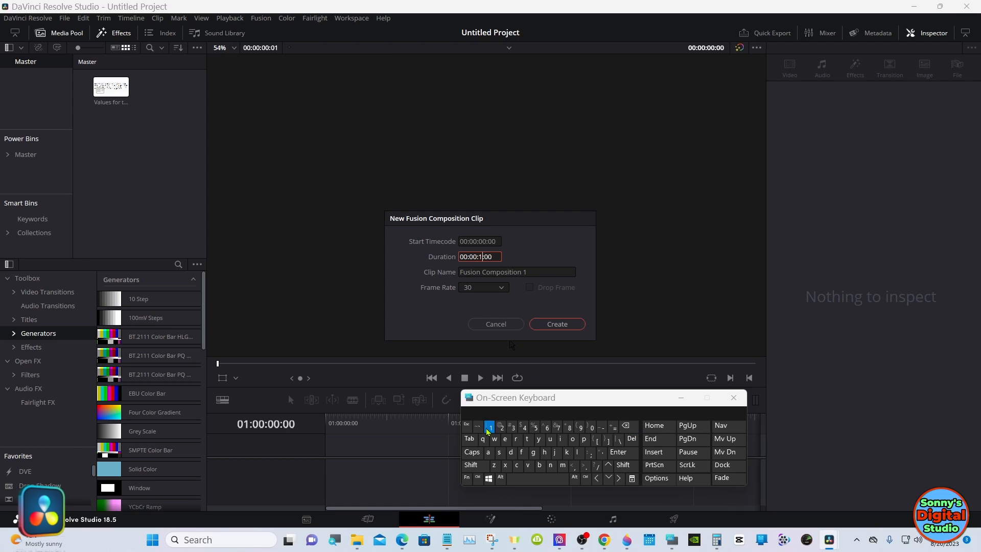
left_click(501, 427)
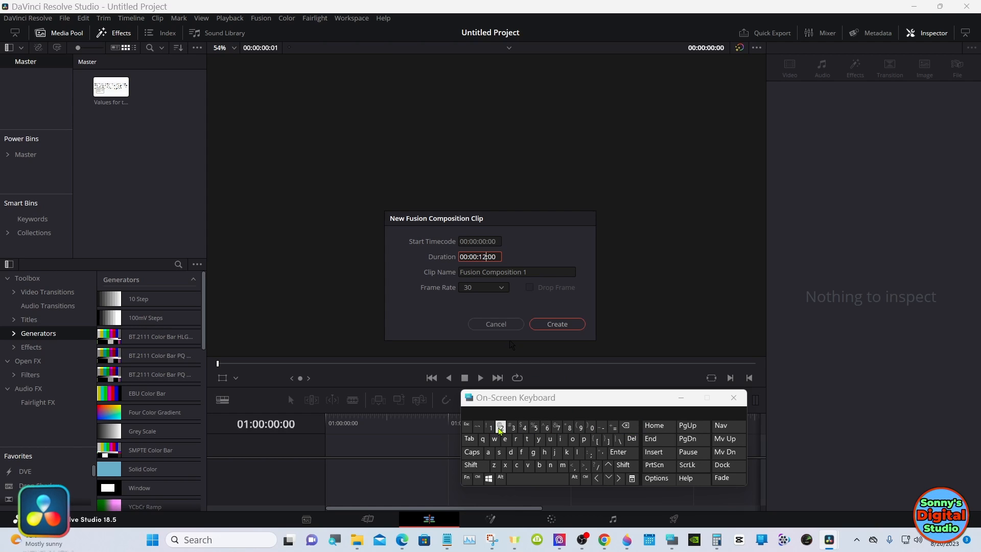
left_click(546, 326)
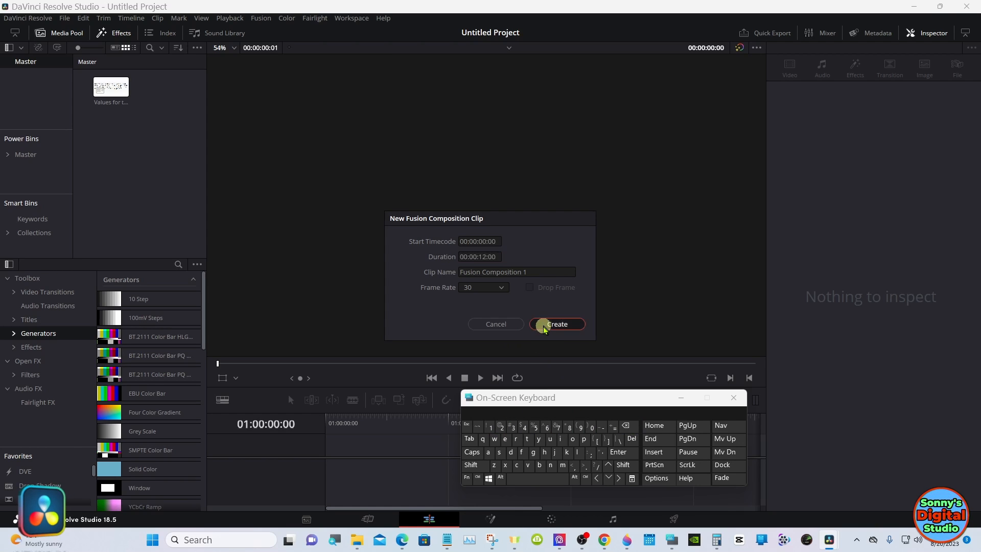
left_click(682, 399)
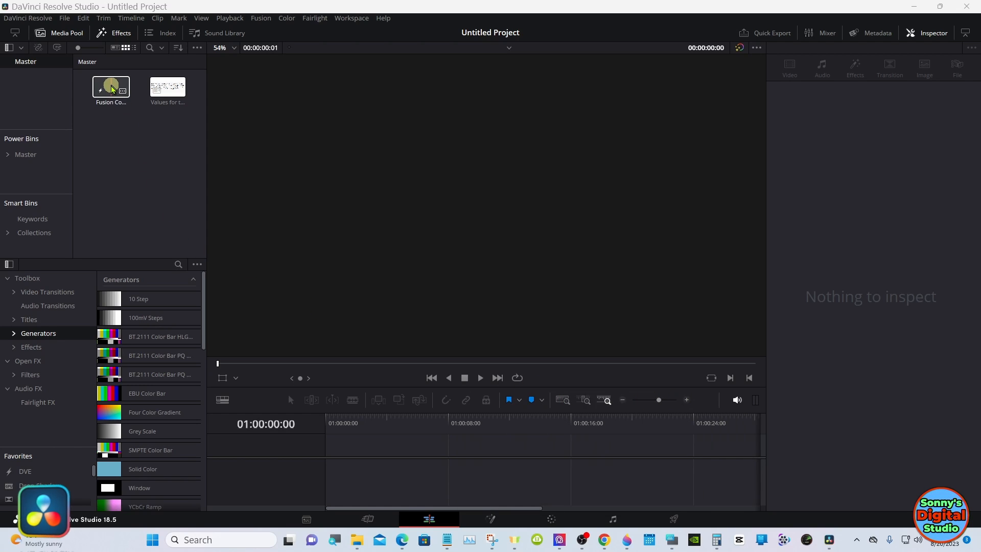
Step: Place the Fusion composition clip at the start of a new timeline and open it on the Fusion page
left_click_drag(111, 88, 335, 457)
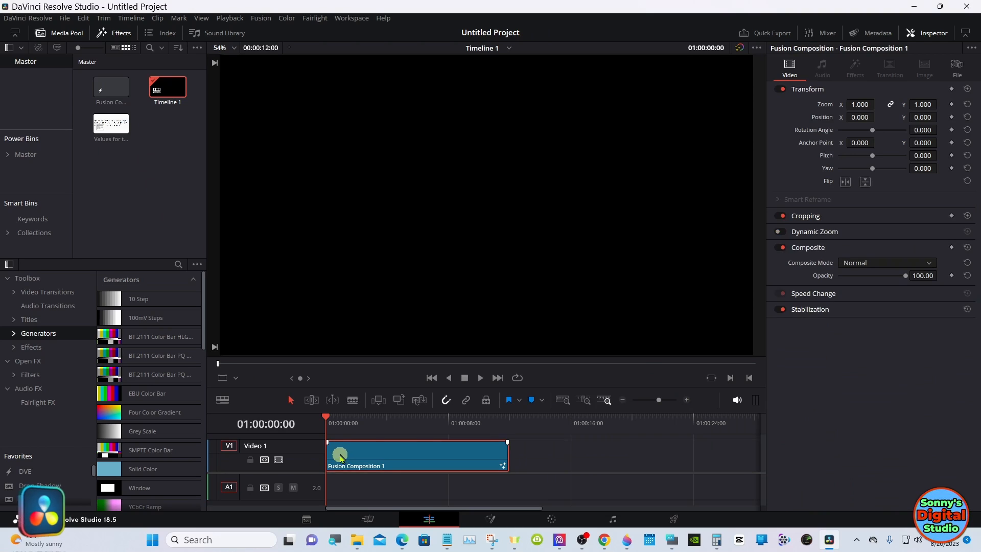
left_click_drag(490, 422, 506, 420)
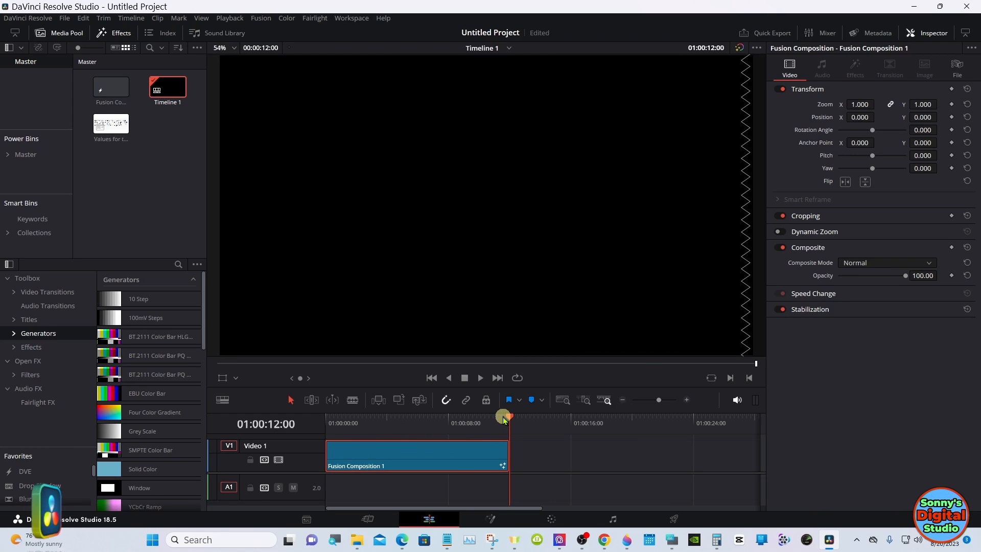
left_click_drag(486, 417, 328, 420)
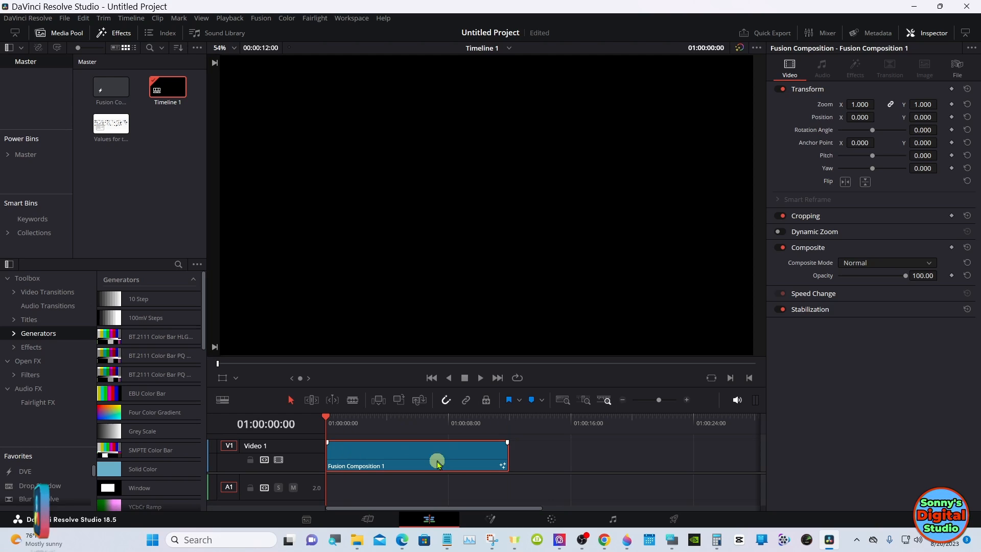
left_click(489, 518)
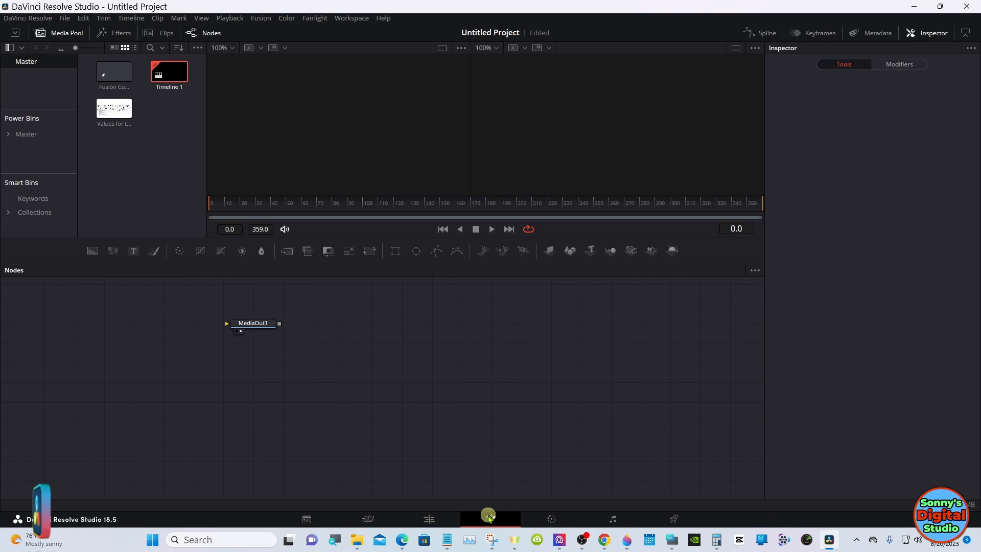
Step: Add a Background node connected to MediaOut1 and make it fully transparent with an alpha of 0.0
left_click_drag(244, 318, 633, 414)
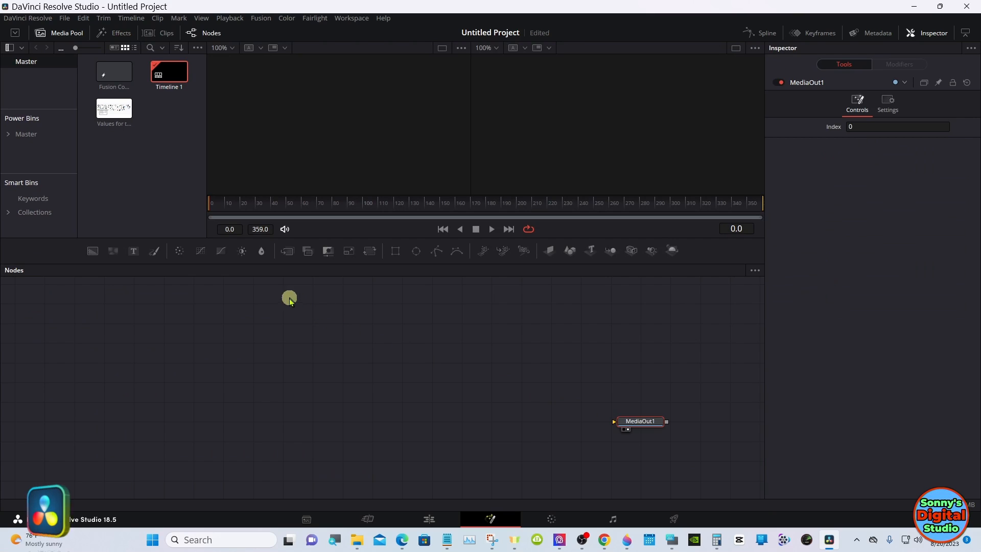
left_click_drag(91, 250, 111, 324)
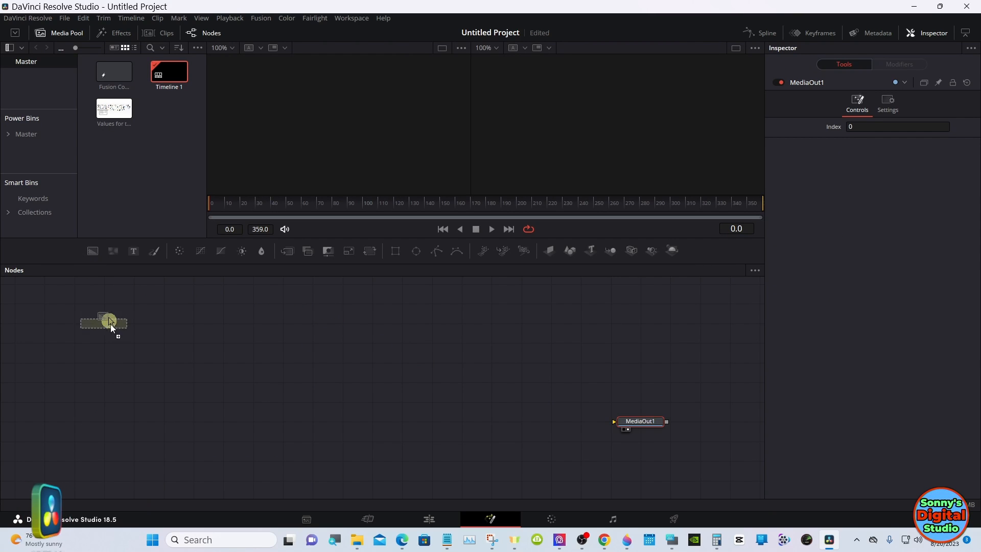
left_click_drag(182, 418, 652, 423)
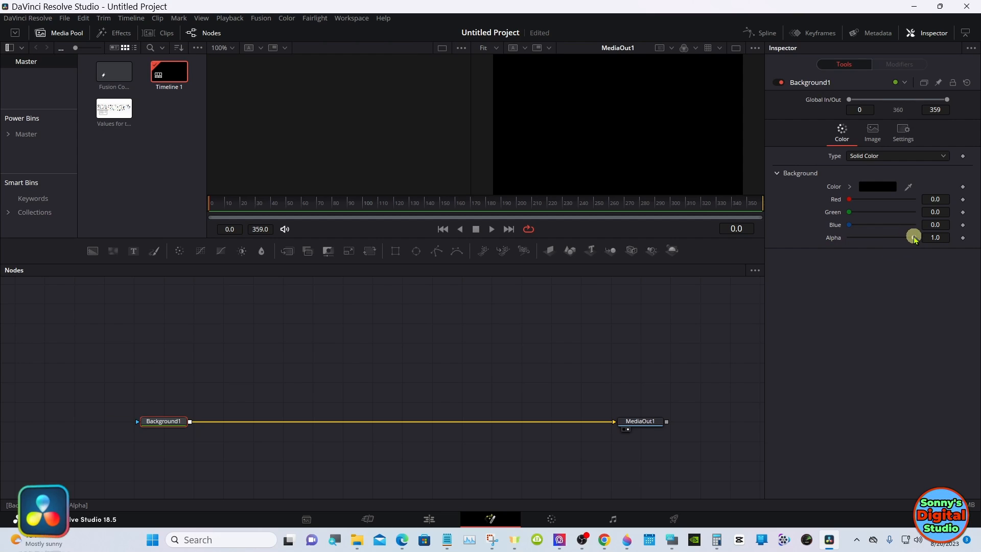
left_click_drag(912, 237, 838, 240)
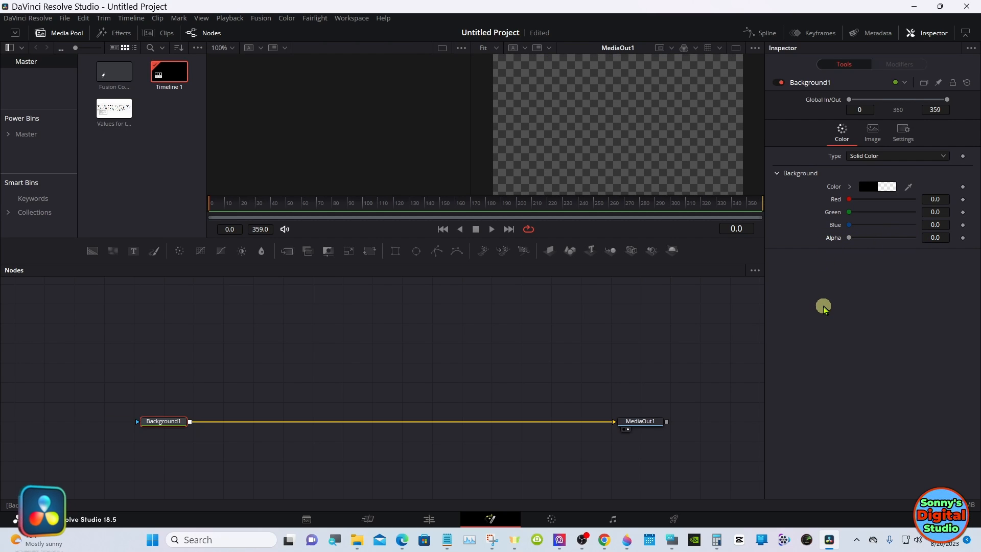
Step: Build a 3D scene above the background with Shape3D, Camera3D and SpotLight nodes merged by a Merge3D feeding a Renderer3D
left_click(313, 341)
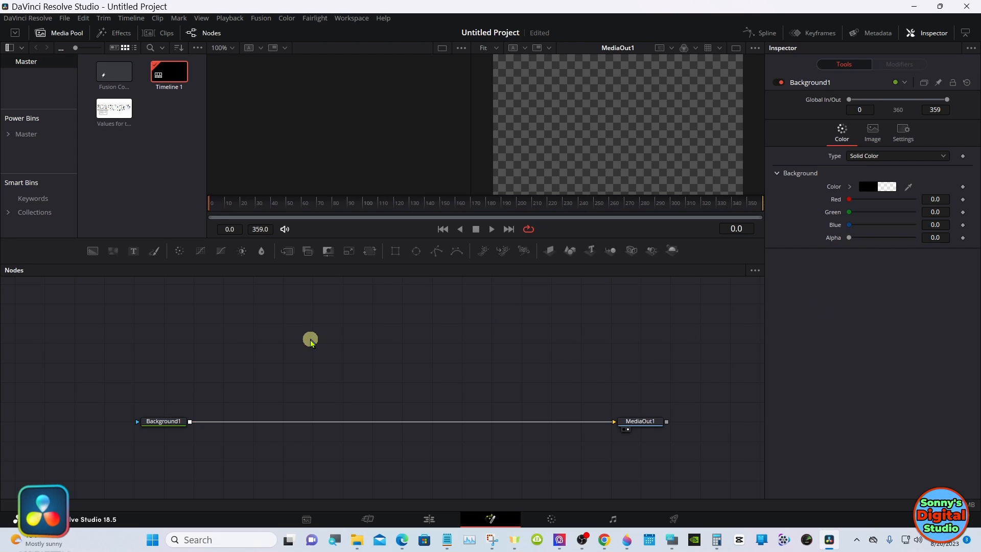
left_click(569, 249)
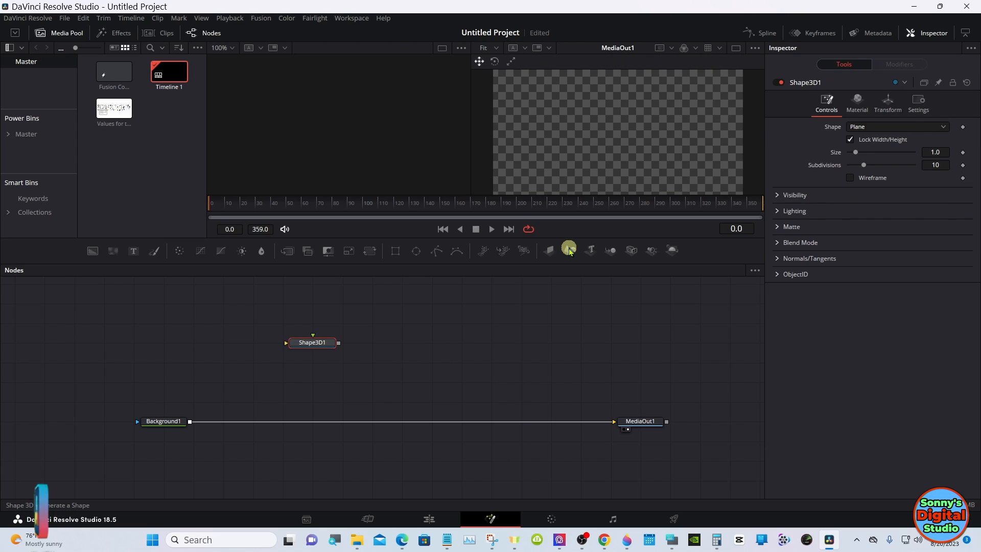
left_click(611, 250)
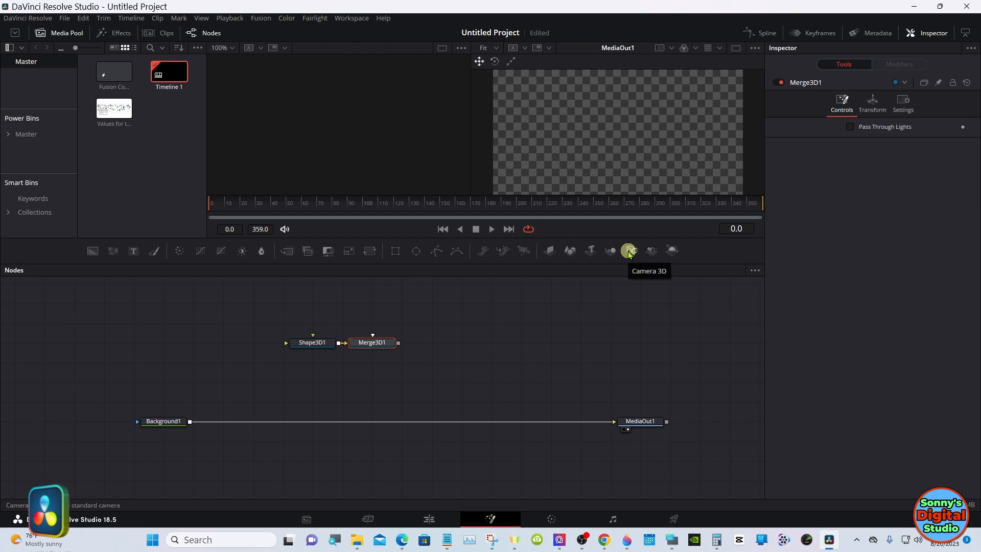
left_click(632, 251)
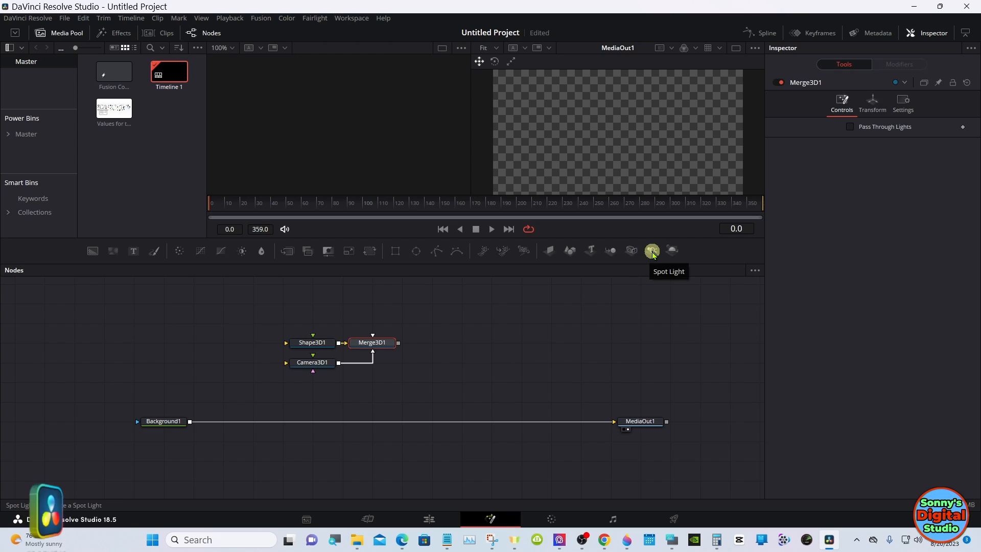
left_click(653, 251)
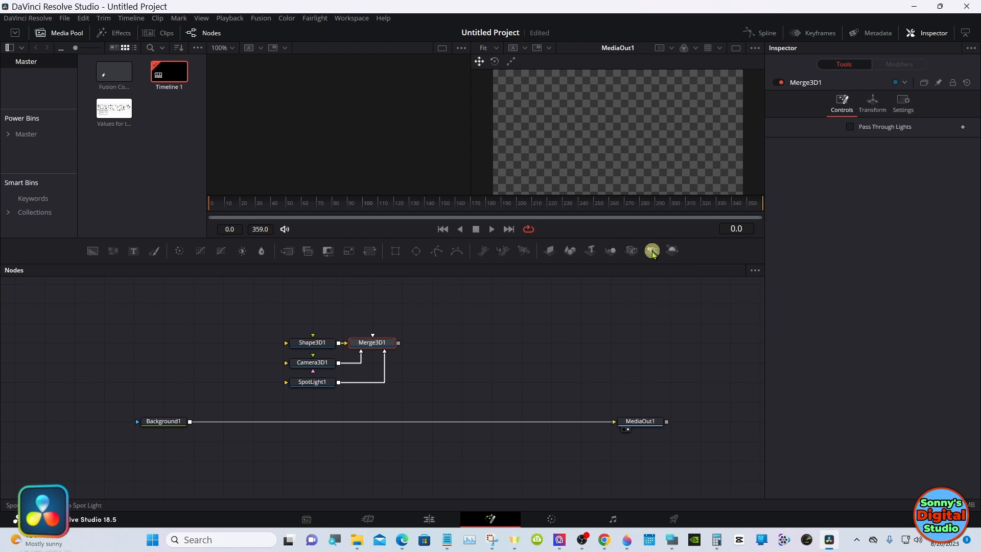
left_click(673, 250)
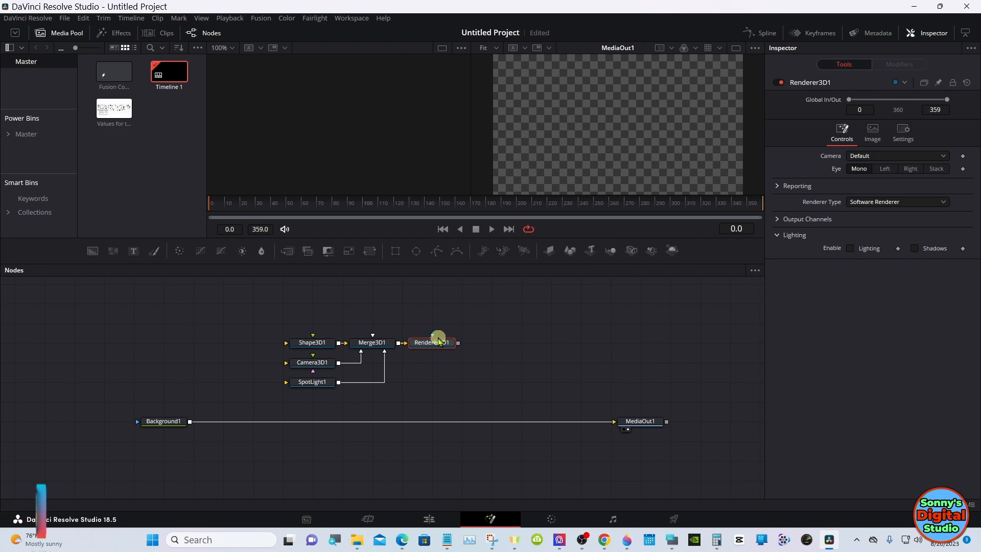
Step: Display Renderer3D1 in the second viewer and Merge3D1 in the first viewer, and select Shape3D1
left_click_drag(439, 341, 641, 139)
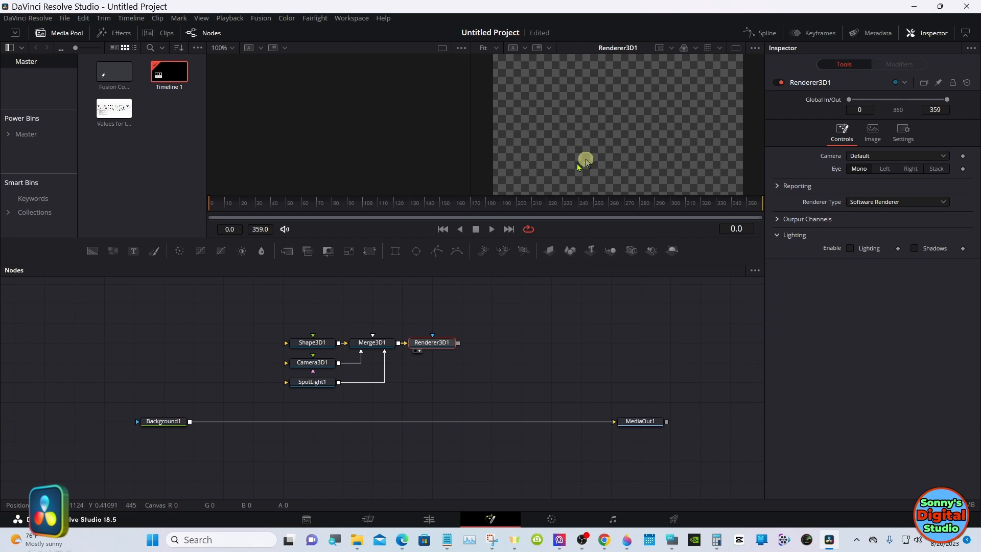
left_click_drag(369, 344, 359, 121)
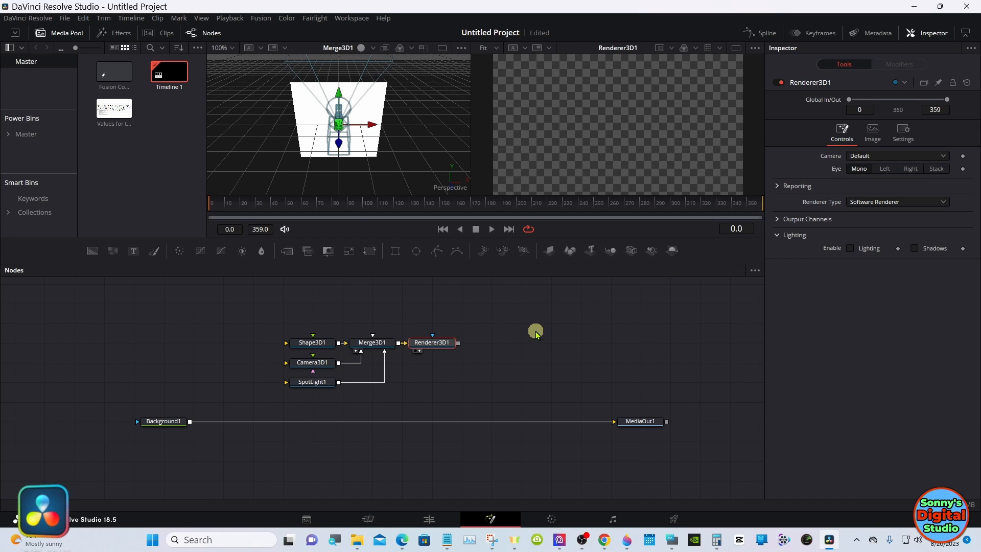
left_click(309, 346)
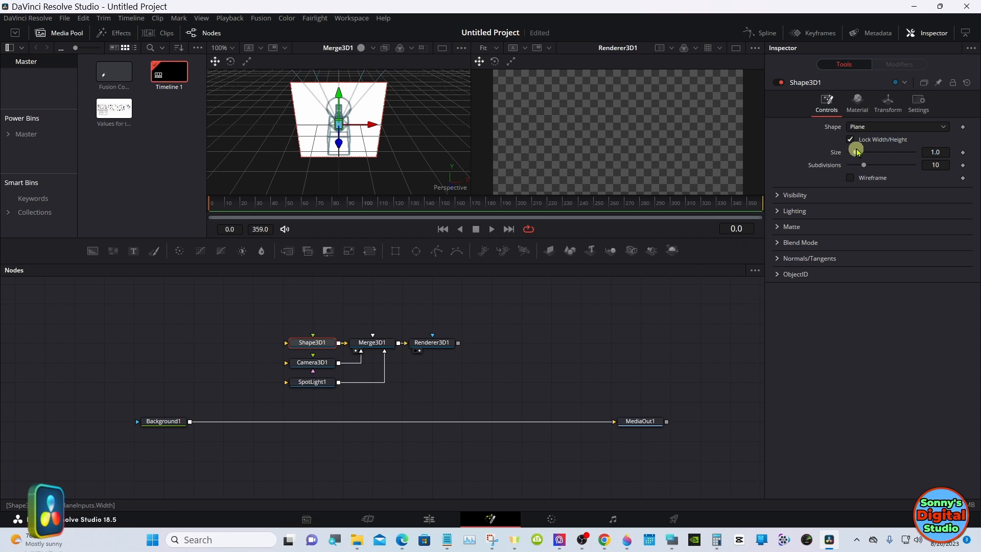
Step: Add the values image from the media pool to the node graph and display it in the first viewer
left_click(112, 113)
left_click_drag(112, 113, 127, 305)
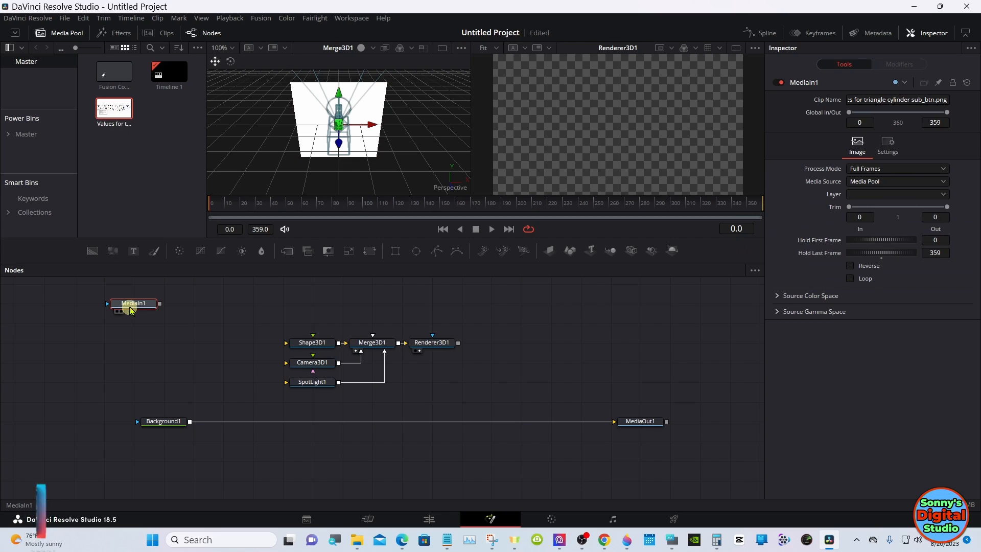
key("1")
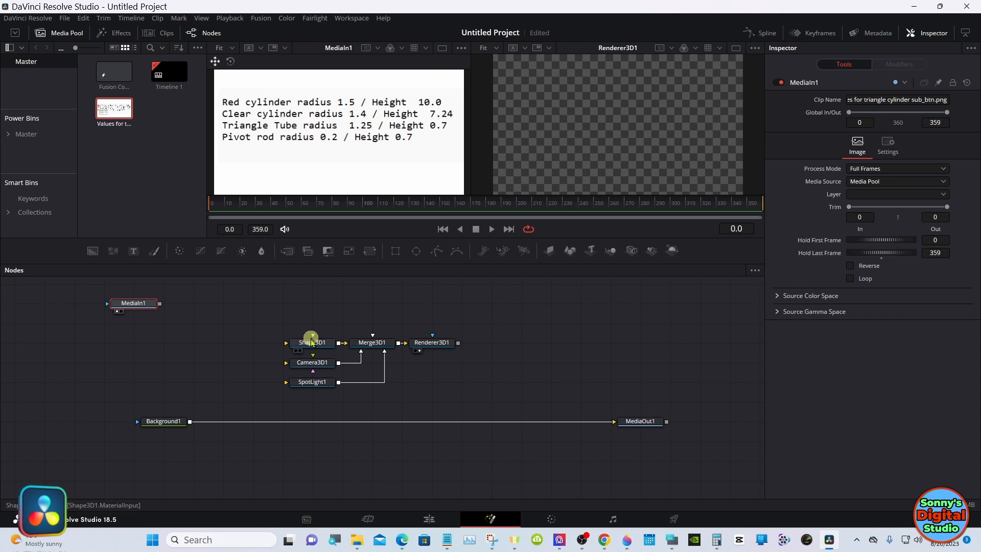
Step: Display Shape3D1 in the first viewer and change its shape from Plane to Cylinder
left_click_drag(312, 341, 313, 83)
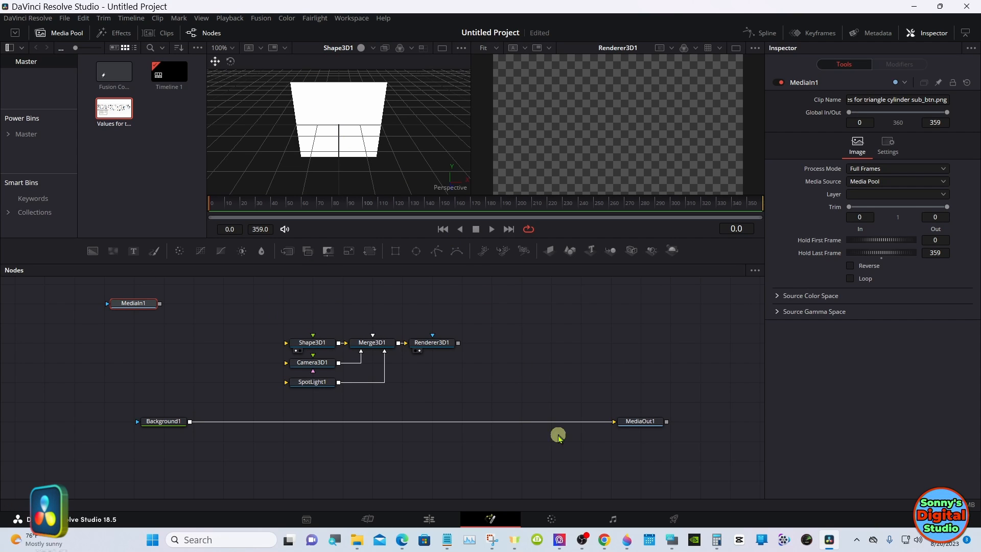
mouse_move(672, 538)
left_click(682, 492)
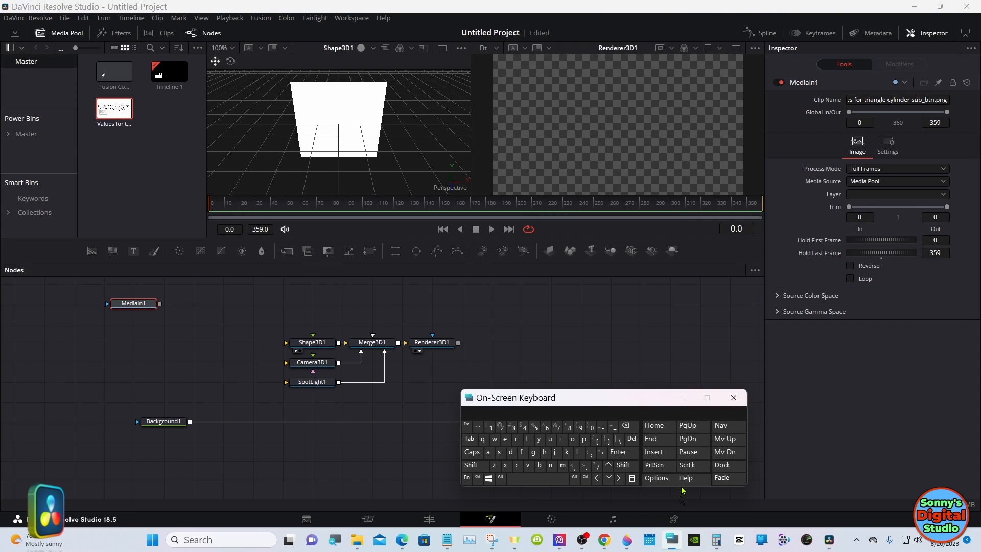
left_click_drag(581, 398, 773, 405)
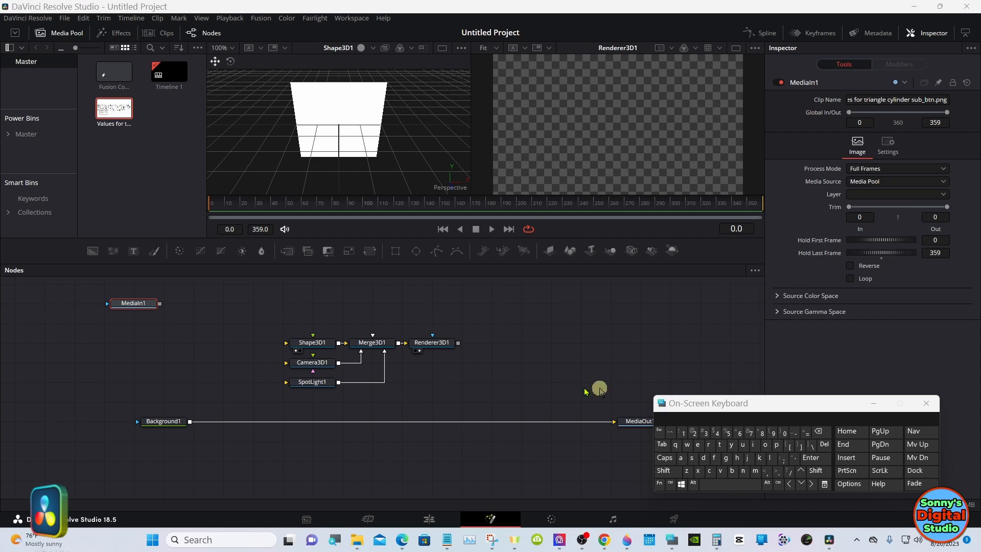
left_click(321, 343)
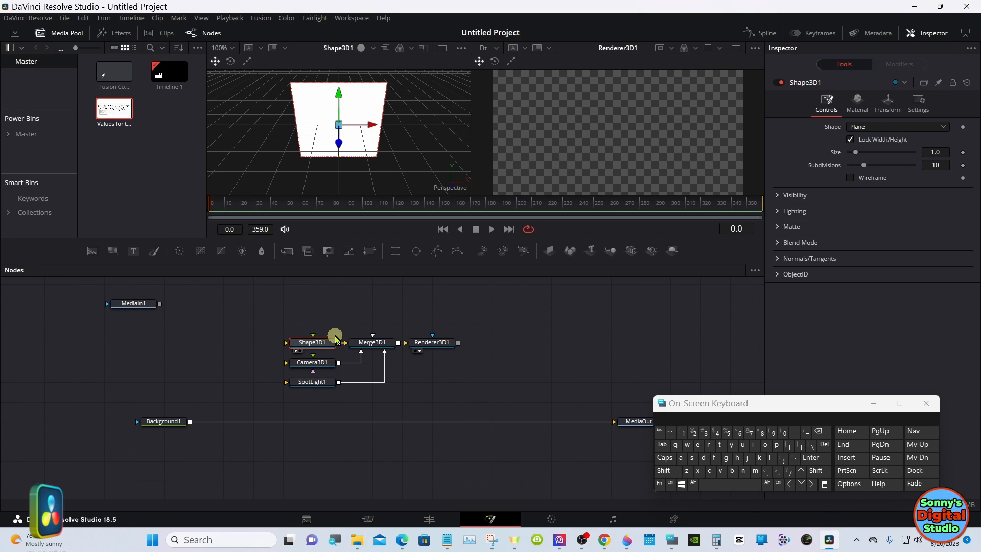
left_click(885, 126)
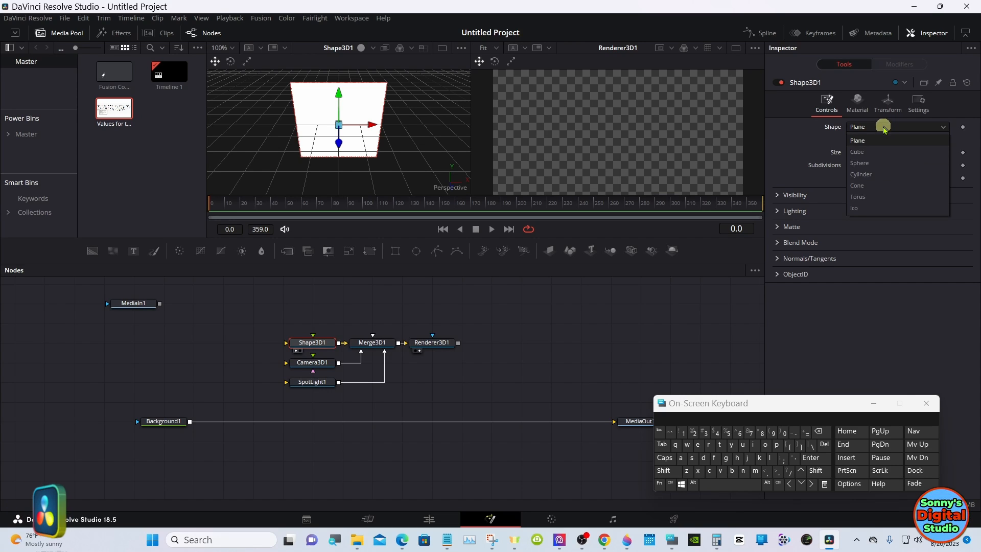
left_click(880, 175)
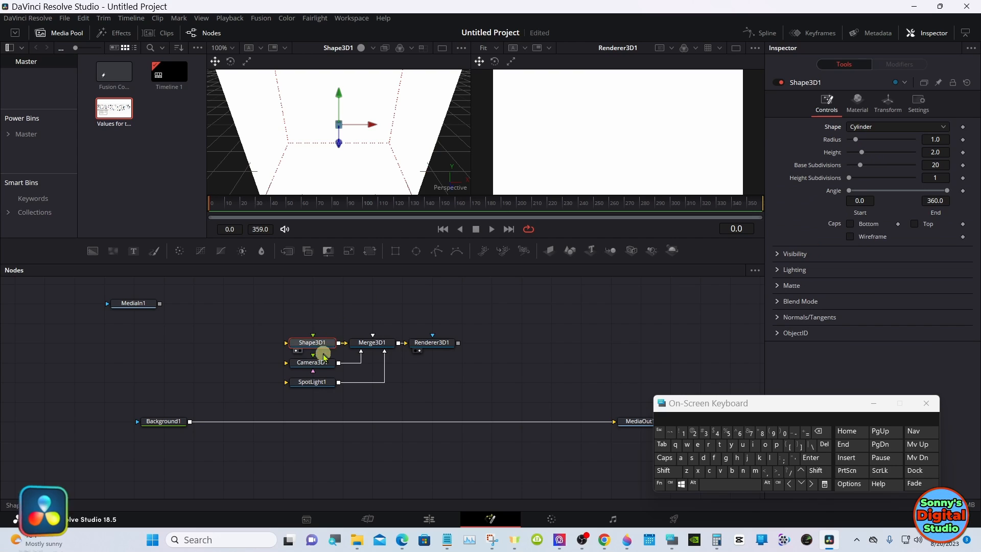
Step: Bring MediaIn1 back into the first viewer to read the cylinder radius and height values
left_click(141, 303)
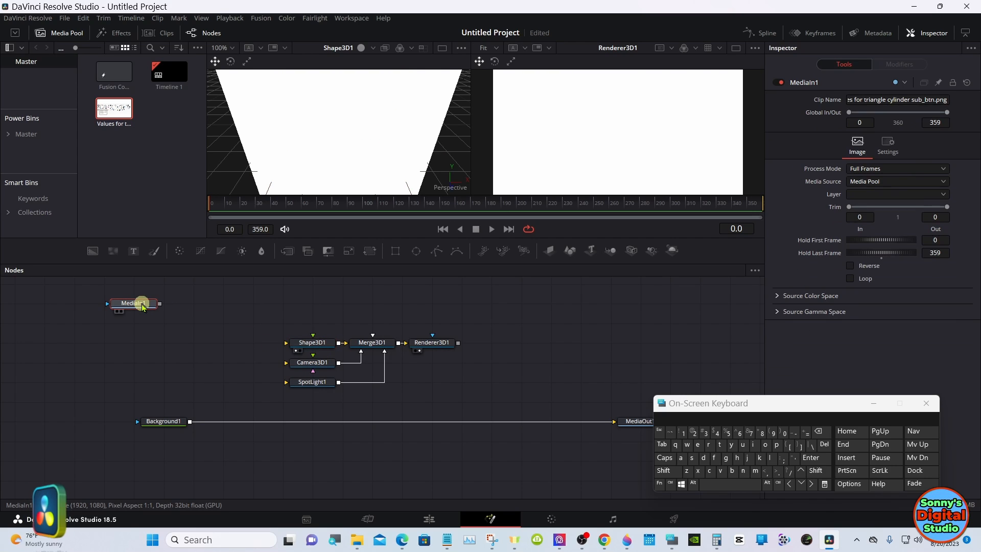
left_click_drag(140, 303, 258, 146)
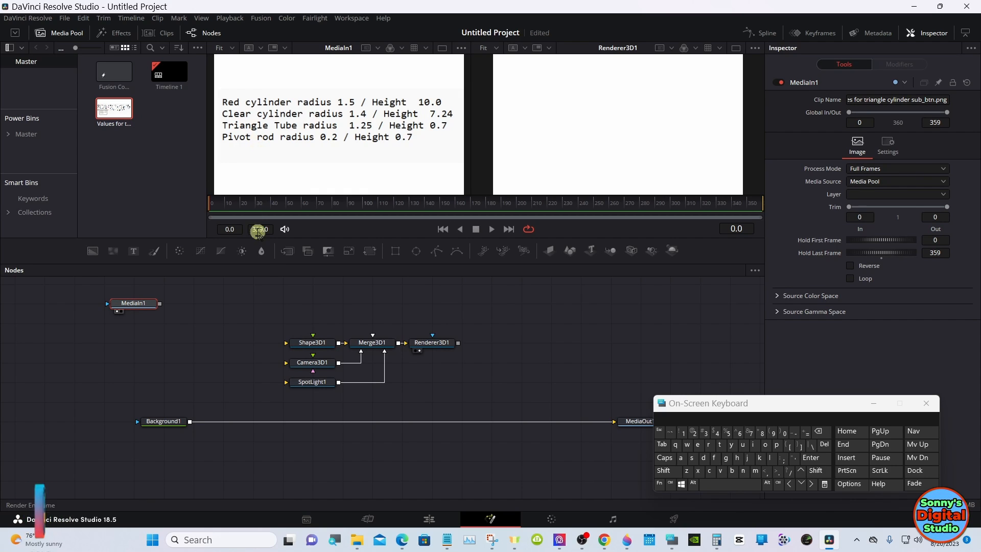
Step: Set the Shape3D1 cylinder's radius to 1.5 and its height to 10.0
left_click(331, 341)
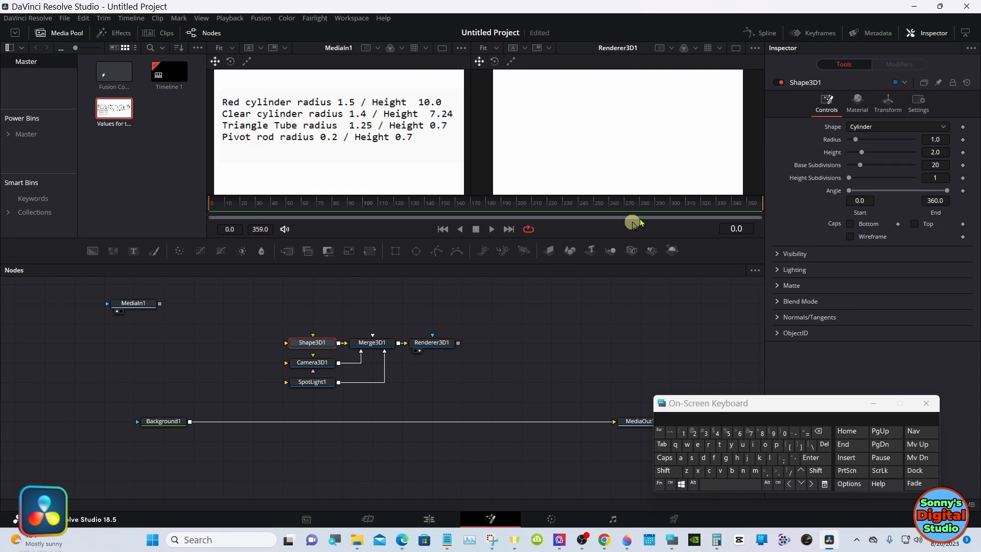
left_click(939, 139)
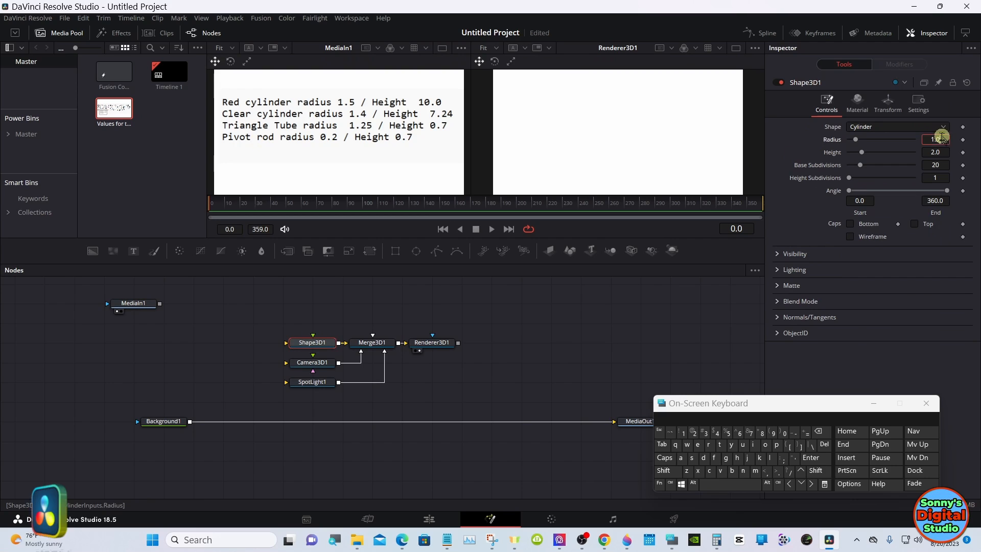
left_click(821, 432)
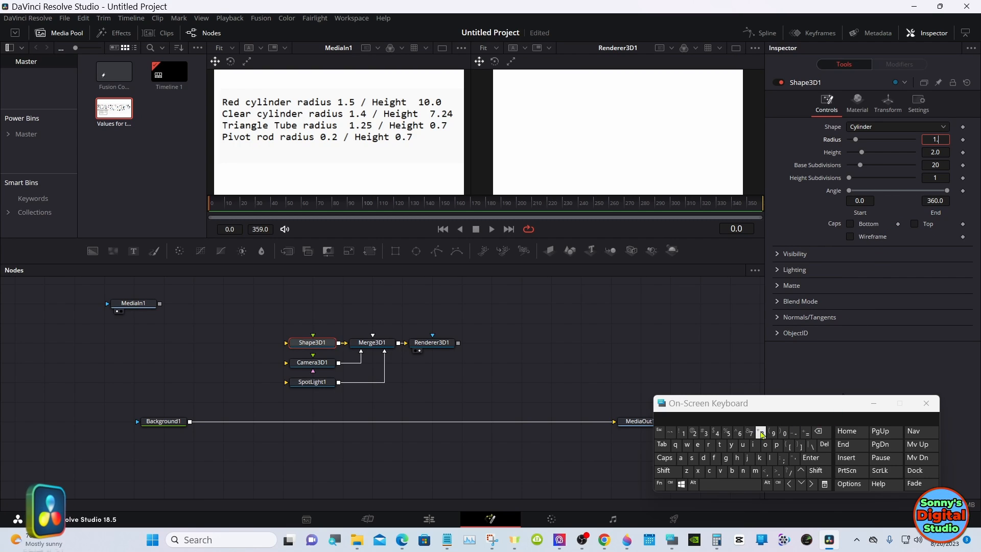
left_click(728, 434)
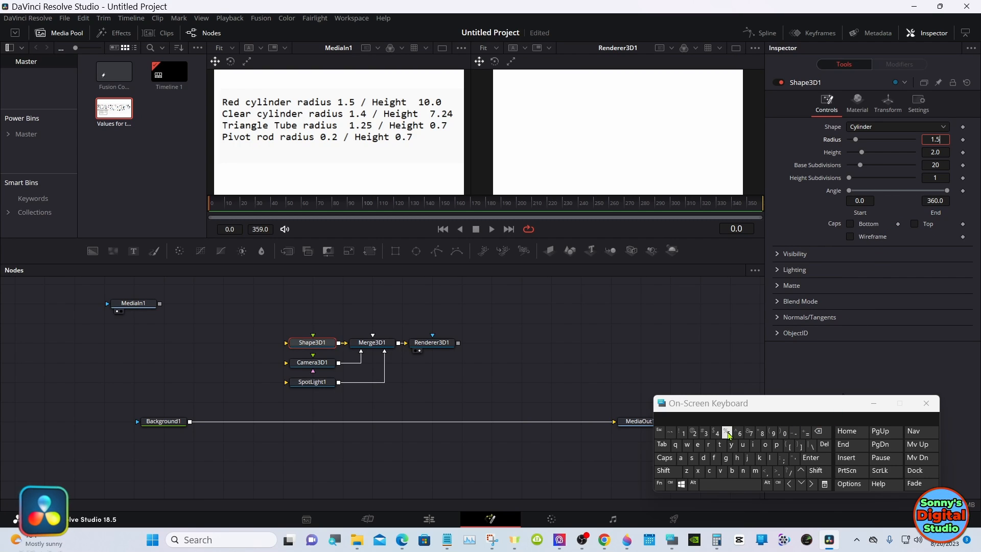
left_click(813, 458)
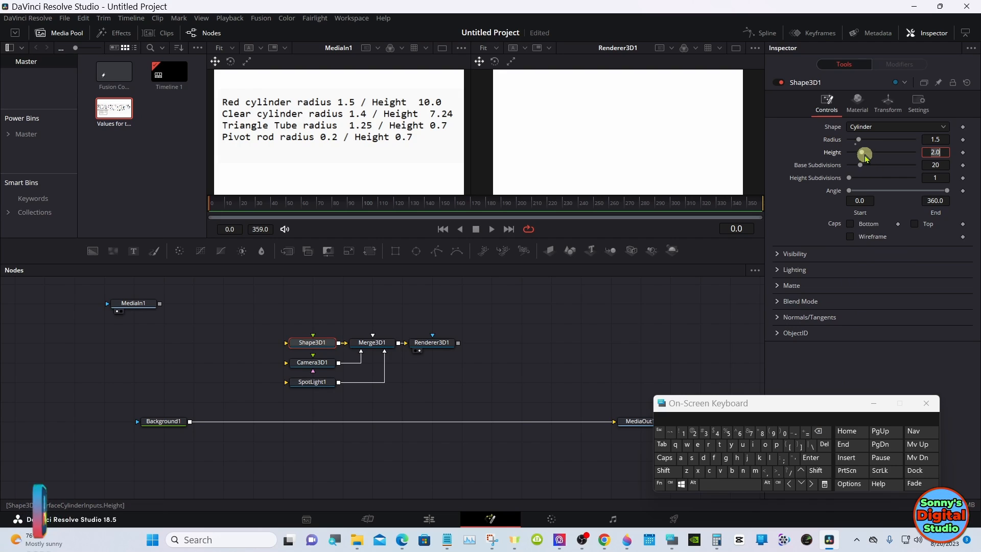
left_click_drag(862, 153, 937, 152)
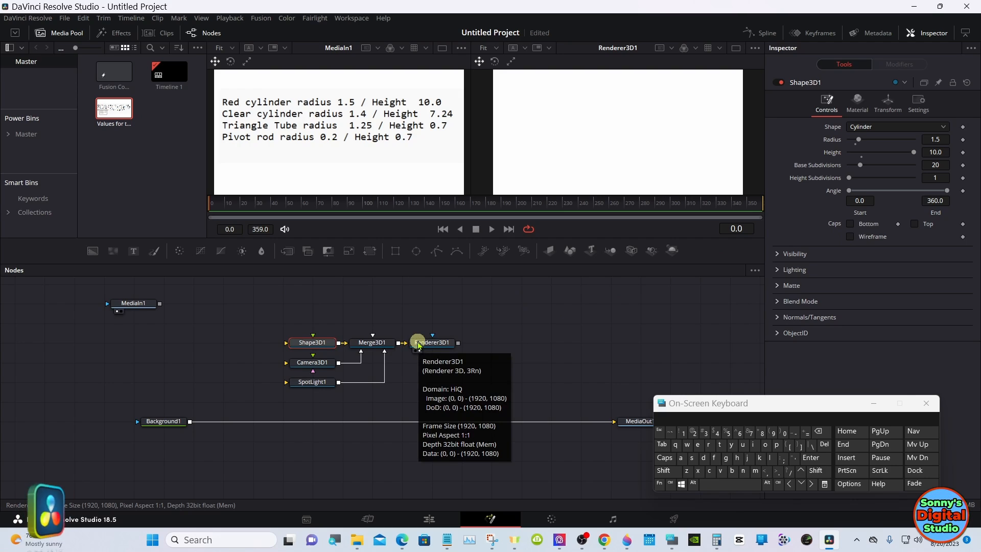
Step: Enable lighting and shadows on Renderer3D1
left_click(418, 345)
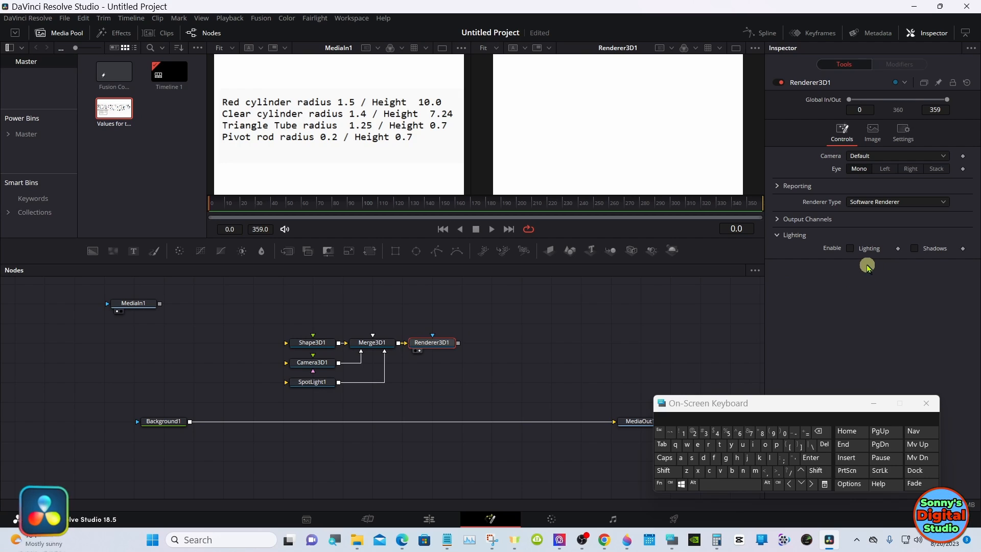
left_click(866, 249)
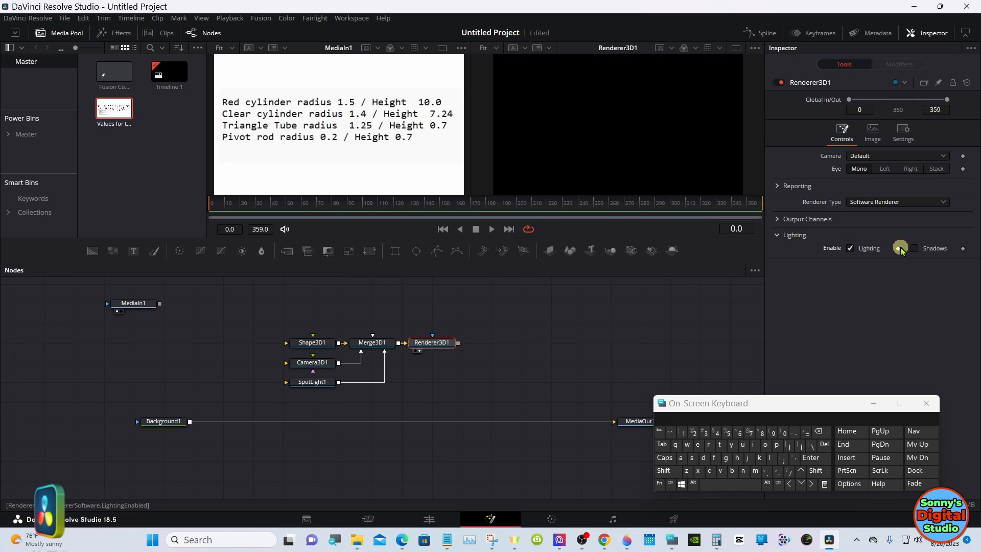
left_click(915, 248)
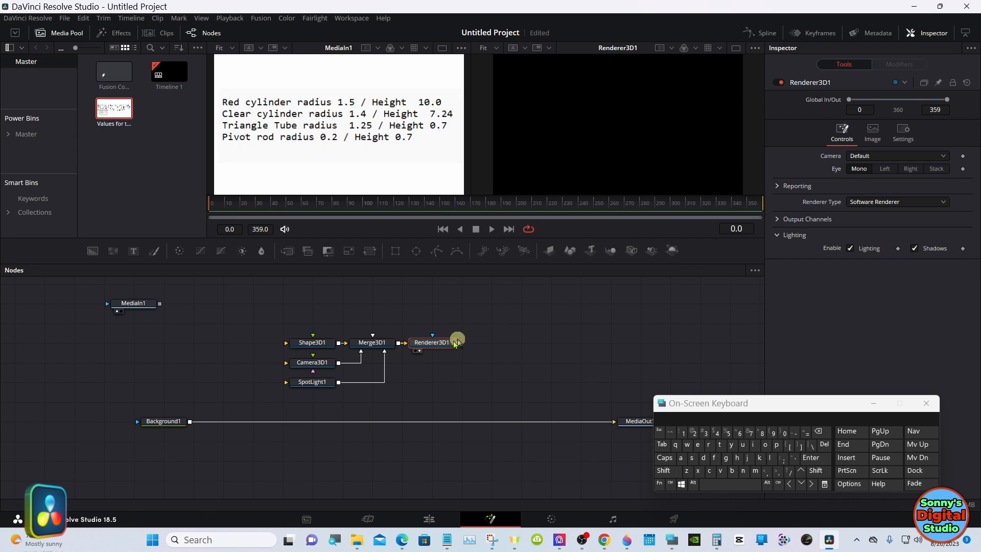
Step: Move Camera3D1 back along its Z translation to about 1.74
left_click(319, 368)
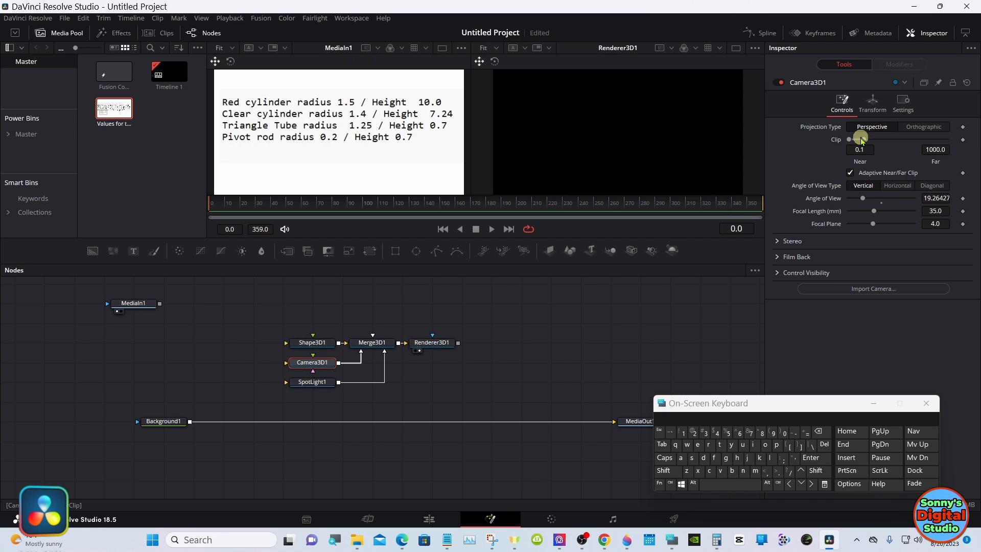
left_click(874, 105)
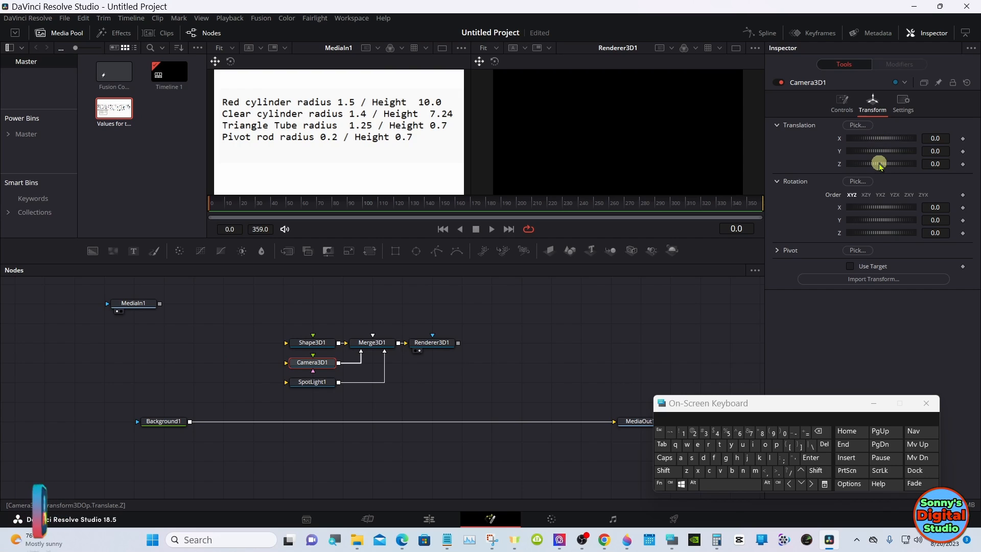
left_click_drag(878, 163, 887, 164)
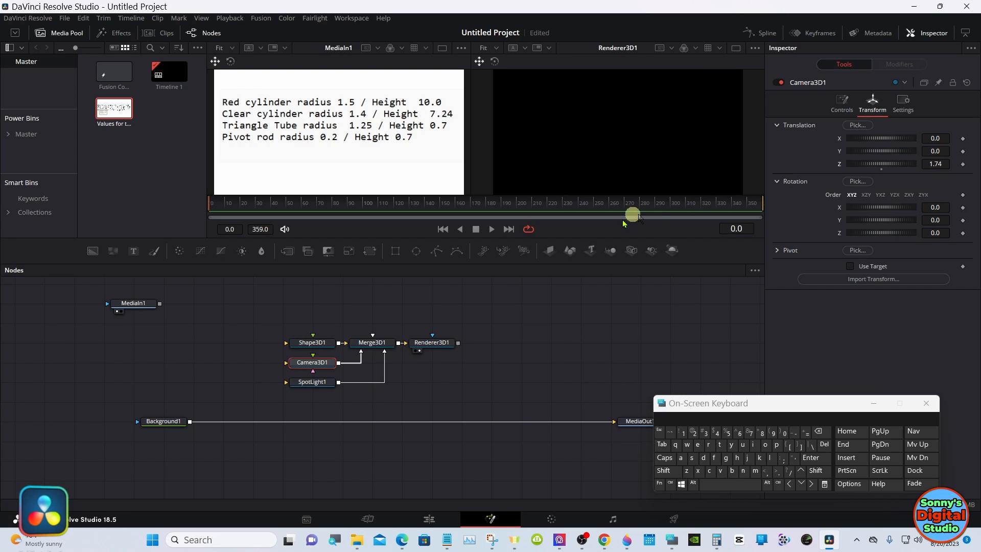
Step: Display Merge3D1 fitted in the first viewer and move Camera3D1 back to a Z translation of about 15.66
left_click_drag(379, 347, 361, 141)
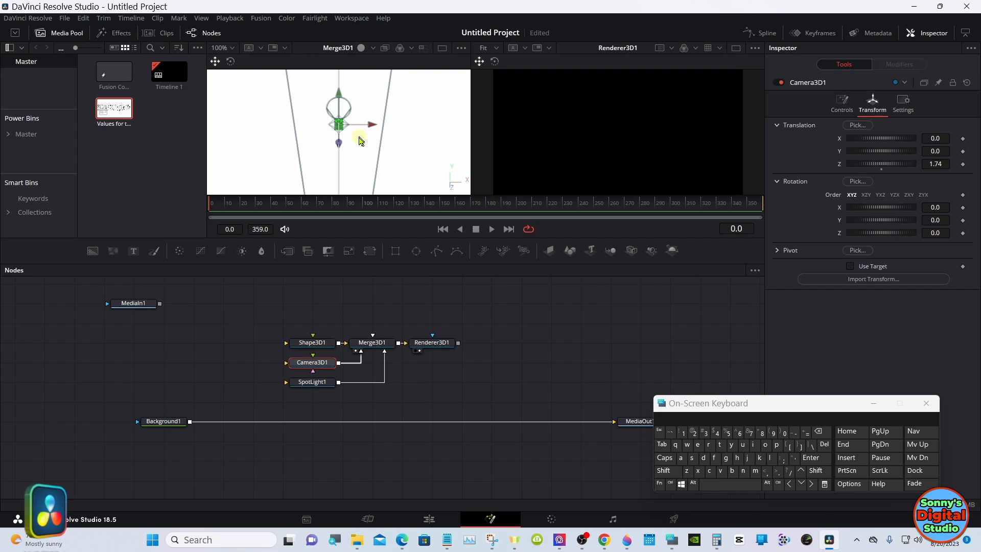
right_click(360, 141)
mouse_move(409, 146)
left_click(465, 144)
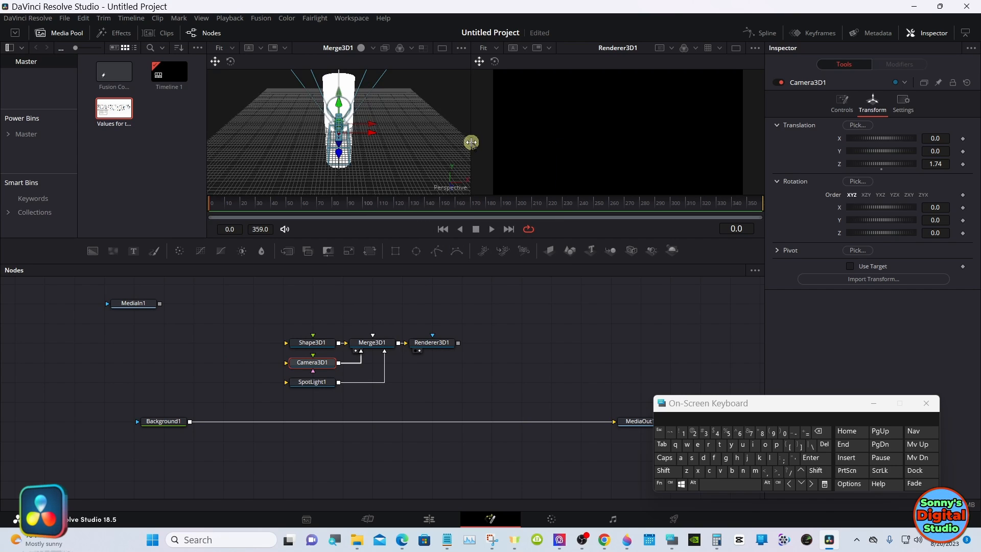
left_click_drag(863, 159, 901, 164)
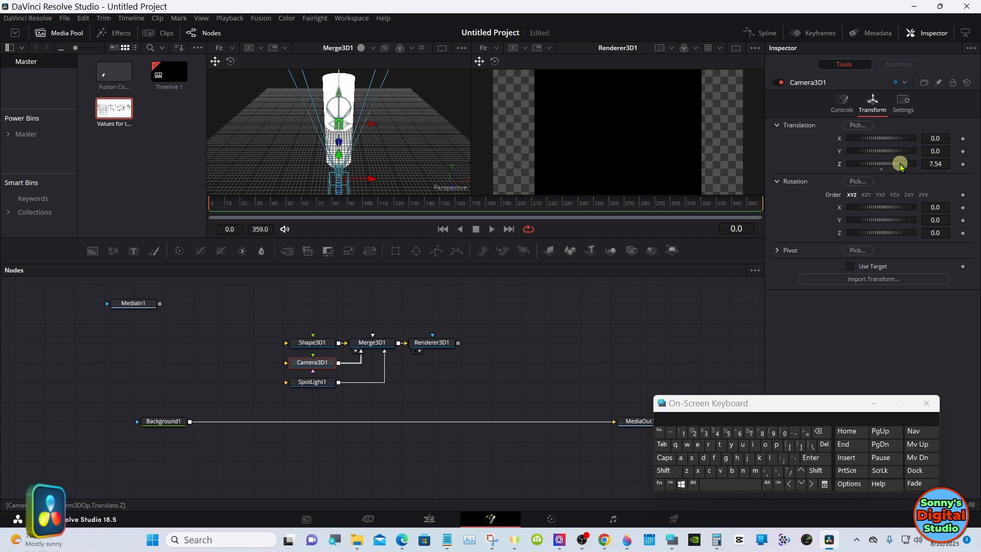
mouse_move(901, 165)
left_mouse_down()
mouse_move(882, 162)
mouse_move(911, 167)
left_mouse_up()
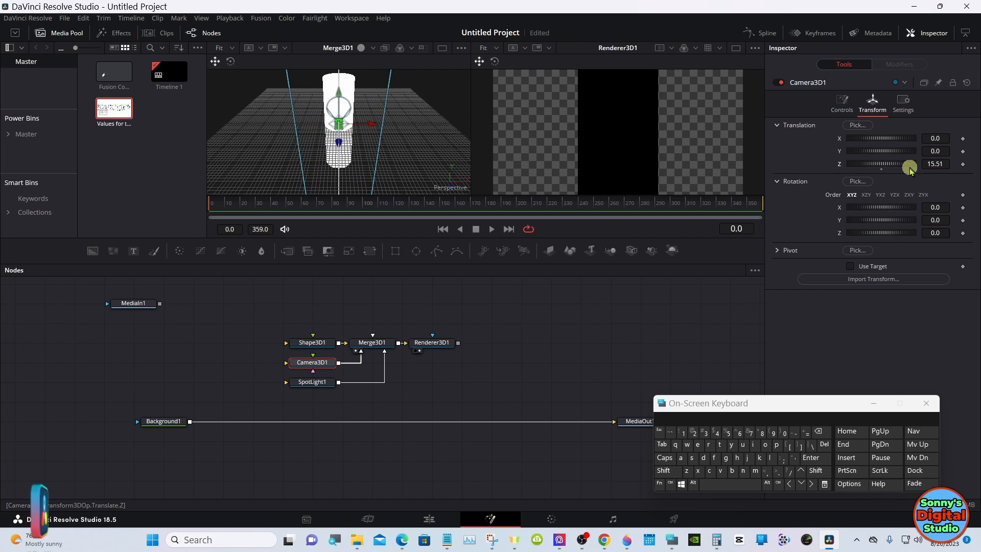
Step: Rotate the Shape3D1 cylinder to 90 degrees on Z so it lies horizontally
left_click(326, 346)
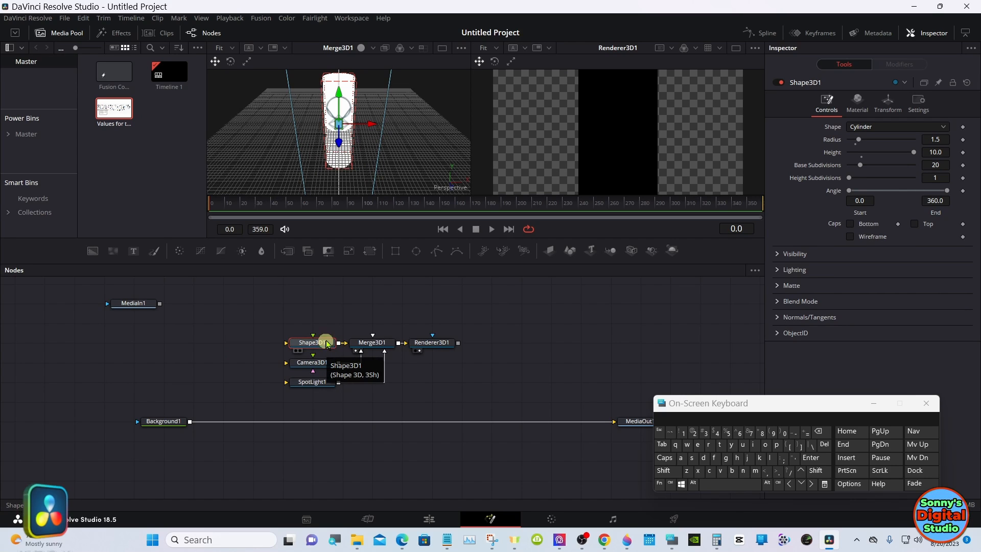
left_click(888, 104)
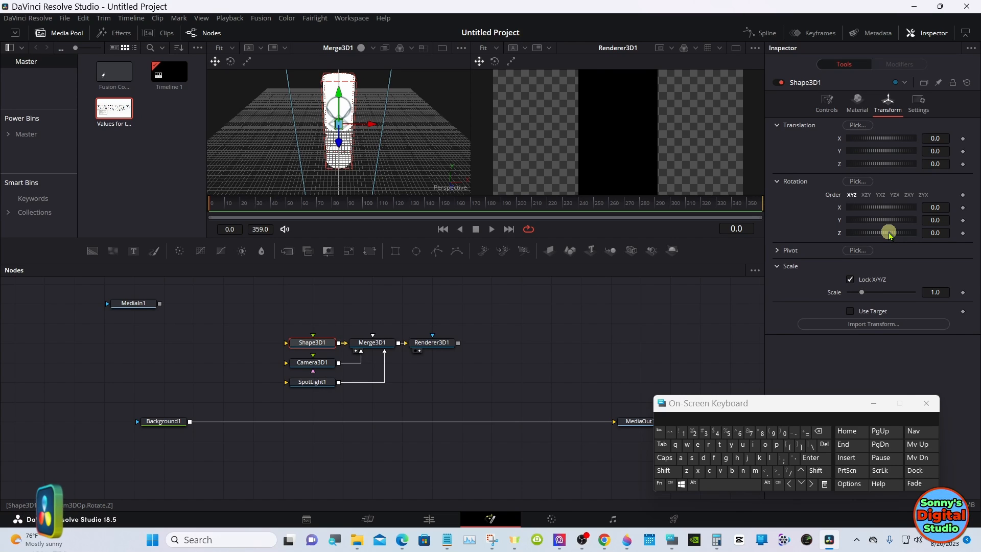
mouse_move(890, 233)
left_mouse_down()
mouse_move(873, 234)
mouse_move(907, 233)
mouse_move(898, 231)
left_mouse_up()
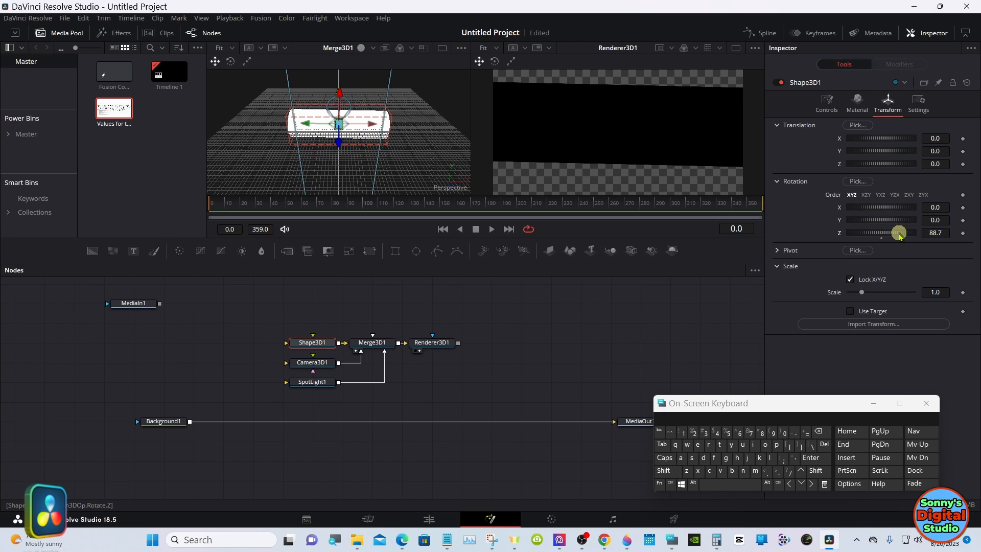
left_click(946, 233)
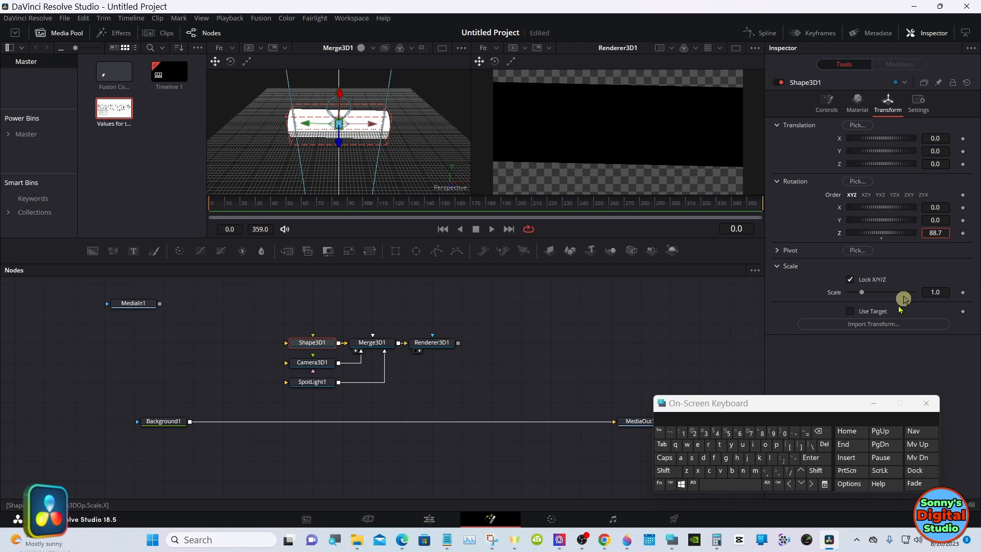
left_click(819, 432)
left_click(819, 433)
left_click(819, 433)
left_click(819, 432)
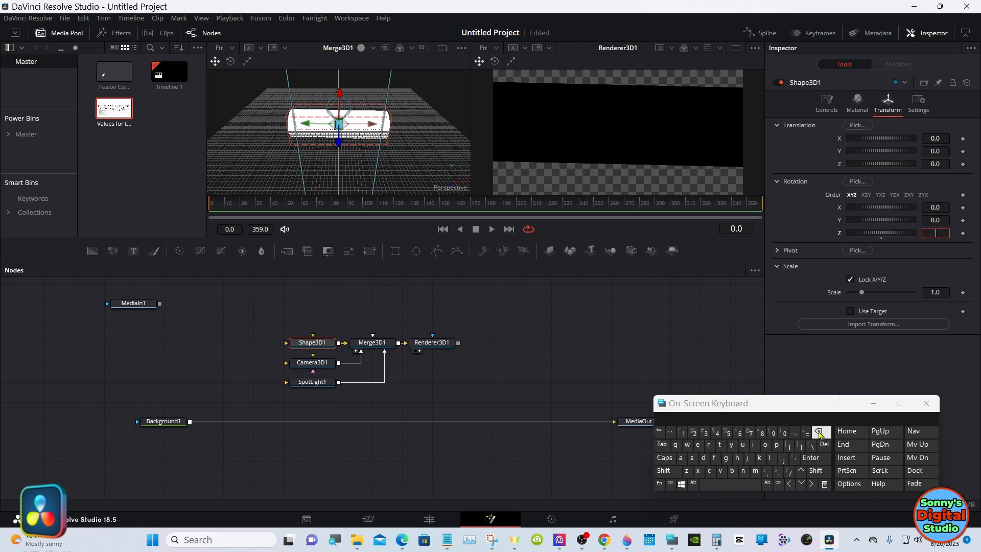
left_click(772, 433)
left_click(782, 434)
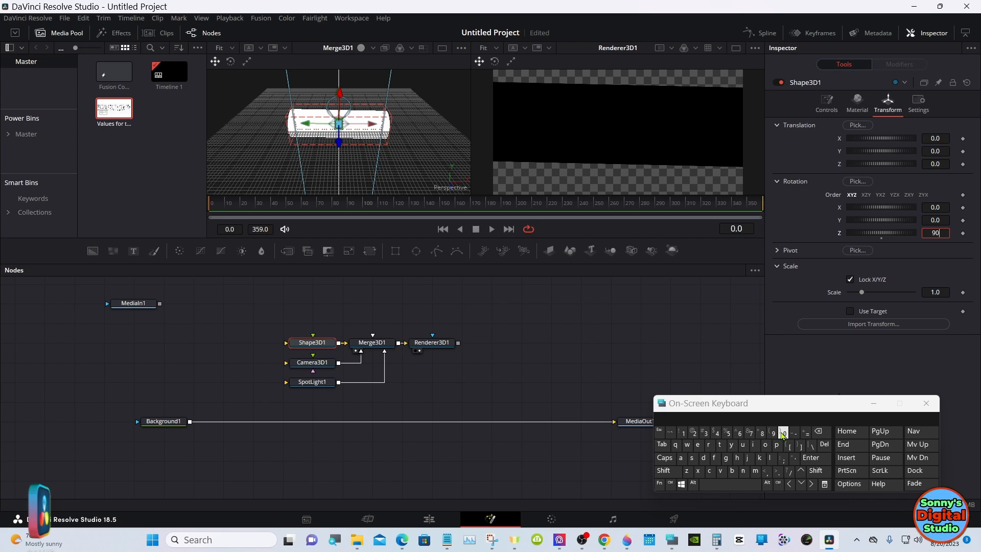
left_click(812, 457)
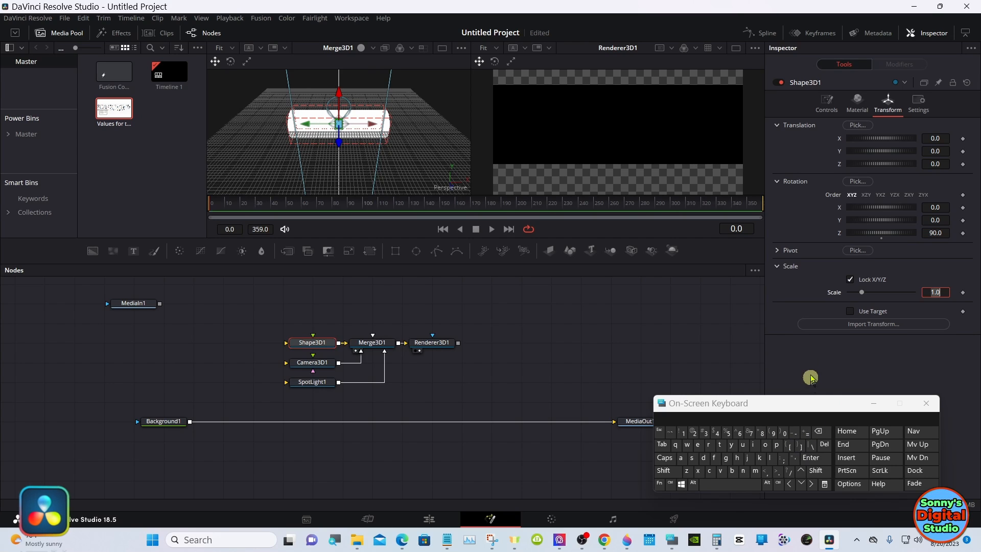
Step: Move Camera3D1 back to a Z translation of about 21.89 and enable Use Target for it
left_click(317, 367)
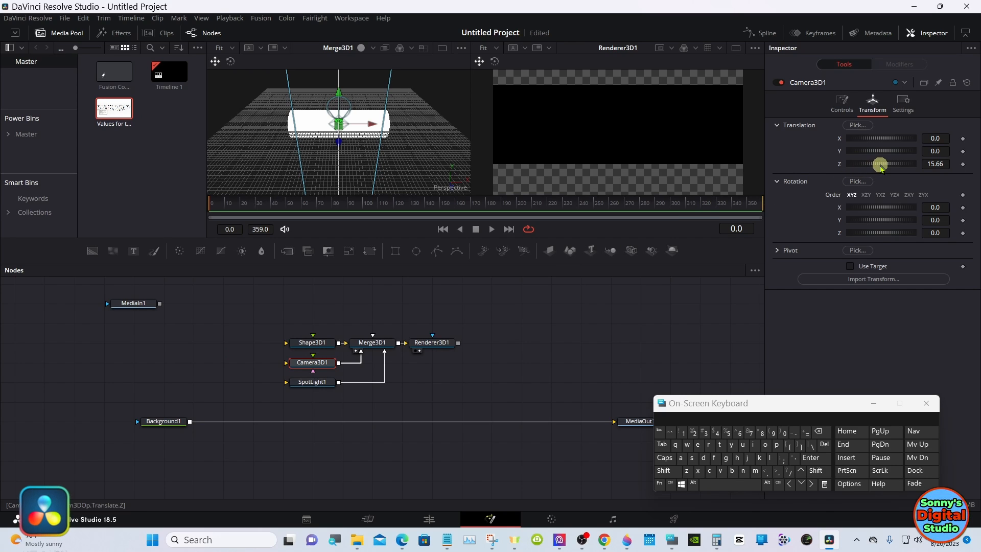
left_click_drag(880, 165, 904, 160)
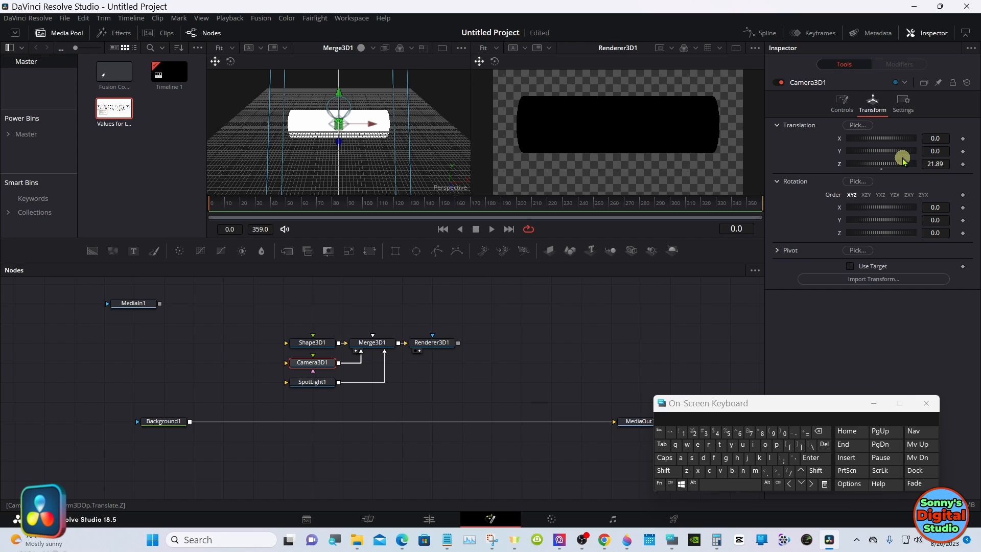
left_click(312, 383)
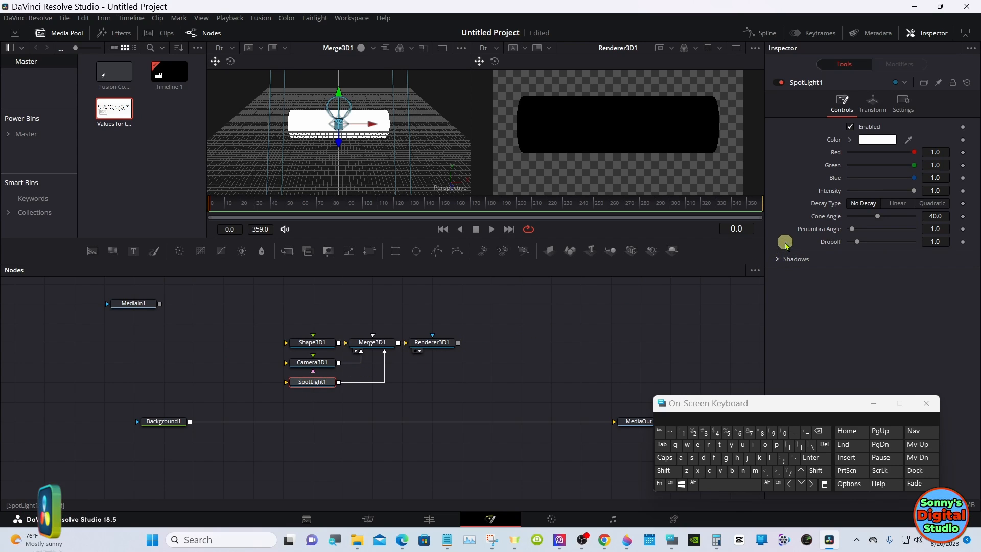
left_click(314, 346)
left_click(312, 362)
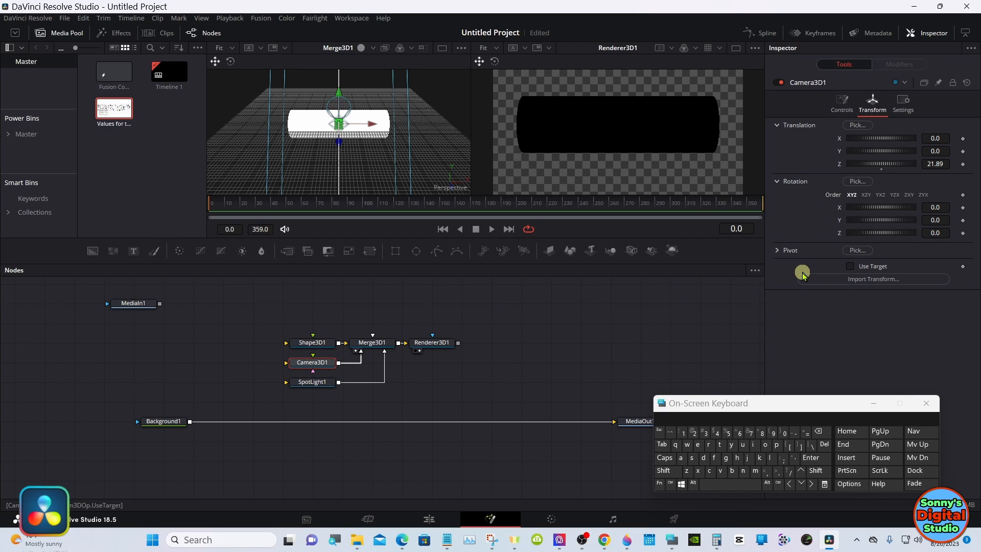
left_click(851, 266)
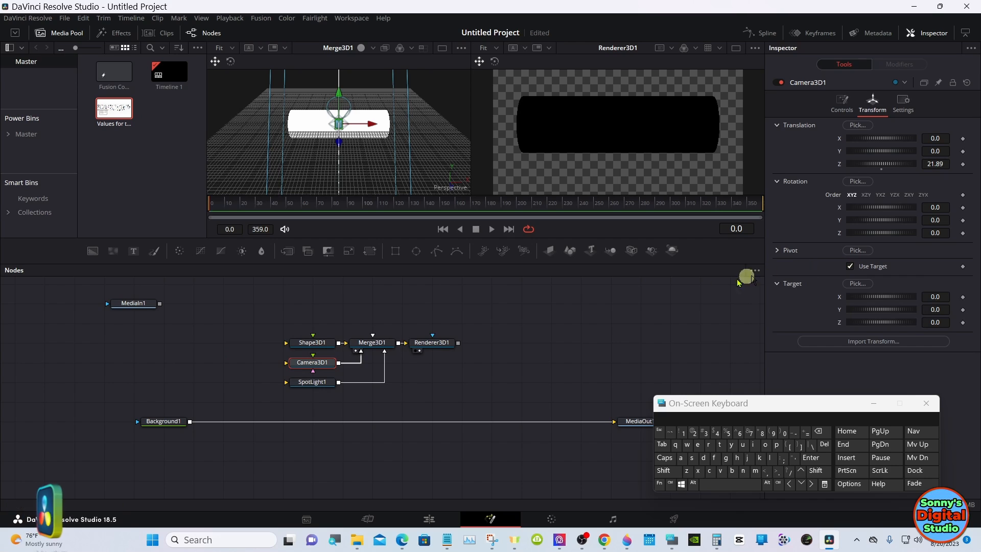
Step: Enable Use Target in SpotLight1's transform settings
left_click(312, 382)
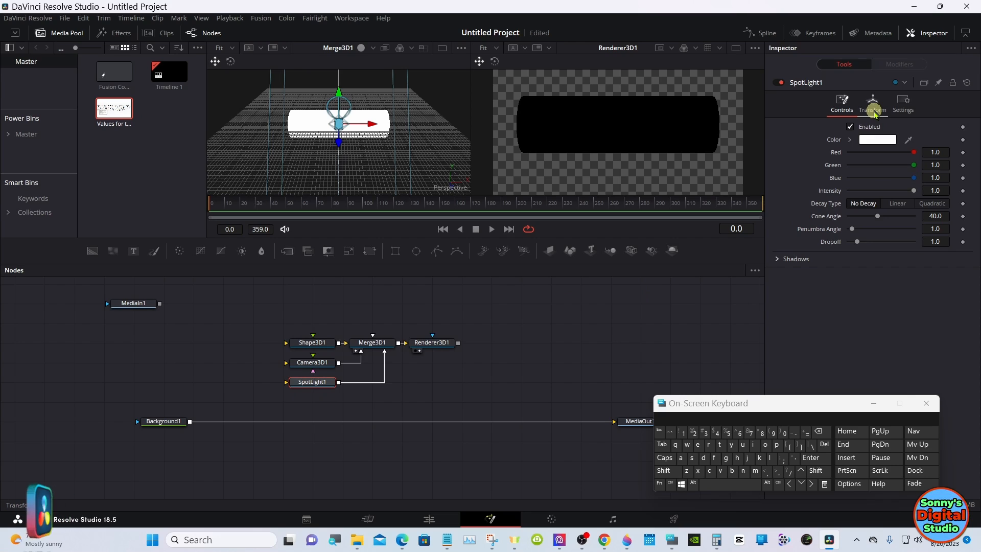
left_click(874, 105)
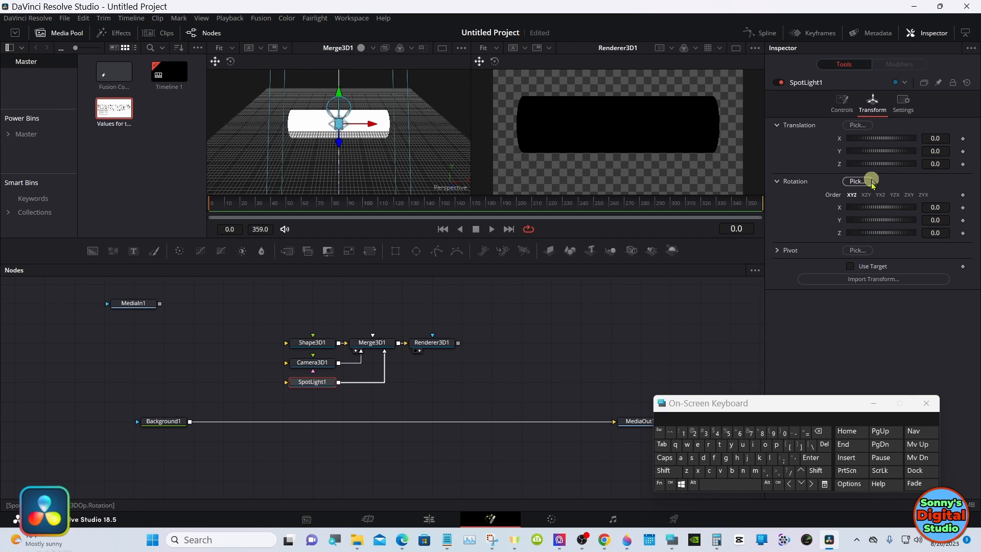
left_click(851, 266)
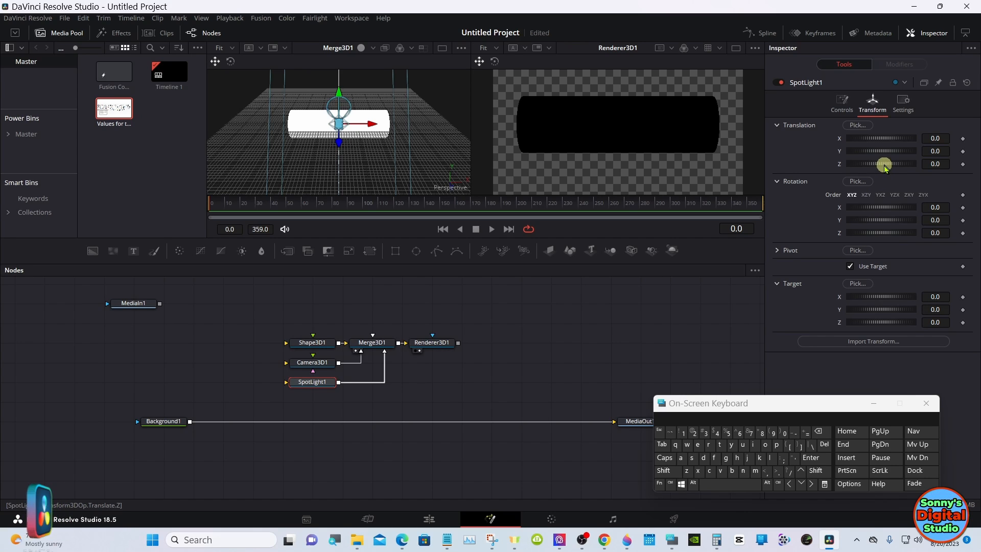
Step: Move SpotLight1 to a Z translation of about 16.67 and widen its cone angle to about 63.07
left_click_drag(884, 165, 896, 165)
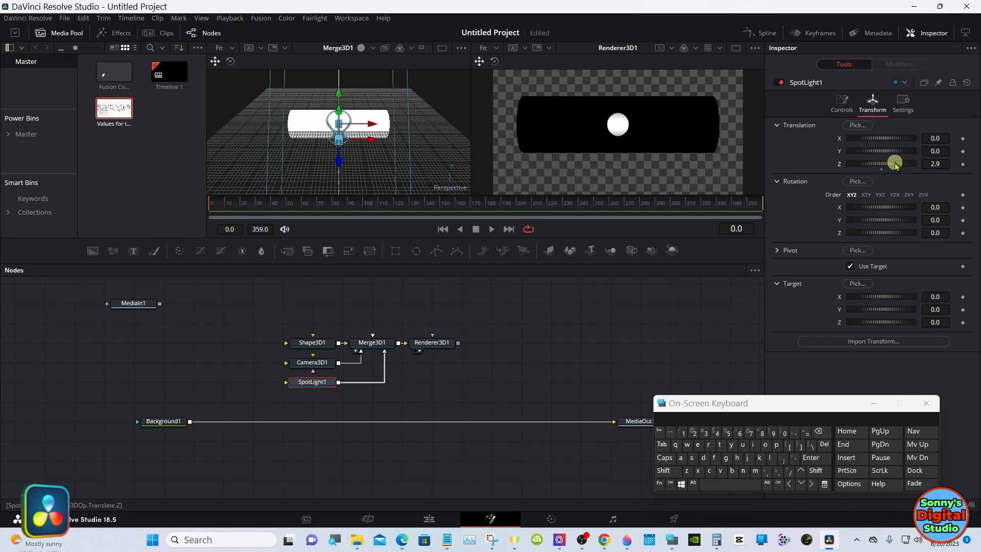
left_click_drag(896, 164, 920, 158)
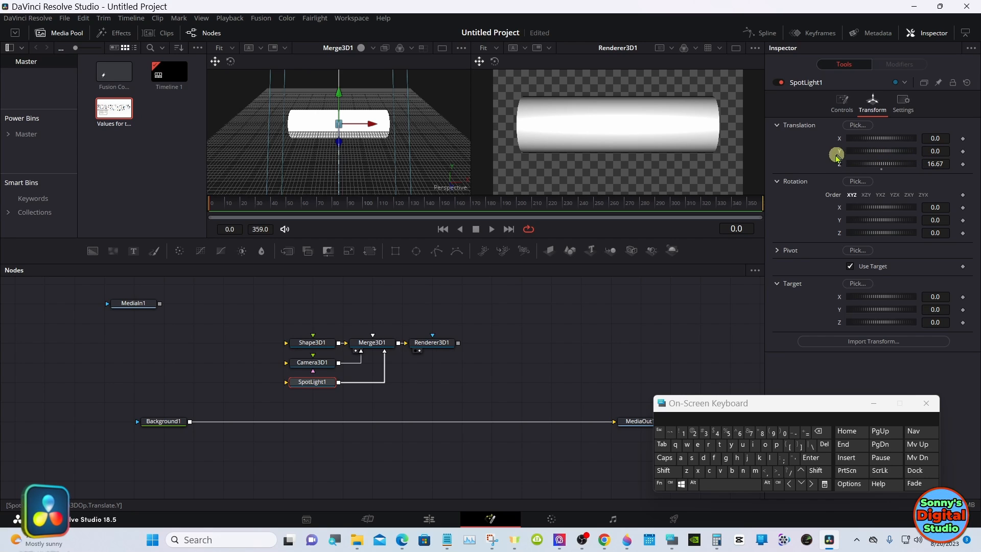
left_click(841, 112)
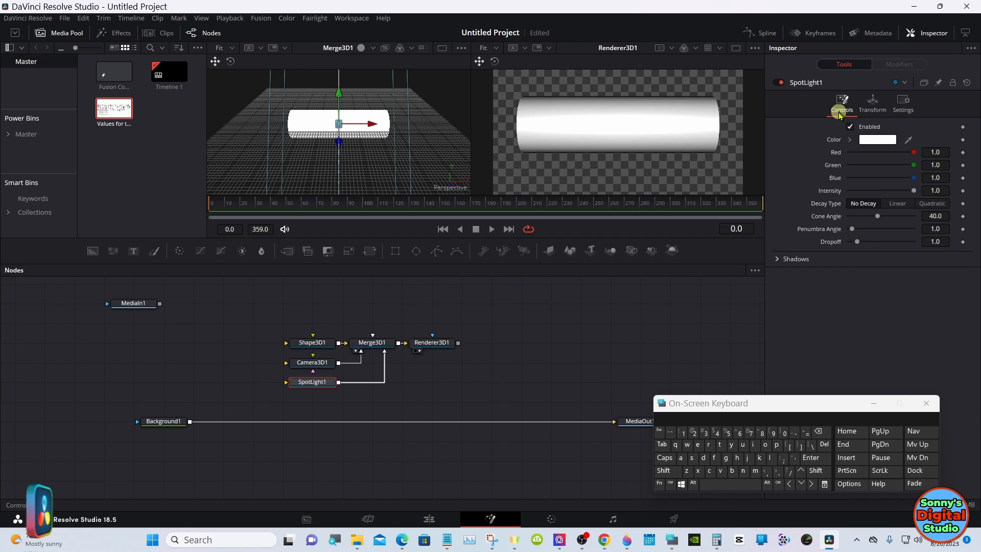
left_click_drag(877, 216, 894, 219)
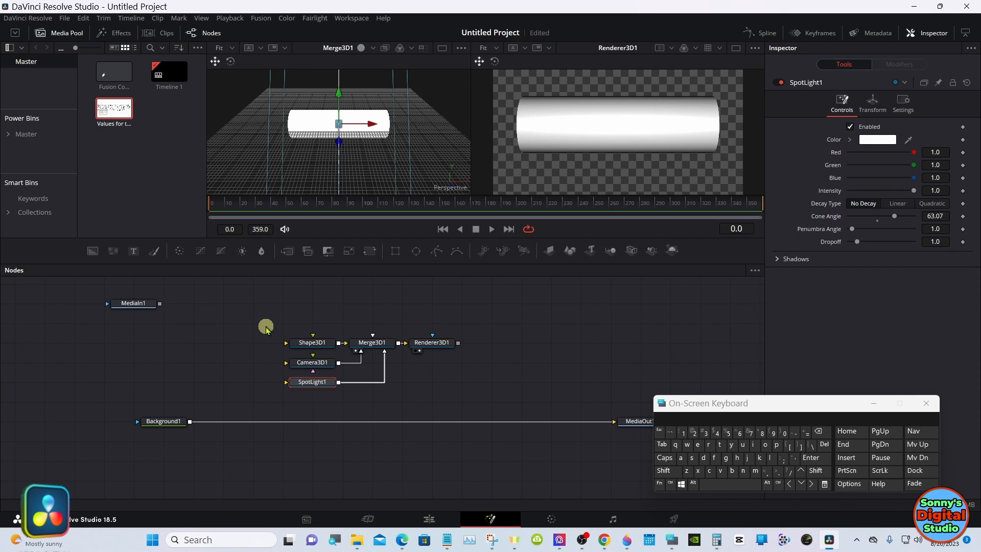
Step: Add a second Background node to the node graph between MediaIn1 and Background1
left_click(264, 327)
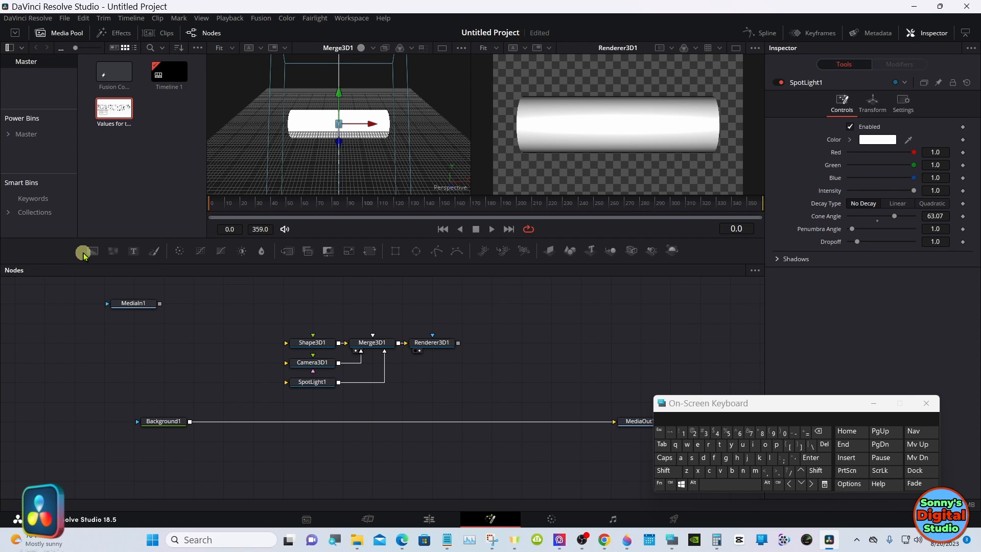
left_click_drag(92, 254, 164, 350)
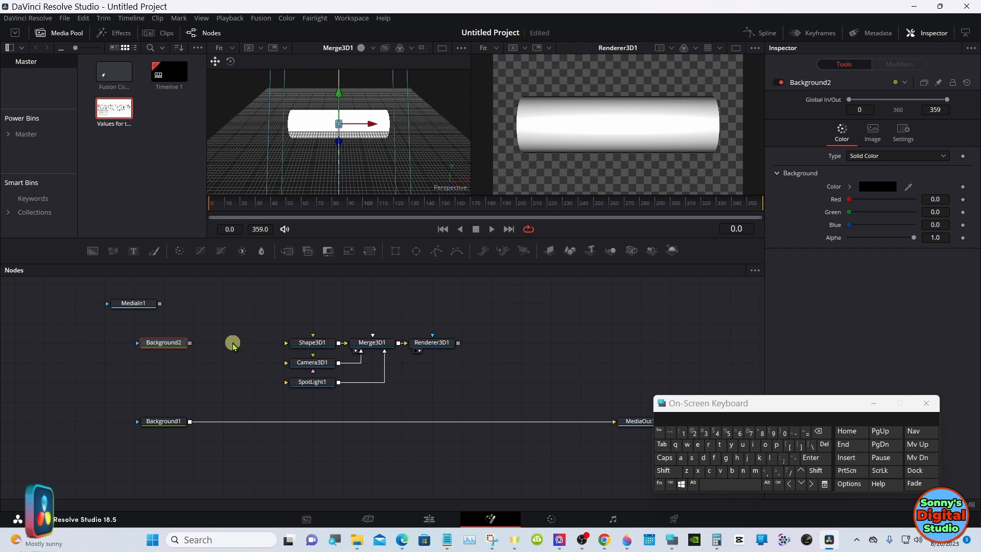
Step: Paste an instance of Shape3D1 and merge it with the original cylinder through a new Merge3D node ahead of Merge3D1
left_click(304, 345)
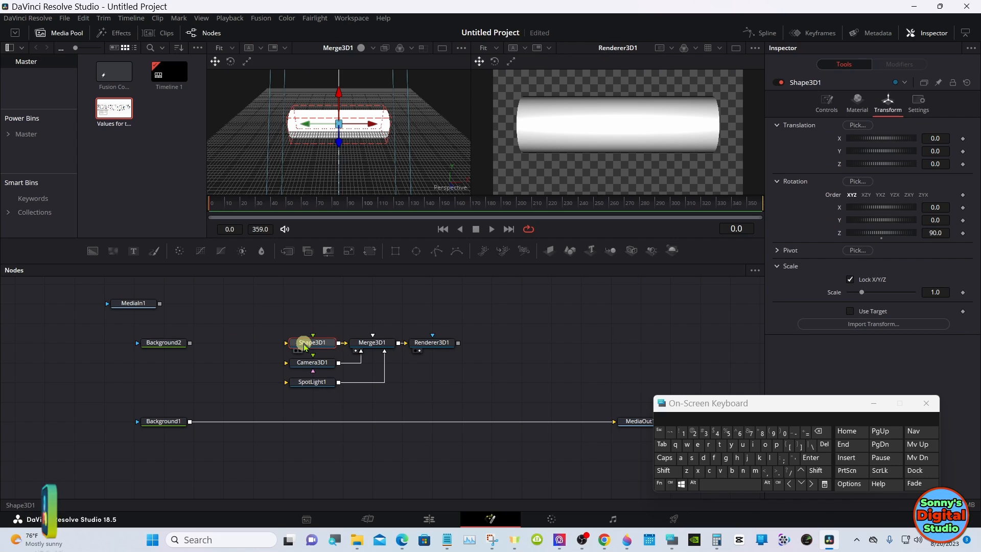
right_click(305, 345)
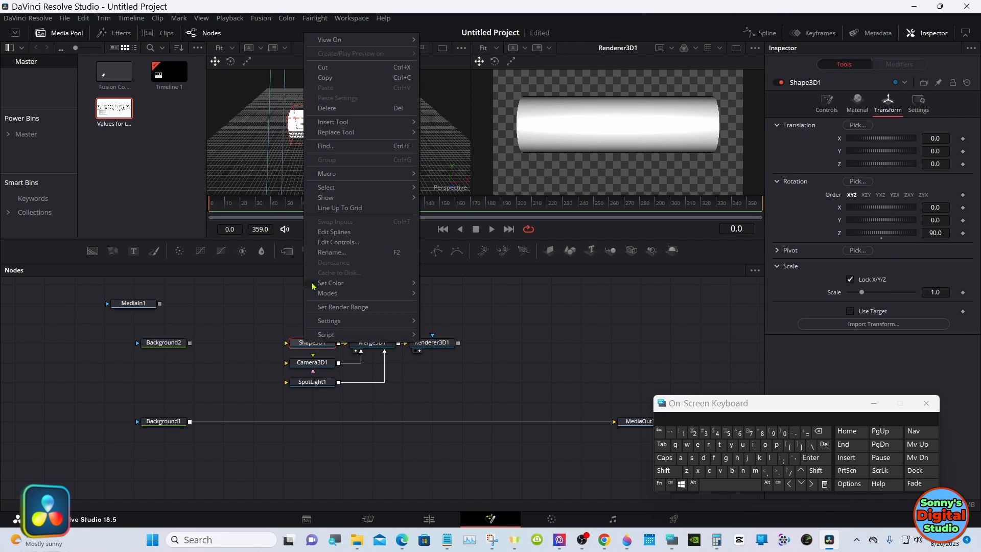
left_click(329, 79)
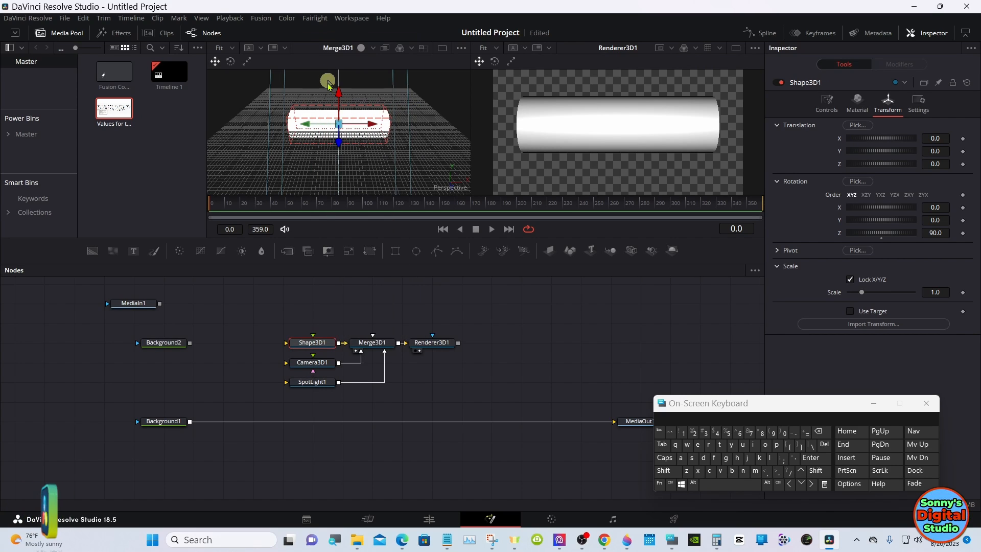
right_click(309, 314)
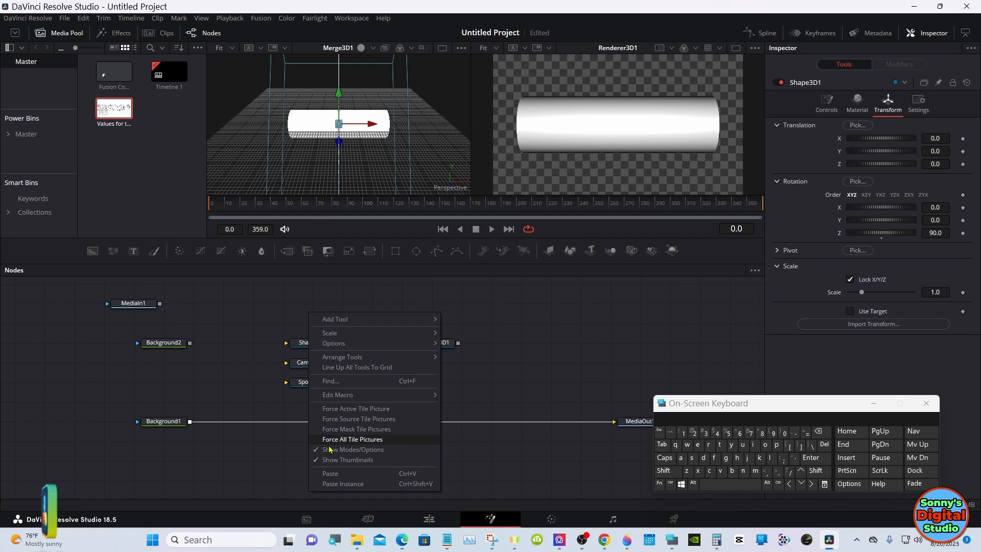
left_click(331, 484)
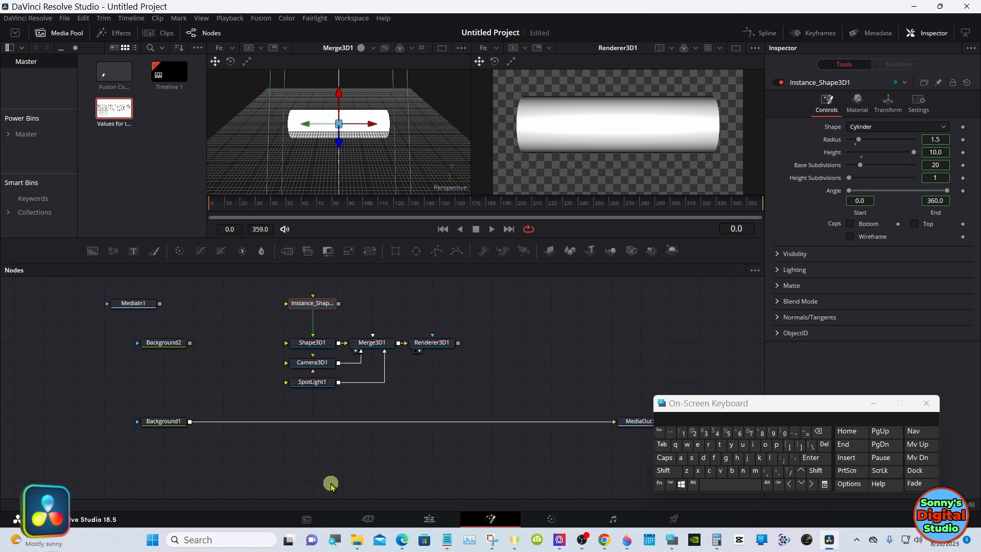
left_click_drag(324, 303, 339, 343)
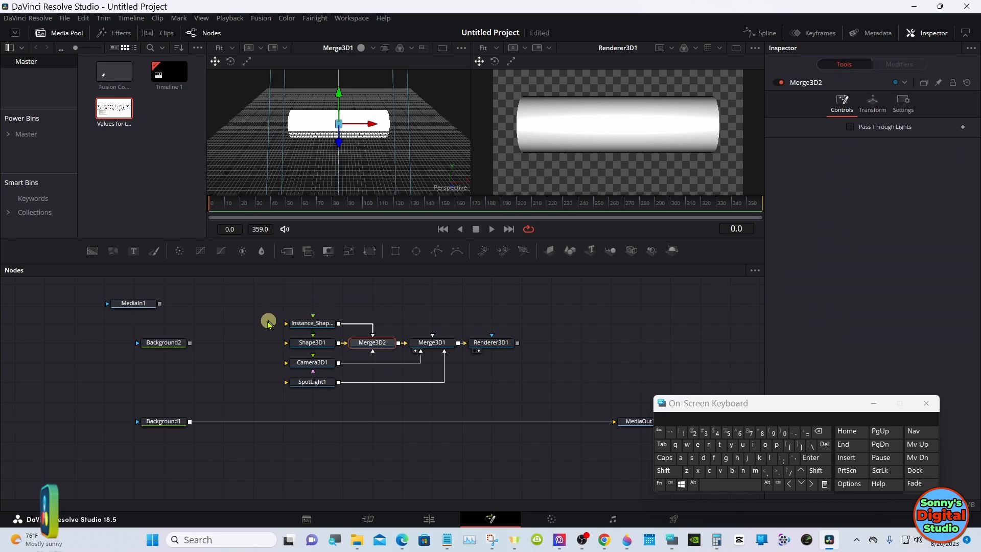
Step: Connect Background2 to Shape3D1's material input and set the background colour to red, #ff0000
left_click(162, 344)
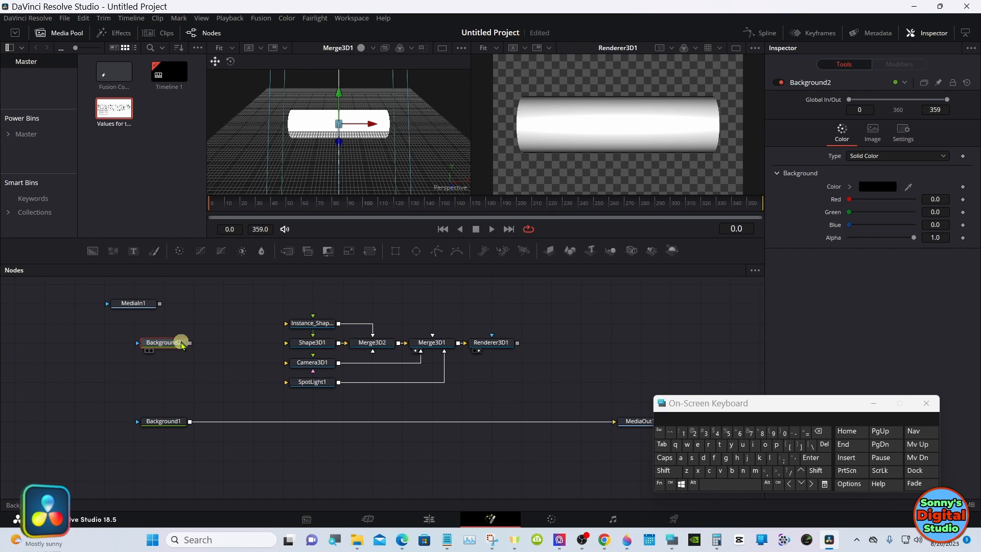
left_click_drag(190, 342, 300, 343)
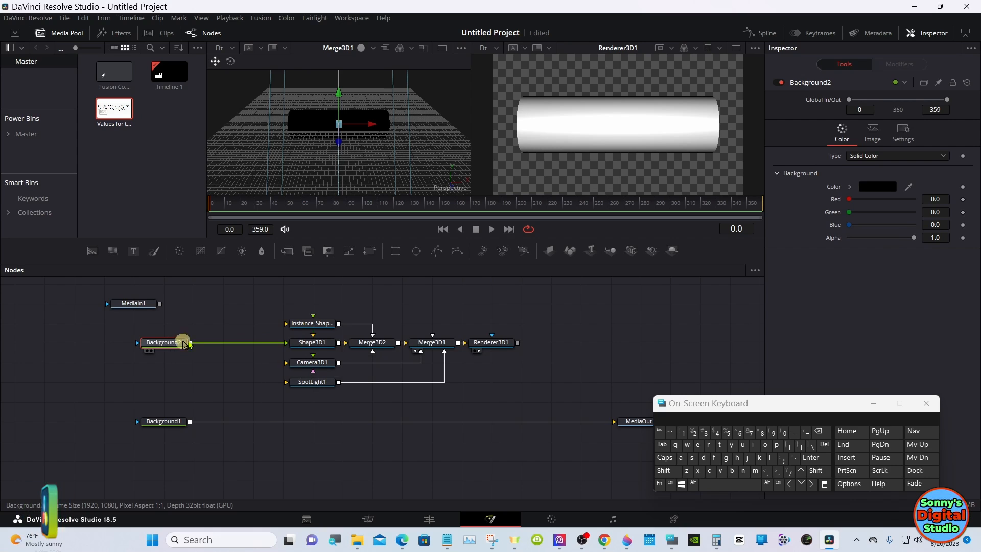
left_click(880, 187)
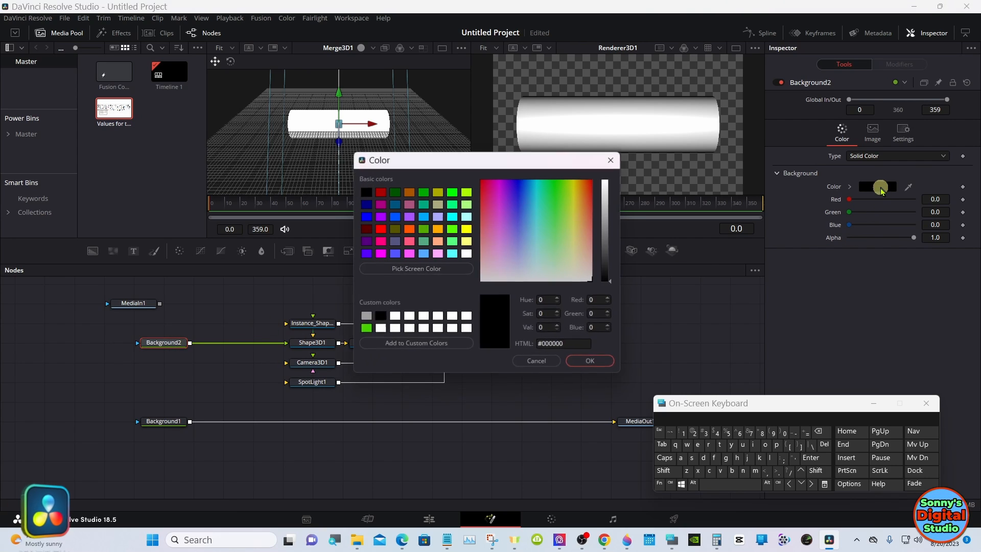
left_click(378, 230)
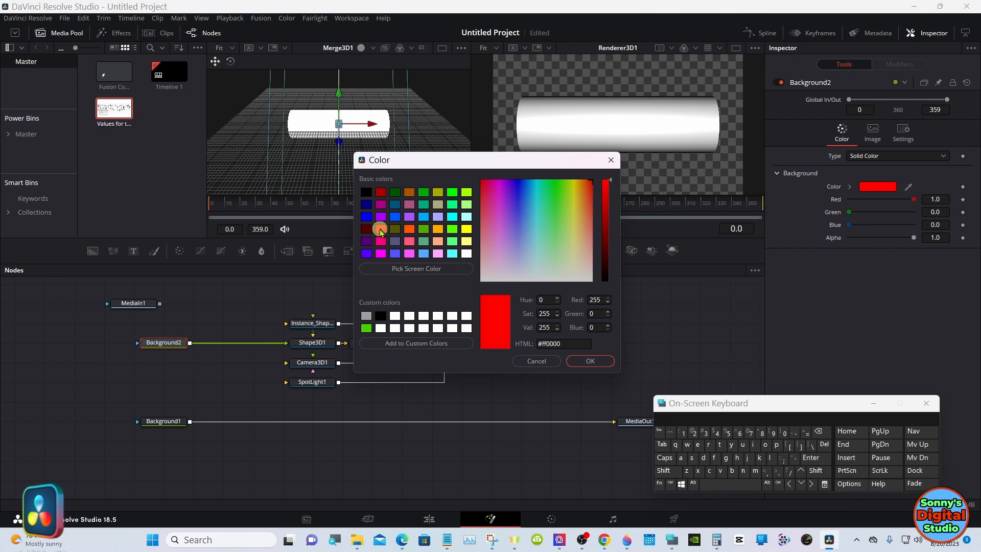
left_click(581, 366)
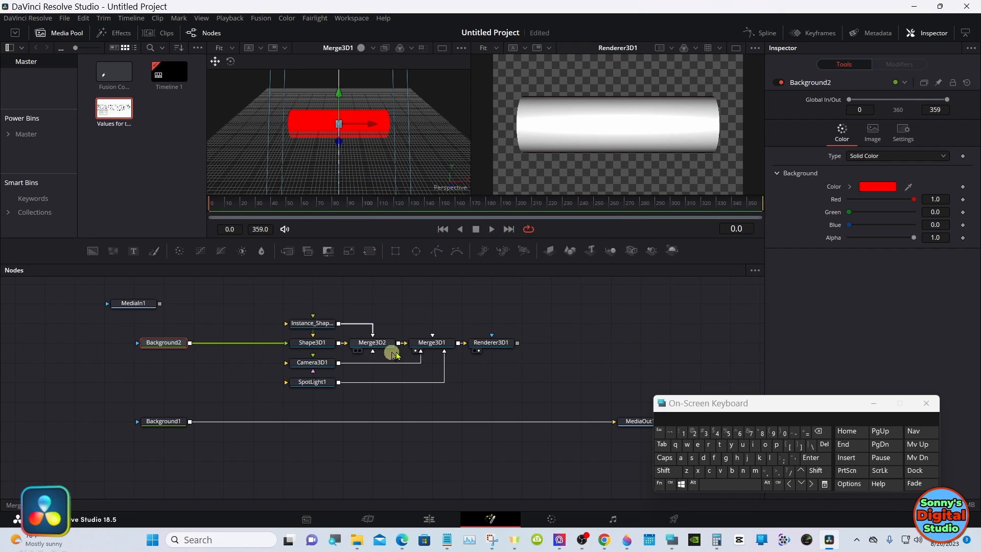
left_click_drag(486, 344, 550, 131)
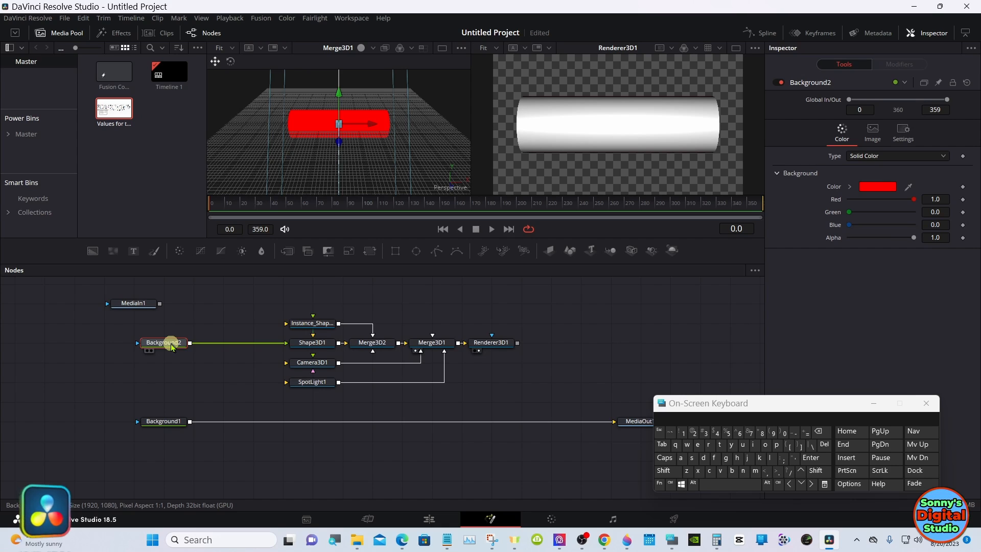
Step: Deinstance the radius of Instance_Shape3D1 and set it to 1.4
left_click(311, 324)
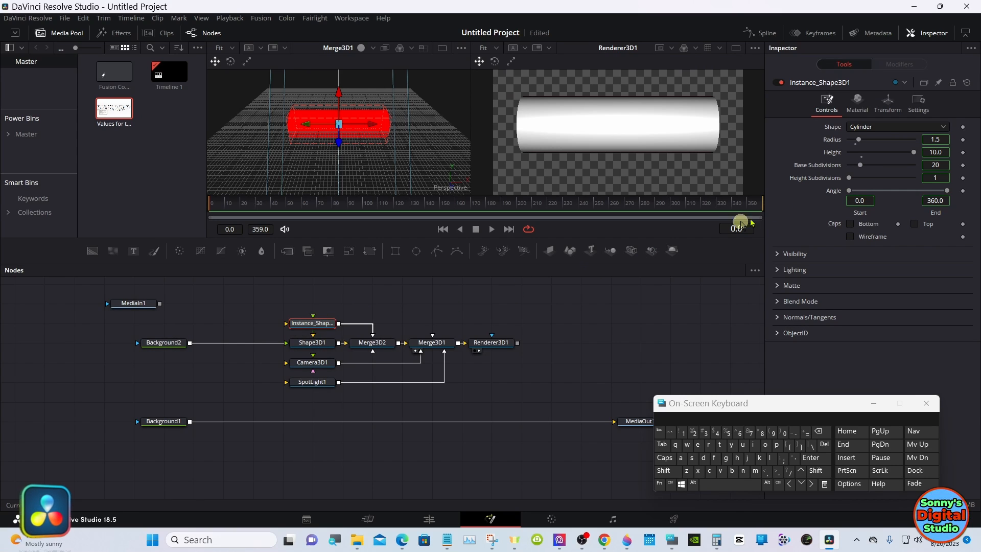
right_click(836, 143)
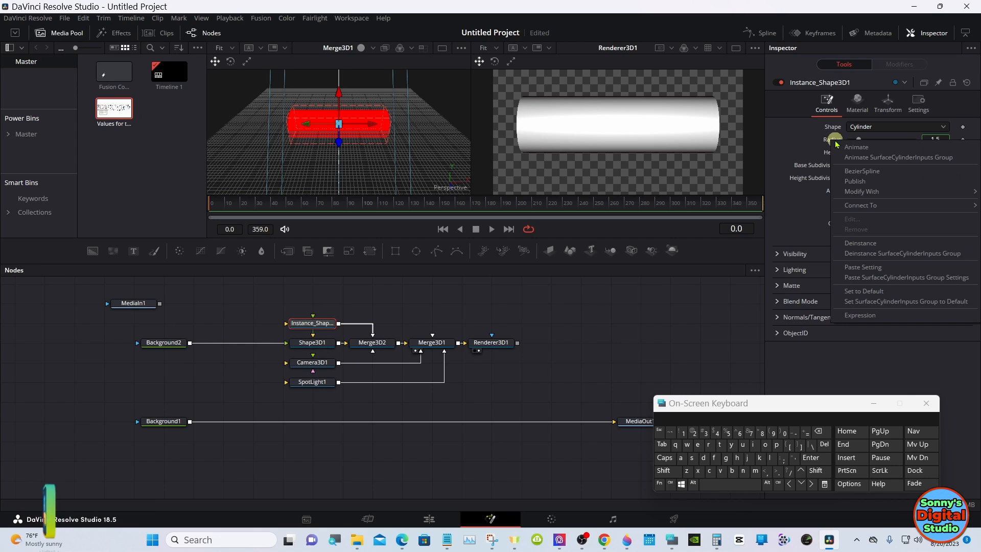
left_click(866, 244)
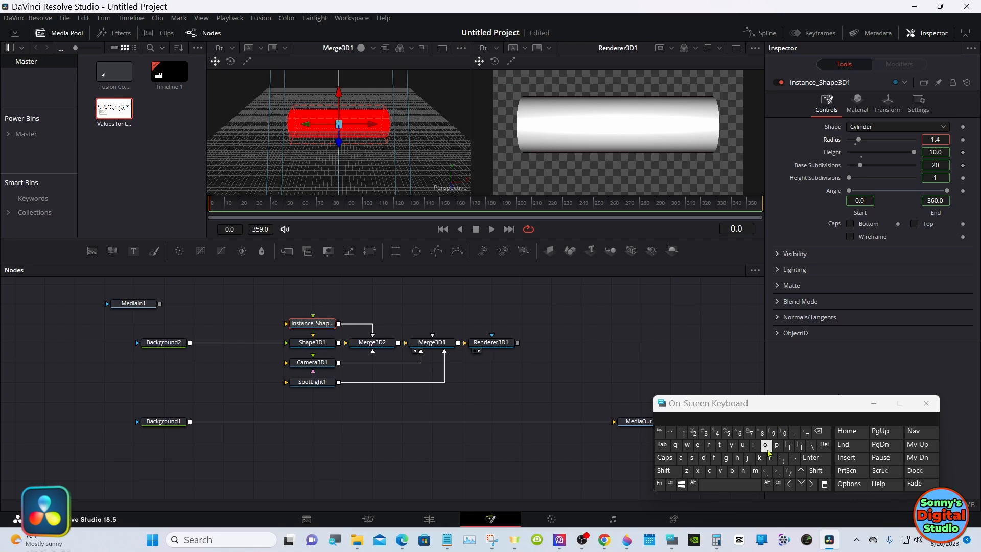
left_click(812, 458)
left_click(709, 338)
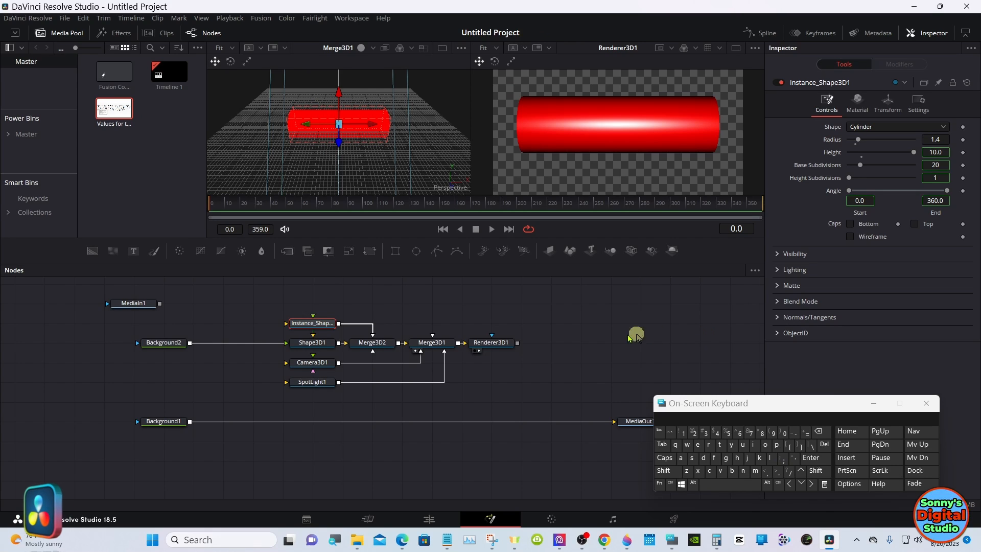
Step: Mask Background2 with an inverted Rectangle, using a border width of 0.019 and a width of 1.0
left_click(217, 307)
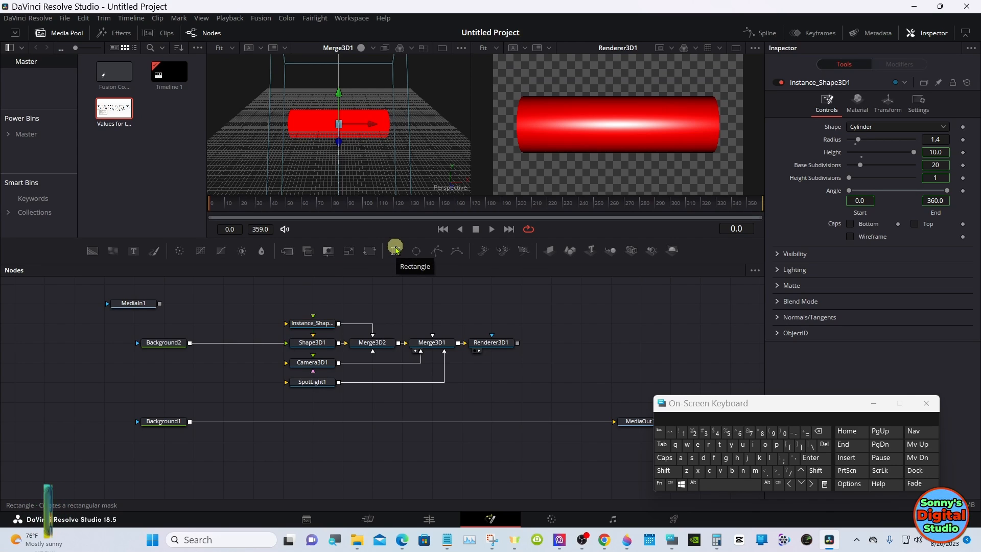
left_click_drag(396, 252, 172, 344)
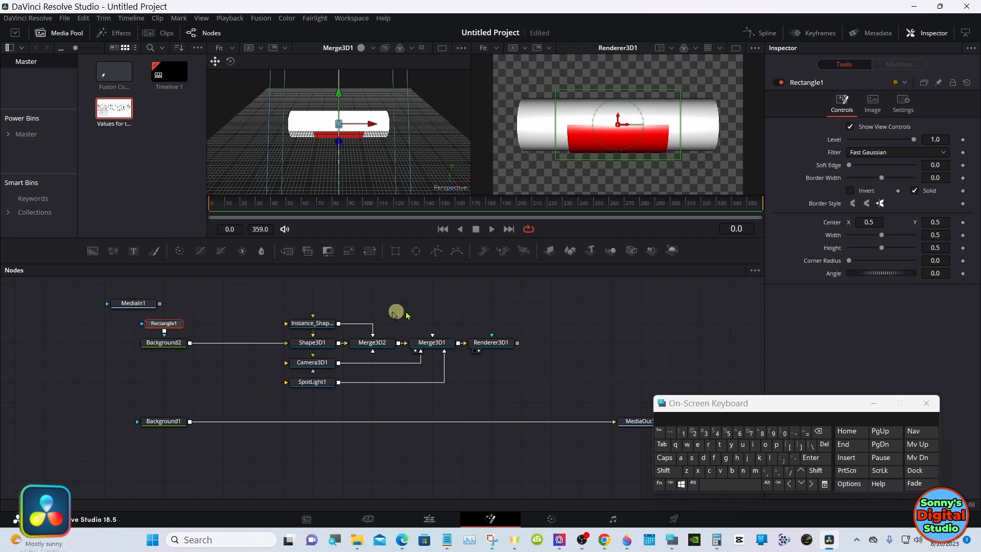
left_click(850, 191)
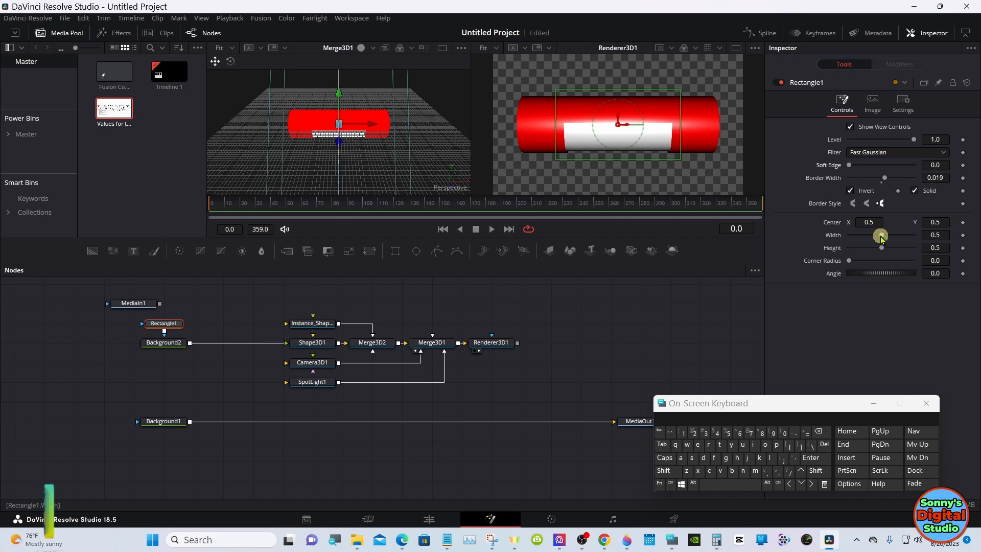
left_click_drag(881, 237, 908, 244)
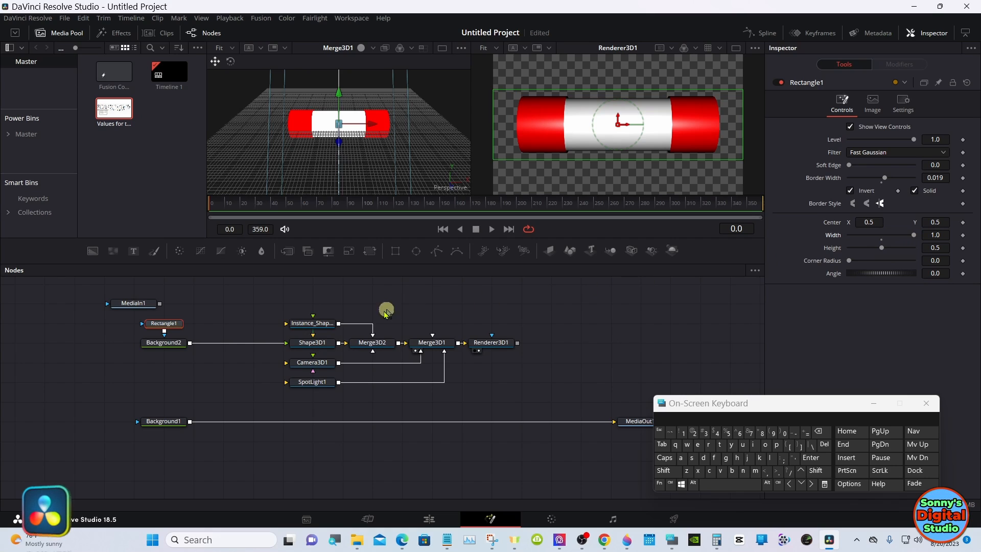
Step: Set Rectangle1's height to about 0.646 while the instanced cylinder is disconnected from Merge3D2, and reconnect the instance
left_click(371, 325)
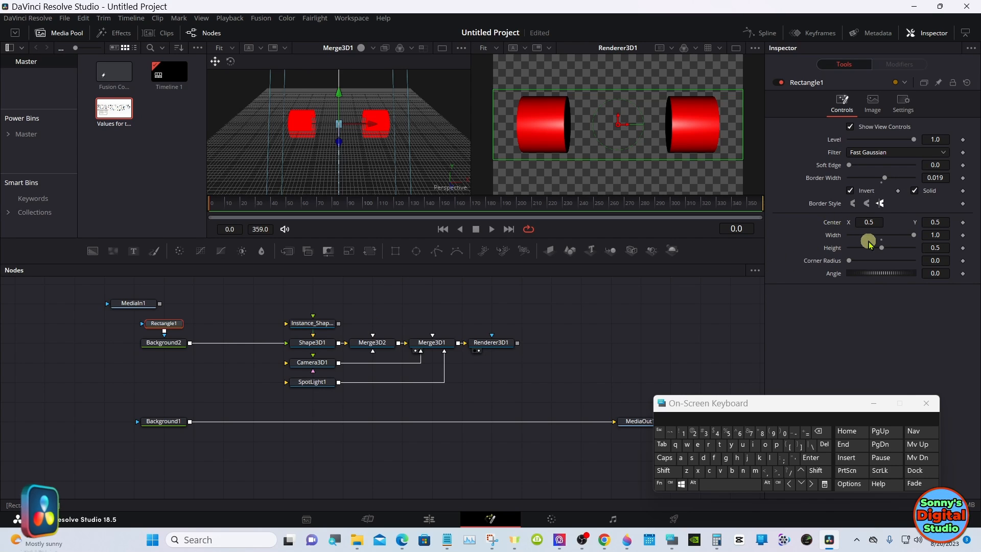
left_click_drag(880, 247, 890, 247)
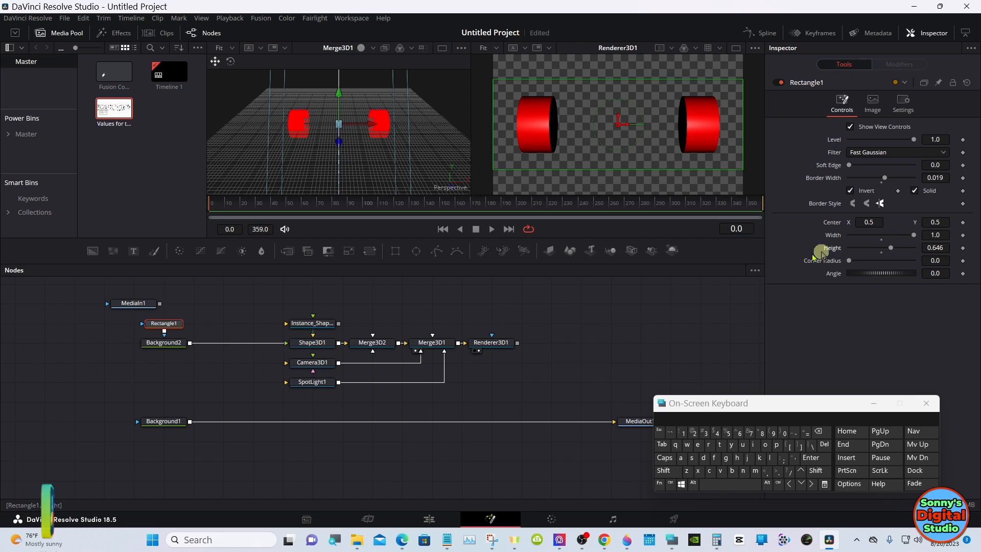
left_click_drag(340, 323, 373, 336)
Step: Look up the clear cylinder's dimensions in the MediaIn1 reference image and return the viewer to the 3D scene at Merge3D2
left_click(319, 324)
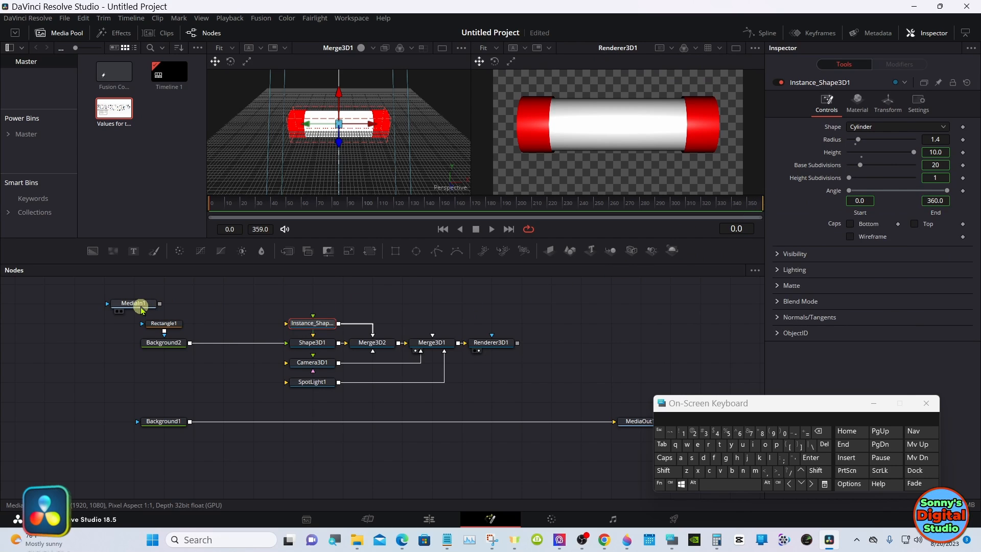
left_click_drag(135, 304, 231, 132)
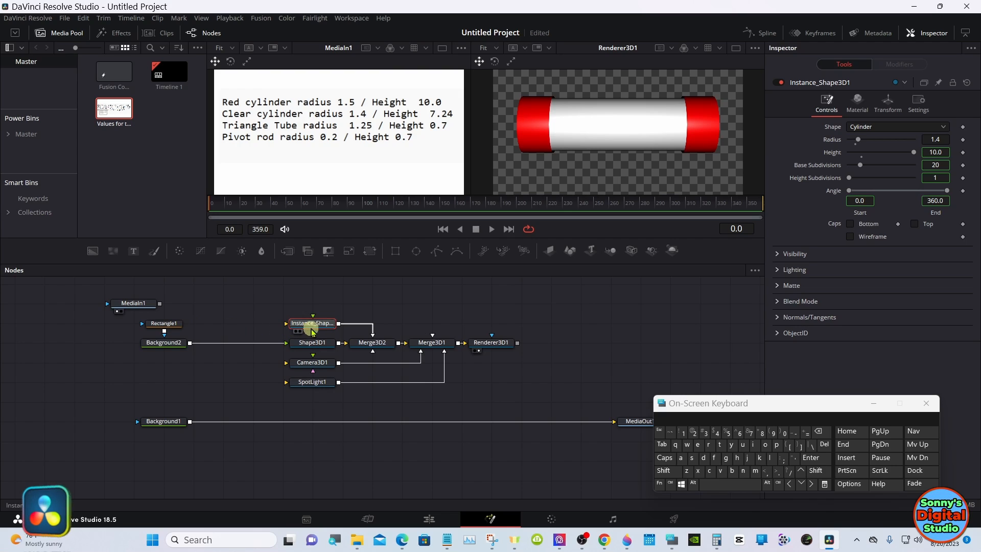
left_click(366, 342)
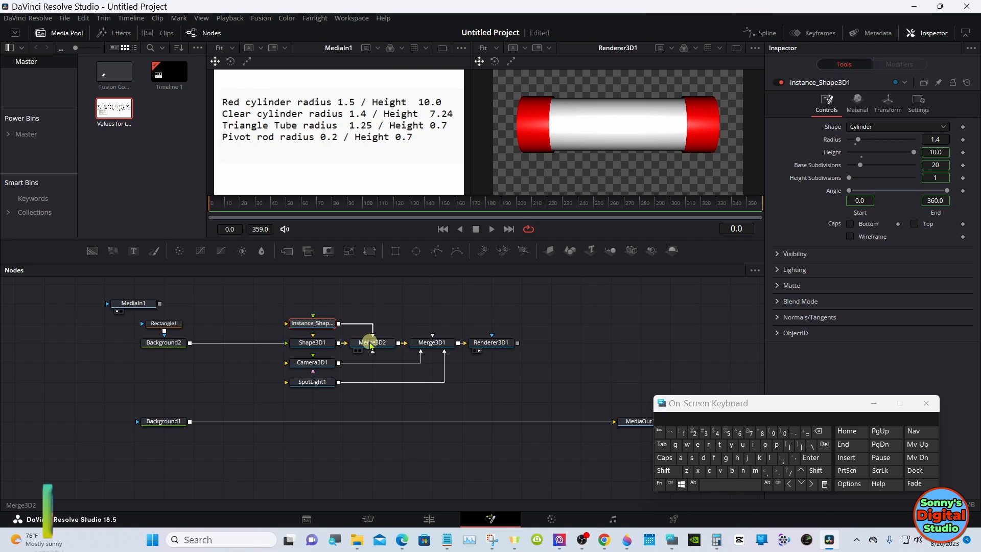
key("1")
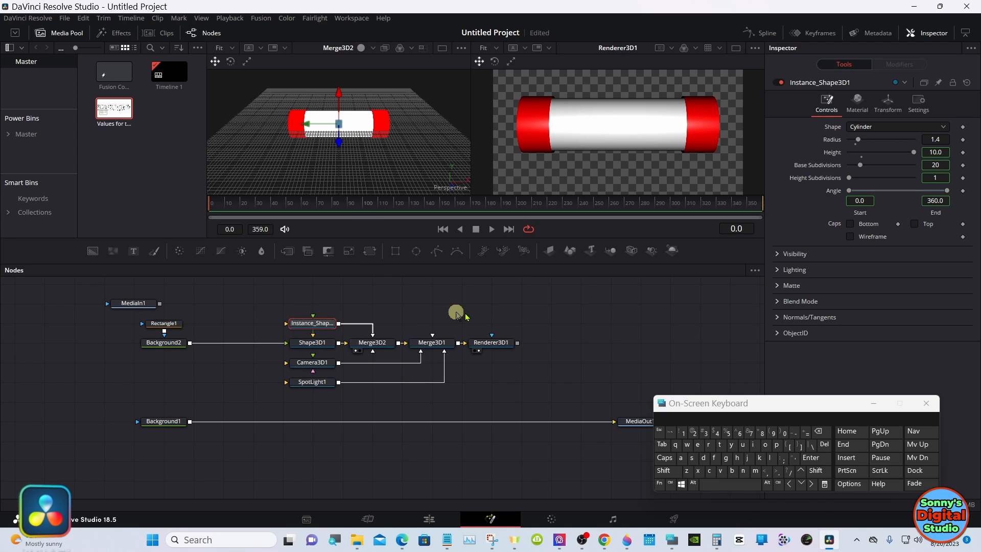
Step: Deinstance the height of Instance_Shape3D1 and set it to 7.24
right_click(831, 156)
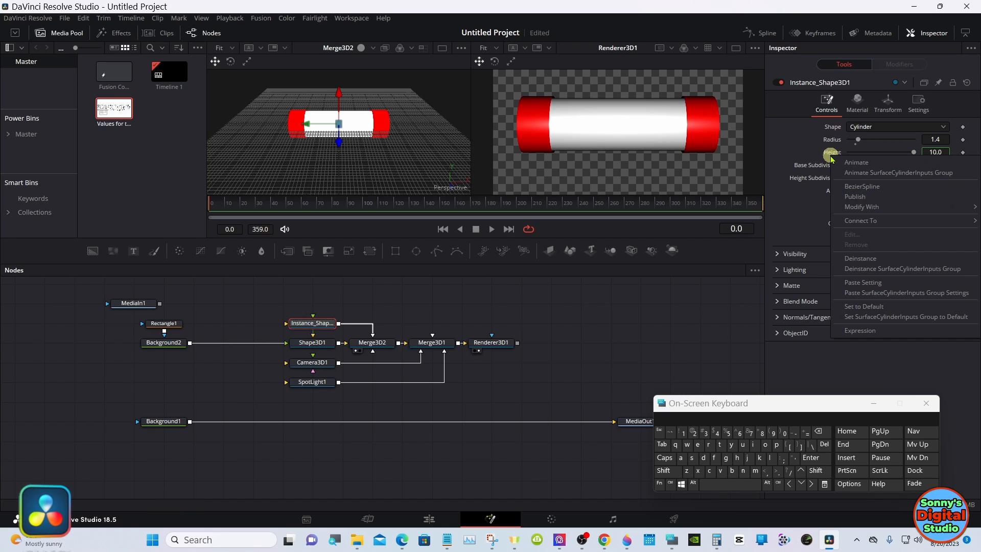
left_click(863, 259)
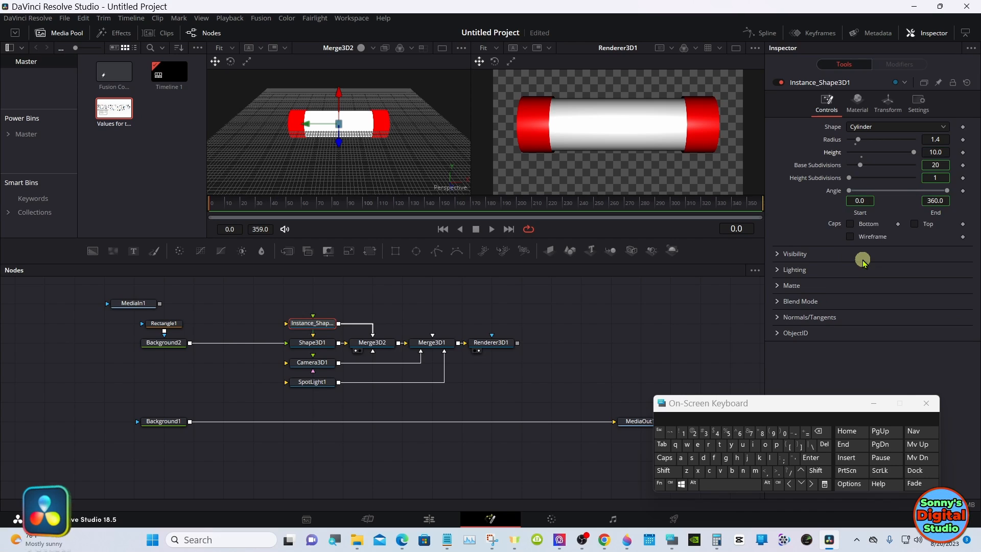
left_click(936, 152)
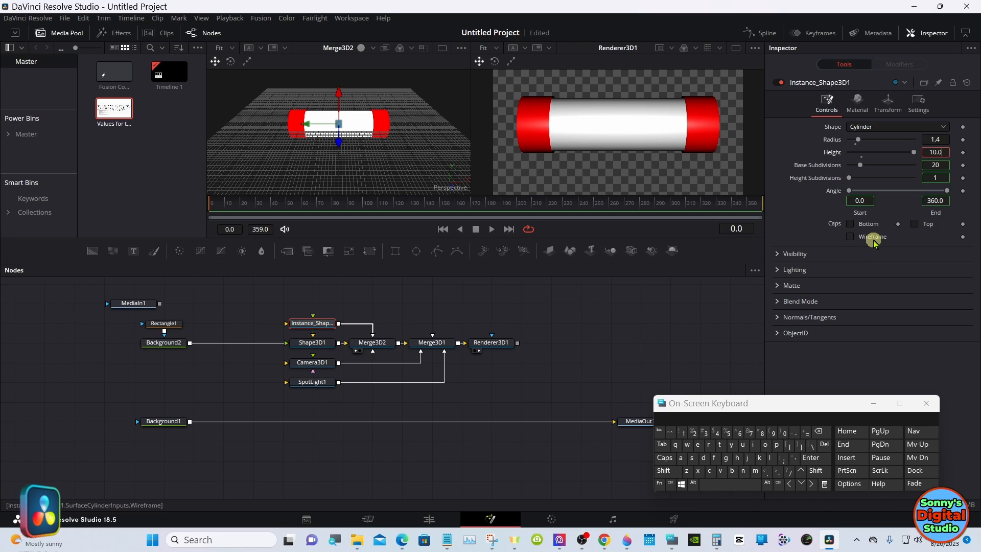
left_click(820, 432)
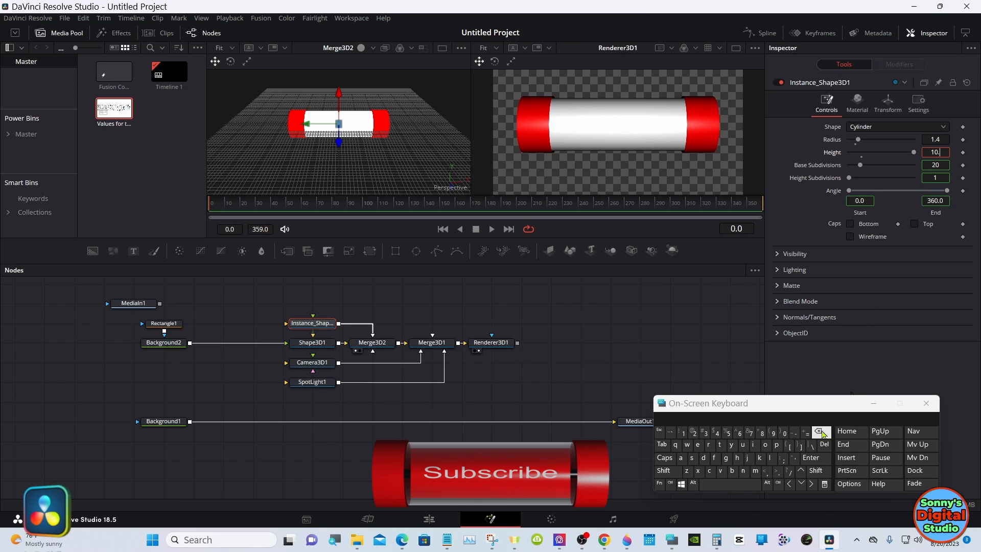
left_click(820, 433)
left_click(820, 432)
left_click(820, 433)
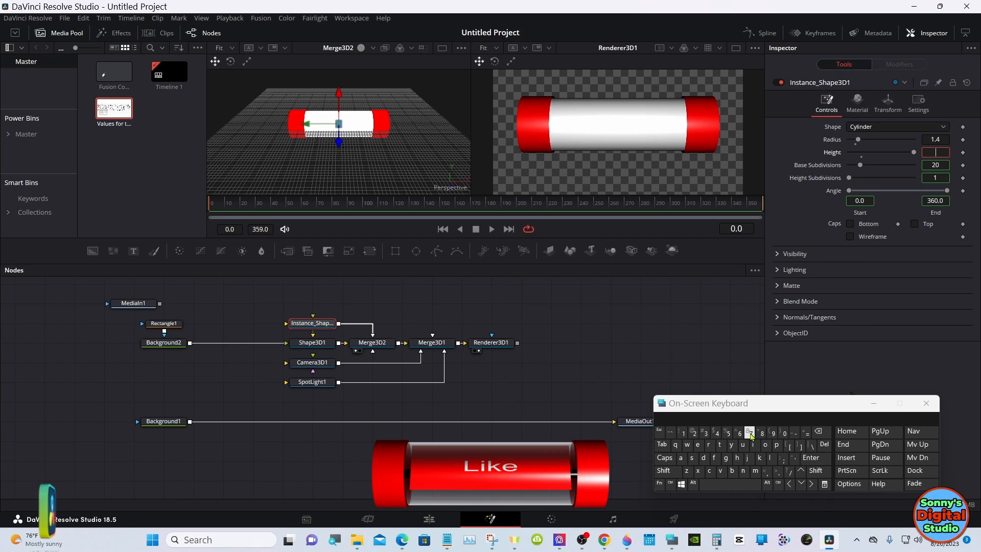
left_click(750, 434)
left_click(777, 470)
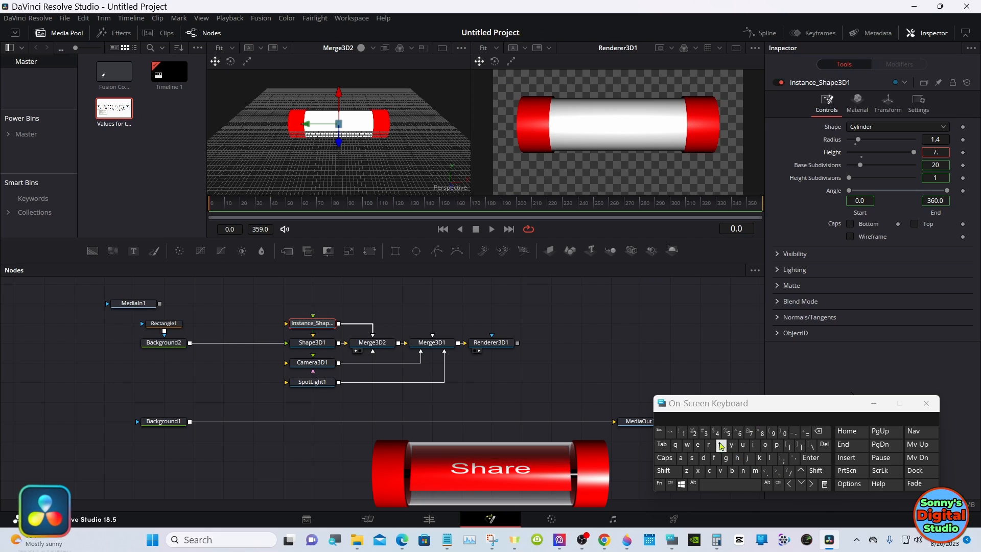
left_click(694, 432)
left_click(716, 432)
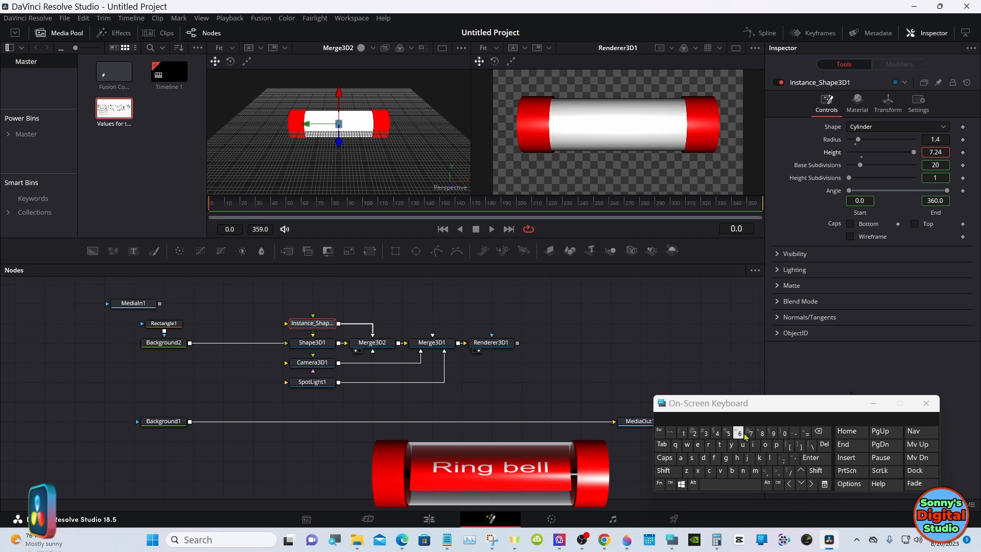
left_click(811, 457)
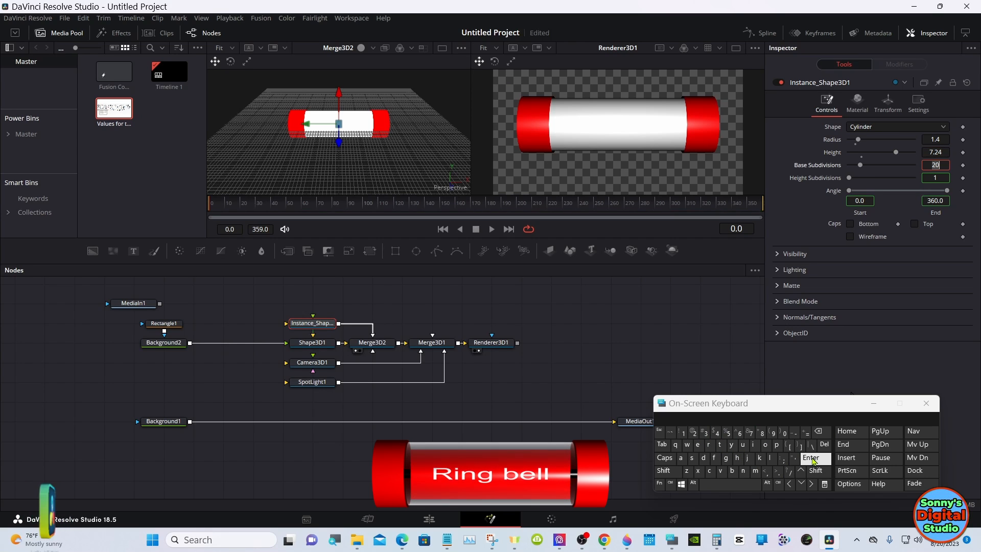
Step: Adjust Rectangle1's height to about 0.685 so the red ends meet the inner cylinder in the enlarged render
left_click(320, 344)
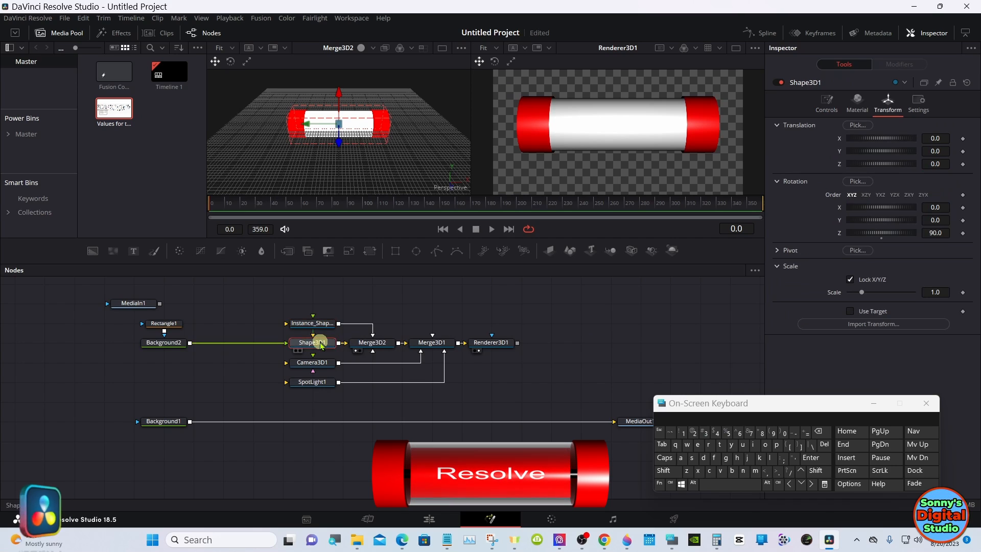
left_click(176, 327)
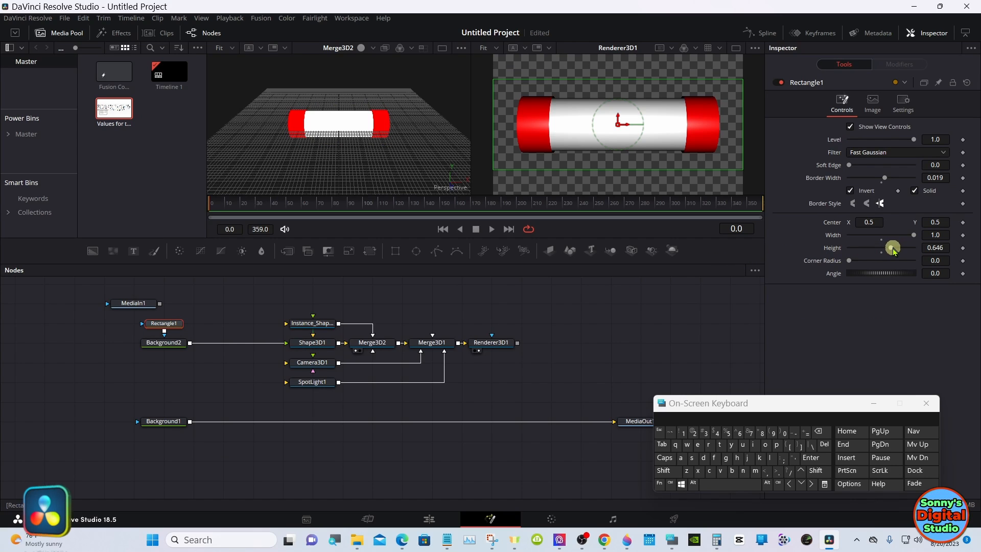
left_click_drag(892, 248, 896, 250)
right_click(629, 150)
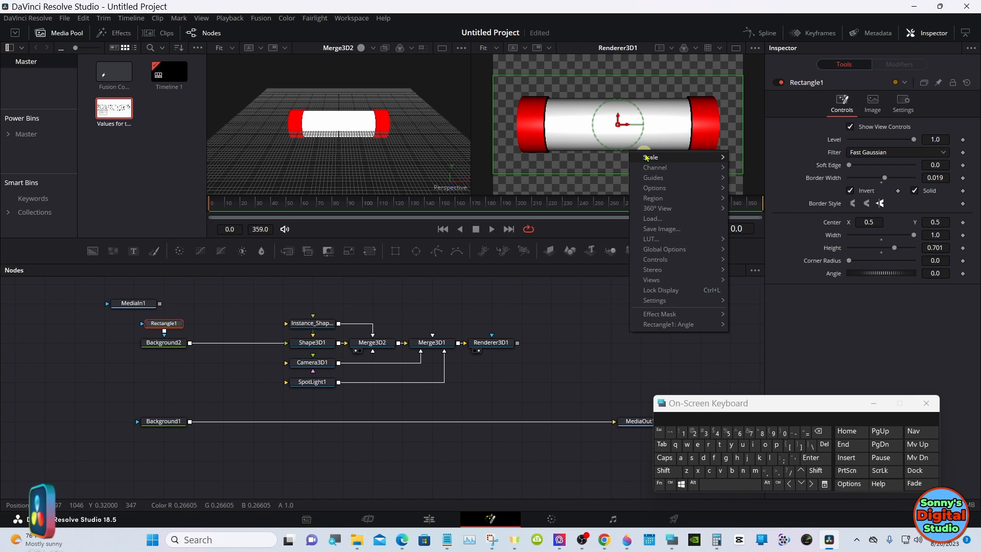
mouse_move(681, 159)
left_click(751, 262)
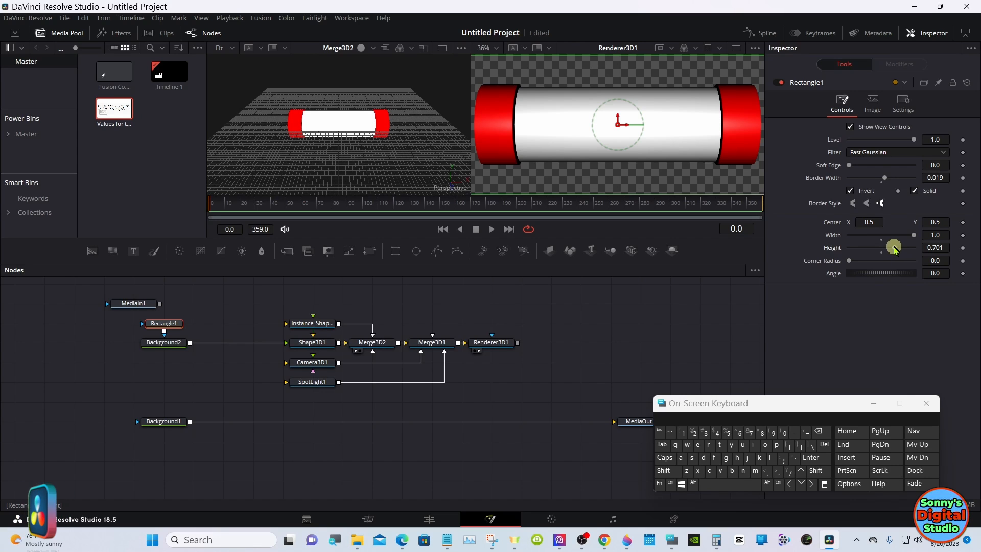
left_click_drag(894, 248, 893, 248)
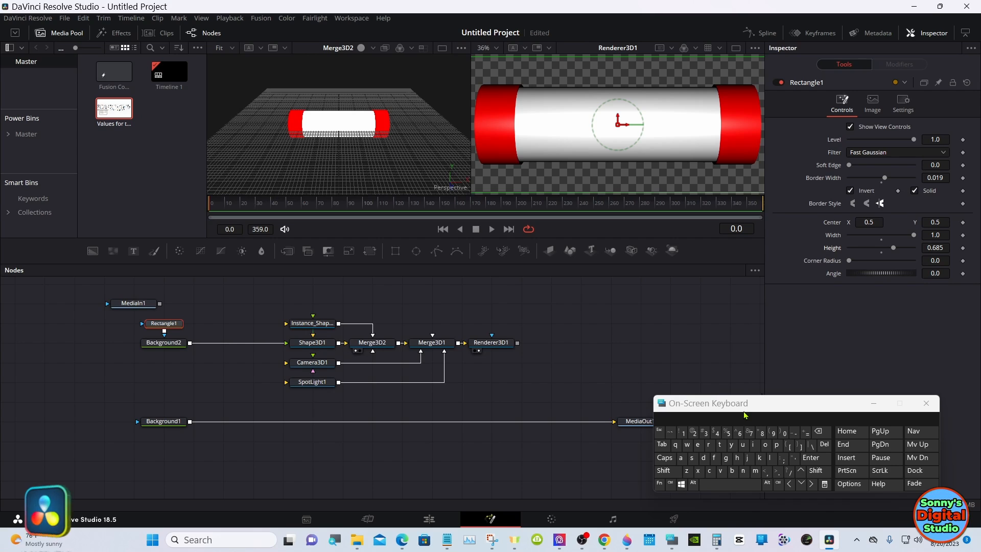
Step: Fine-tune Rectangle1's height to 0.69 against the 50% render, and return to two viewers with the render fitted
left_click(767, 484)
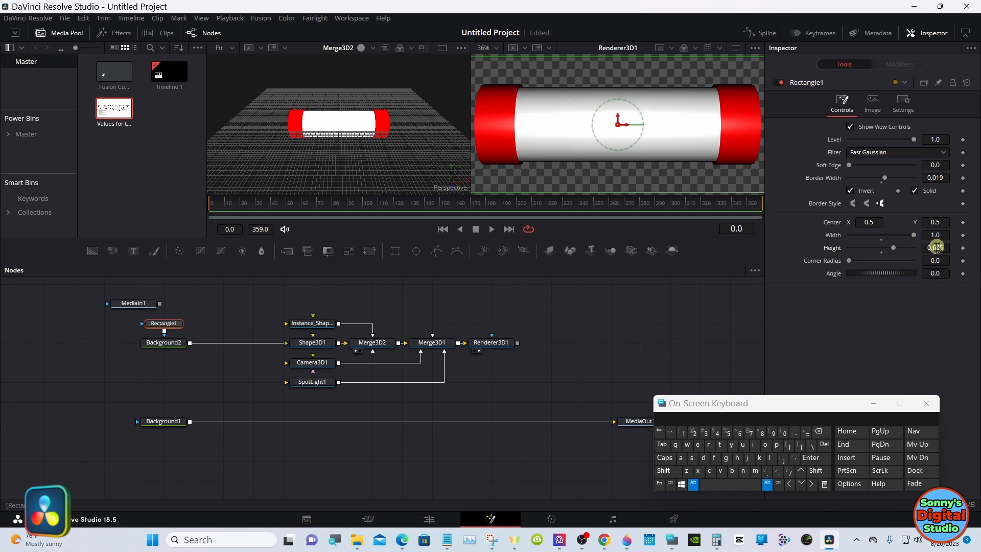
left_click_drag(937, 249, 943, 250)
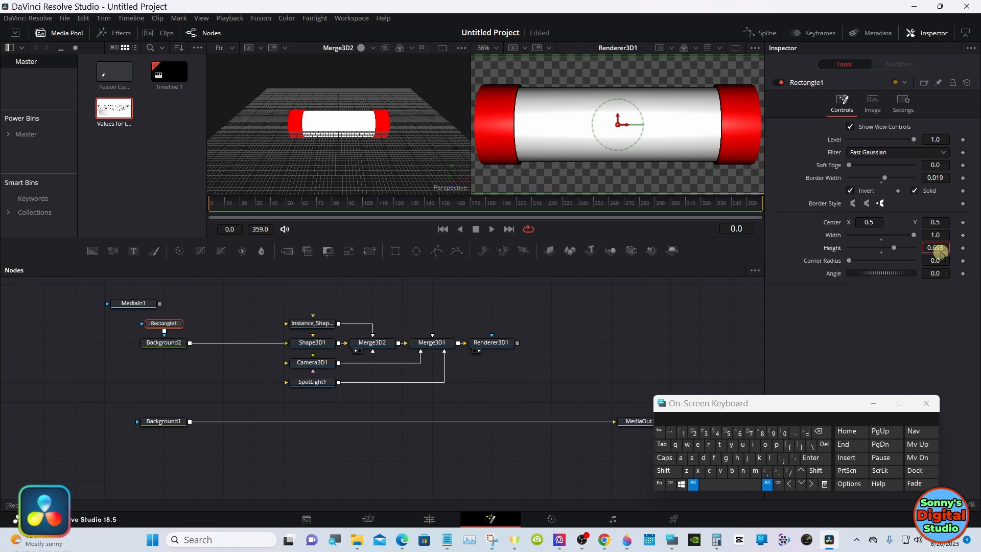
right_click(592, 163)
mouse_move(625, 171)
left_click(707, 278)
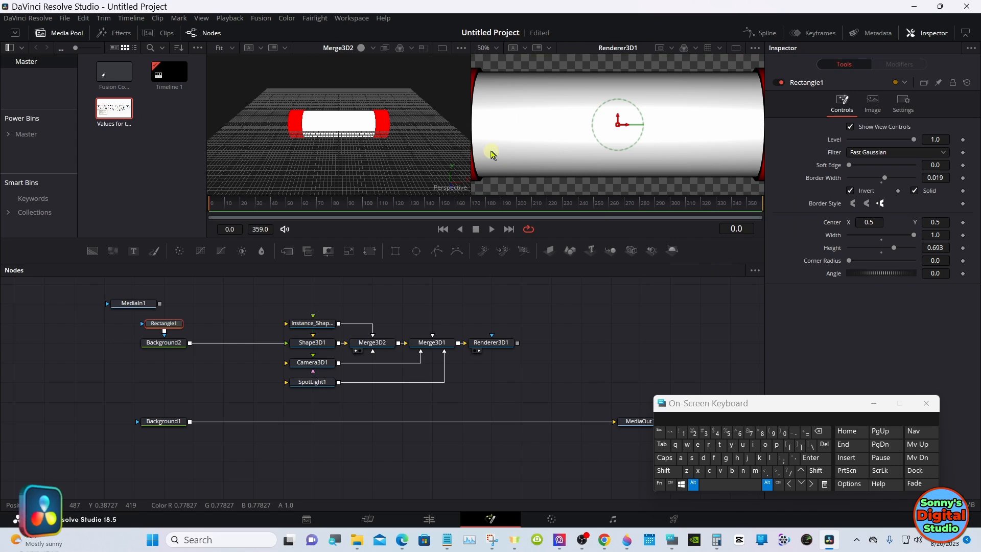
left_click(736, 47)
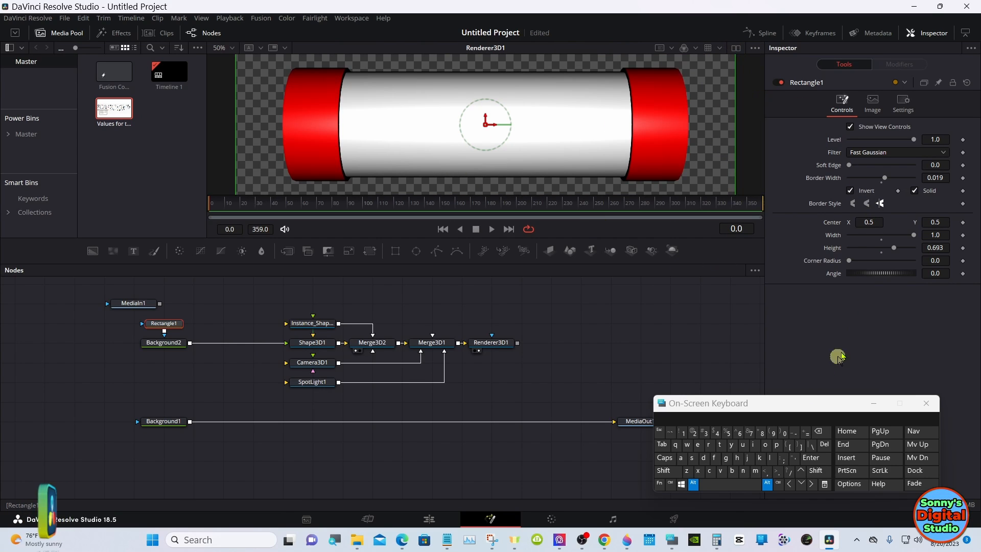
left_click(937, 249)
left_click_drag(938, 250, 935, 251)
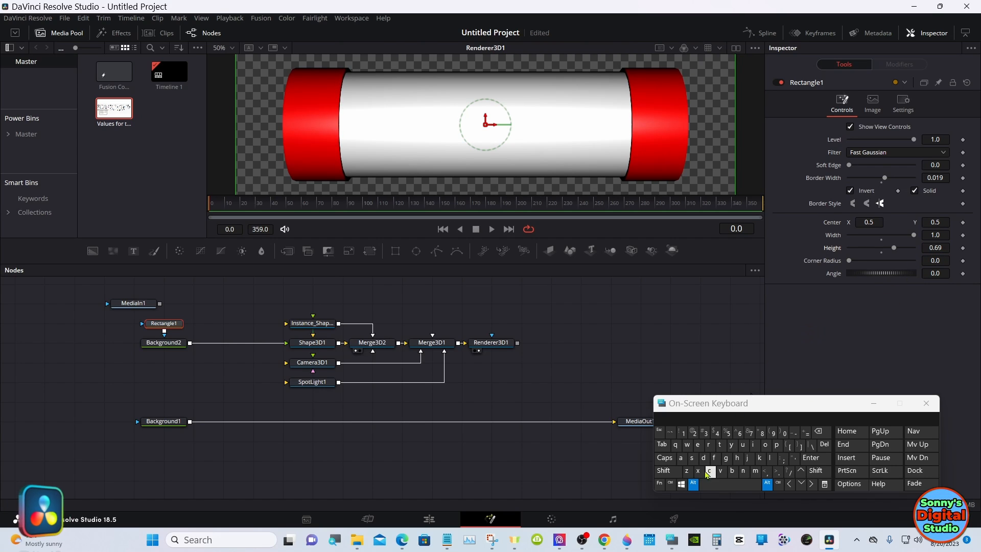
left_click(694, 484)
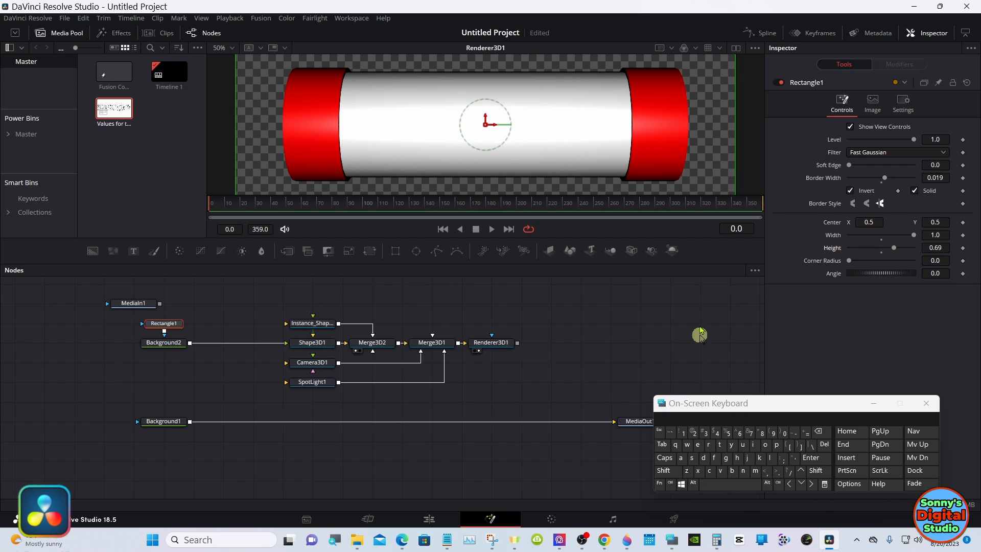
left_click(736, 48)
right_click(580, 158)
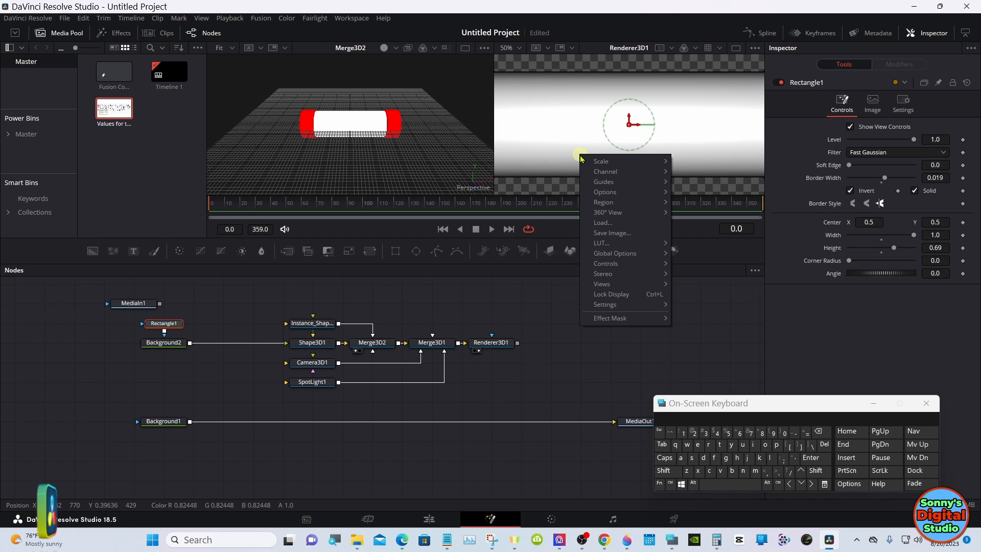
mouse_move(654, 165)
left_click(694, 161)
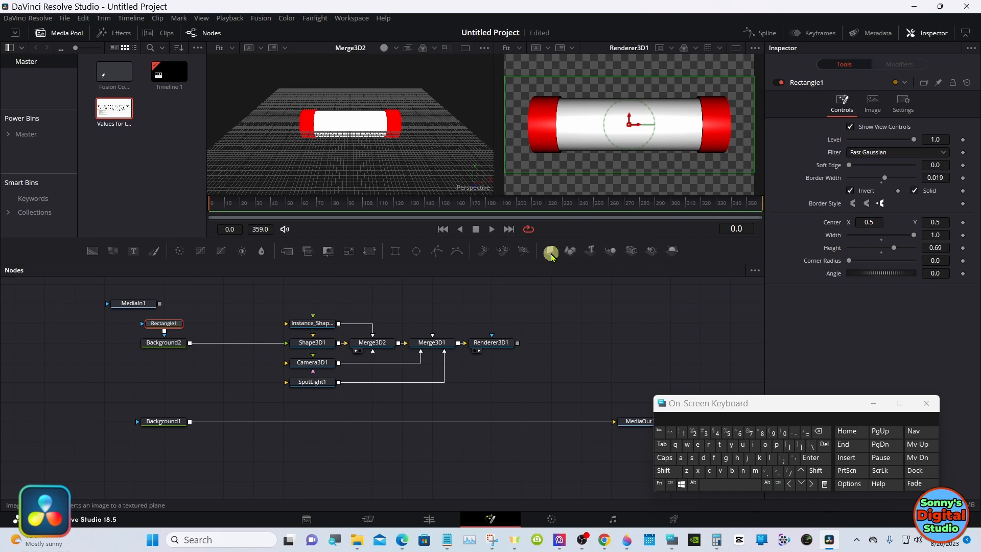
Step: Add a Falloff node beside the instanced cylinder and connect its output to Instance_Shape3D1's material input
left_click(227, 321)
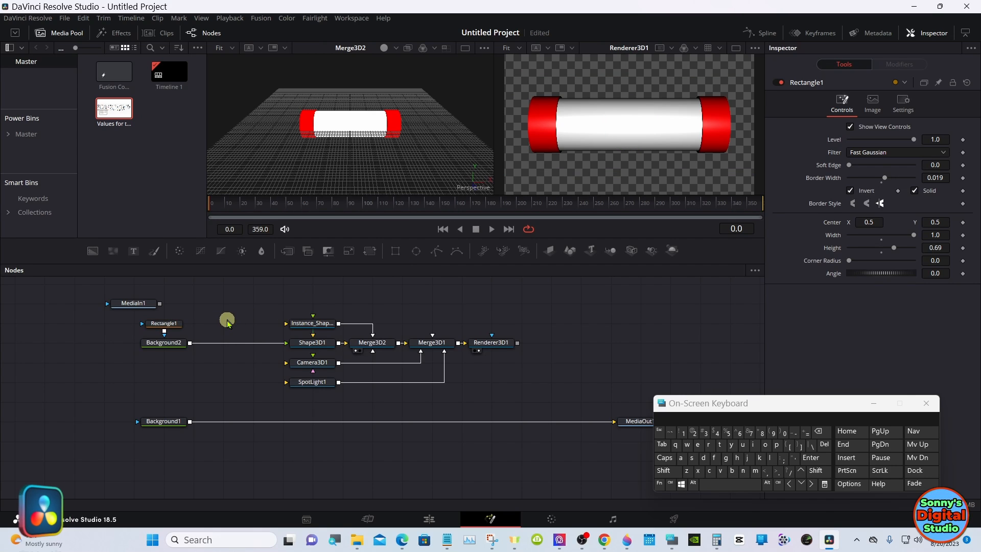
left_click(663, 471)
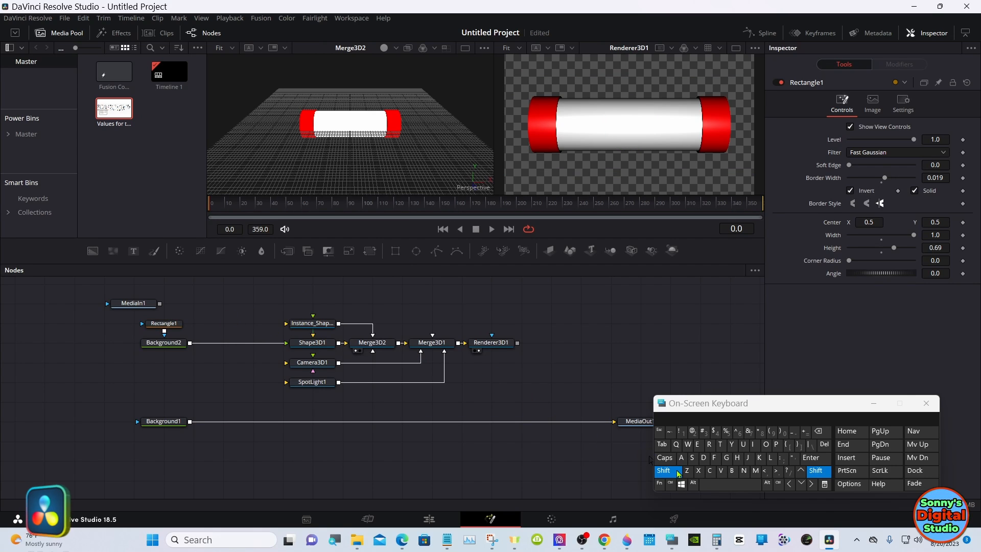
left_click(710, 490)
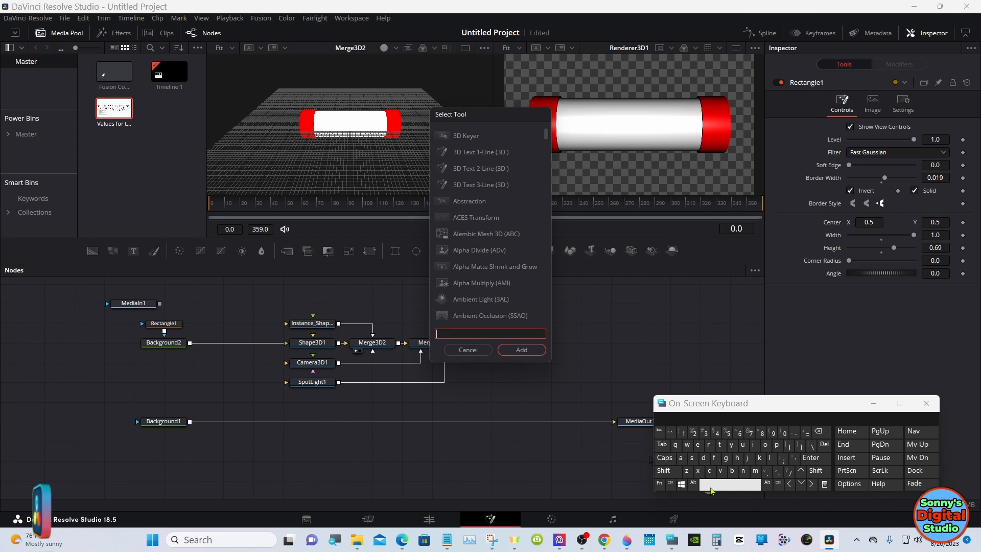
left_click(714, 457)
left_click(681, 458)
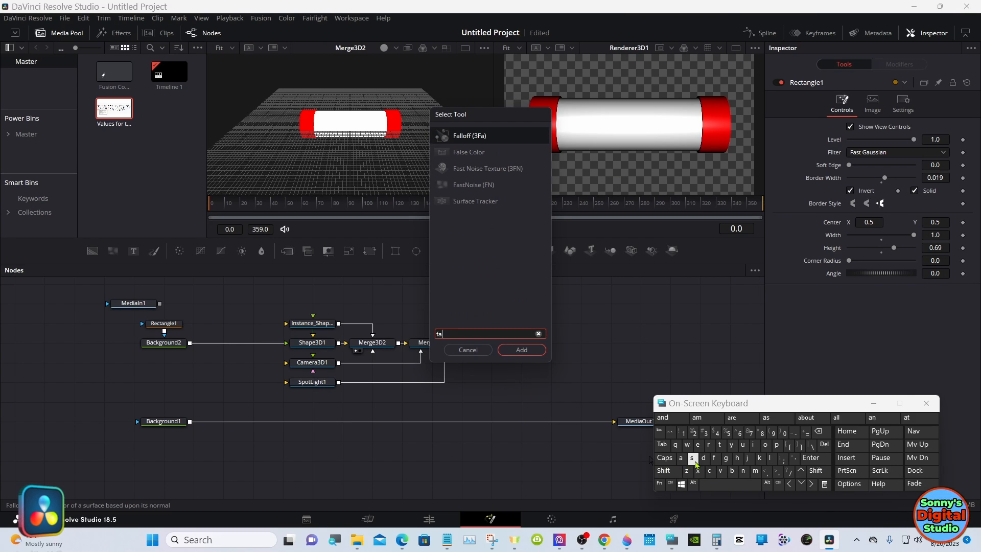
left_click(770, 458)
left_click(770, 458)
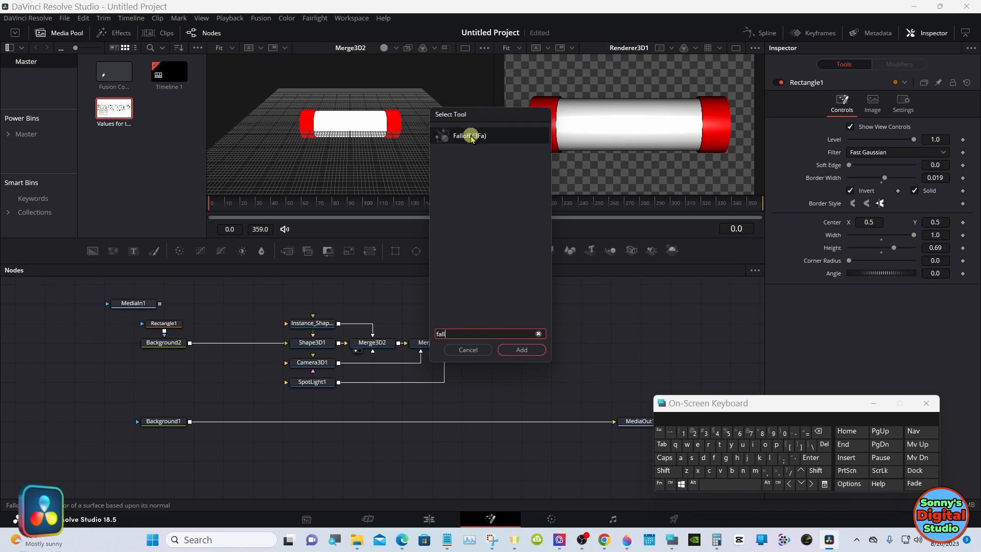
left_click(512, 352)
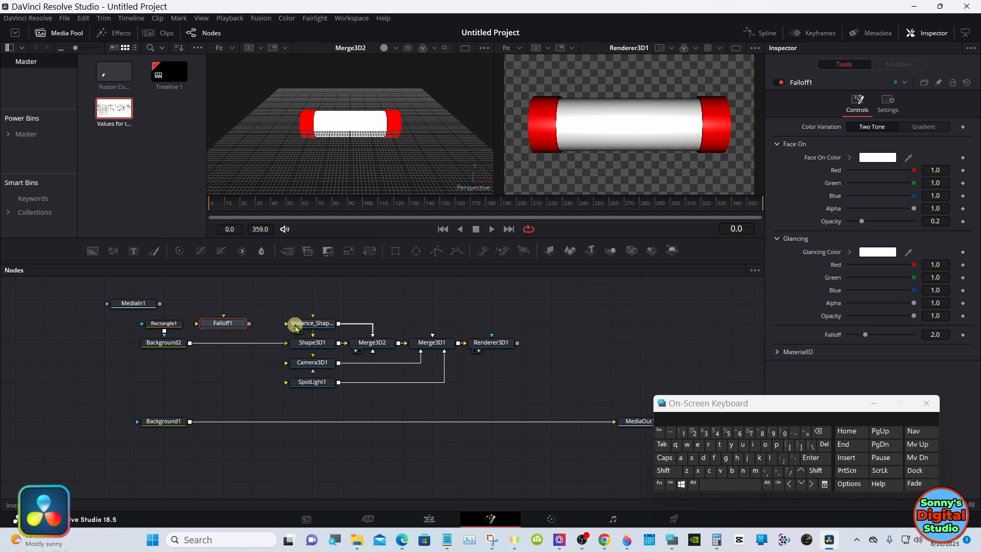
left_click_drag(249, 324, 287, 324)
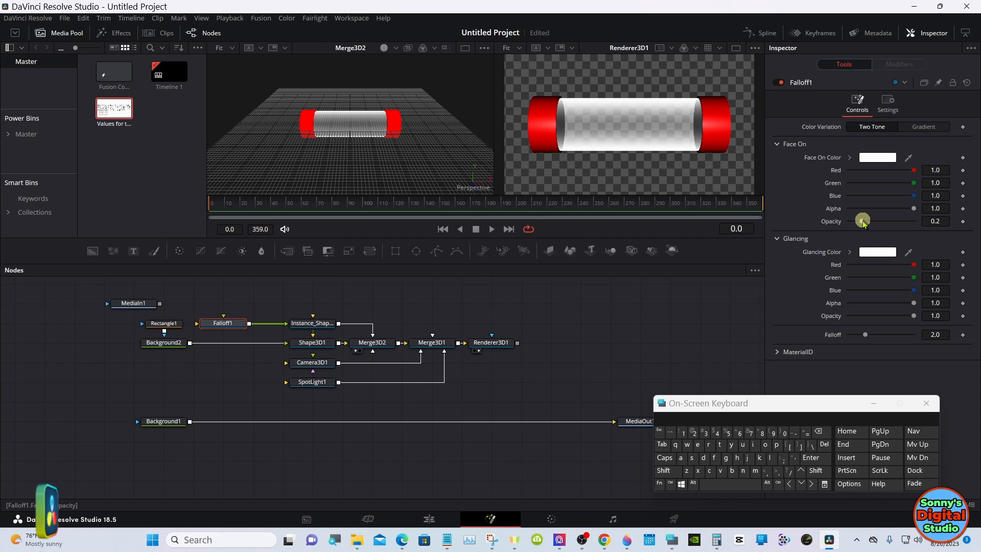
Step: Set Falloff1's Face On opacity to 0.0 and reset its falloff to 2.0 after trying a lower falloff
left_click_drag(863, 222, 840, 223)
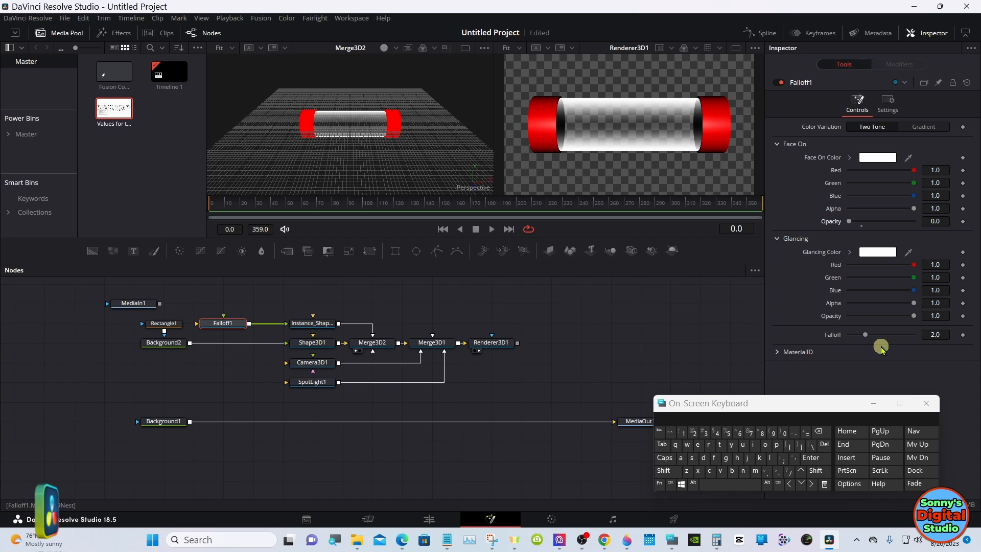
mouse_move(865, 335)
left_mouse_down()
mouse_move(857, 338)
mouse_move(893, 335)
mouse_move(853, 334)
mouse_move(858, 341)
left_mouse_up()
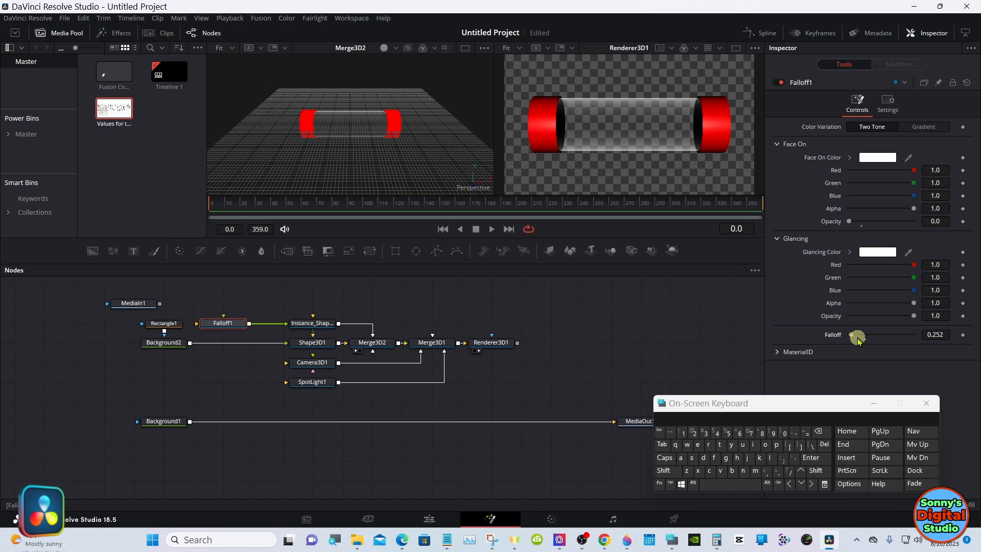
left_click(866, 341)
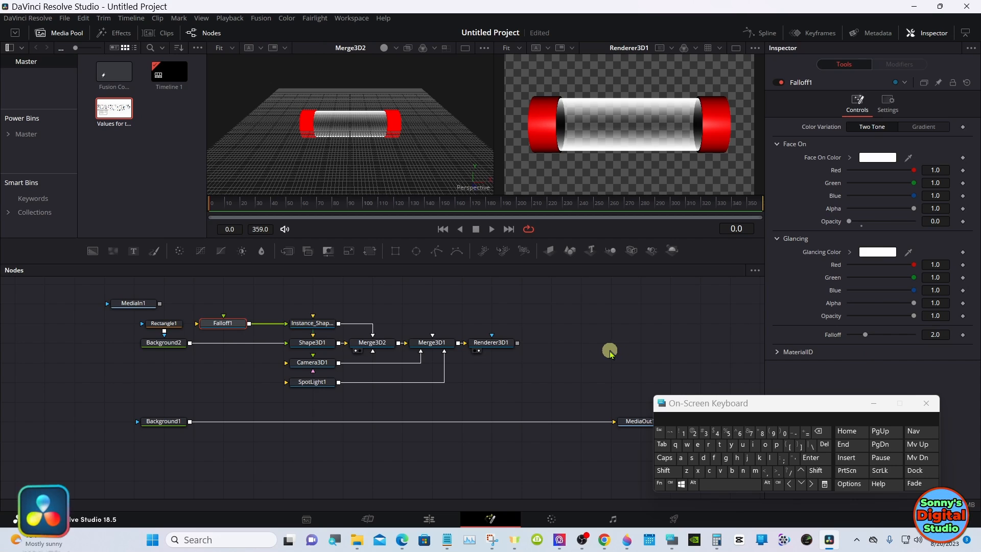
Step: Move MediaIn1 away from the node chain and shift all other nodes down, then bring back the on-screen keyboard
left_click(873, 407)
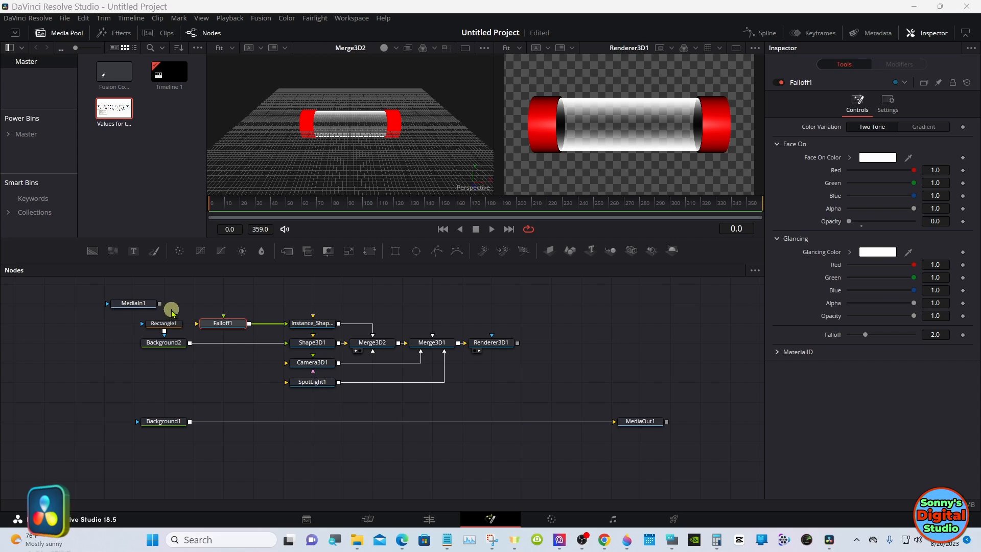
left_click_drag(128, 303, 69, 303)
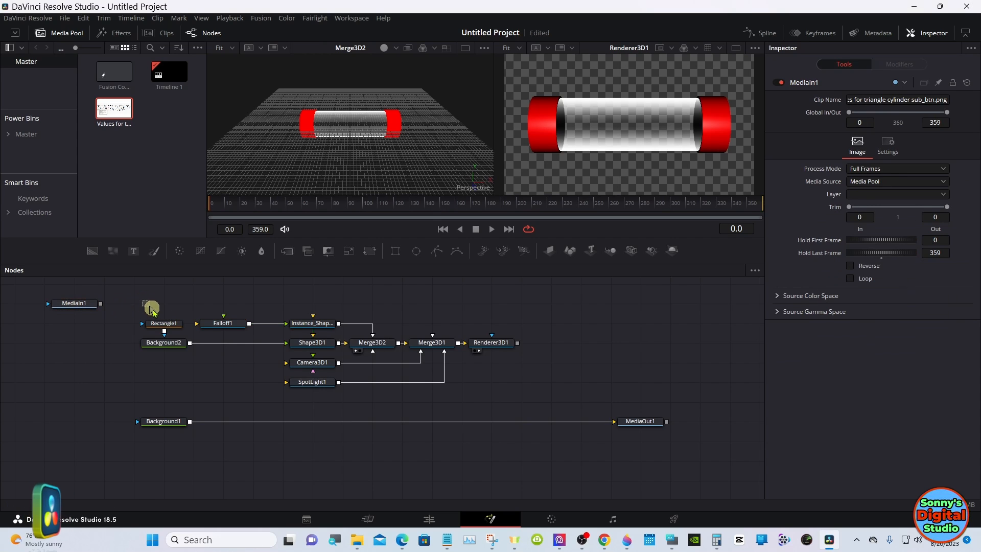
left_click_drag(151, 310, 638, 489)
left_click(634, 444)
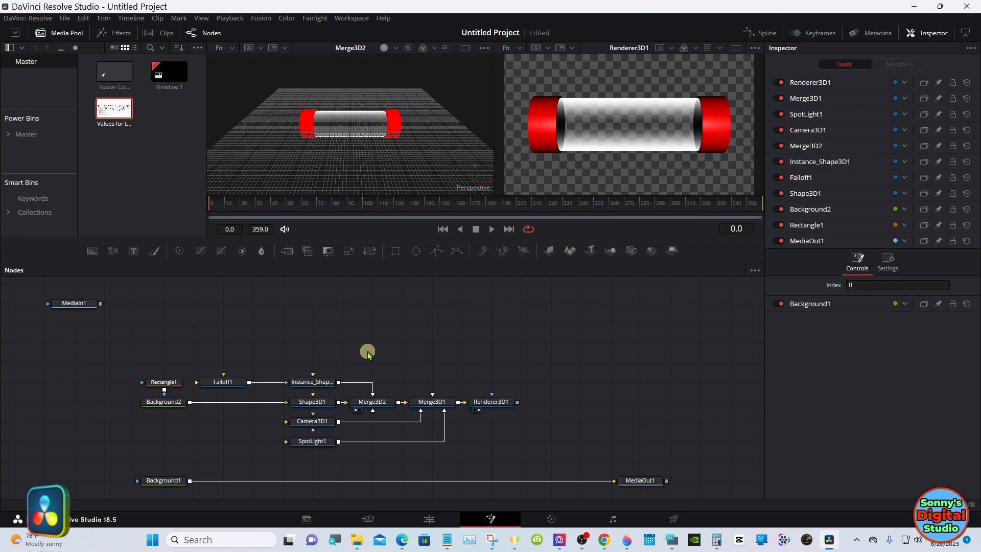
left_click(671, 541)
left_click_drag(680, 409, 483, 398)
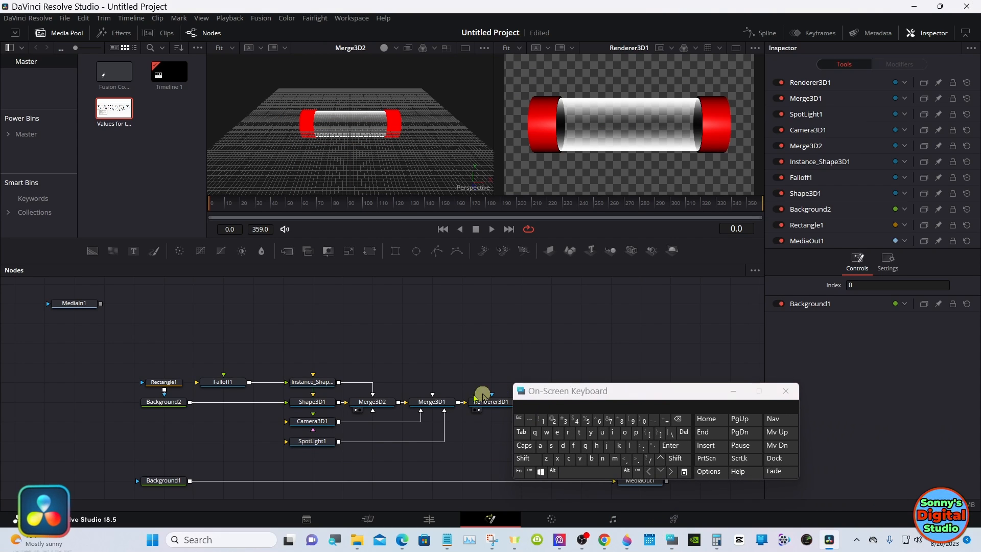
Step: Rename the Shape3D1 node as Red_Tube
left_click(324, 403)
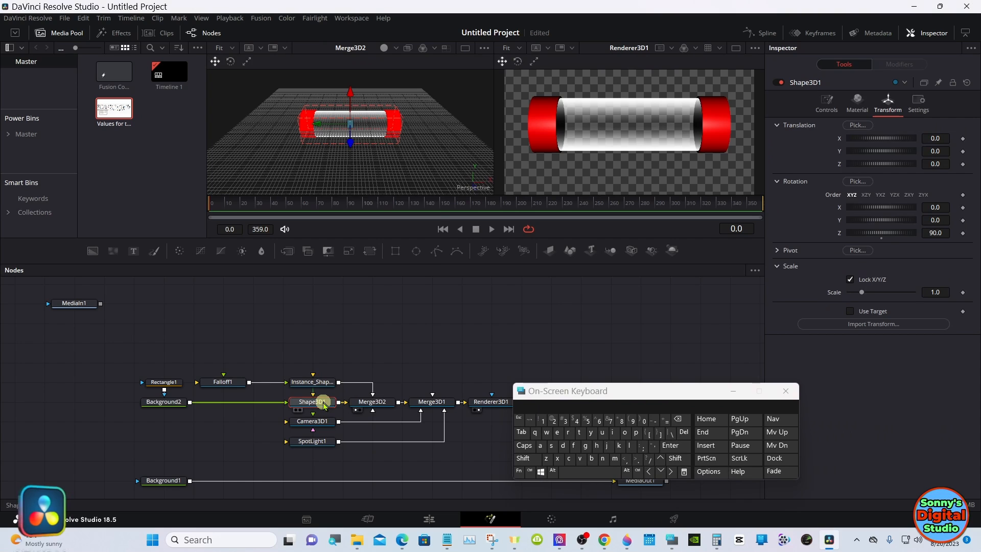
right_click(323, 404)
left_click(352, 314)
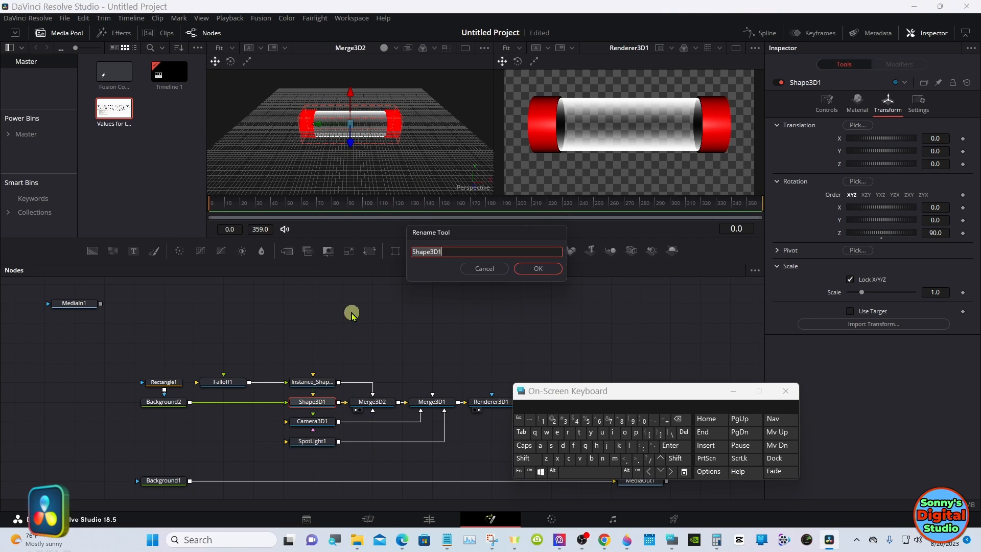
left_click(524, 459)
left_click(568, 433)
left_click(558, 433)
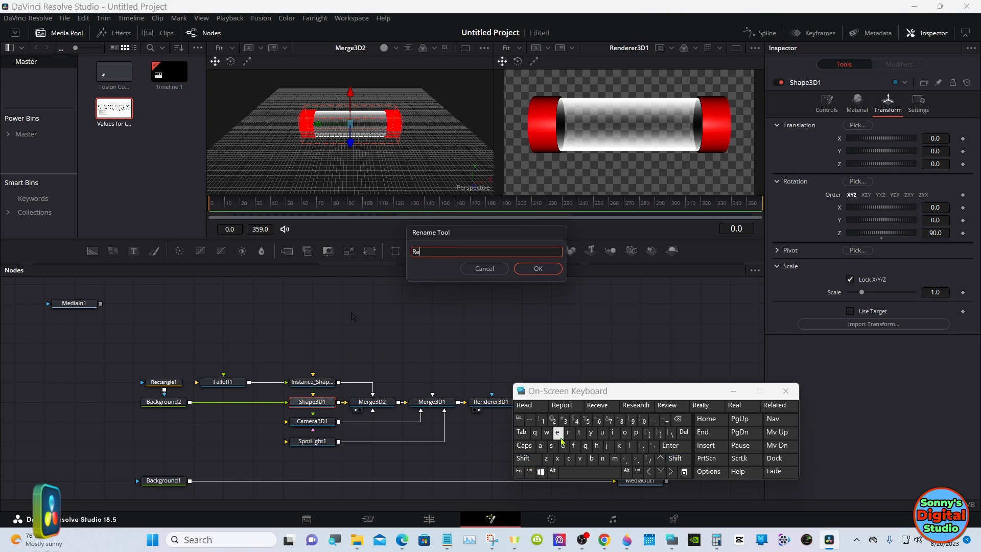
left_click(563, 445)
left_click(676, 459)
left_click(654, 420)
left_click(675, 458)
left_click(579, 433)
left_click(602, 433)
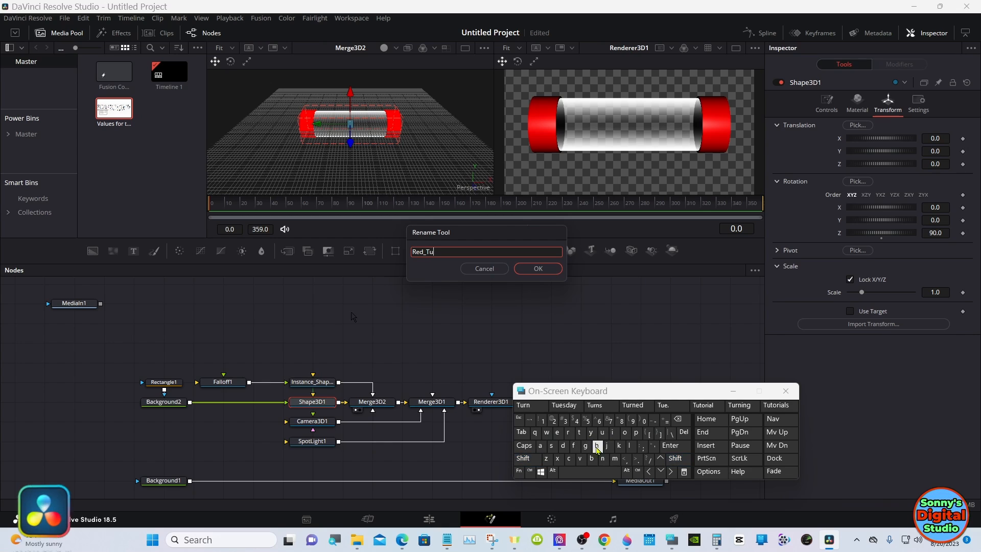
left_click(592, 458)
left_click(558, 433)
left_click(542, 267)
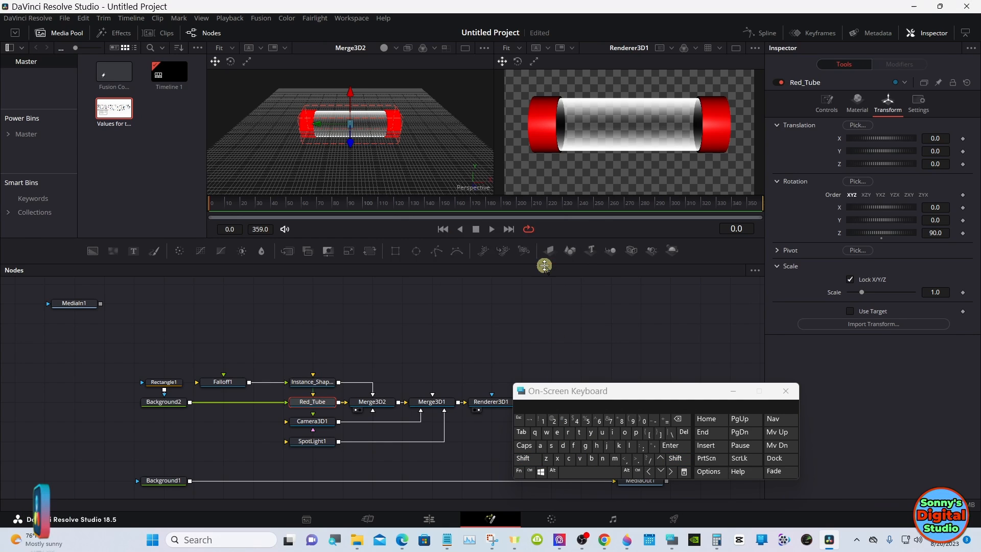
Step: Rename the Instance_Shape3D1 node as Clear_Tube
left_click(314, 384)
right_click(314, 385)
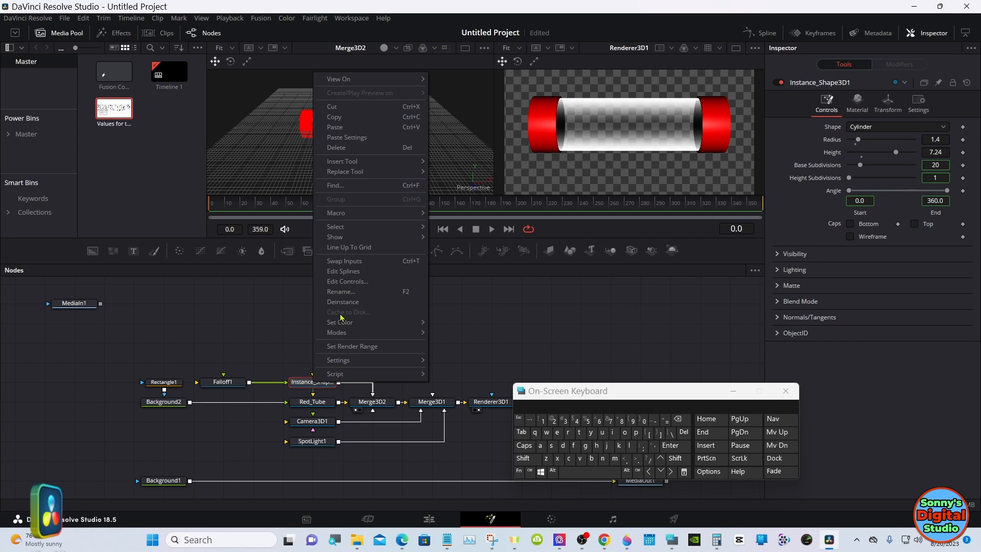
left_click(342, 293)
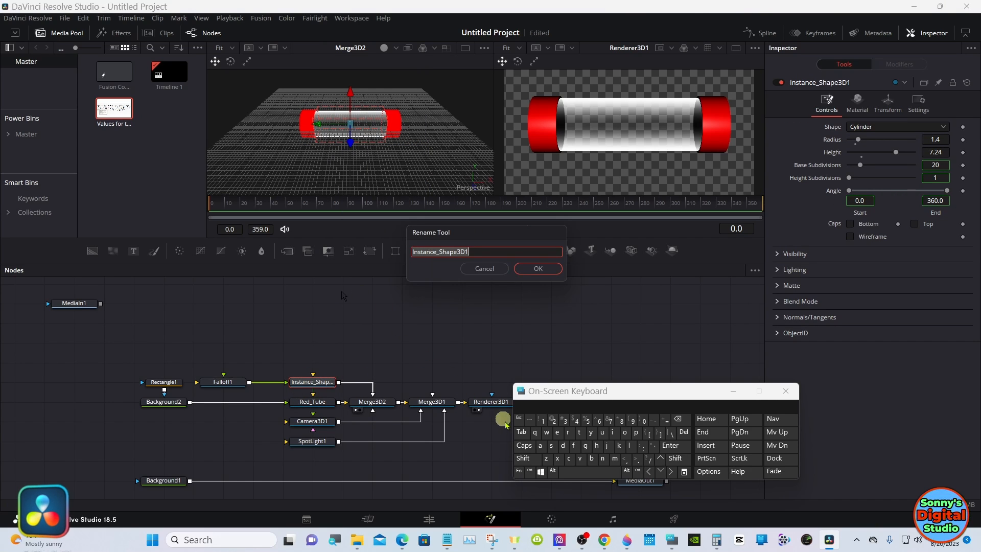
left_click(523, 459)
left_click(569, 458)
left_click(630, 445)
left_click(557, 432)
left_click(541, 445)
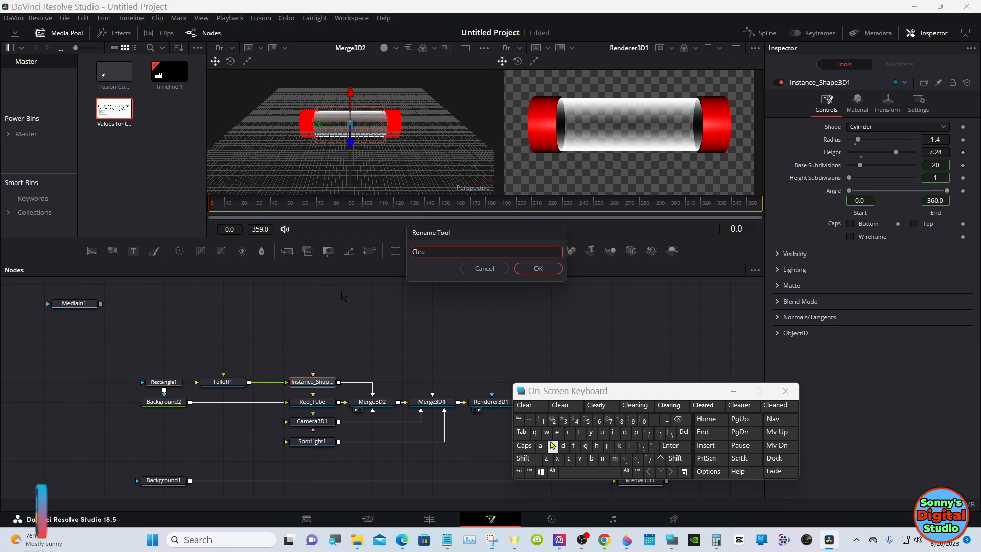
left_click(568, 432)
left_click(524, 458)
left_click(654, 420)
left_click(524, 458)
left_click(579, 432)
left_click(602, 432)
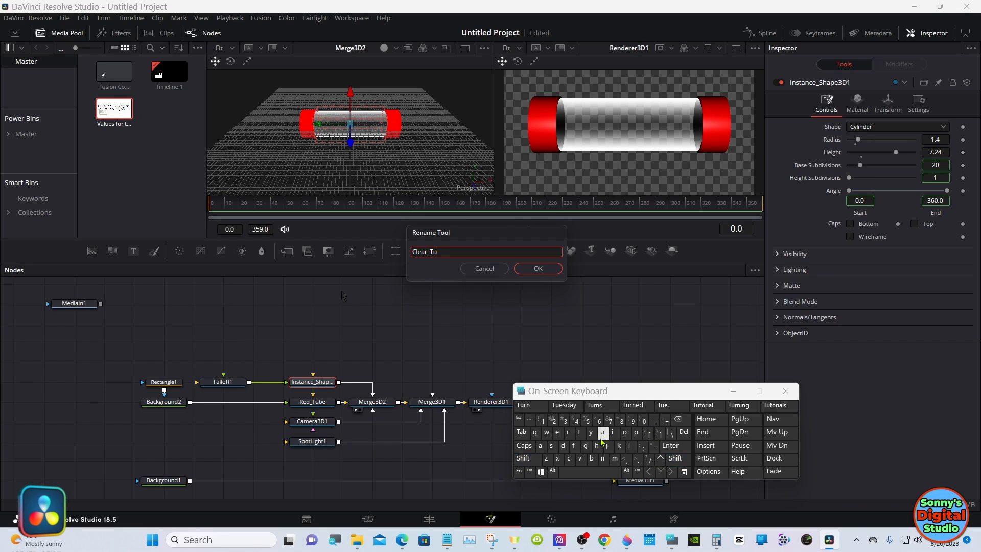
left_click(592, 459)
left_click(531, 405)
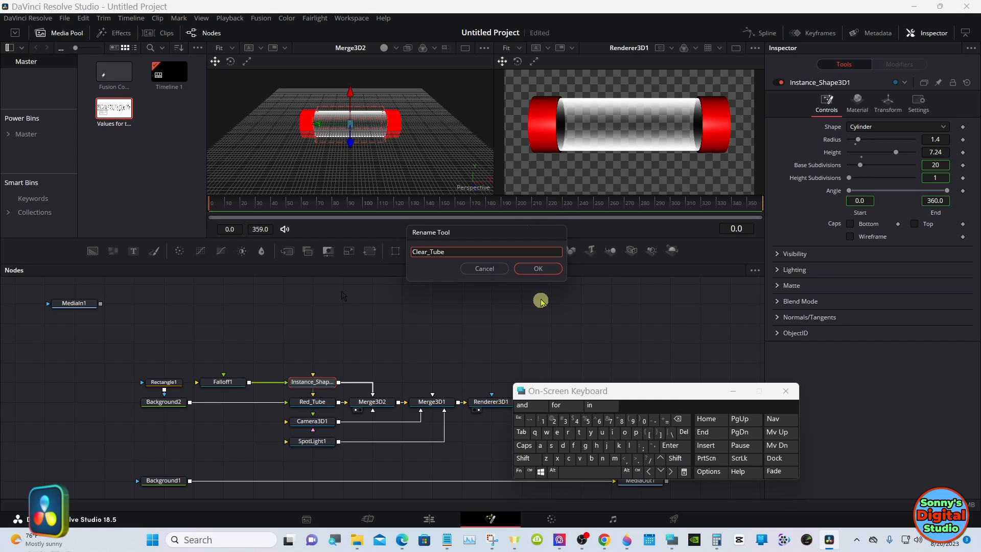
left_click(538, 269)
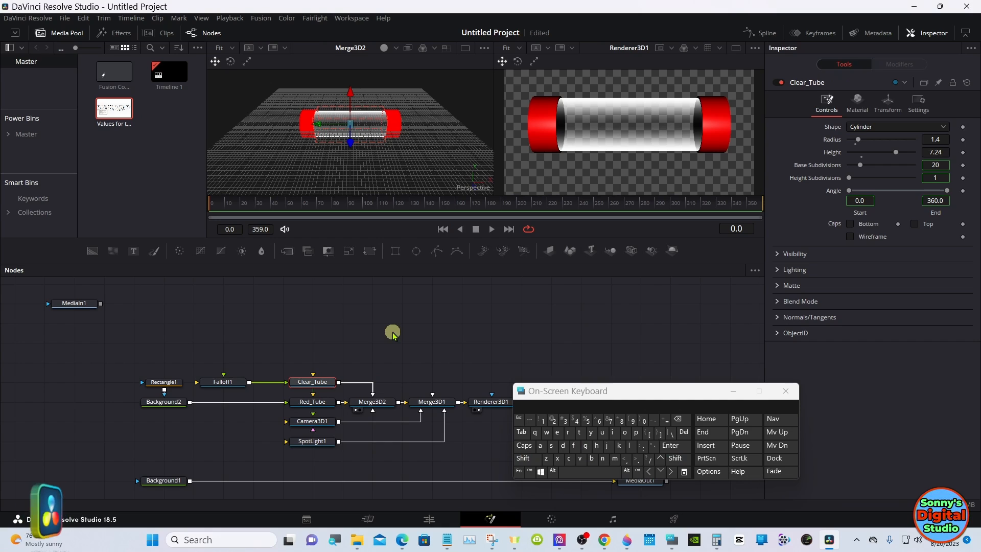
Step: Add a Shape3D node above Clear_Tube and connect its output to Merge3D2
left_click(312, 346)
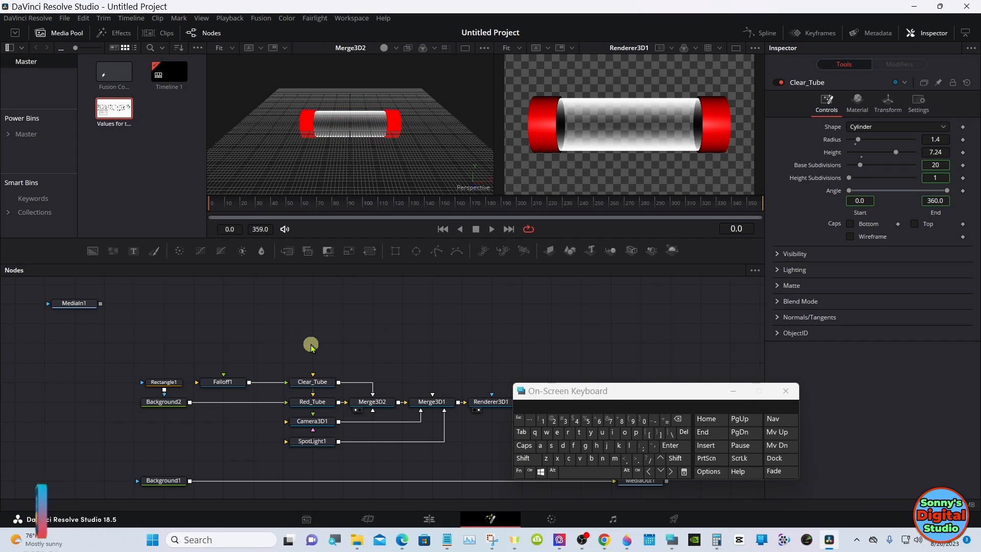
left_click(570, 250)
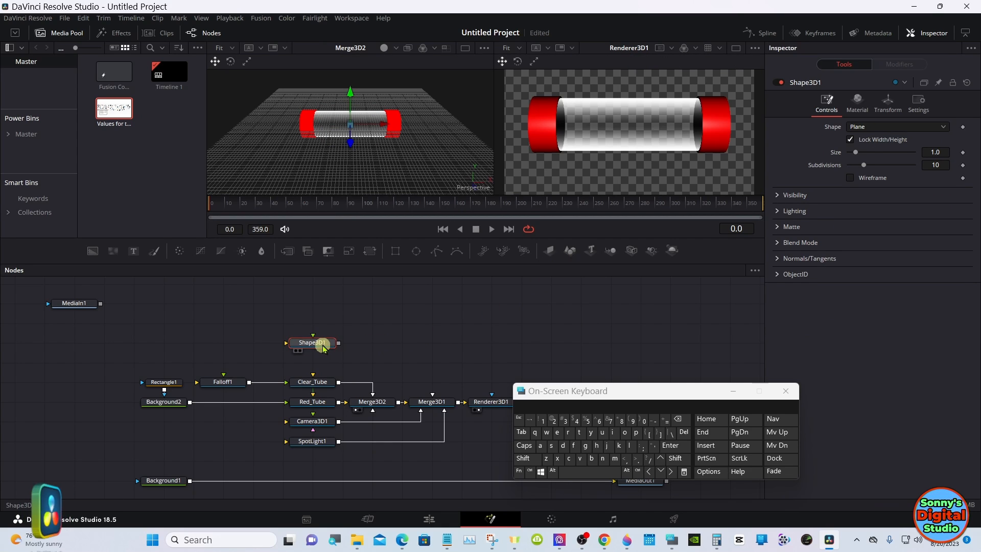
left_click_drag(338, 343, 377, 404)
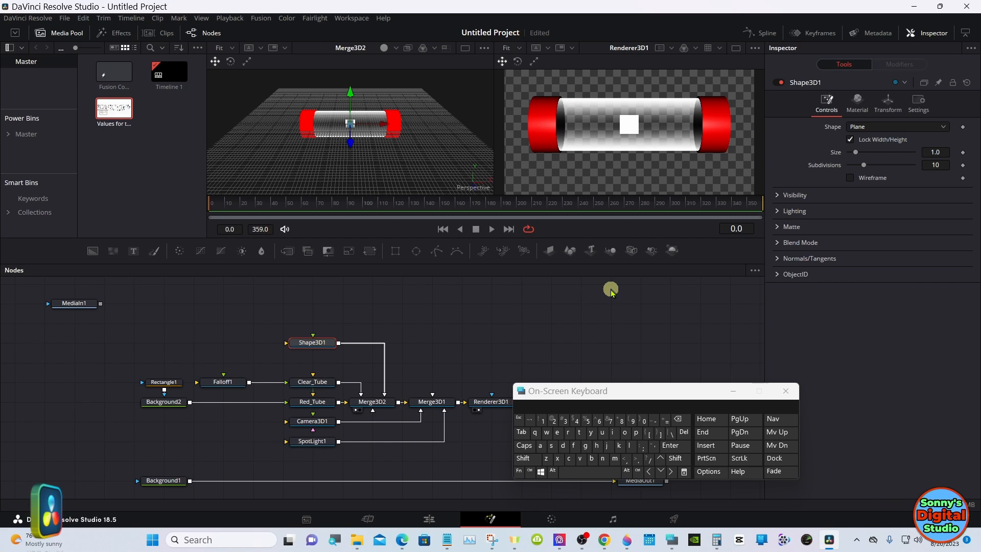
Step: Change the new Shape3D1's shape to Cylinder and reduce its base subdivisions to 3 for a triangular tube
left_click(885, 128)
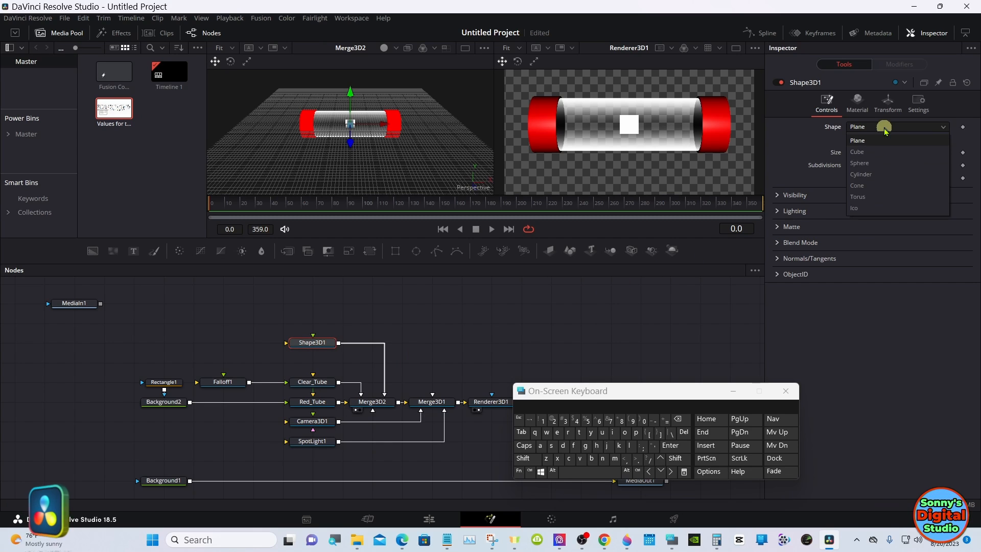
left_click(885, 176)
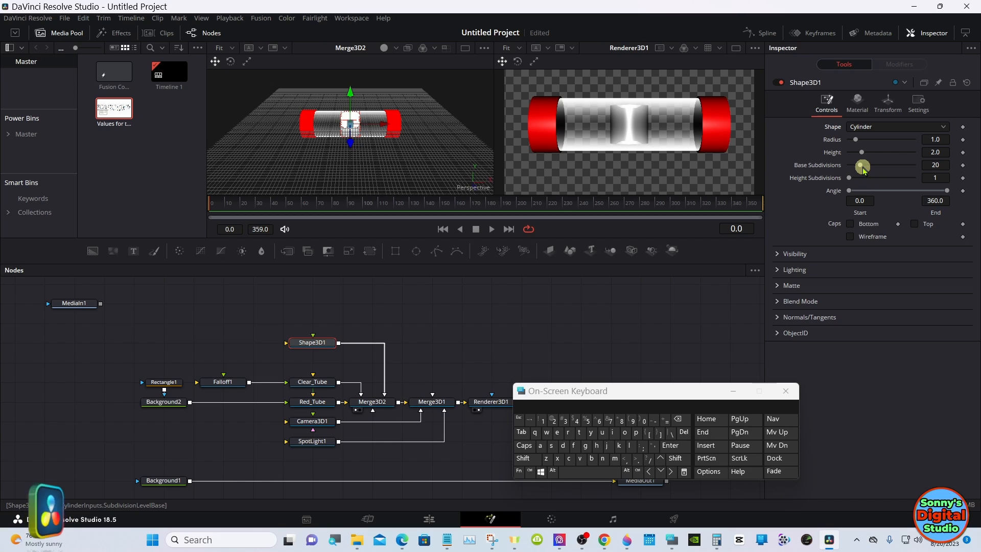
left_click_drag(861, 168, 849, 166)
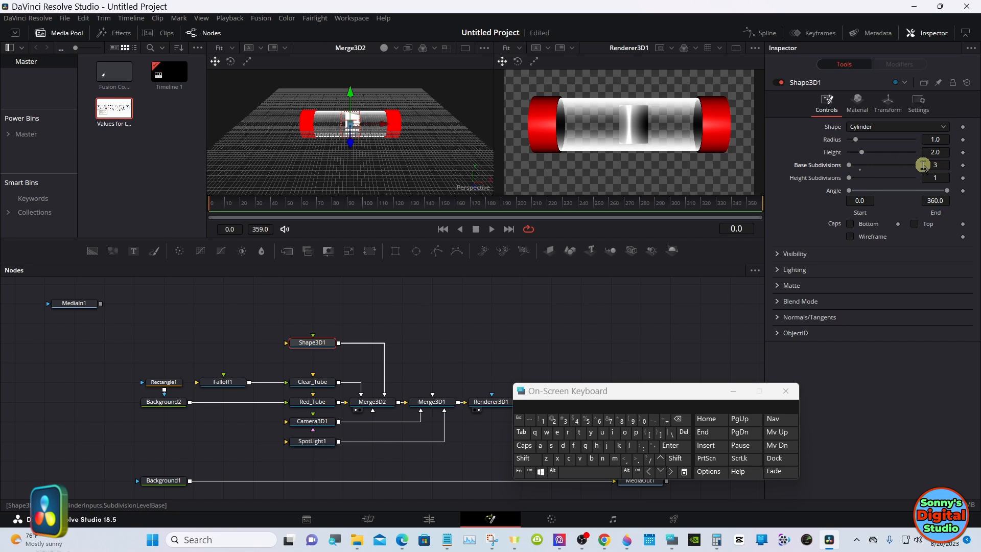
Step: Rotate Shape3D1 90 degrees about Z so the triangle tube lies along the clear tube
left_click(889, 104)
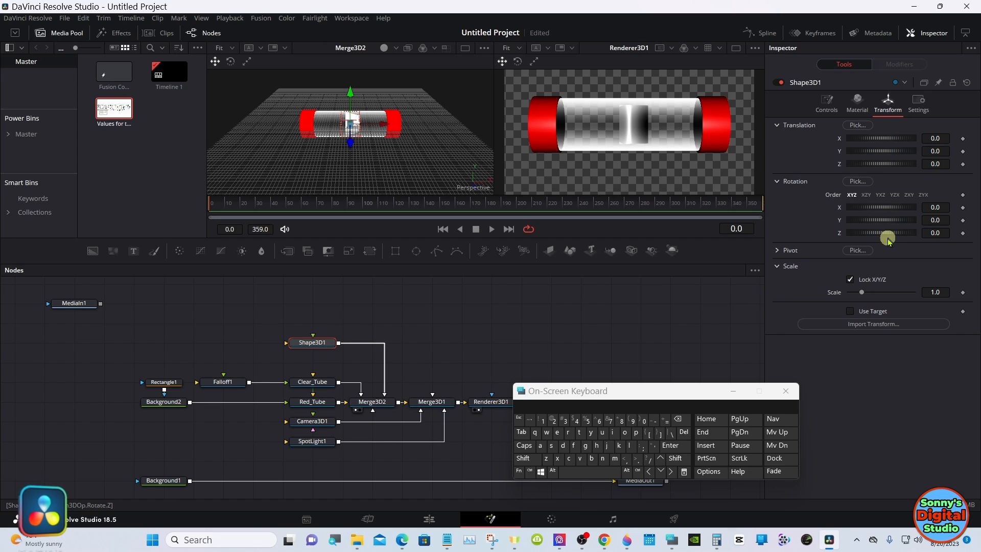
left_click_drag(885, 236, 904, 234)
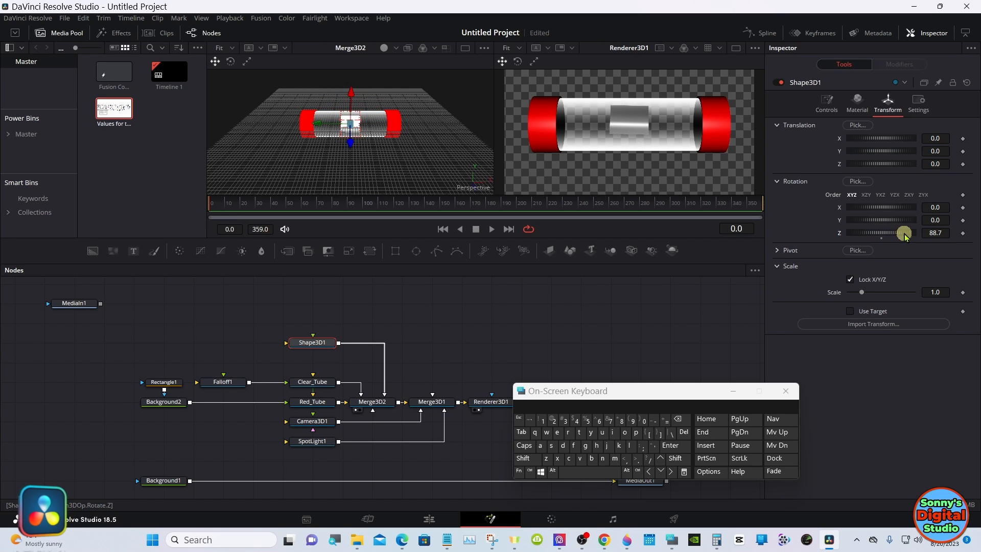
left_click(948, 233)
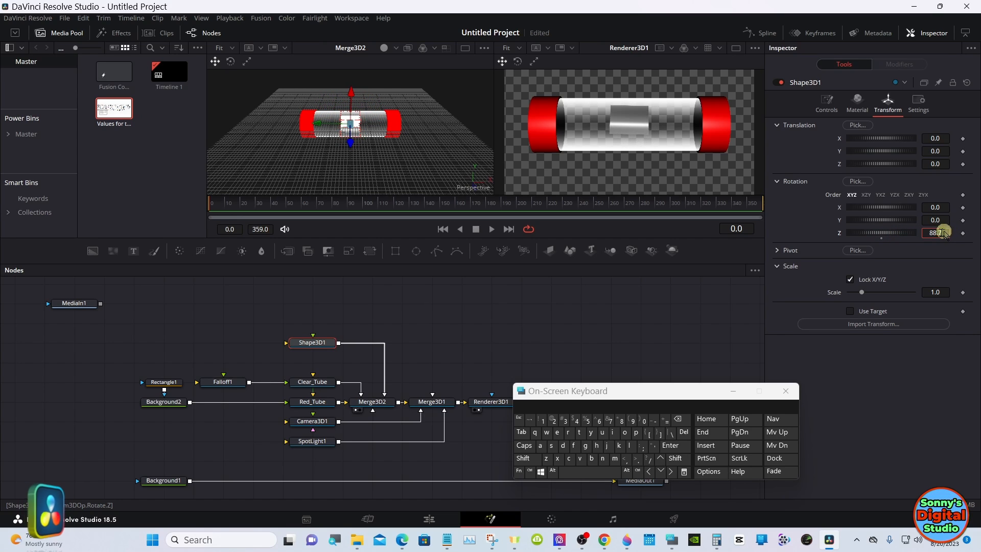
left_click(678, 420)
left_click(678, 420)
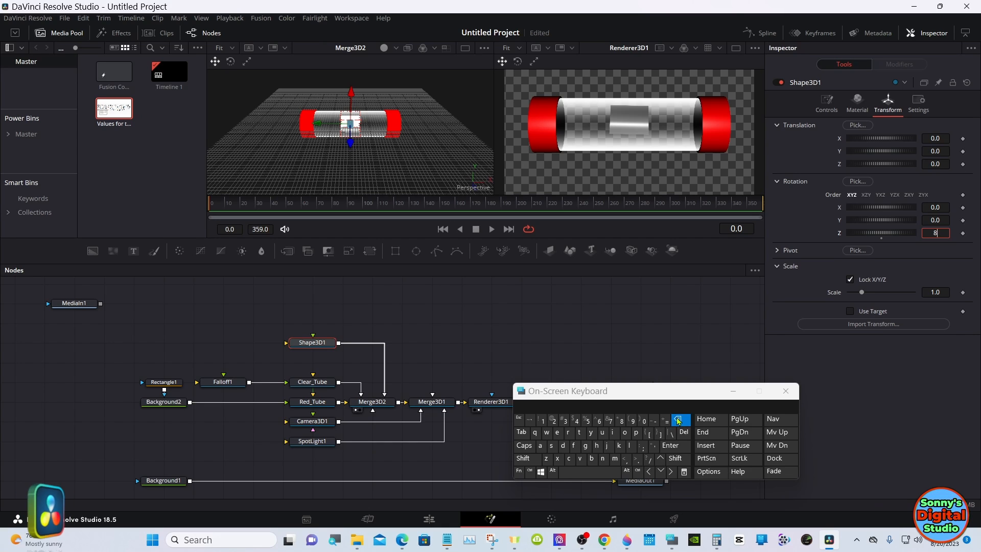
left_click(645, 420)
left_click(670, 445)
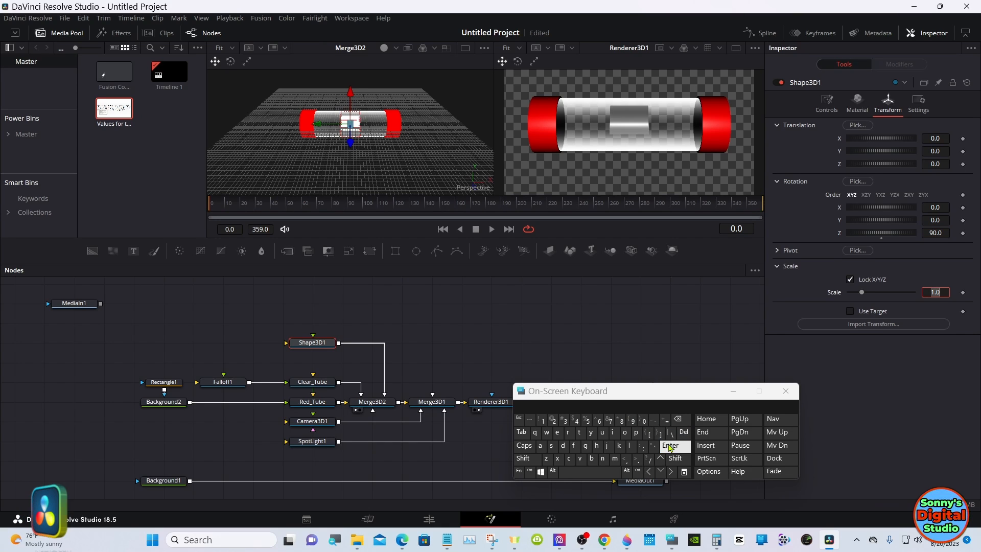
left_click(727, 312)
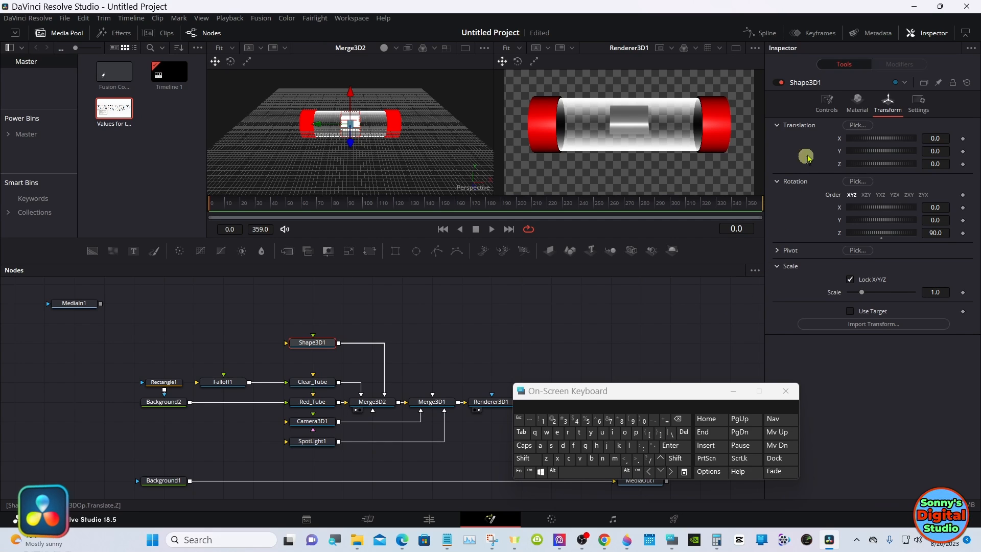
Step: Check the reference values in MediaIn1, view Merge3D1 in the perspective viewer, and set Shape3D1's radius to 1.25
left_click(828, 106)
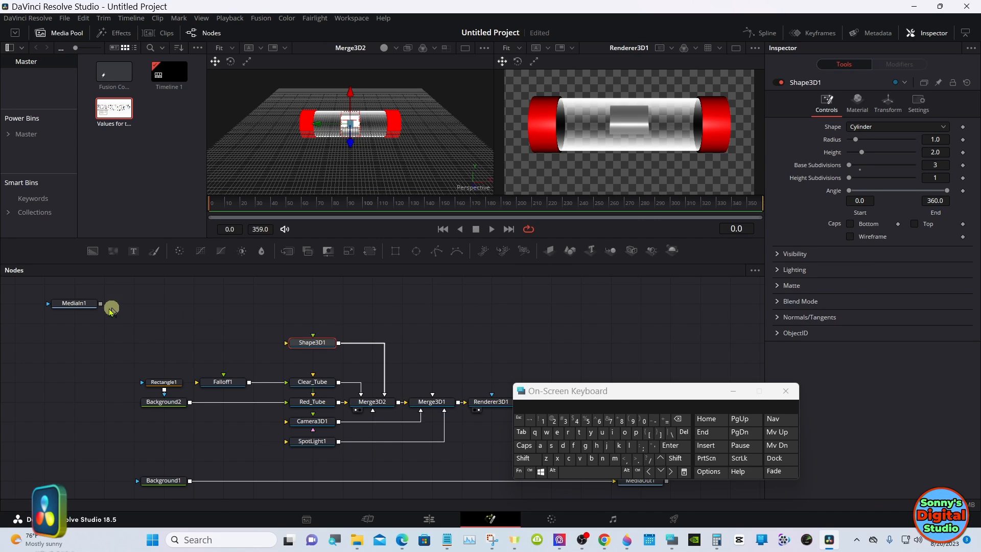
left_click_drag(97, 304, 321, 145)
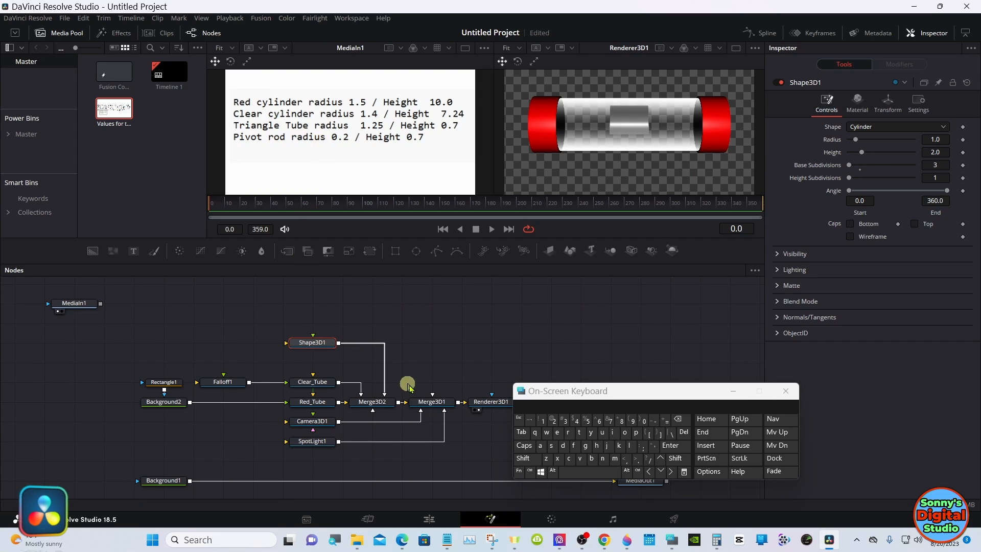
left_click_drag(423, 404, 376, 164)
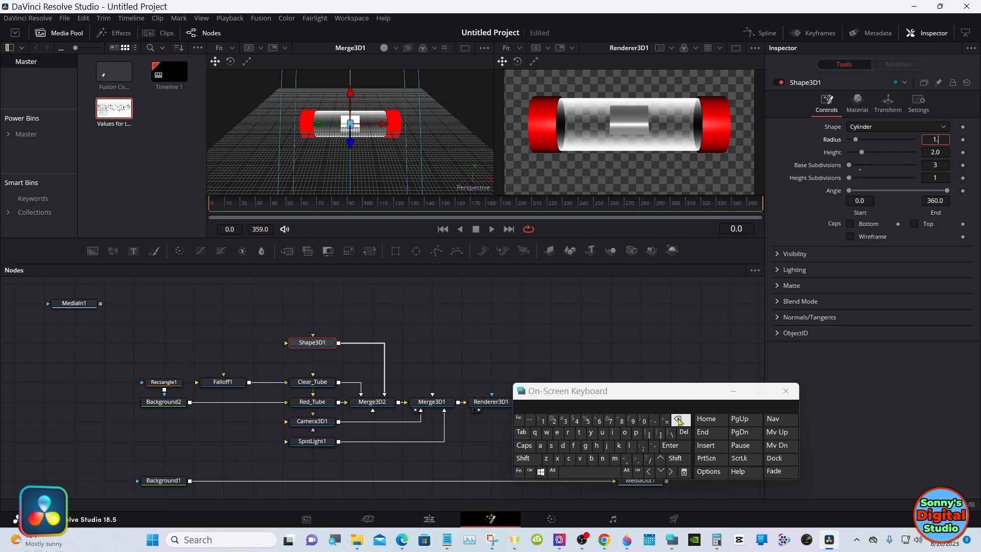
left_click(554, 420)
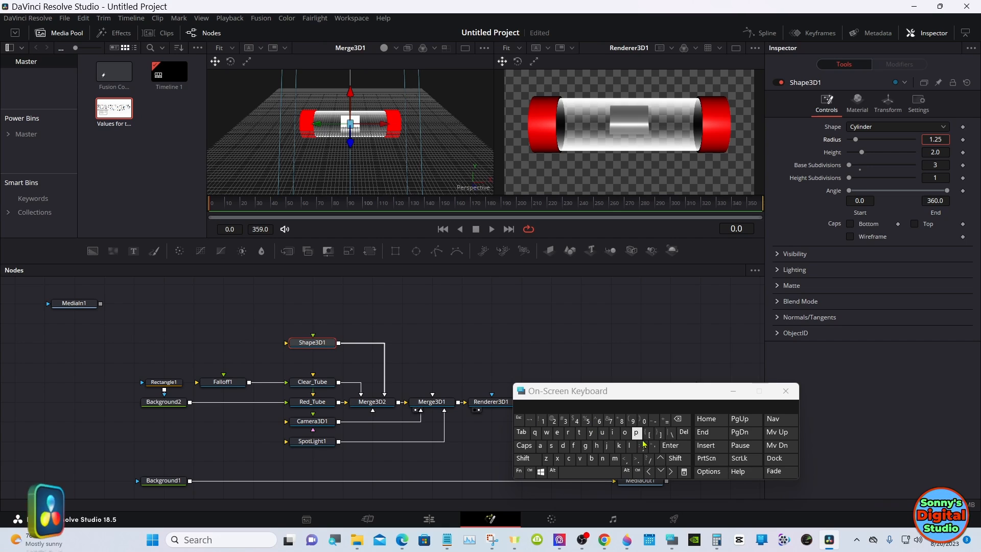
left_click(673, 445)
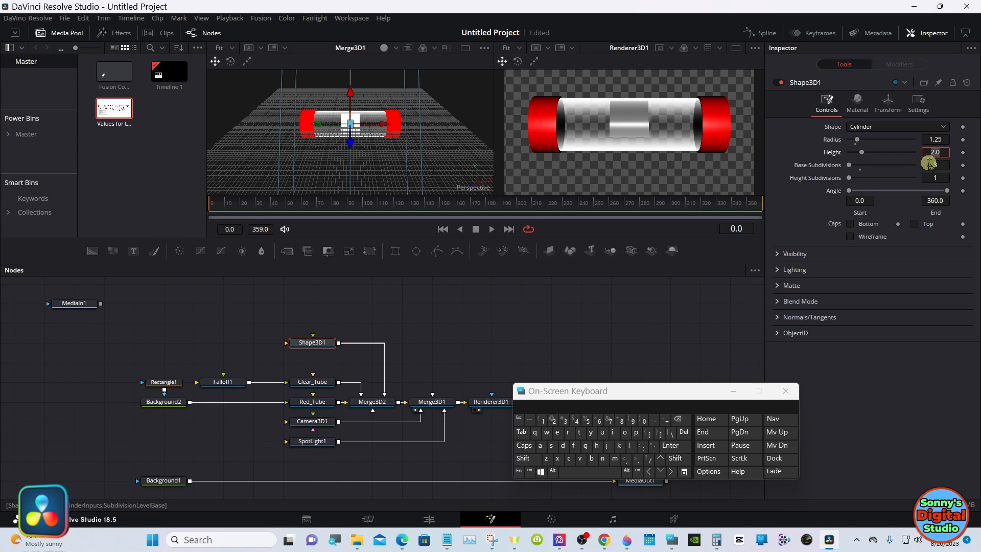
Step: Set the triangle tube's height to 0.7 as listed in the reference values
left_click(684, 423)
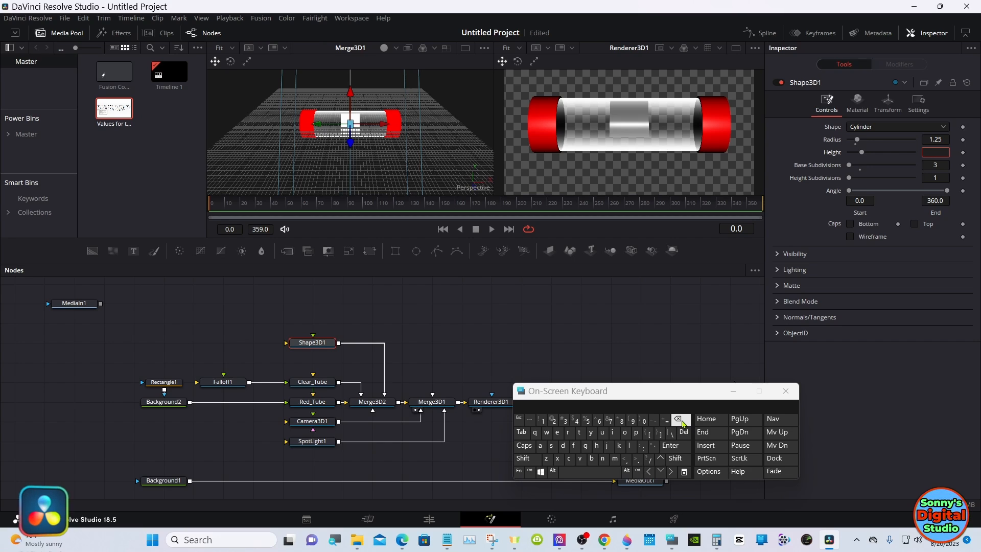
left_click(644, 421)
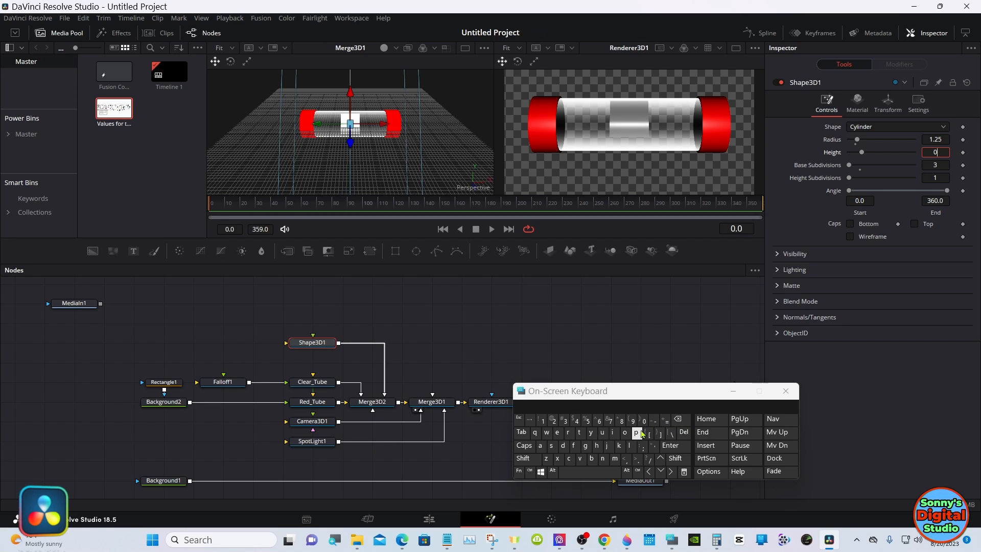
left_click(611, 420)
left_click(670, 446)
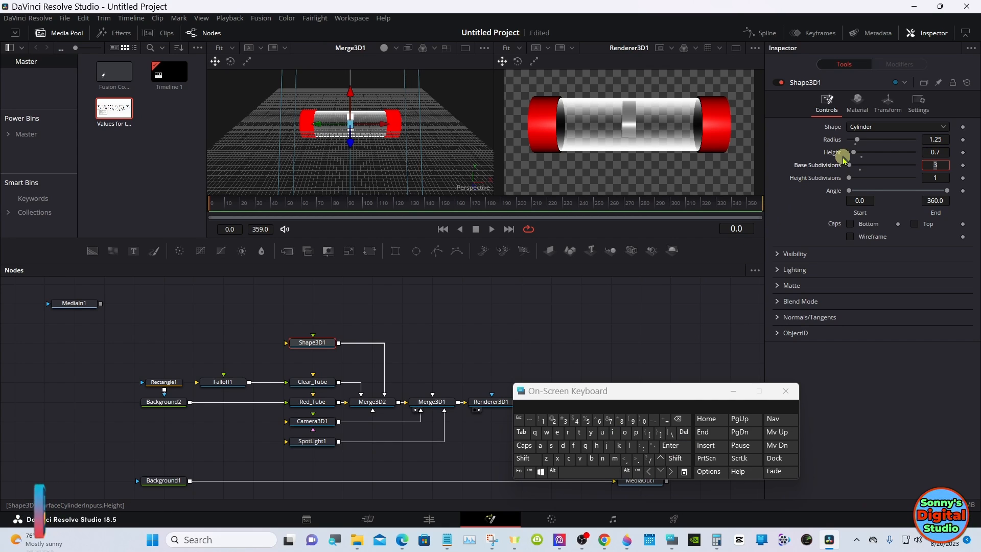
Step: Try other heights for the triangle tube, including 1.7, and lengthen it to 6.69 within the clear tube
left_click_drag(853, 152, 917, 153)
left_click(946, 152)
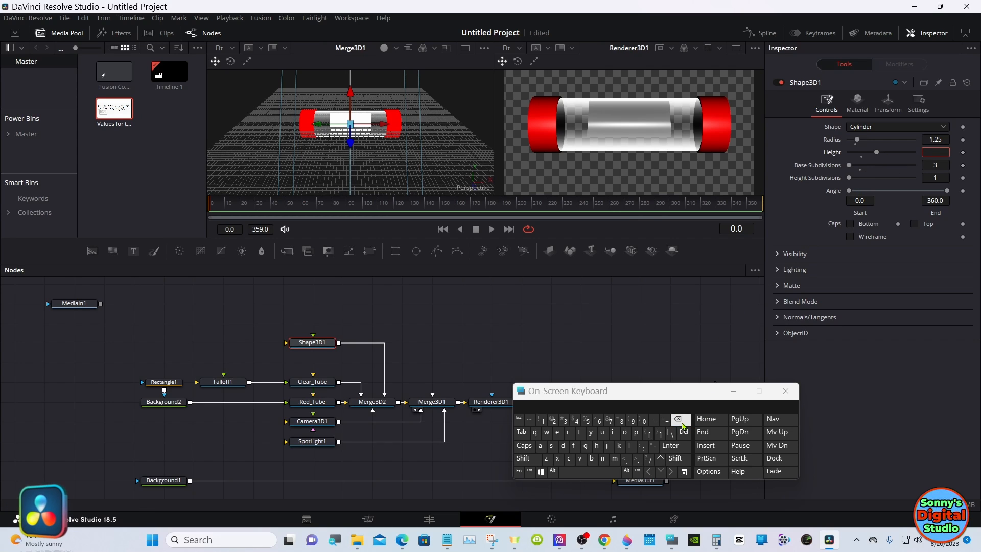
left_click(543, 421)
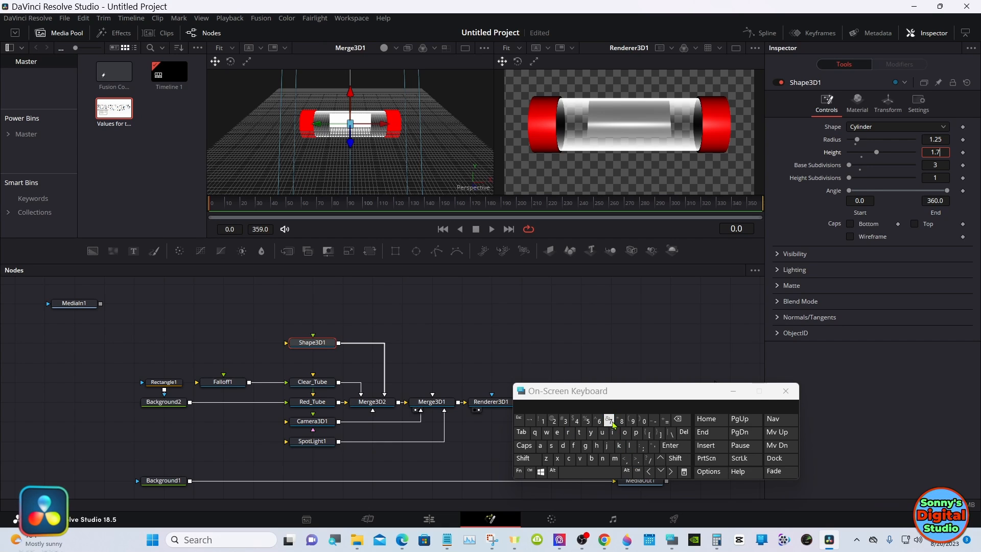
type(".7")
left_click(670, 445)
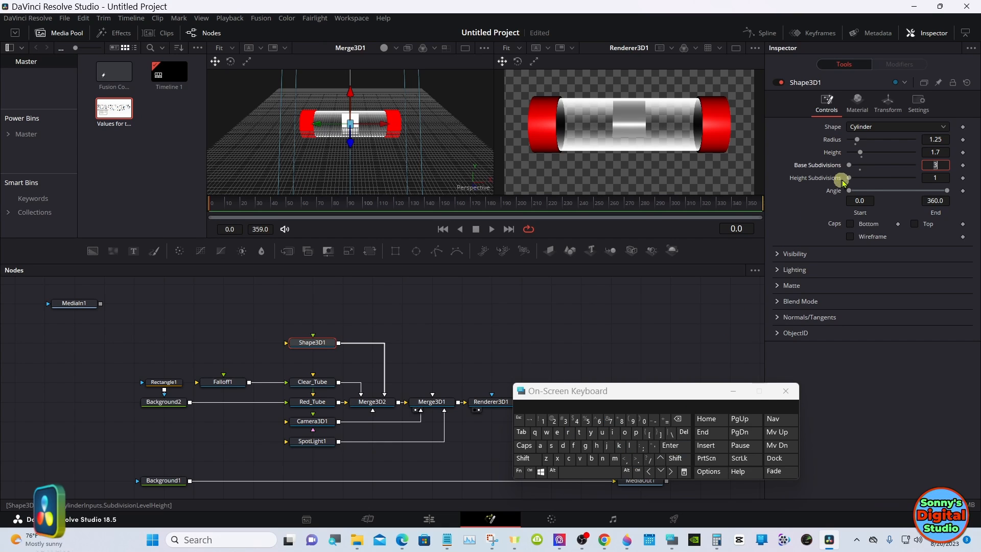
left_click_drag(861, 153, 893, 151)
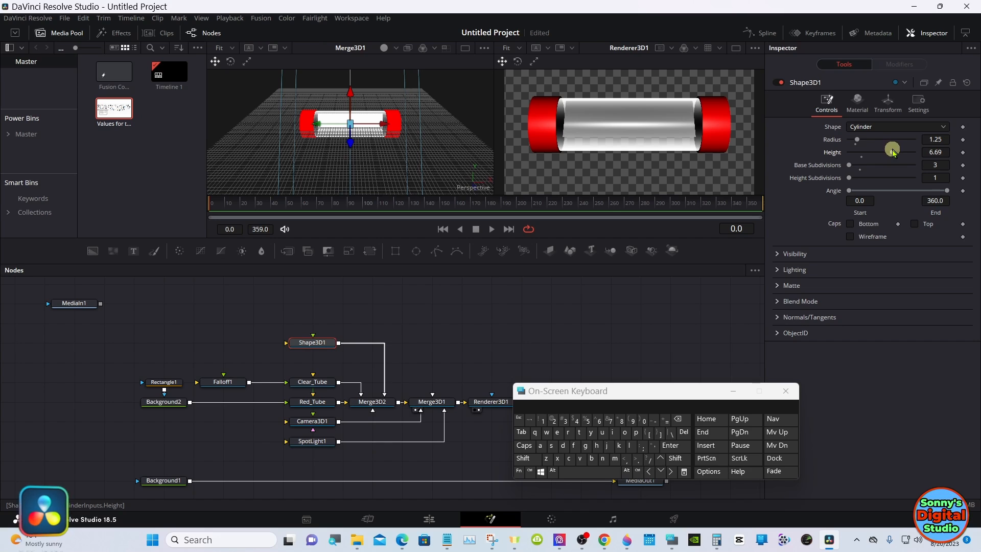
Step: Try heights of 6.93 and 6.7 for the triangle tube
left_click_drag(893, 152, 896, 153)
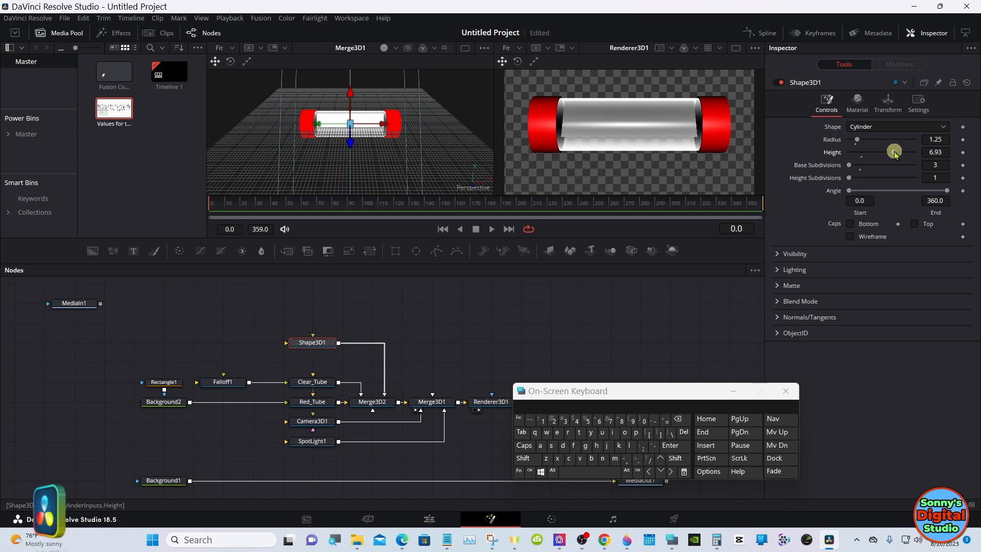
left_click(942, 152)
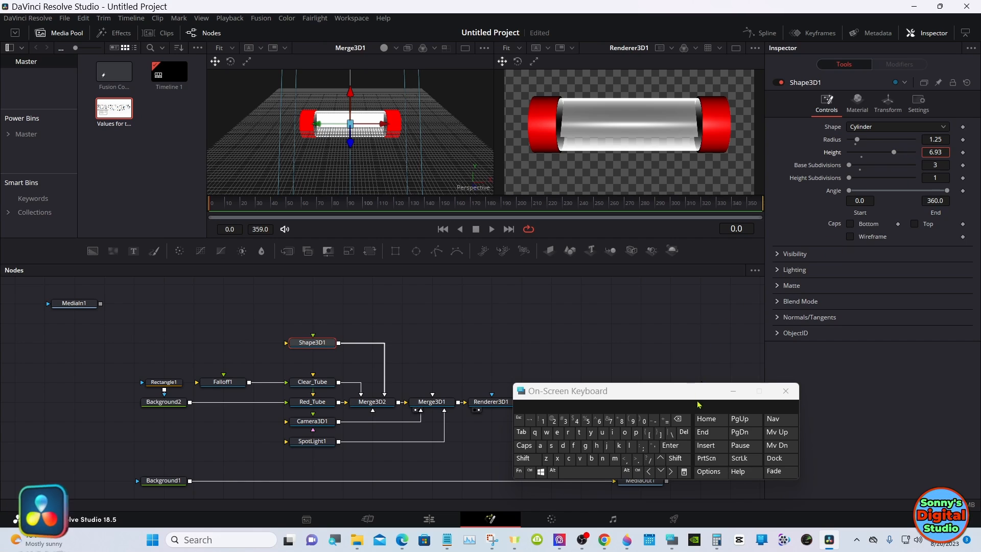
left_click(686, 424)
left_click(686, 424)
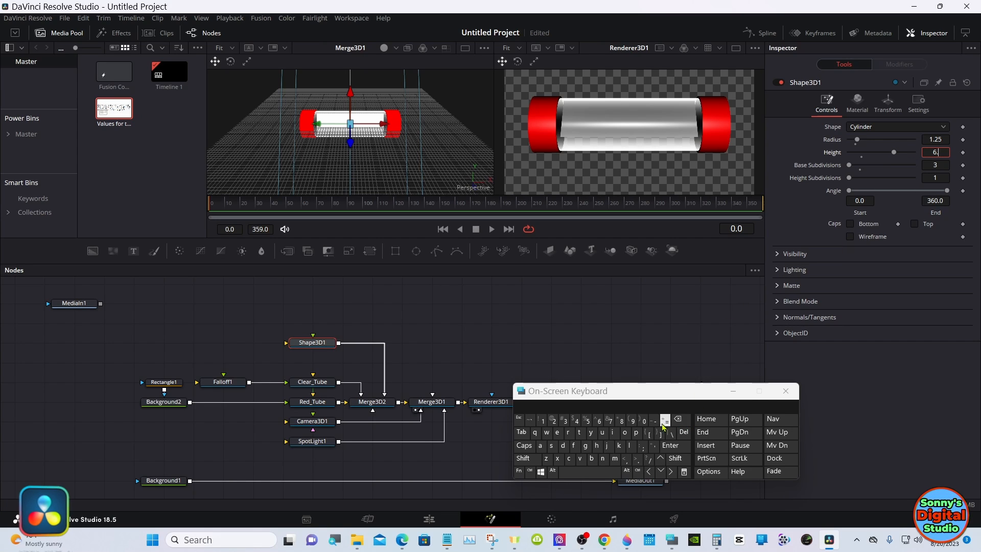
left_click(608, 424)
left_click(659, 446)
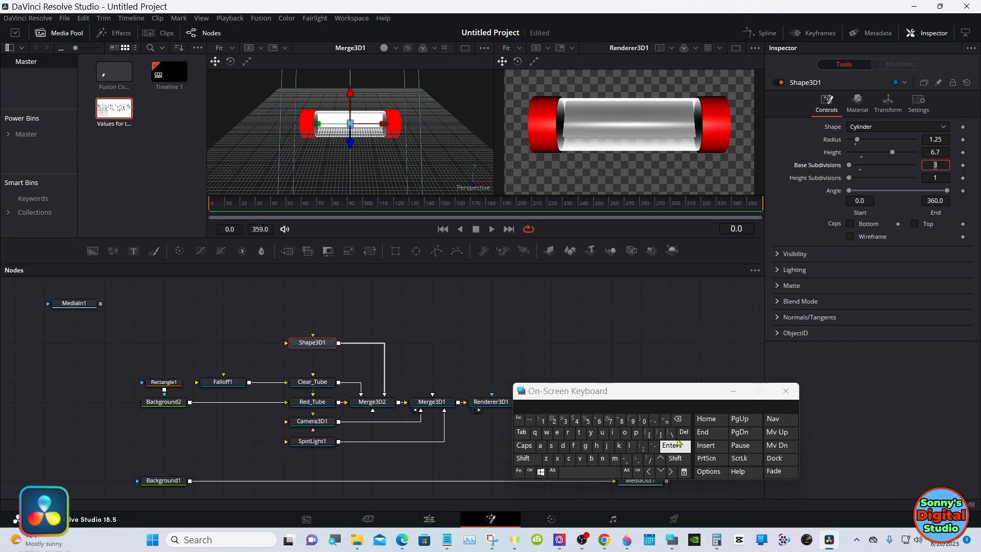
Step: Set the triangle tube's height to 6.8
left_click(938, 151)
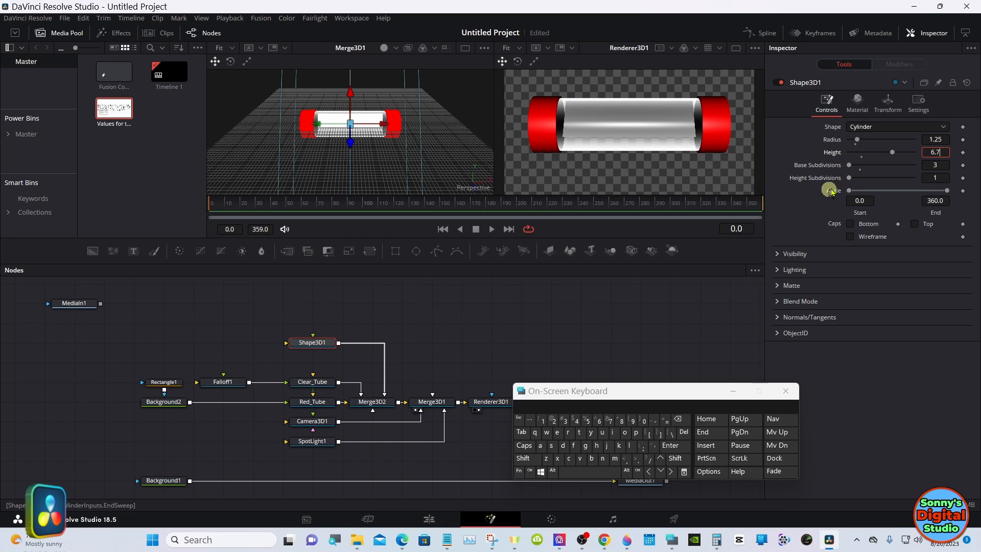
left_click_drag(894, 156, 894, 156)
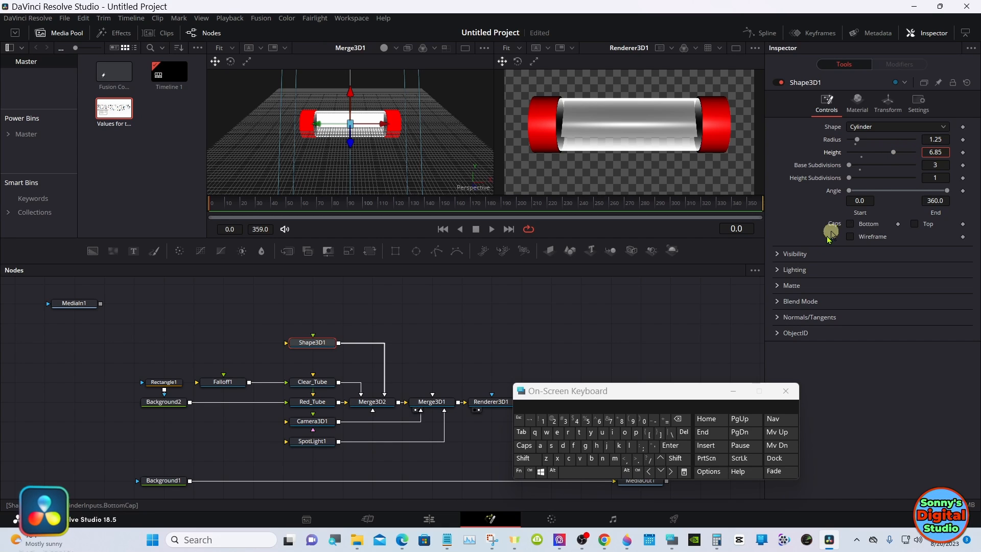
left_click(685, 420)
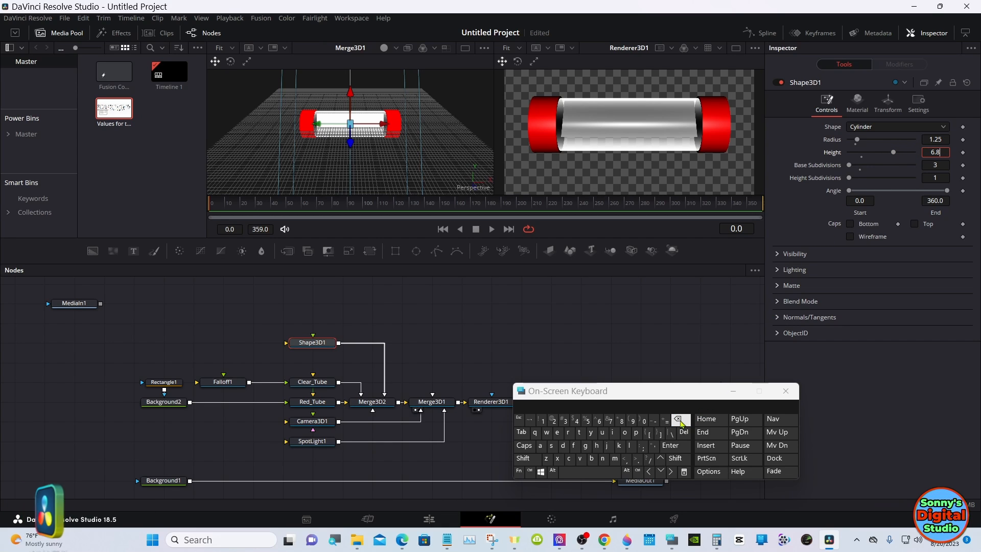
left_click(670, 445)
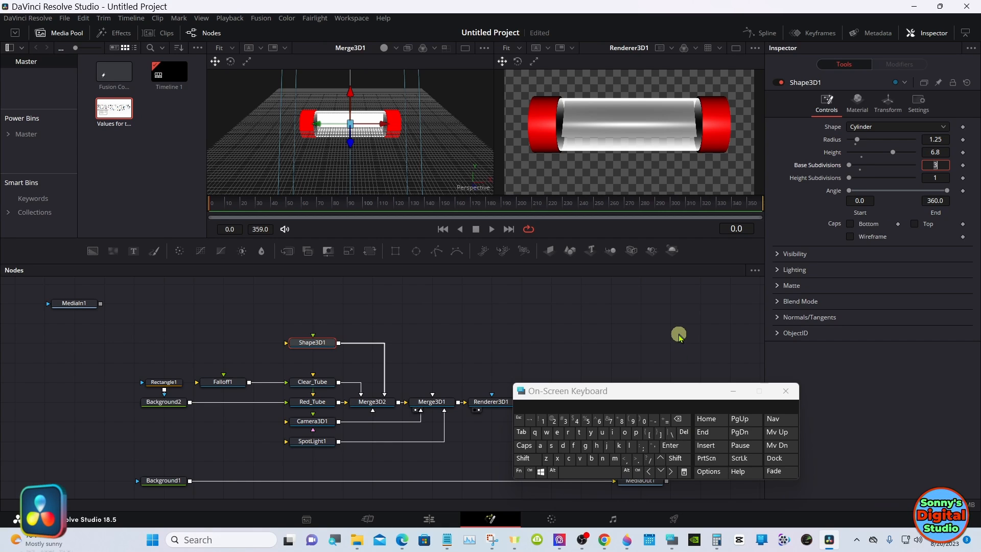
Step: Place Shape3D1 directly above the Clear_Tube node and rename it Triangle_Tube
left_click(309, 342)
left_click_drag(313, 354, 314, 359)
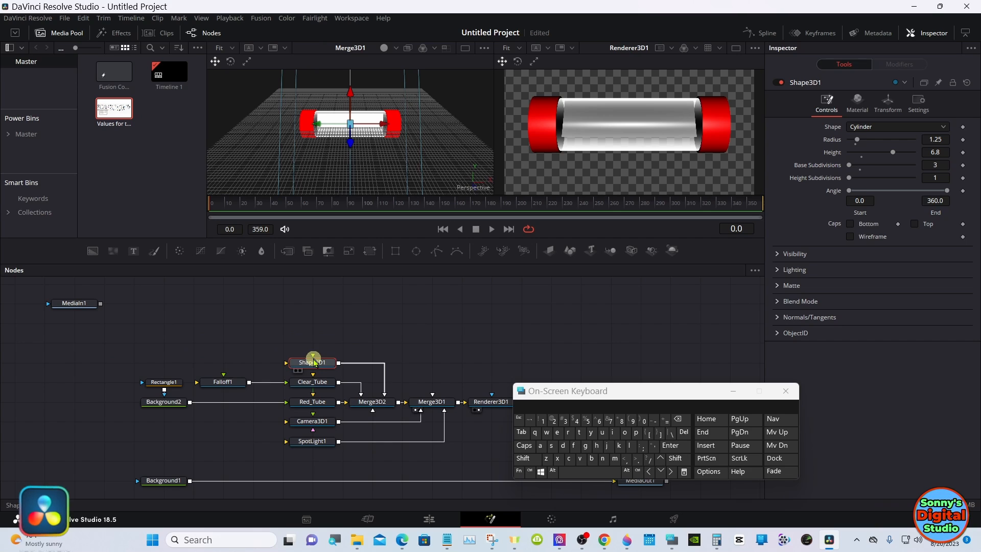
right_click(314, 361)
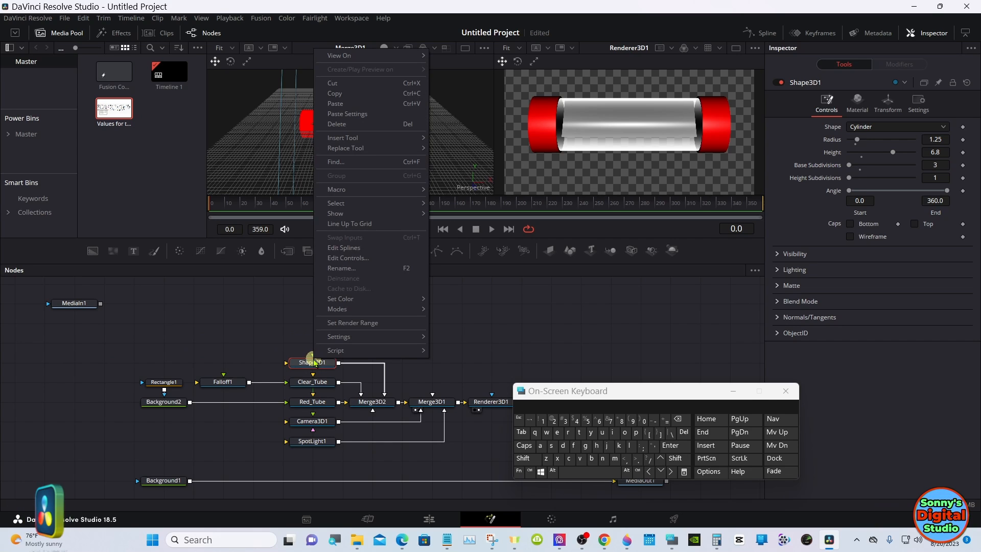
left_click(365, 269)
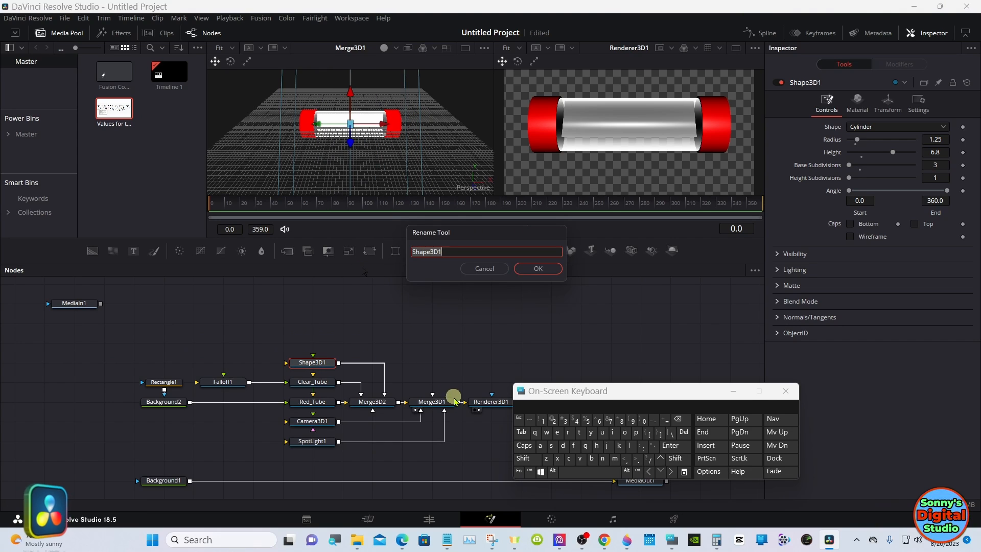
type("Tri")
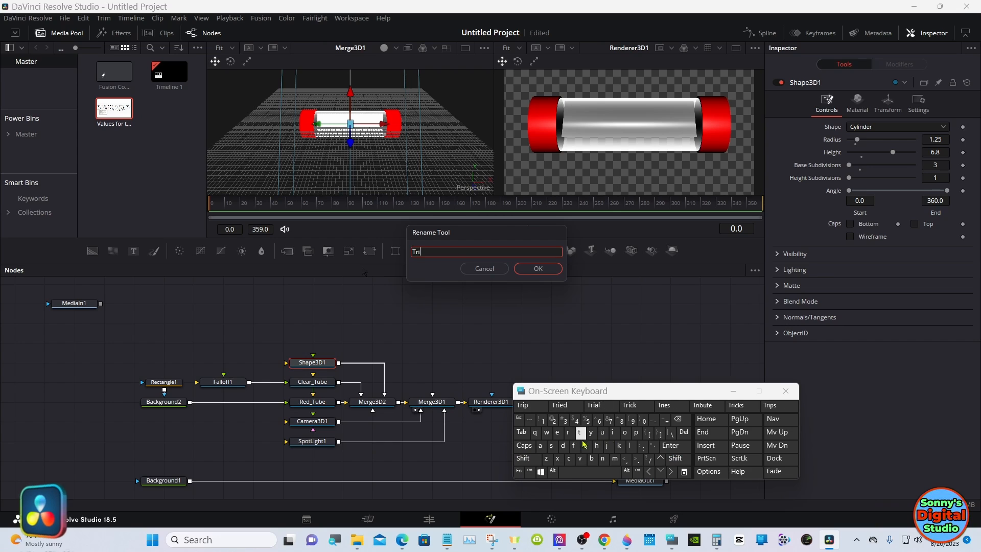
type("angle_")
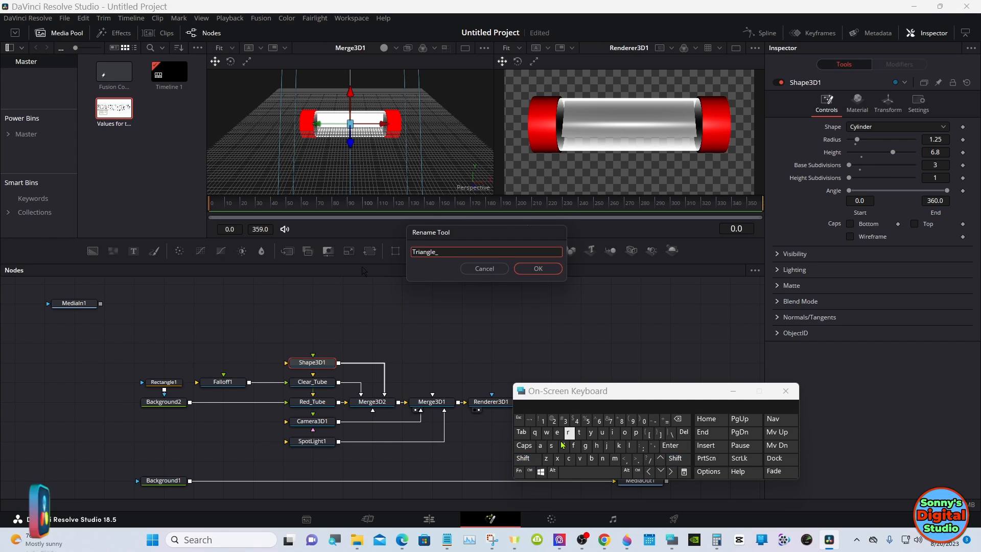
type("Tube")
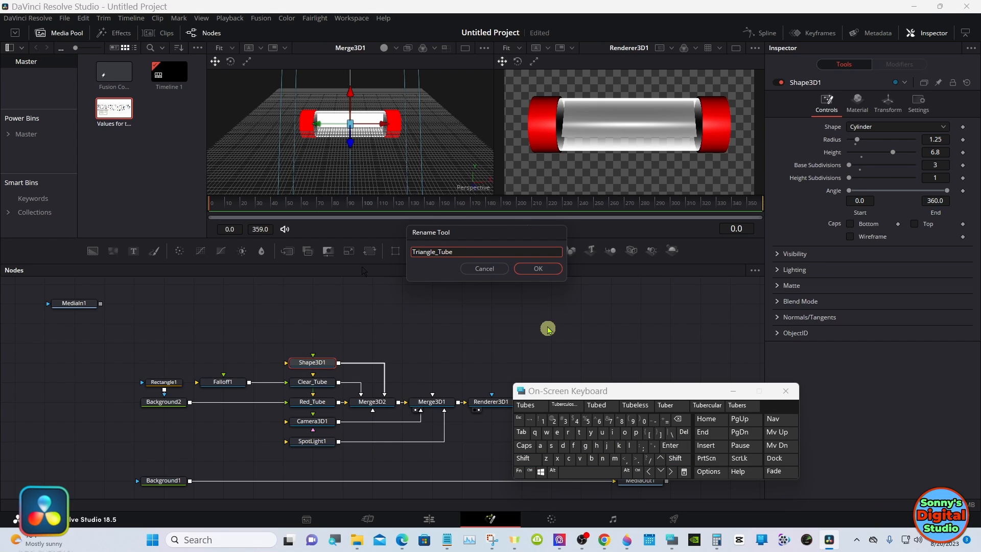
left_click(538, 268)
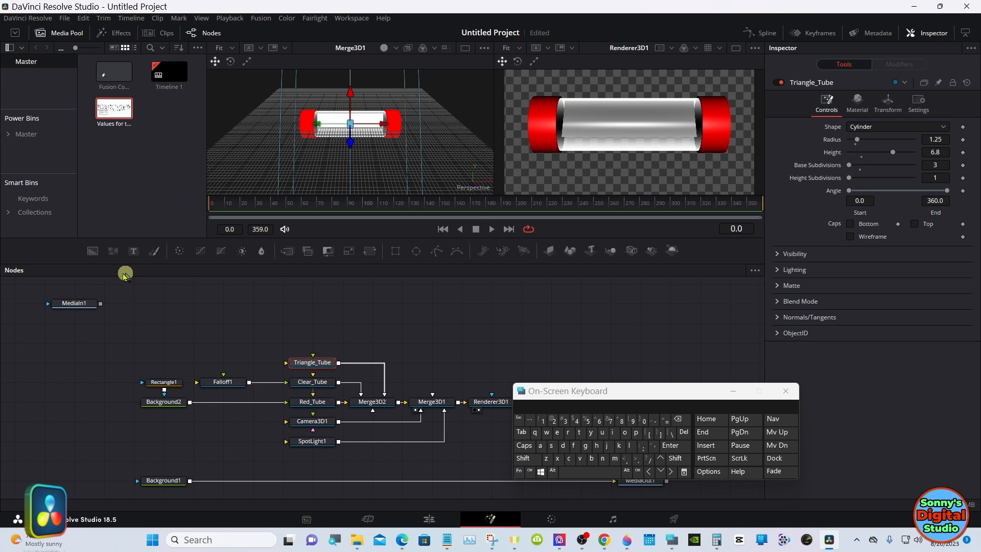
Step: Add an unconnected Background node above Rectangle1, level with Triangle_Tube
left_click_drag(93, 251, 171, 364)
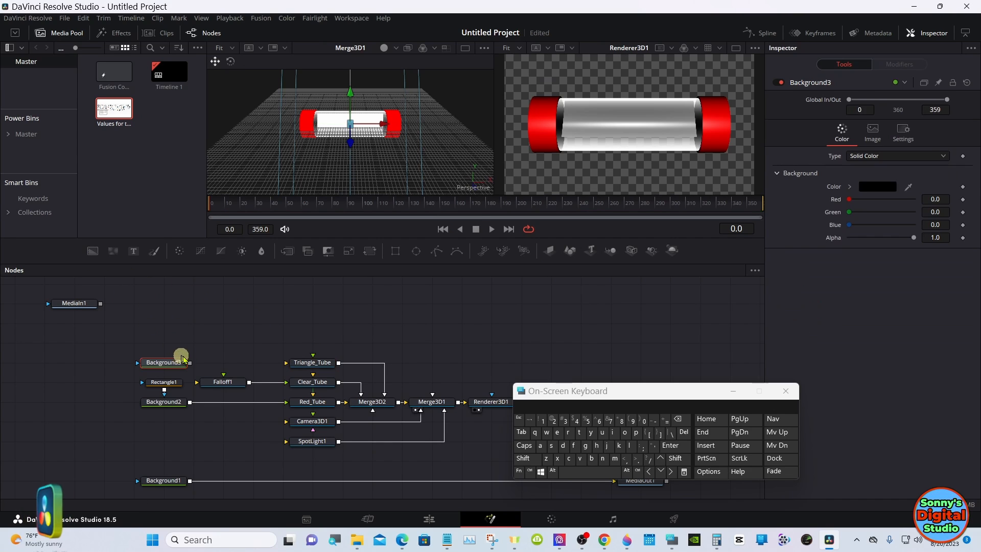
Step: Color the Triangle_Tube material's diffuse red
left_click(310, 361)
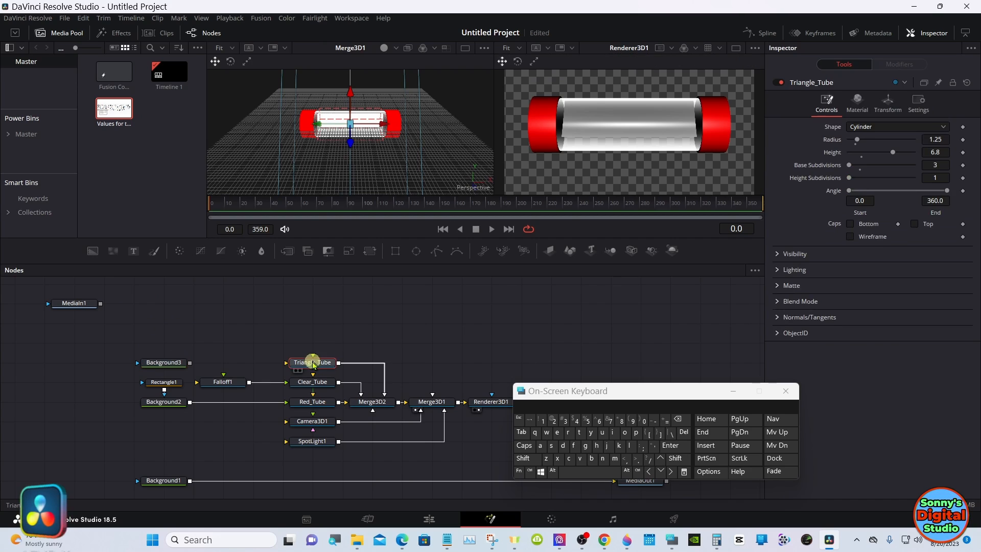
left_click(857, 108)
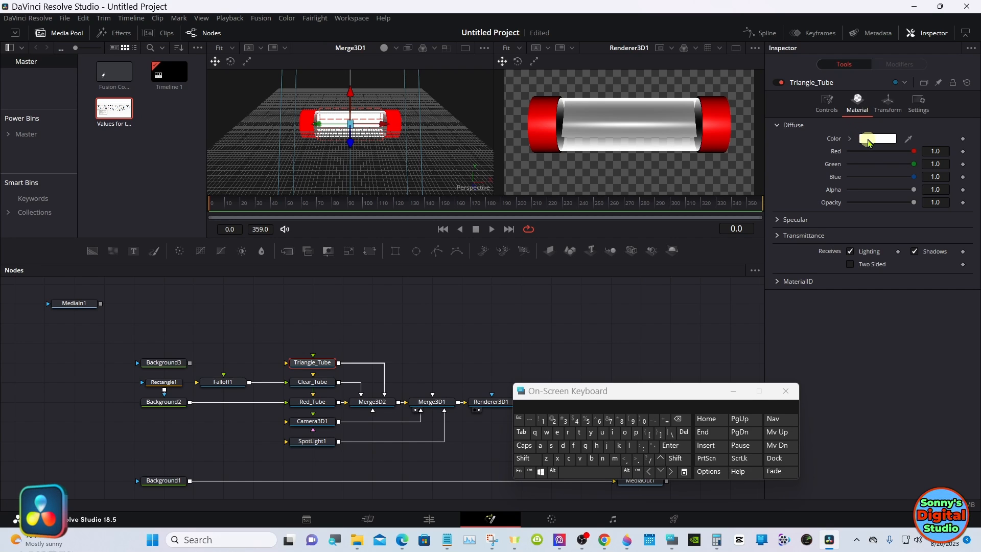
left_click(869, 139)
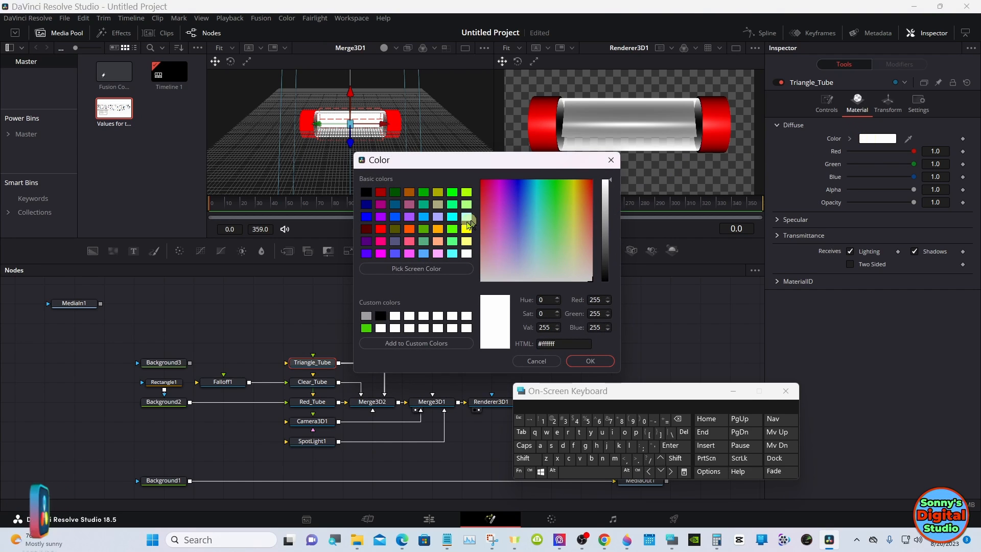
left_click(383, 229)
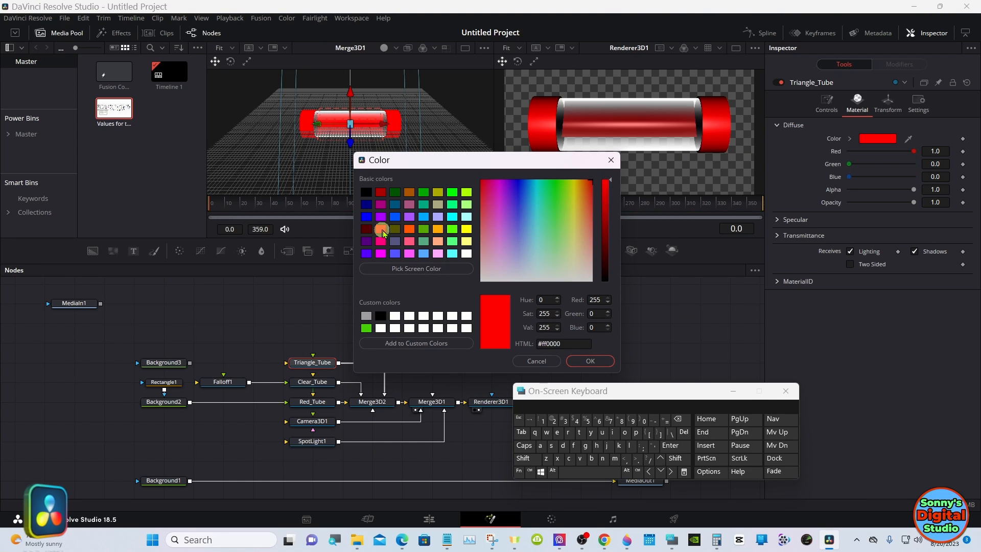
left_click(579, 363)
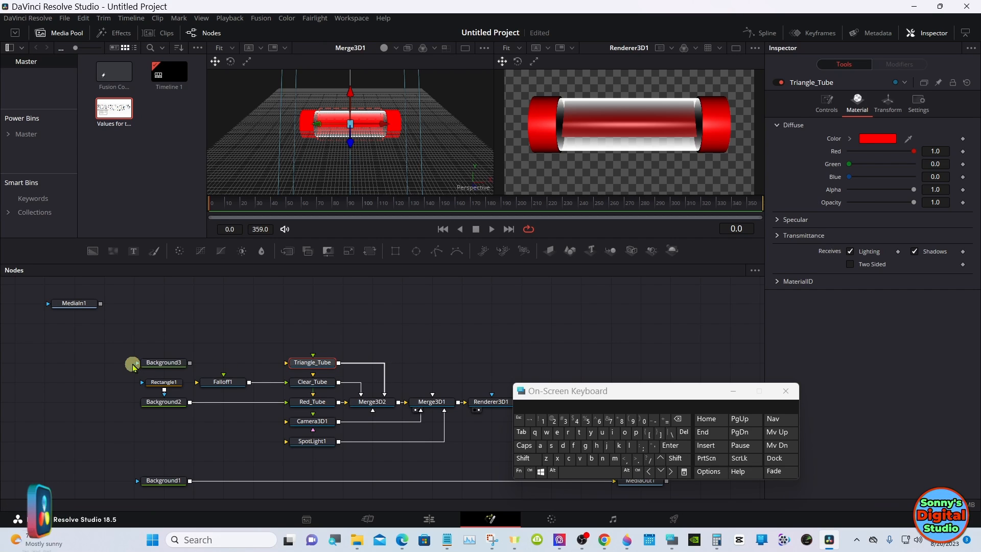
Step: Move Background3 further from Triangle_Tube, into the free space below MediaIn1
left_click_drag(149, 363, 96, 365)
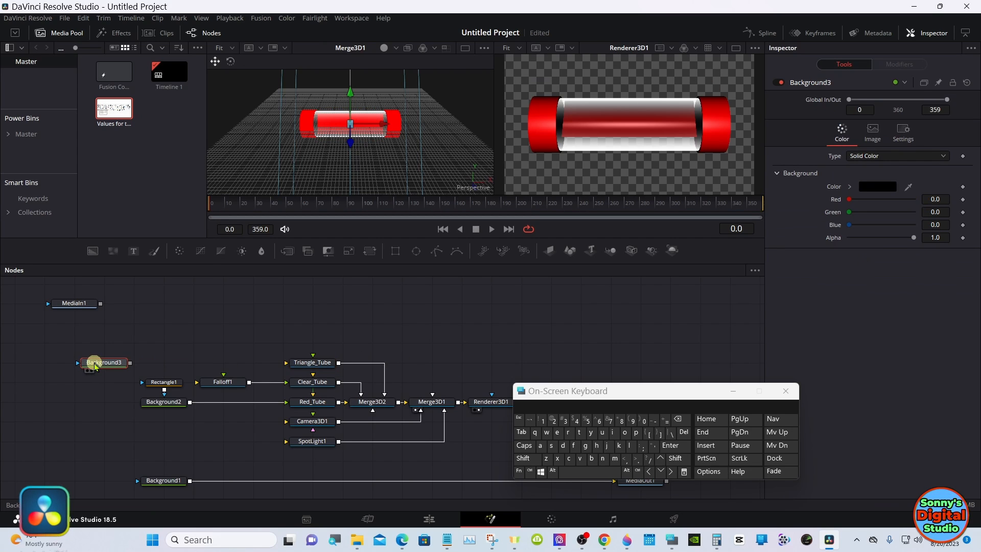
right_click(95, 366)
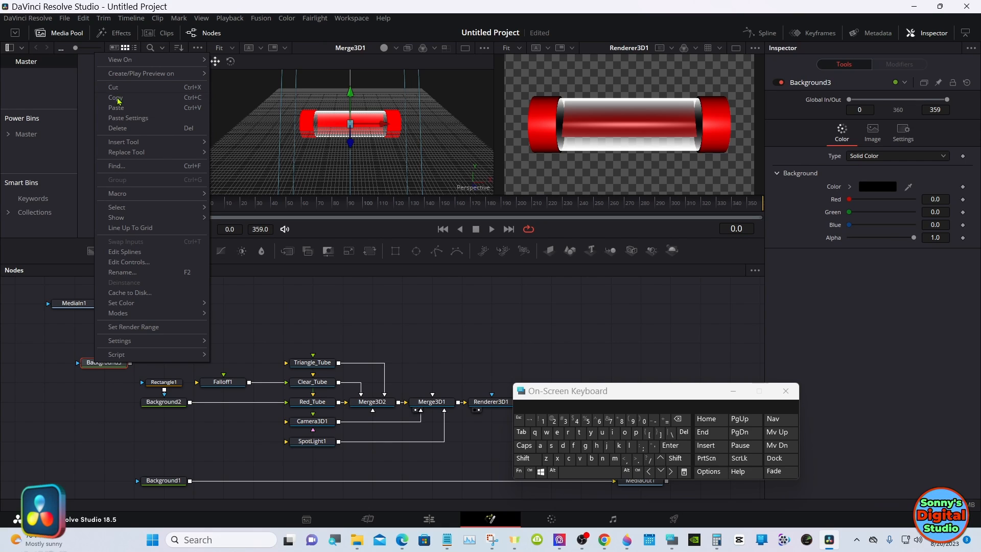
left_click(232, 295)
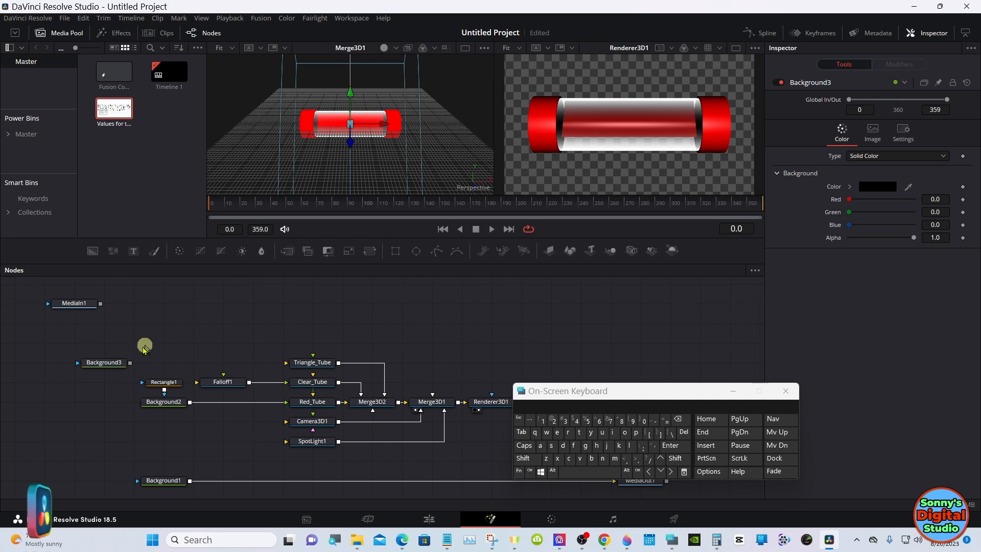
left_click_drag(116, 362, 127, 352)
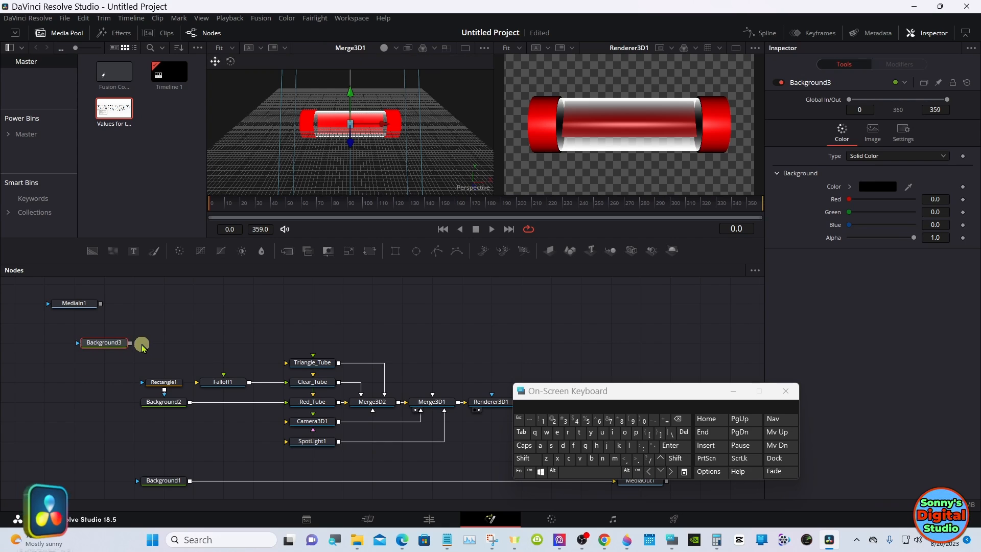
Step: Return Triangle_Tube's diffuse material color to white
left_click(314, 365)
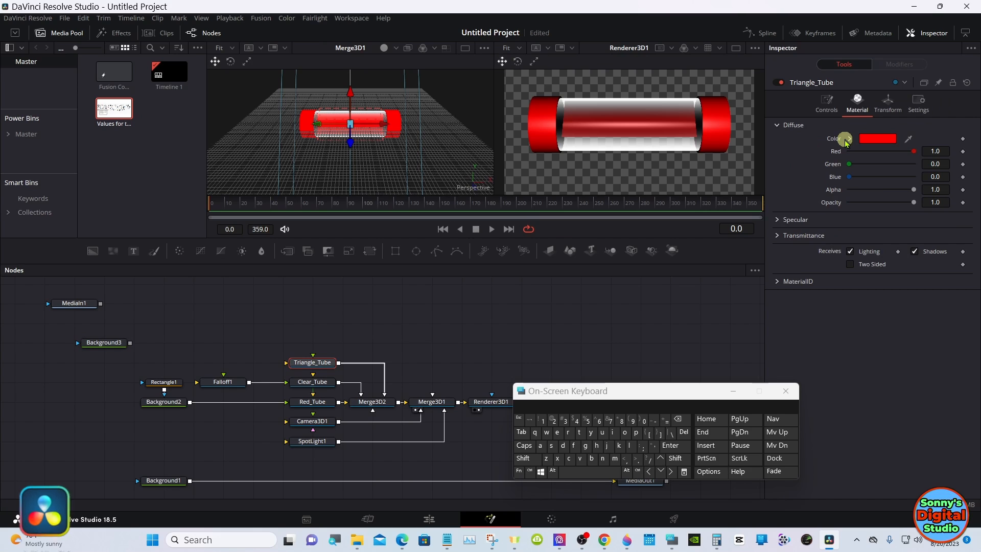
left_click(851, 140)
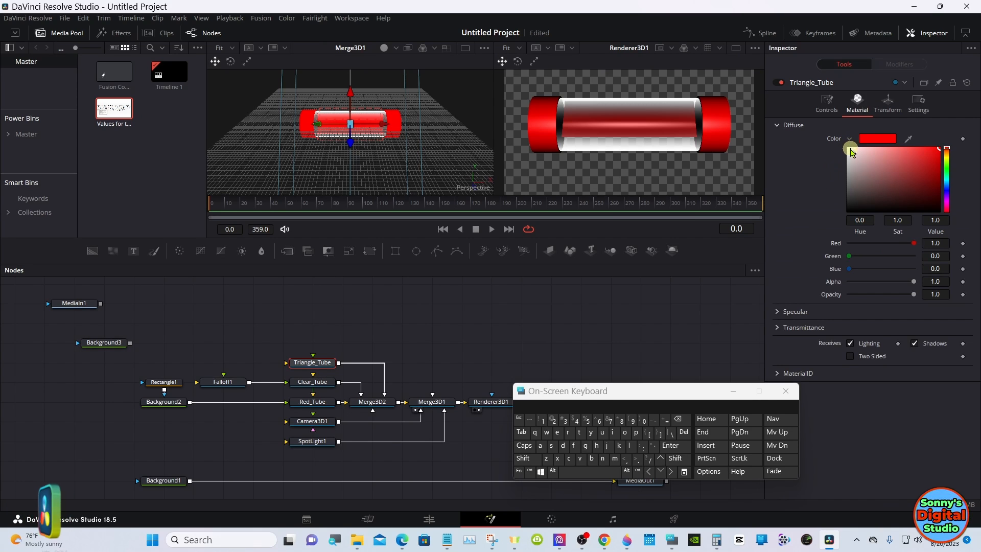
left_click(849, 149)
left_click(851, 139)
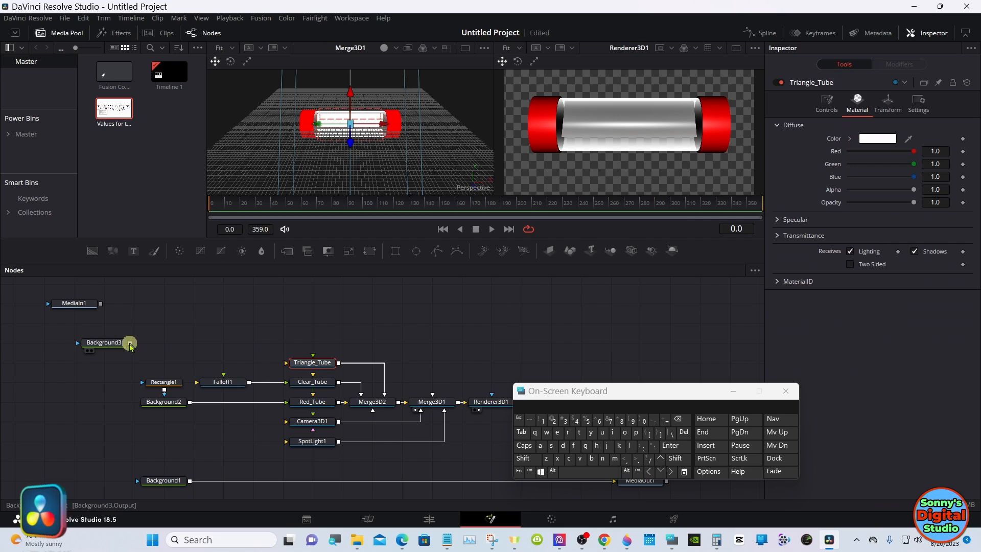
Step: Connect Background3 to Triangle_Tube's material input, line the two nodes up, and set the background color to pure red
left_click_drag(130, 343, 297, 364)
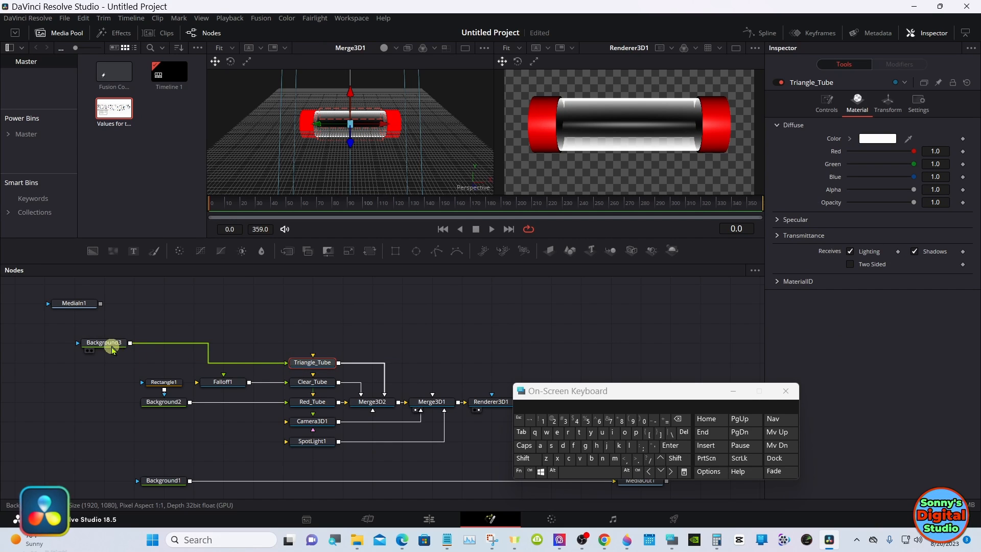
left_click_drag(112, 343, 117, 362)
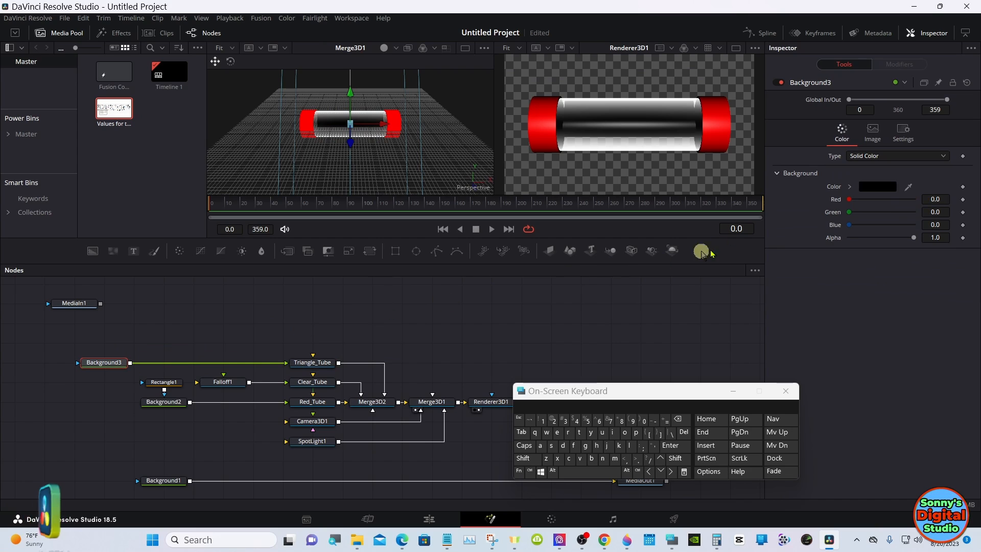
left_click(890, 188)
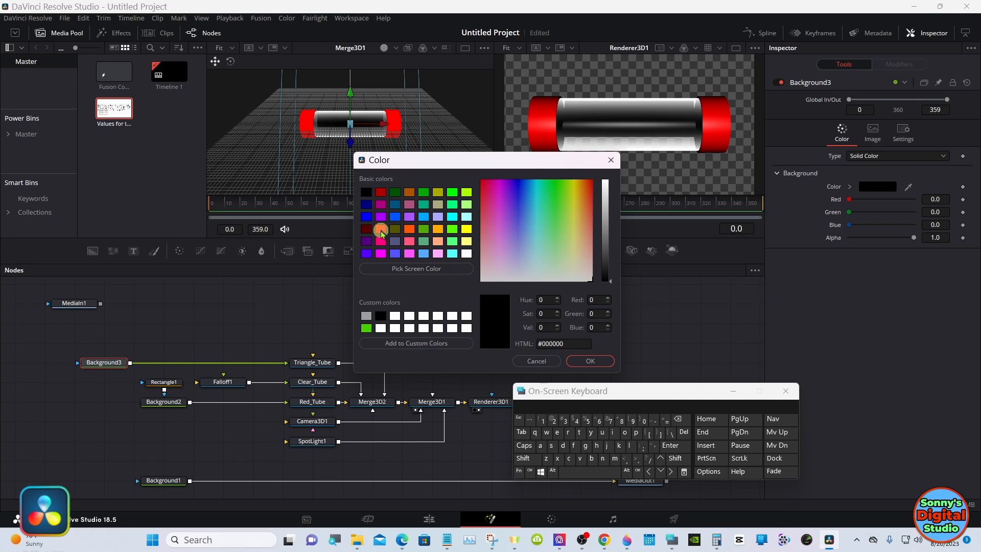
left_click(381, 229)
left_click(581, 362)
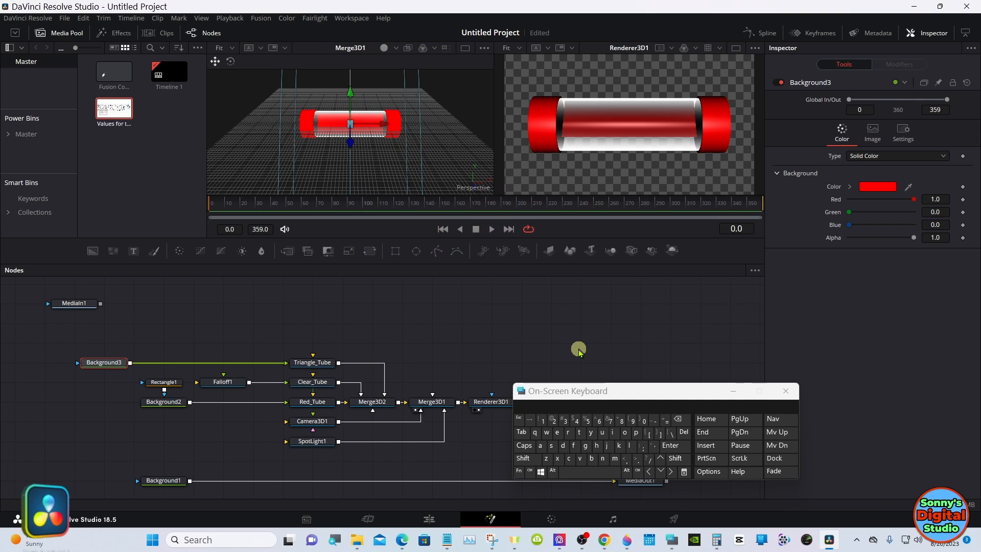
Step: Orbit the Merge3D1 perspective view to face the tube's open end and zoom in to examine the triangle inside
left_click(734, 391)
left_click(313, 364)
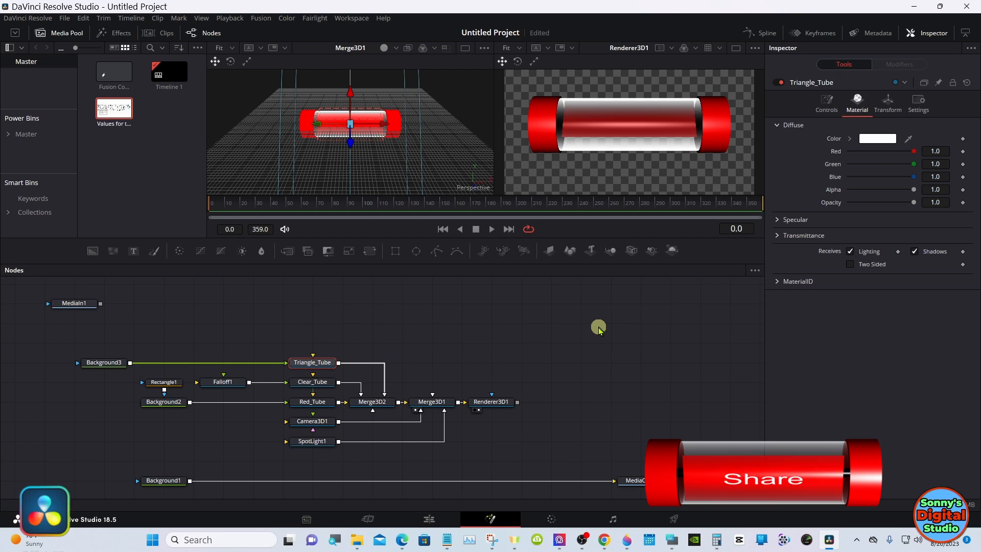
left_click(672, 535)
left_click_drag(631, 392, 765, 376)
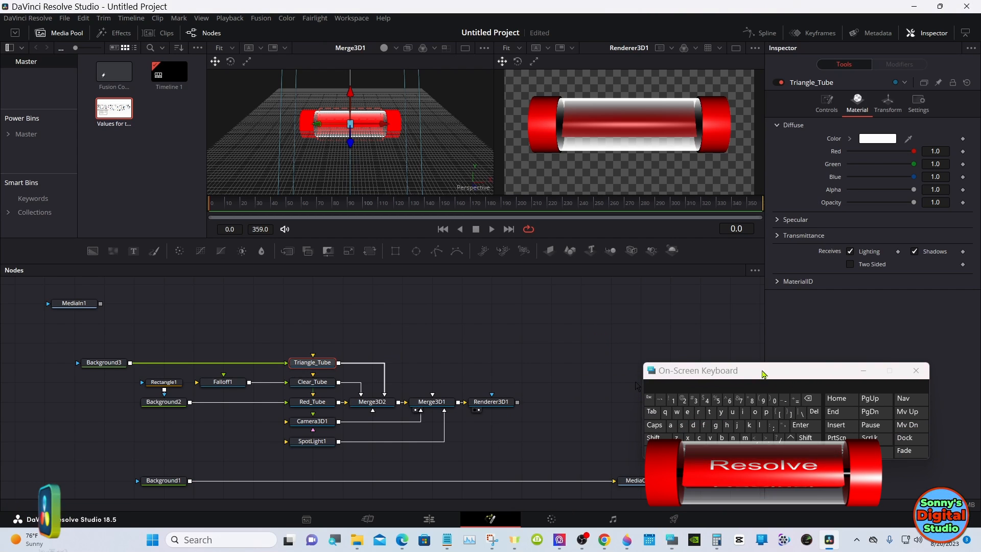
left_click(661, 440)
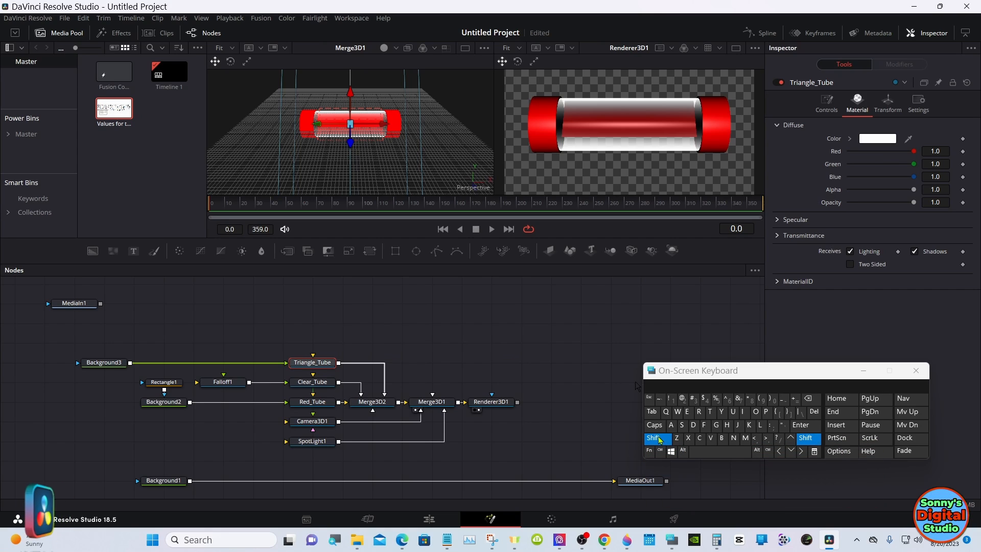
left_click_drag(458, 160, 228, 96)
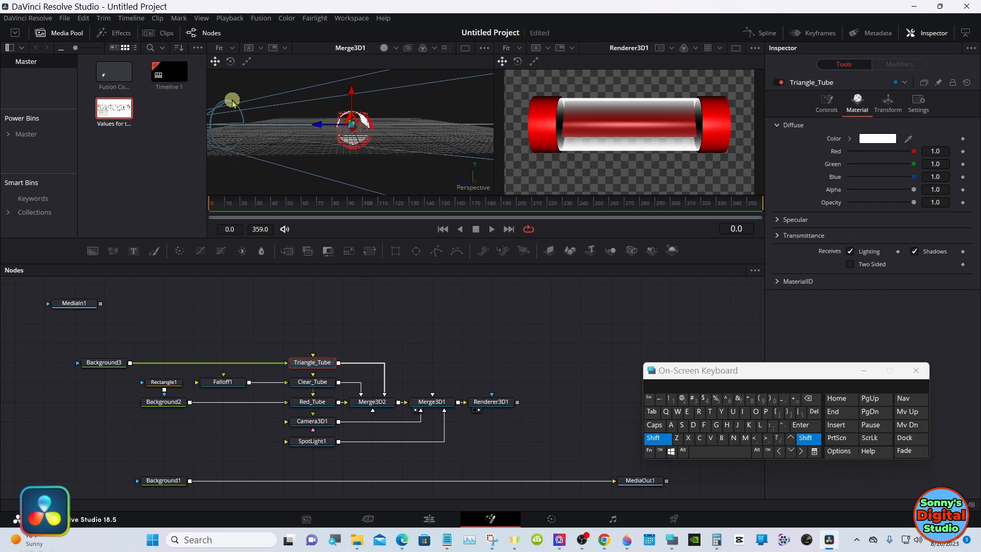
left_click(658, 440)
right_click(414, 147)
mouse_move(435, 152)
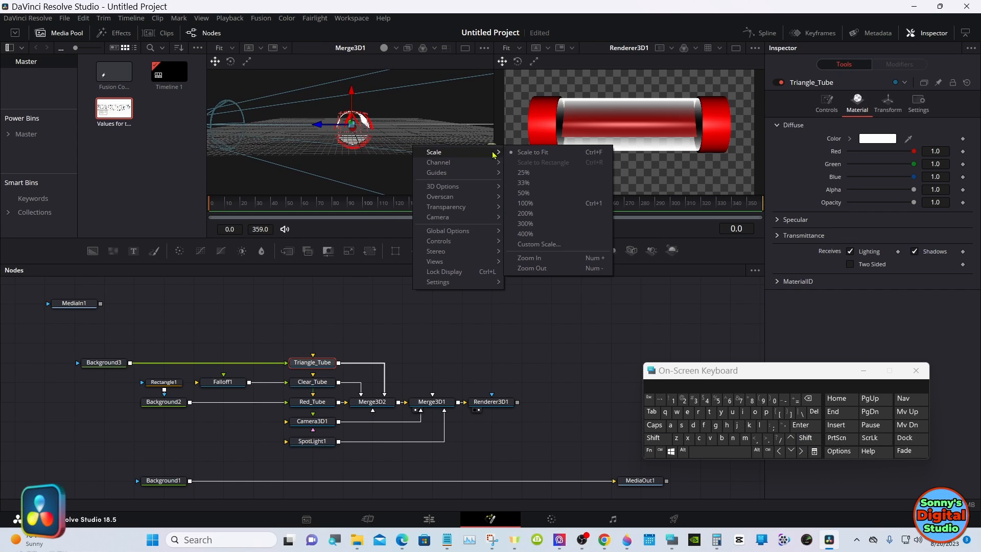
left_click(530, 259)
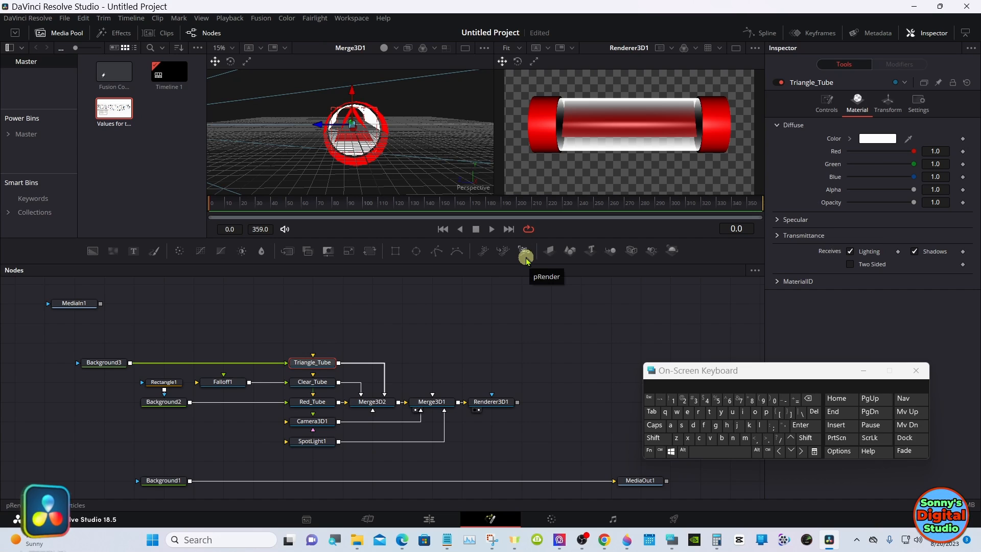
right_click(392, 163)
mouse_move(424, 166)
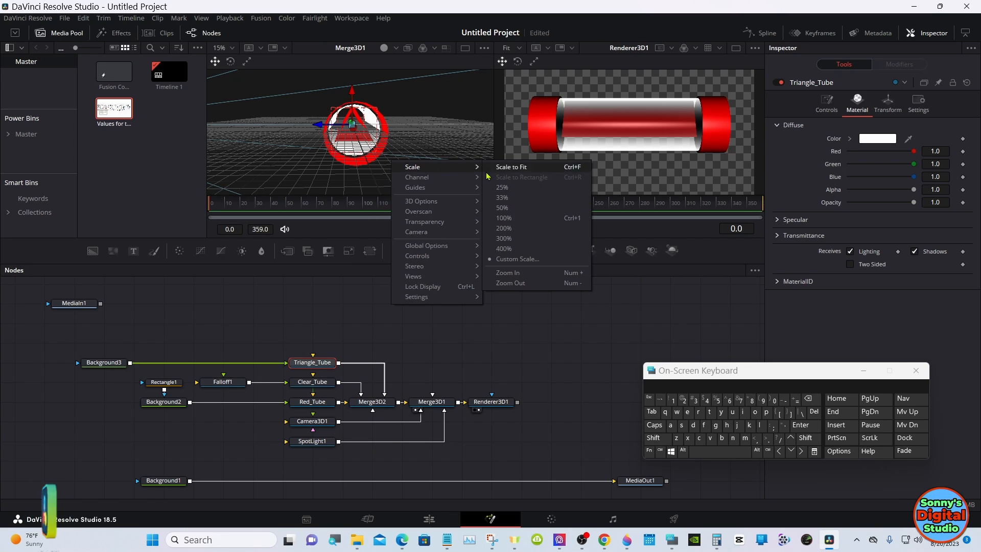
left_click(501, 273)
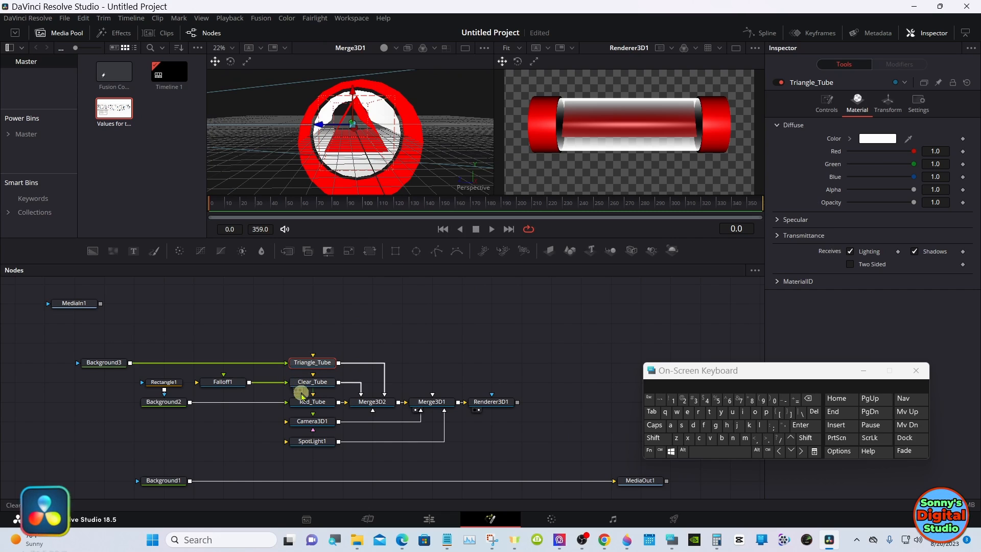
Step: Raise Camera3D1 to a Y translation of about 17.1 so it looks down on the tube from above
left_click(308, 421)
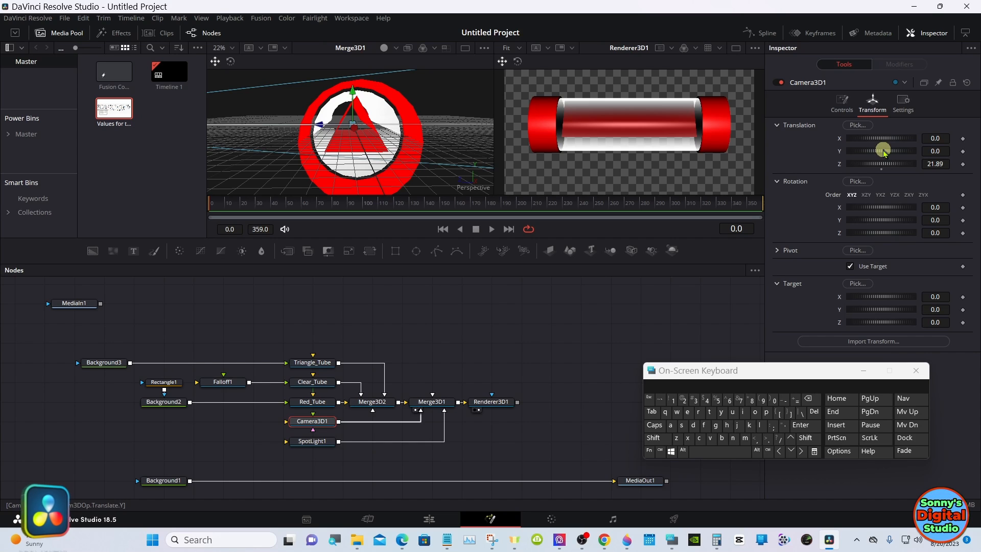
mouse_move(876, 152)
left_mouse_down()
mouse_move(916, 153)
mouse_move(866, 152)
mouse_move(917, 153)
mouse_move(879, 149)
mouse_move(891, 149)
left_mouse_up()
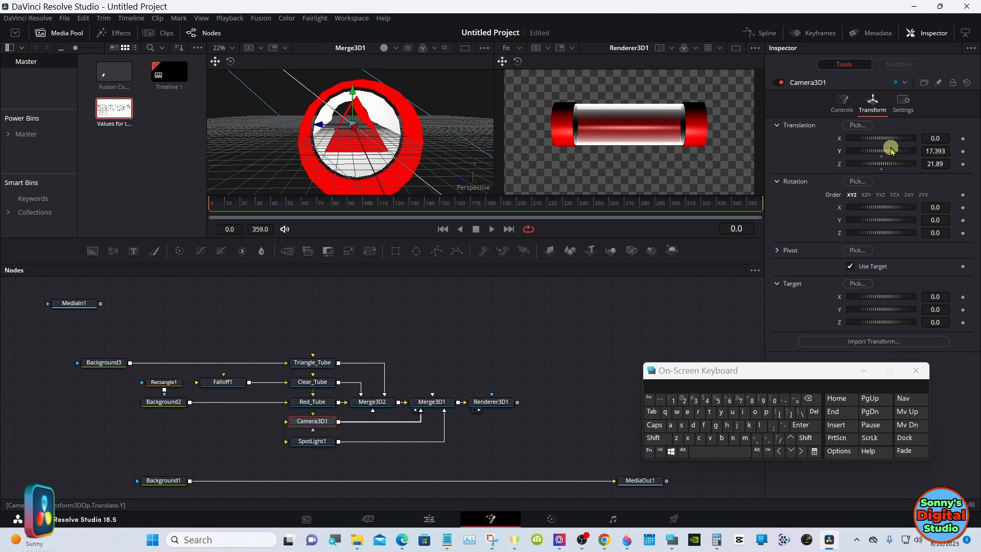
left_click_drag(892, 150, 889, 151)
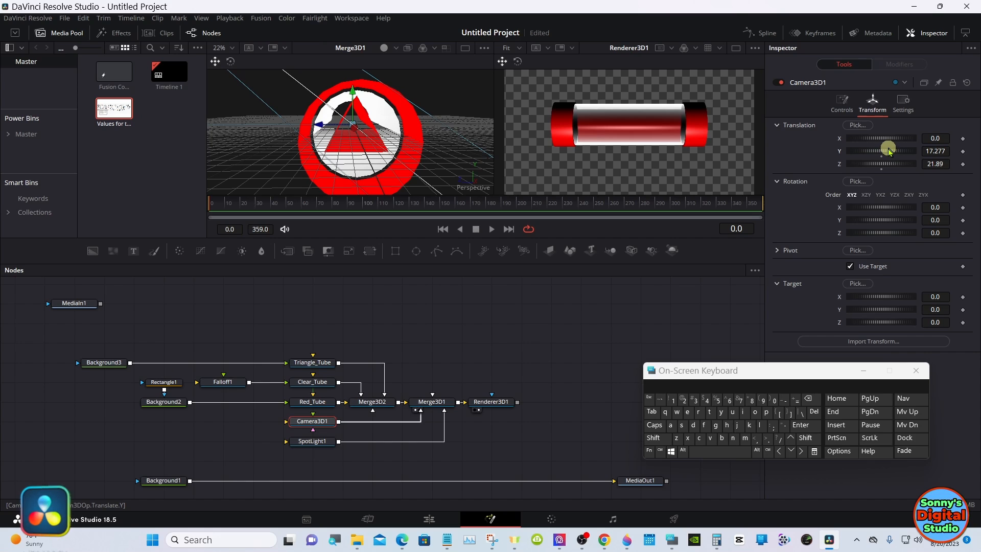
right_click(389, 143)
mouse_move(433, 150)
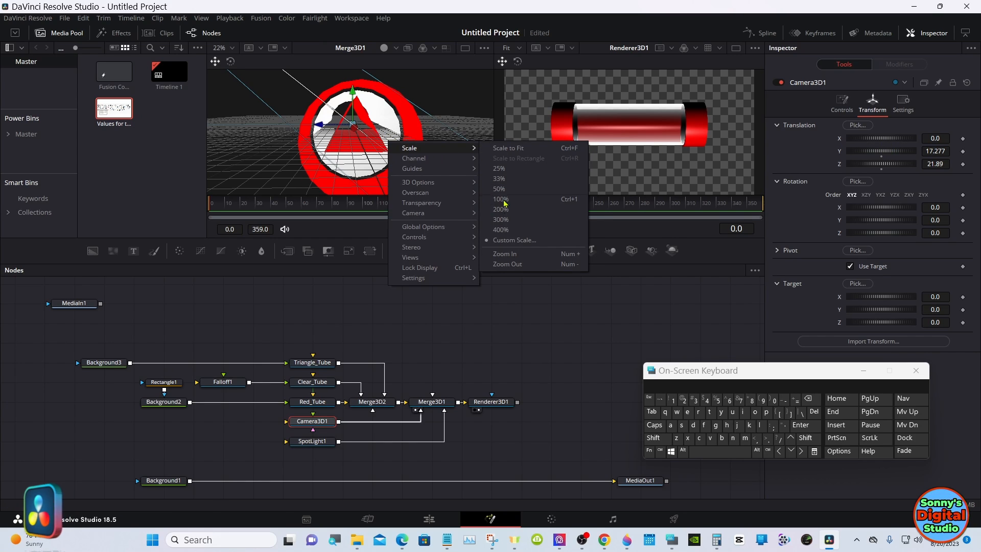
left_click(509, 253)
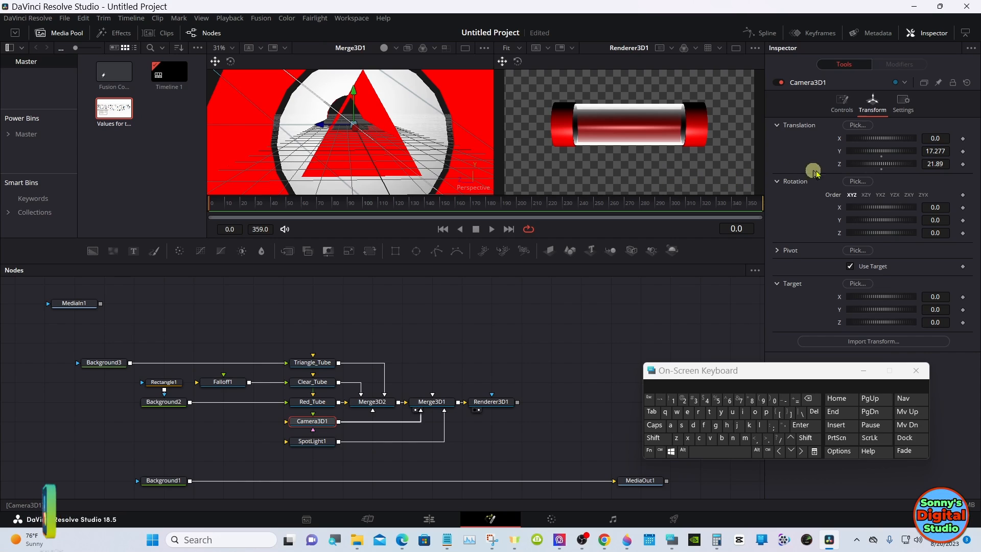
left_click_drag(885, 152, 886, 152)
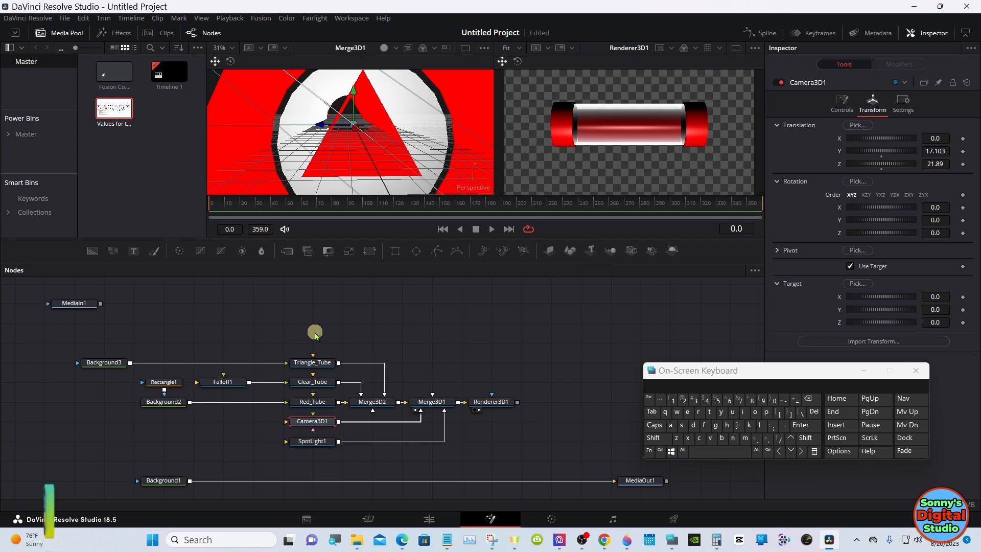
right_click(405, 141)
mouse_move(443, 149)
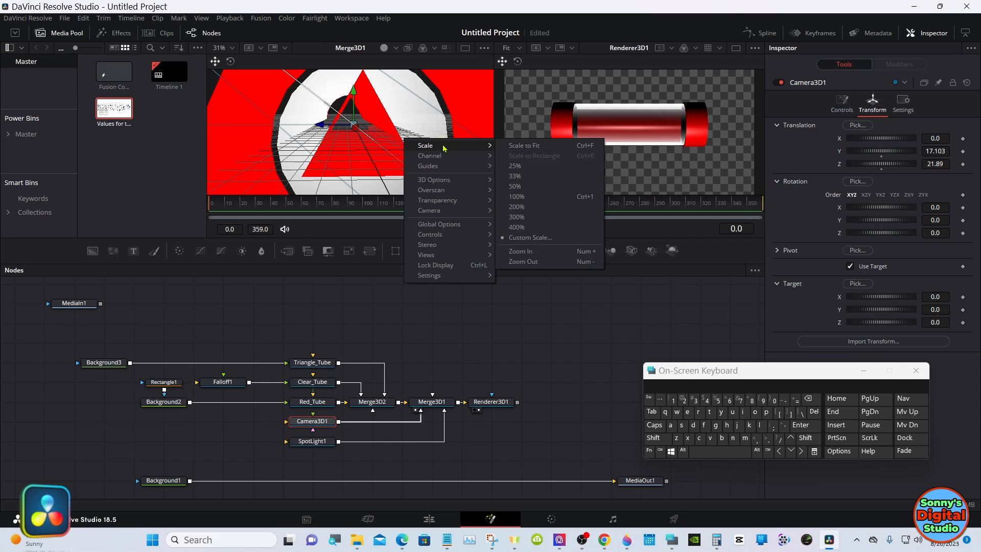
left_click(517, 262)
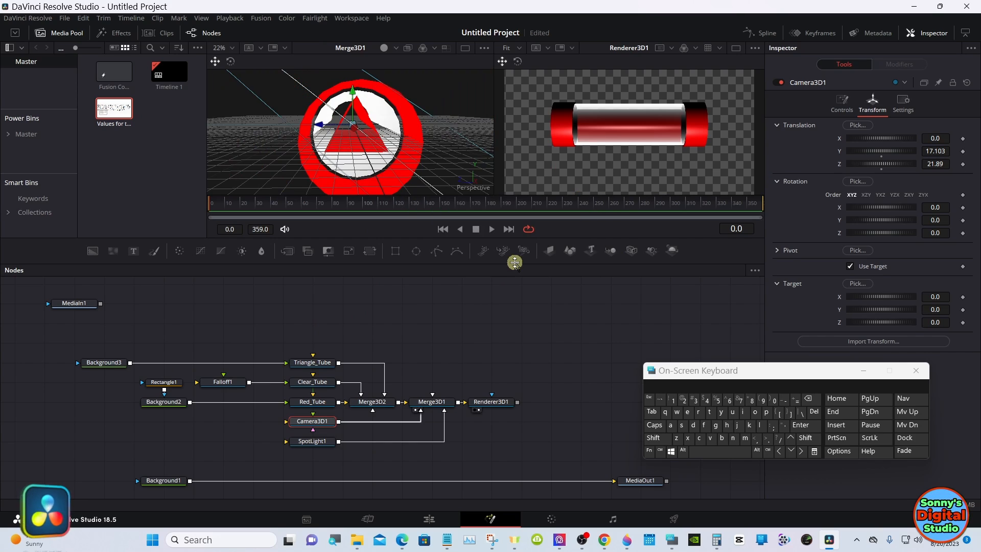
Step: Add a Shape3D node directly above Triangle_Tube and connect its output to Merge3D2
left_click(492, 305)
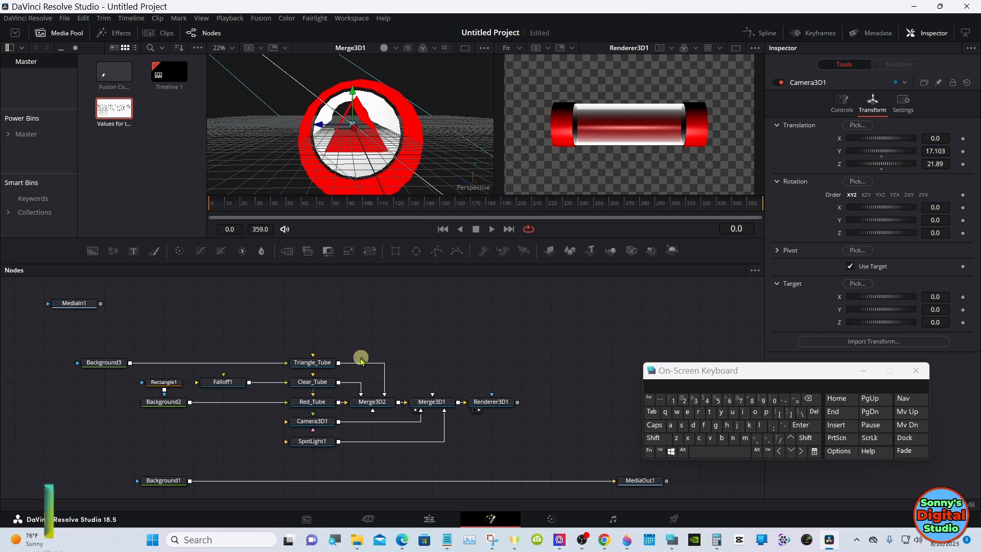
left_click(330, 364)
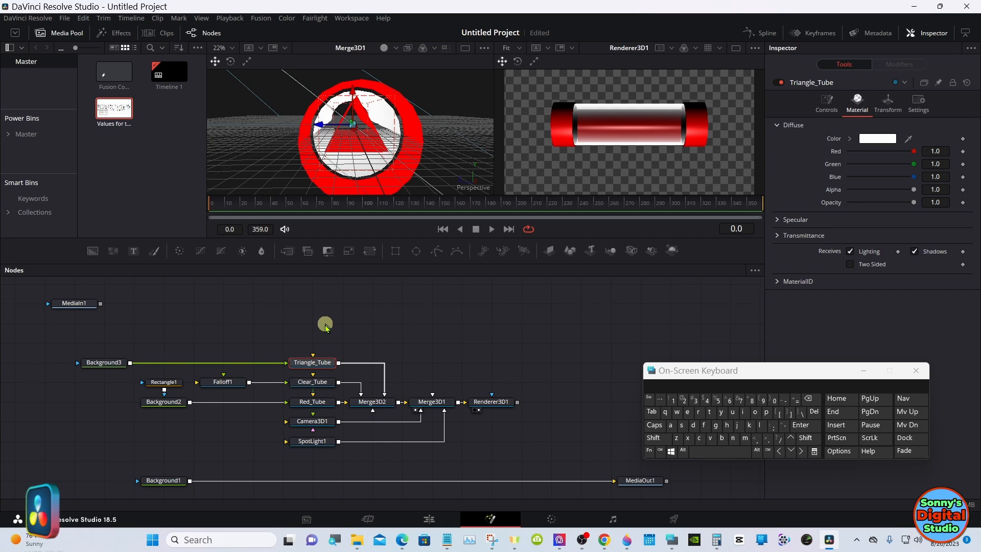
left_click(315, 331)
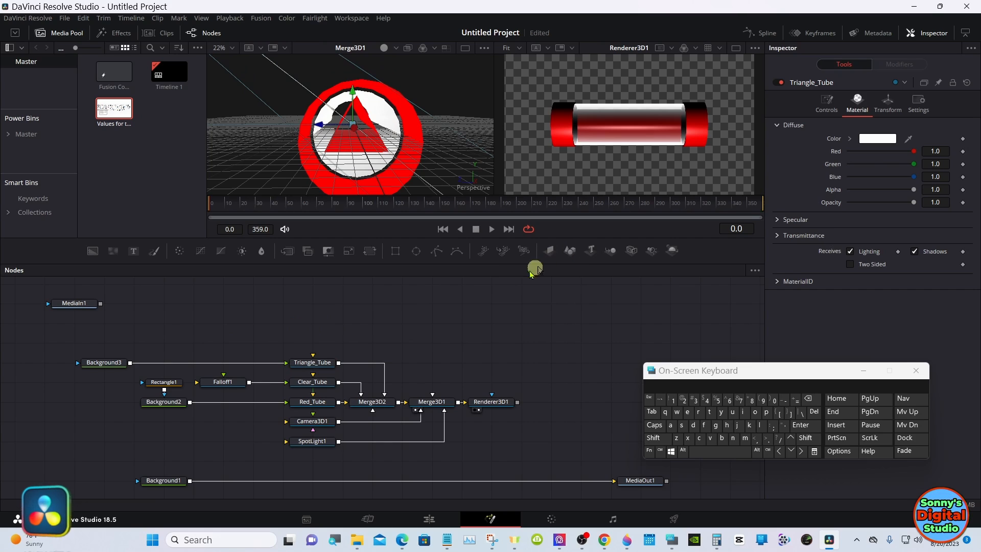
left_click(570, 250)
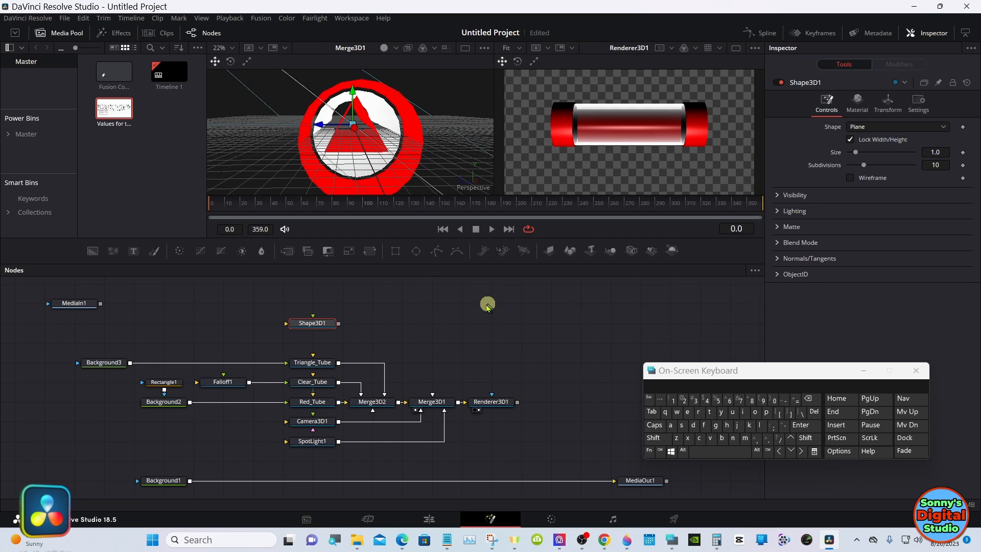
left_click_drag(340, 323, 375, 400)
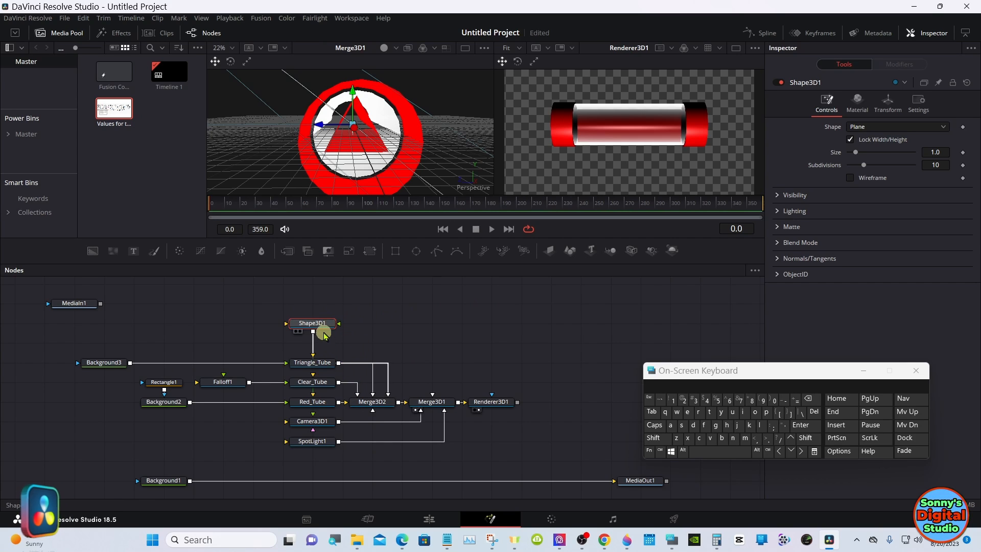
left_click_drag(313, 324, 335, 347)
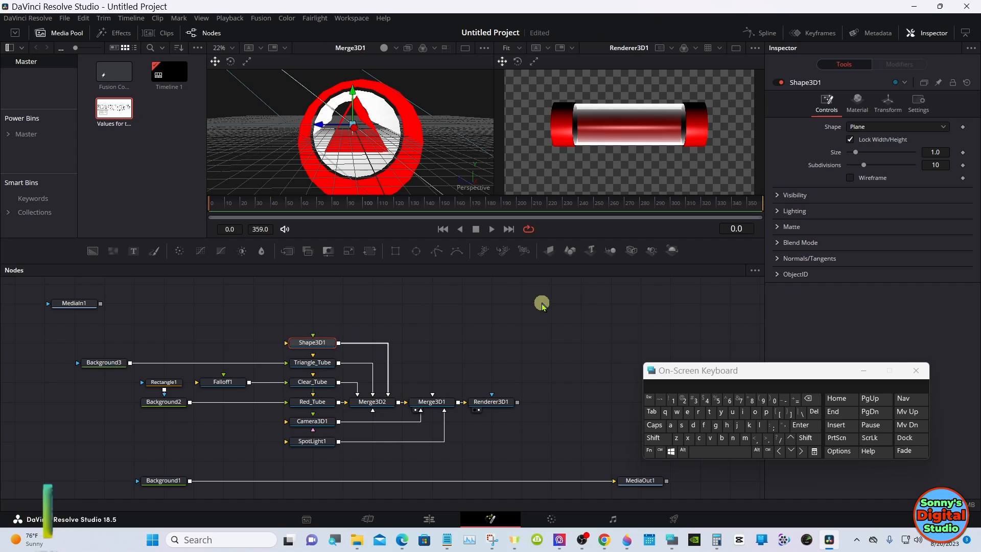
Step: Check the dimension list in MediaIn1, bring Merge3D1 back into the viewer, and change Shape3D1 to a cylinder
left_click_drag(74, 303, 270, 149)
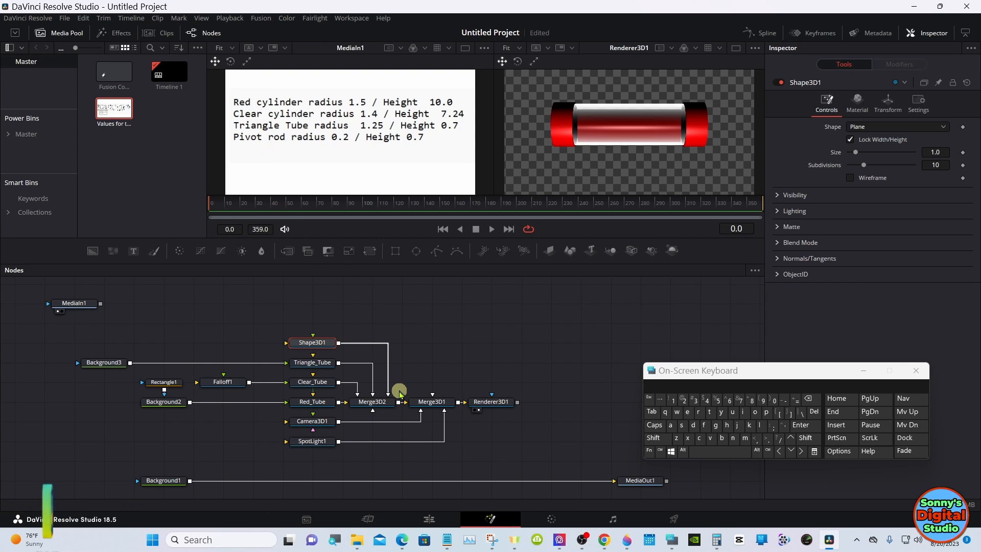
left_click_drag(420, 404, 390, 182)
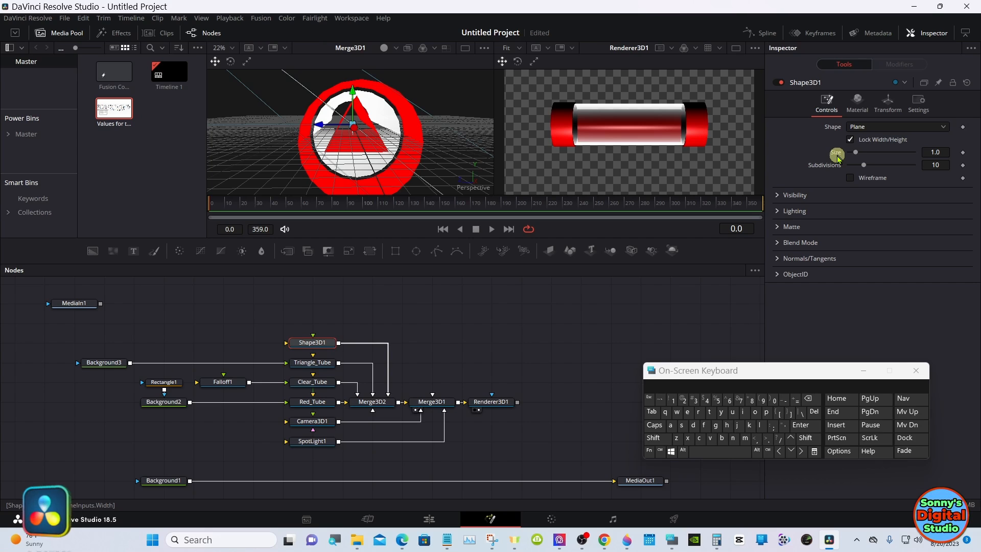
left_click(874, 130)
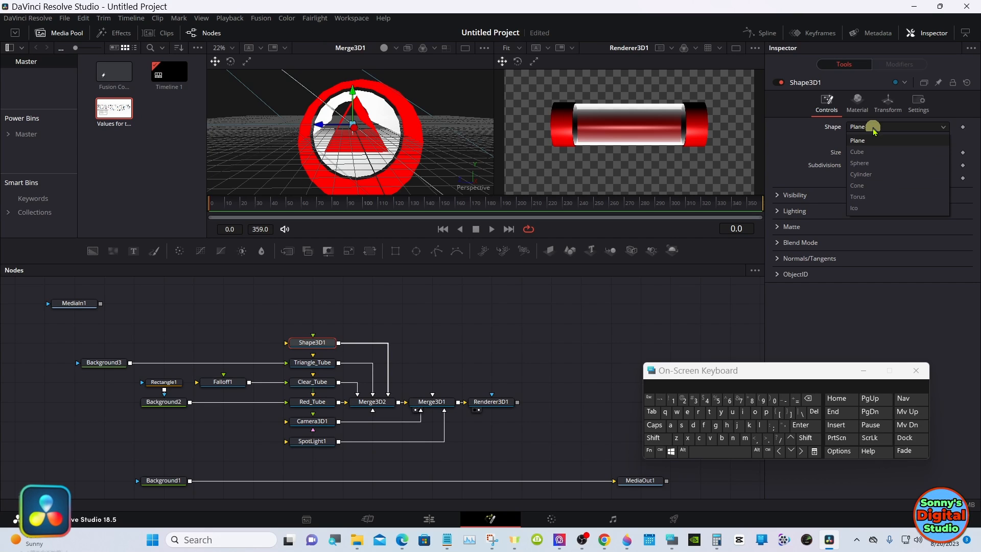
left_click(876, 174)
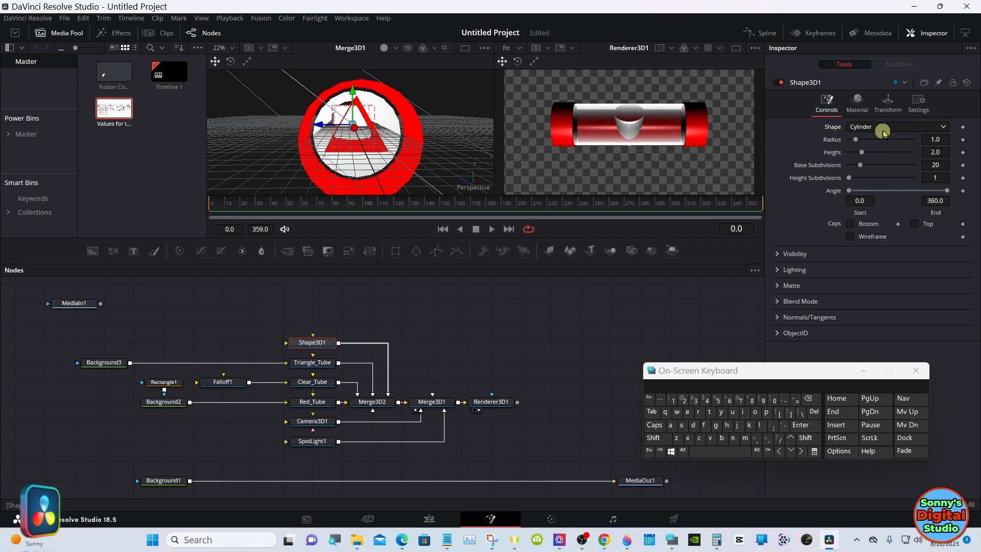
Step: Set the Shape3D1 cylinder's radius to 0.2 and its height to 0.7
left_click(889, 107)
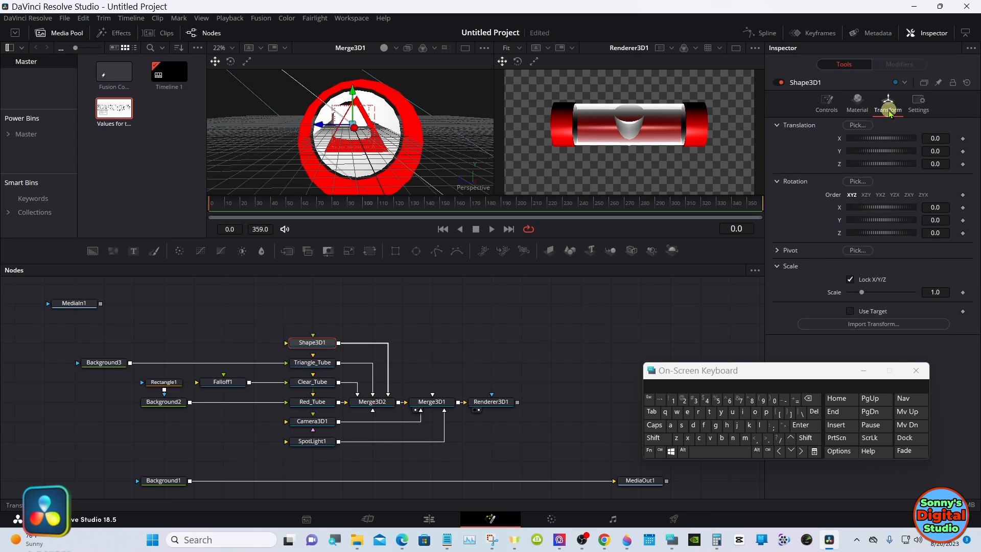
left_click(829, 109)
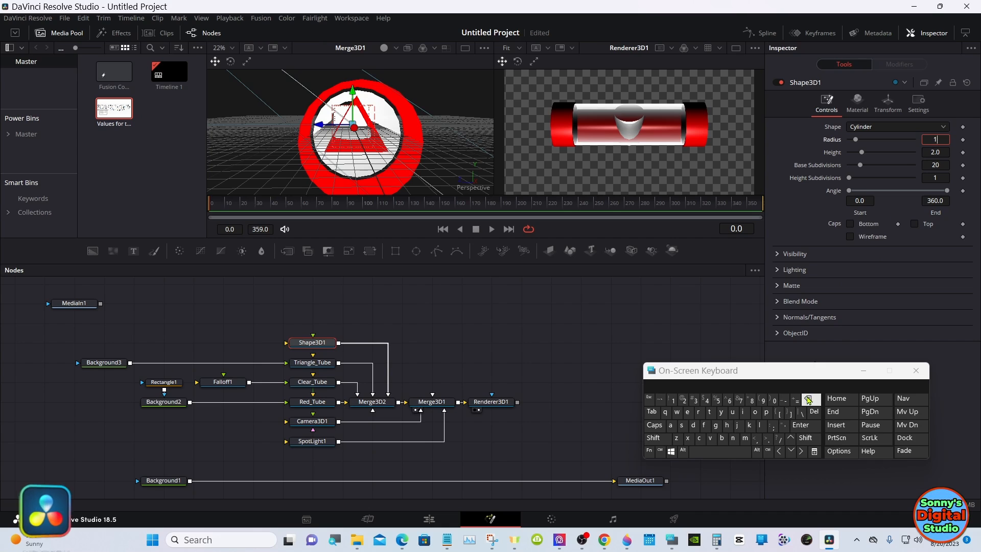
left_click(768, 439)
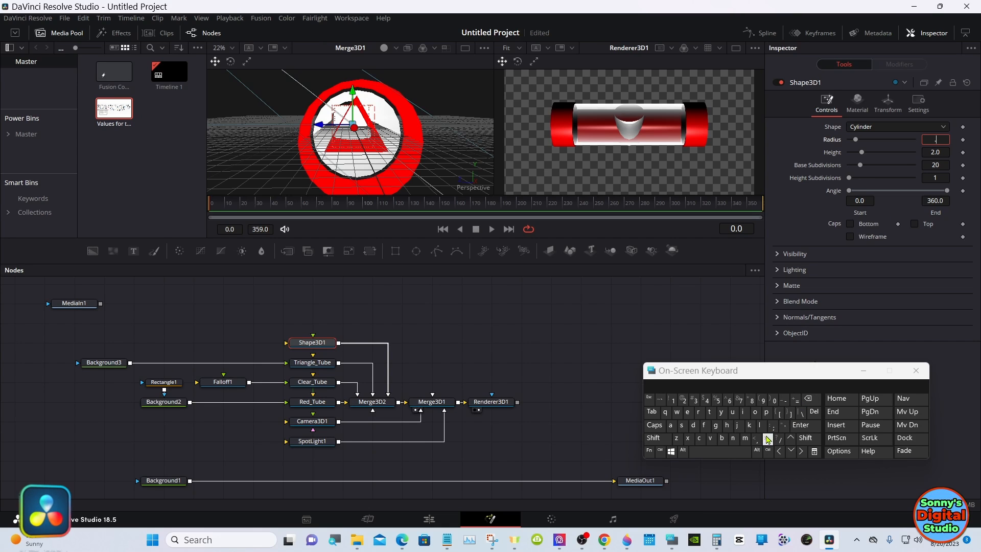
left_click(685, 401)
left_click(801, 424)
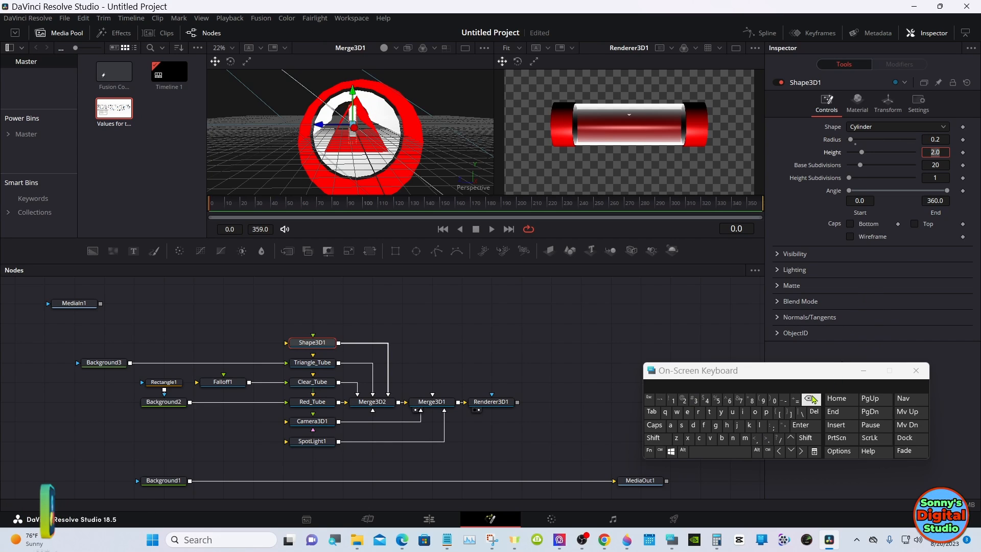
left_click(813, 399)
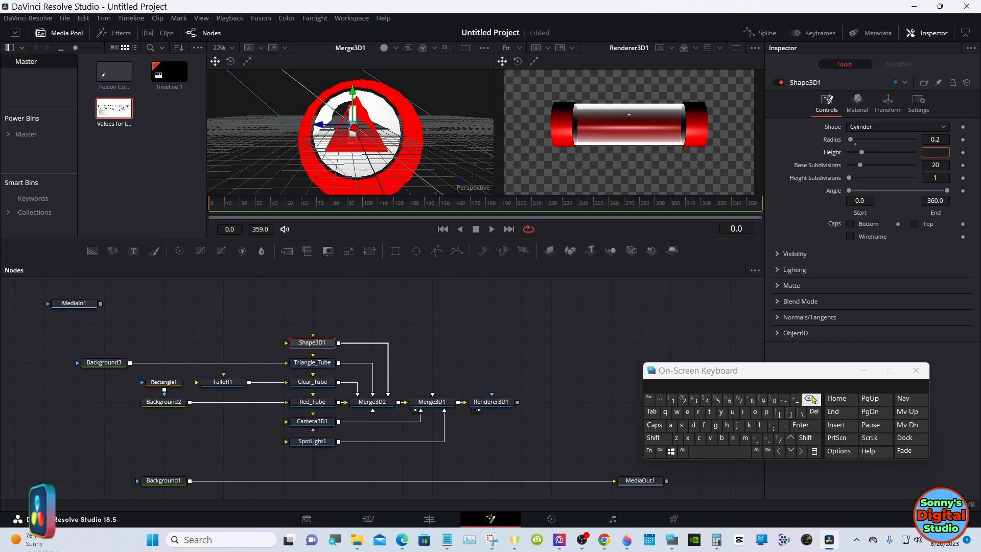
left_click(767, 439)
left_click(741, 401)
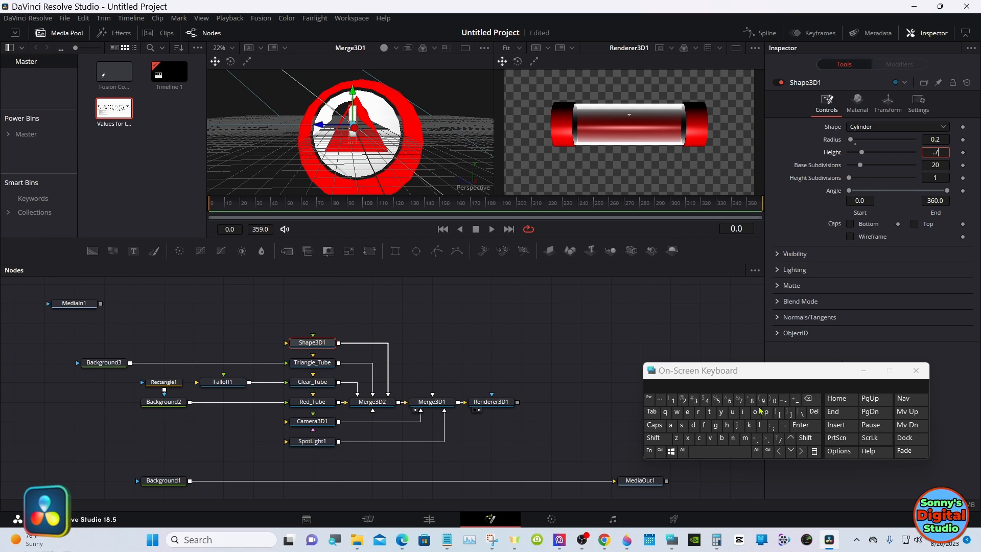
left_click(800, 425)
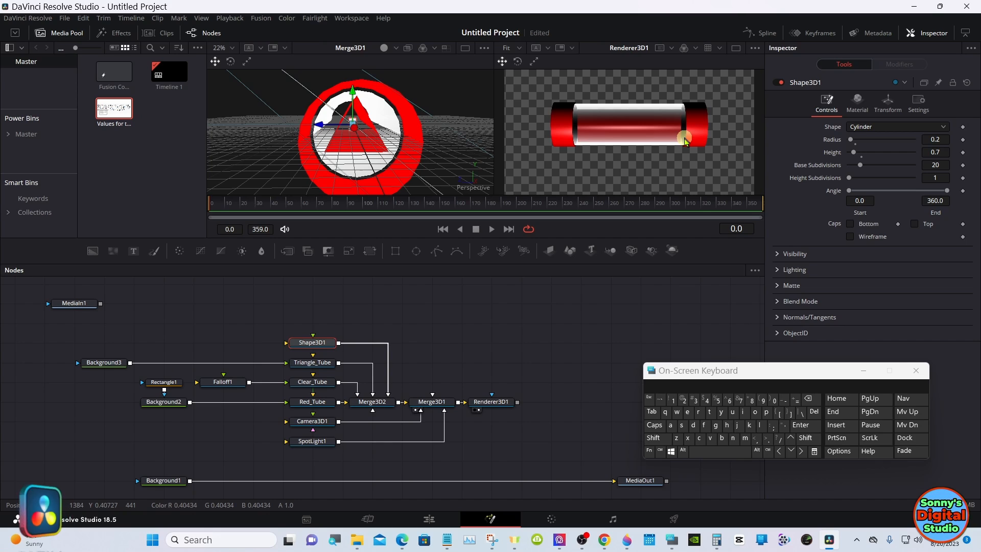
left_click(862, 104)
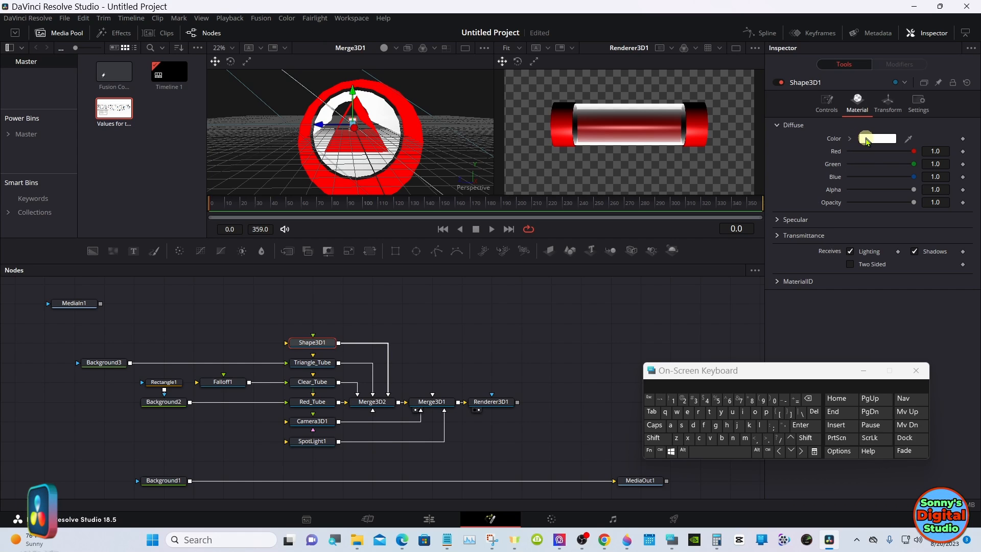
left_click(866, 140)
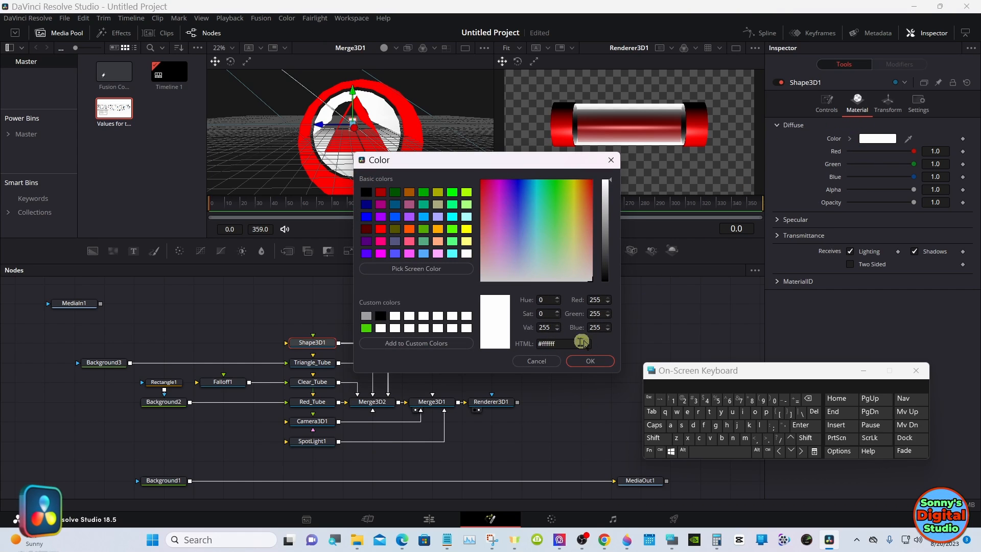
left_click(537, 361)
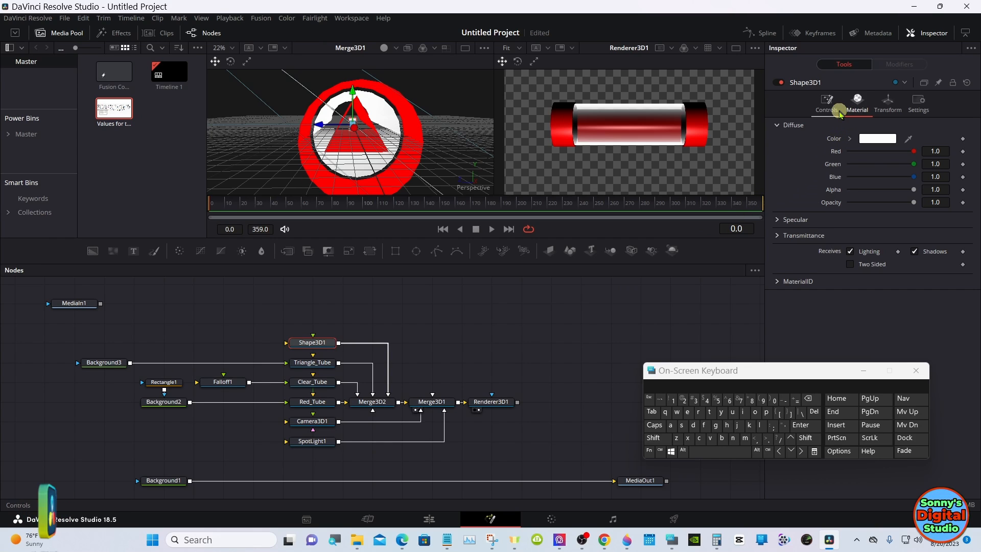
Step: Scale the Merge3D1 scene to fit its viewer and zoom in one level to examine the tube together with its camera and light
left_click(887, 106)
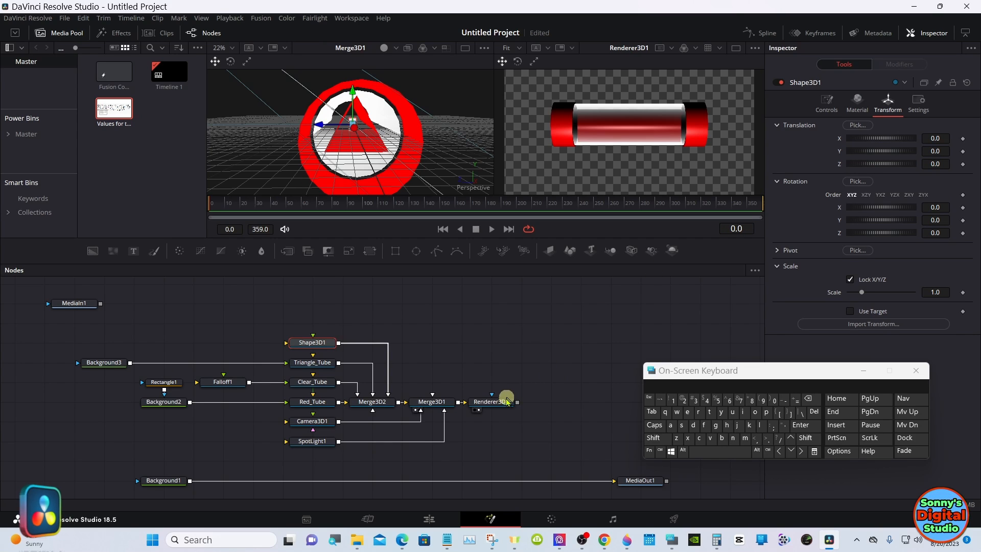
left_click_drag(505, 403, 562, 162)
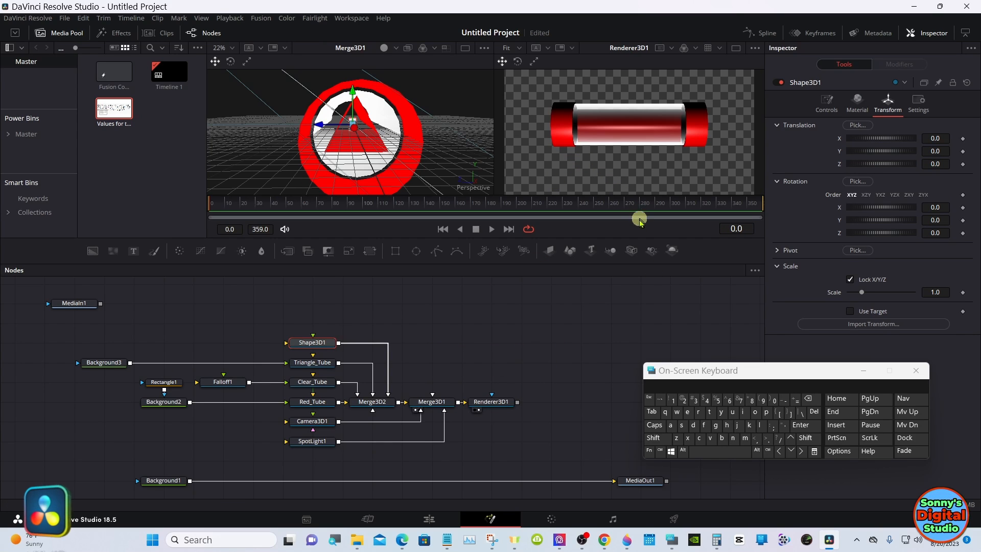
right_click(409, 128)
mouse_move(422, 133)
left_click(535, 132)
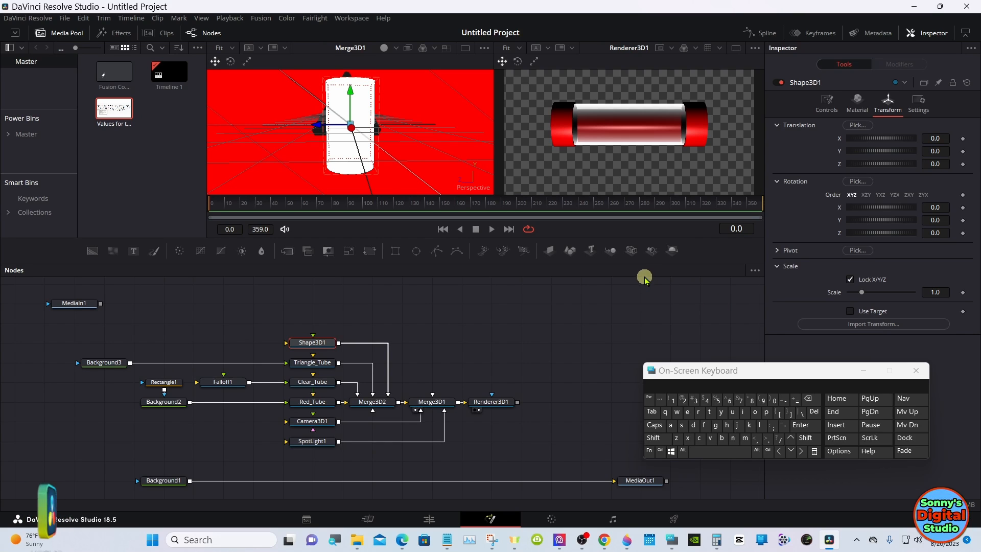
right_click(435, 161)
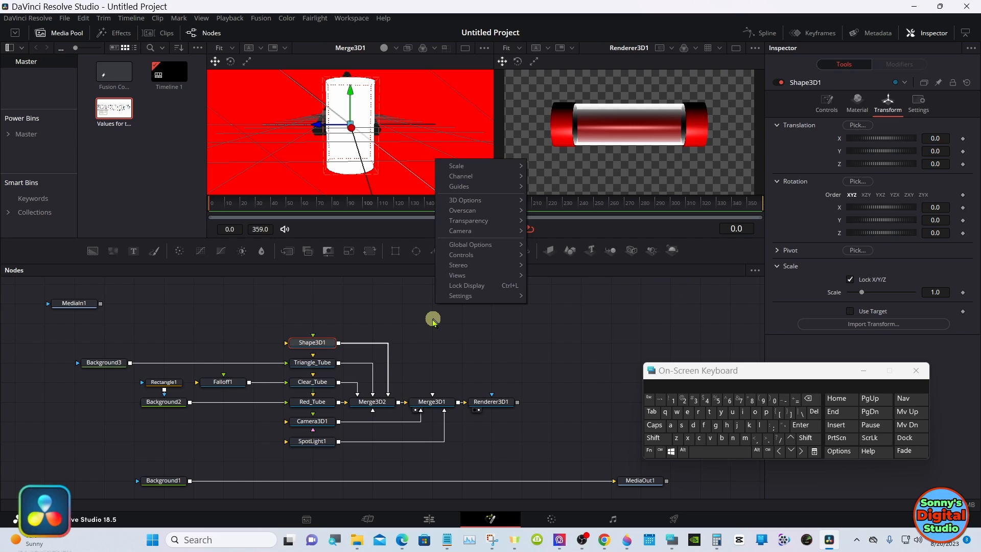
left_click(434, 320)
left_click(430, 297)
right_click(427, 174)
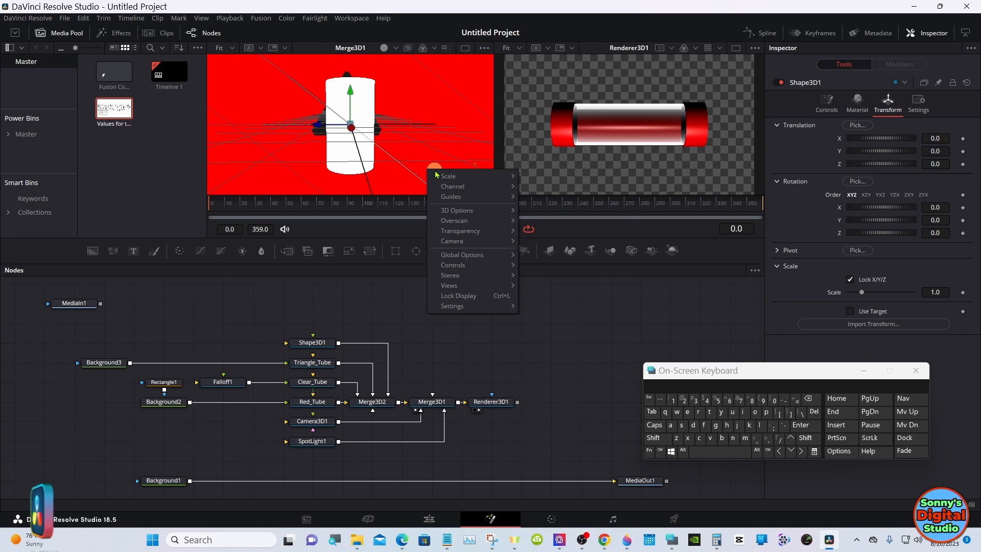
mouse_move(439, 175)
left_click(534, 177)
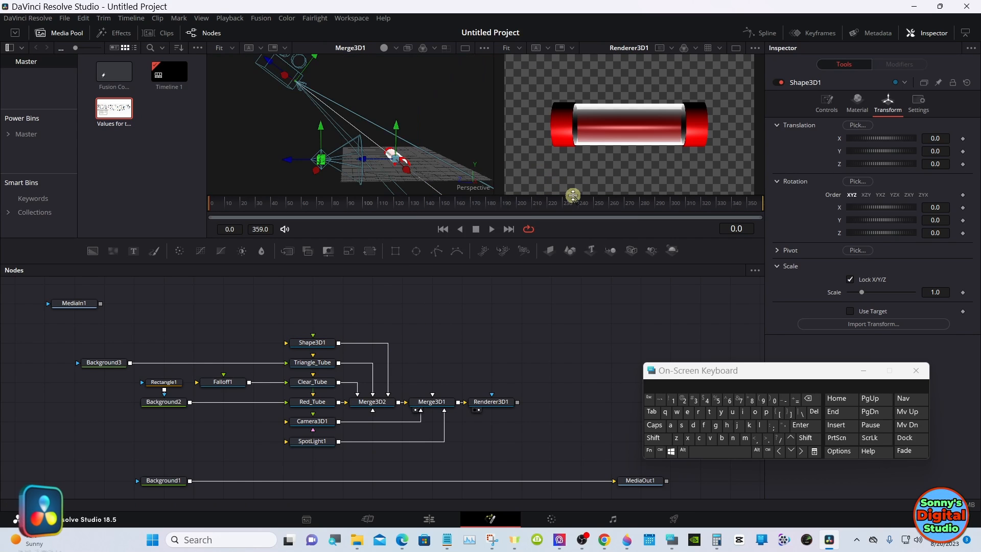
right_click(455, 156)
mouse_move(492, 162)
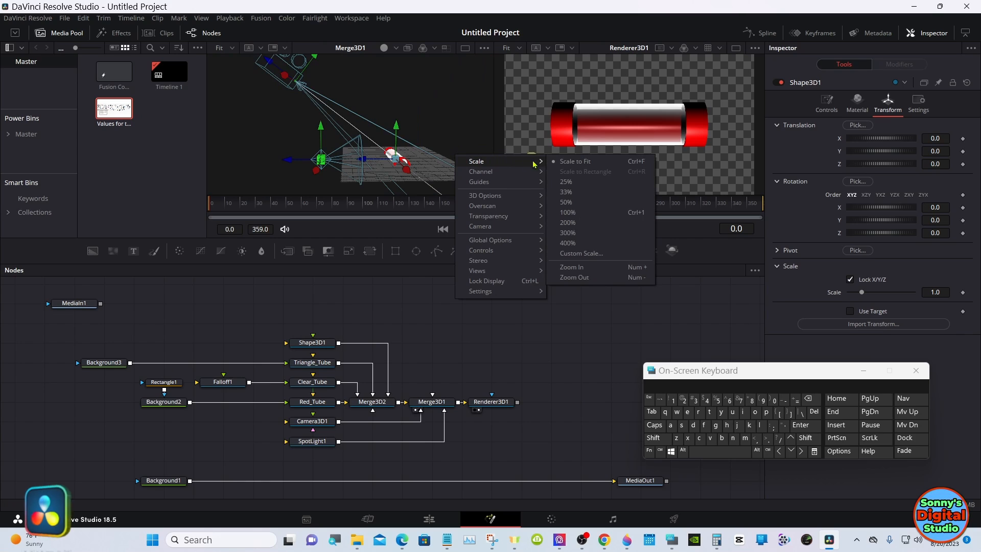
left_click(568, 269)
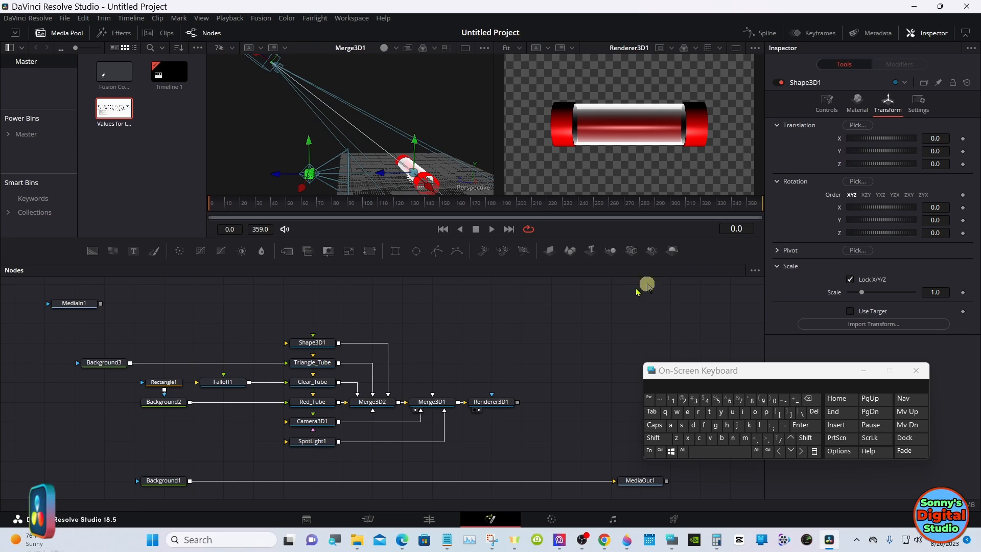
Step: Rename the Shape3D1 node to Pivot_Rod
left_click(331, 341)
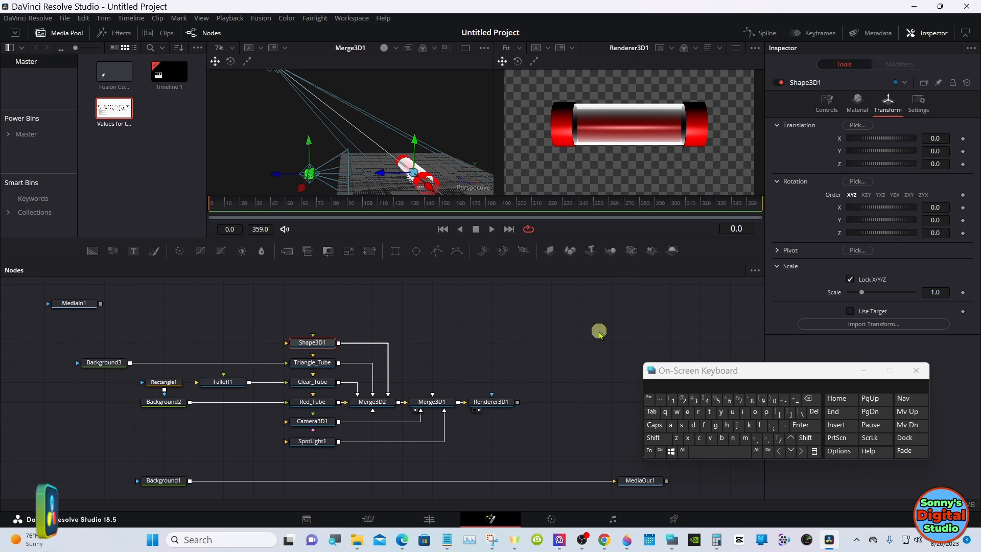
right_click(319, 346)
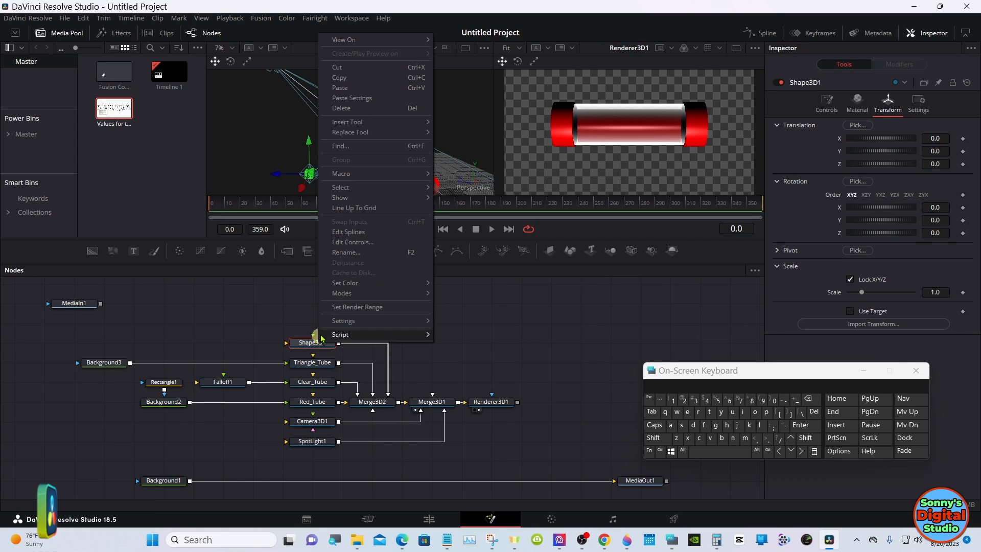
left_click(351, 253)
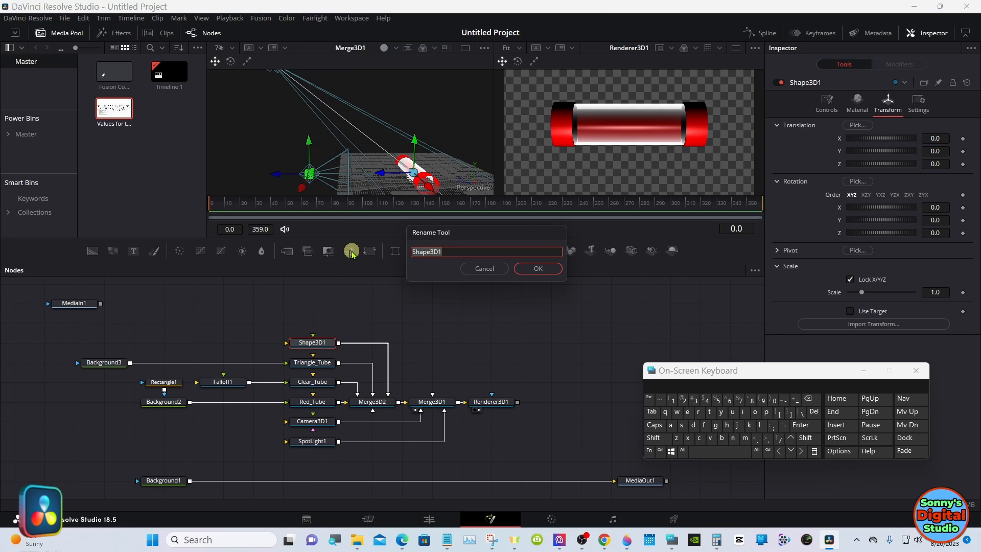
left_click(653, 438)
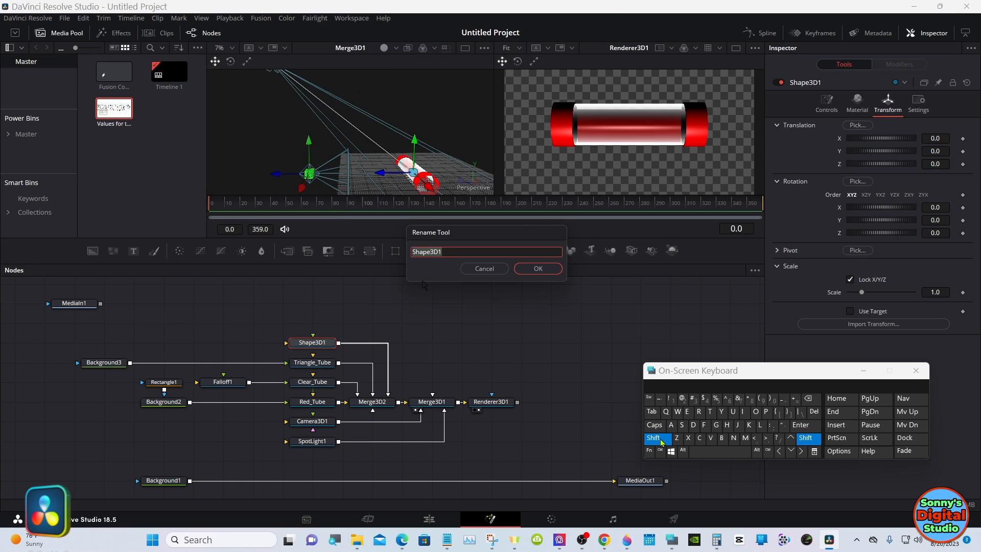
left_click(767, 412)
left_click(743, 412)
left_click(710, 438)
left_click(756, 412)
left_click(710, 412)
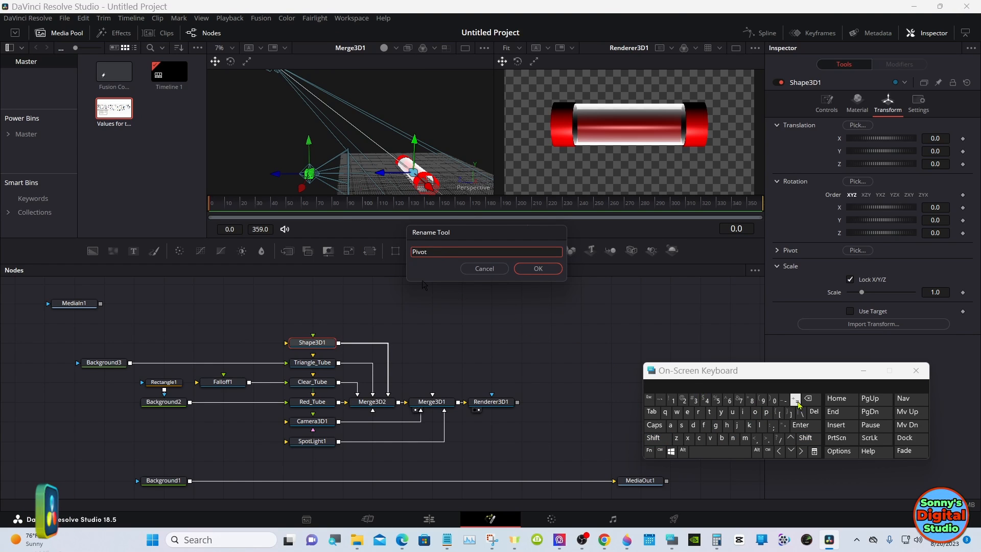
left_click(806, 438)
left_click(783, 399)
left_click(653, 438)
left_click(699, 412)
left_click(756, 412)
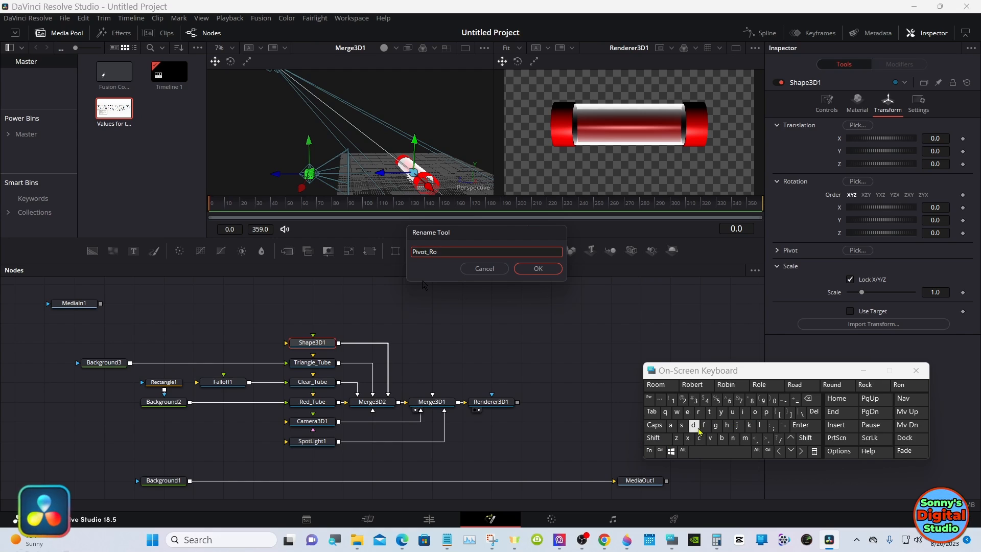
left_click(694, 425)
left_click(540, 269)
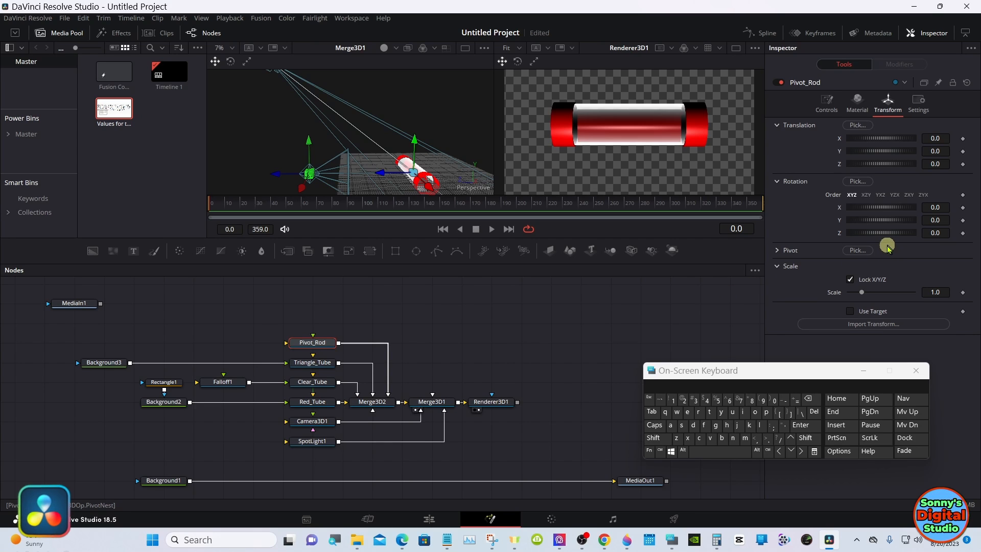
Step: Set the Pivot_Rod cylinder's Z rotation to 90 degrees
left_click_drag(883, 233, 947, 230)
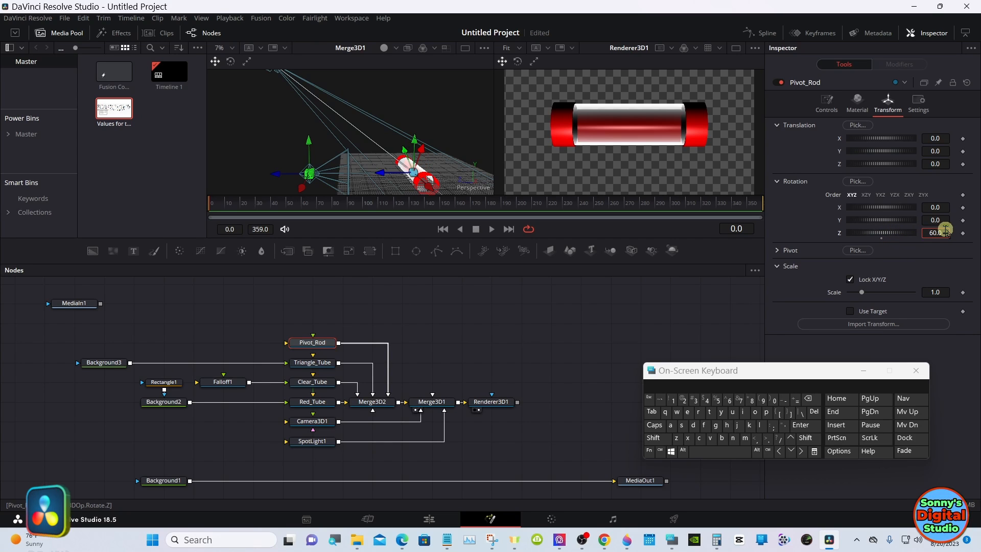
left_click(808, 400)
left_click(809, 400)
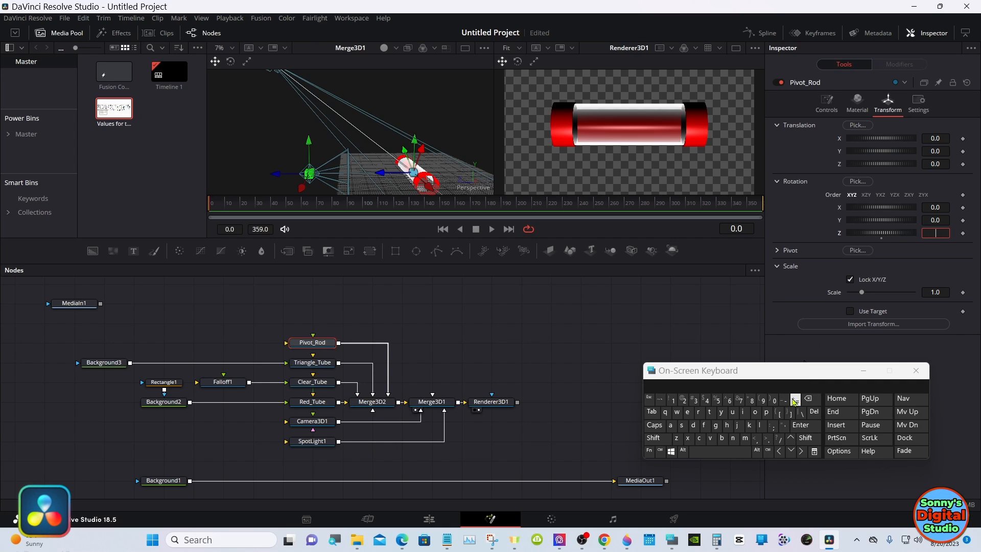
left_click(764, 402)
left_click(775, 401)
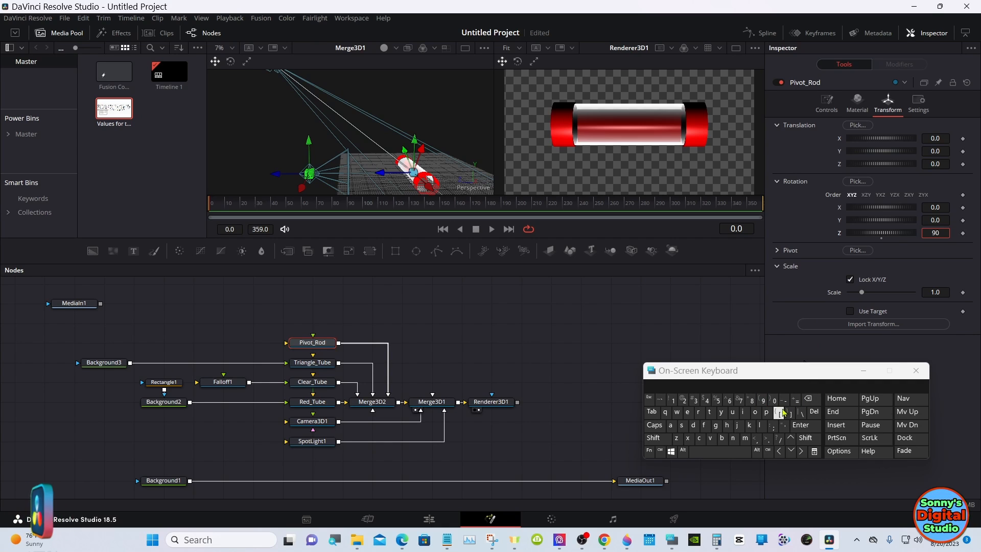
left_click(801, 425)
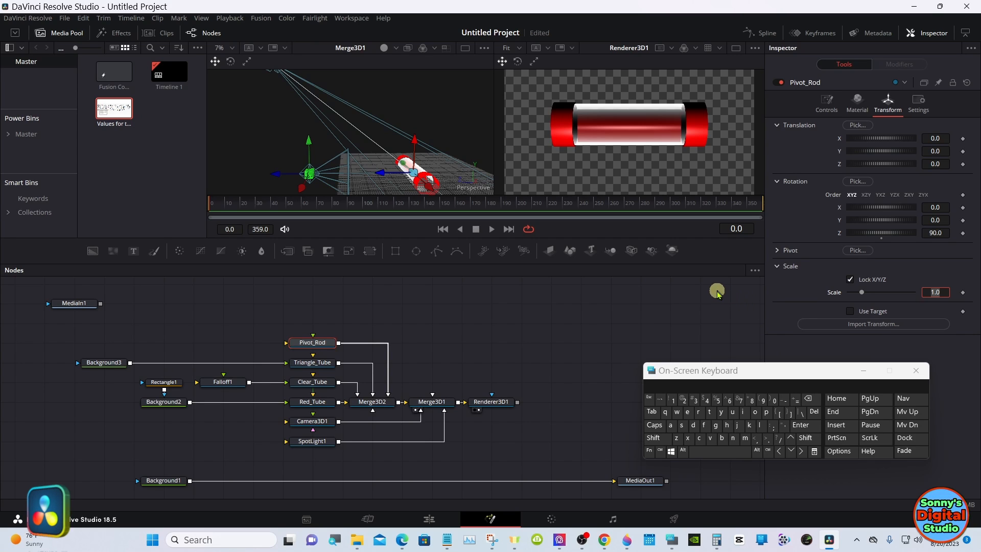
Step: Increase the Pivot_Rod's height to about 7.95 and check it against the dimension list in MediaIn1, returning Merge3D1 to the viewer
left_click(827, 105)
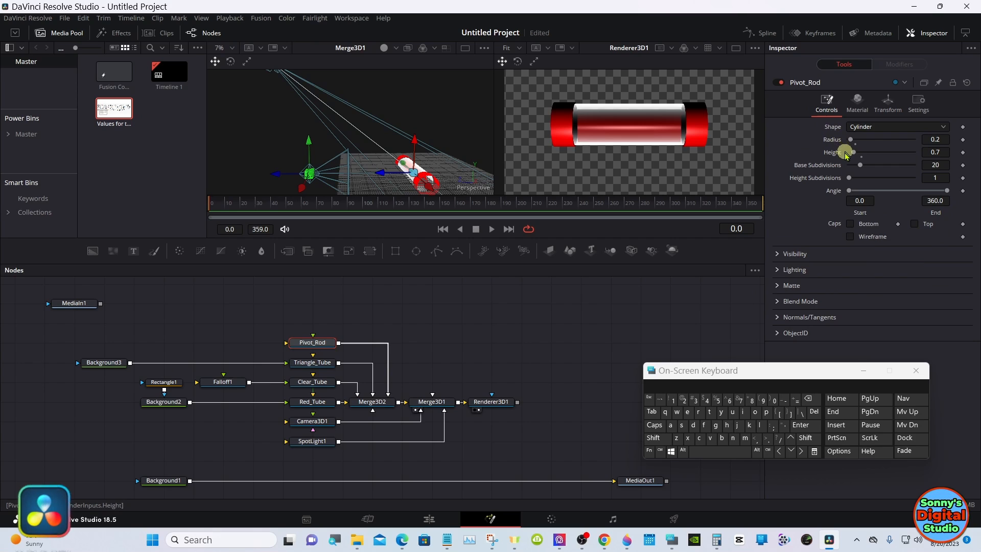
left_click_drag(854, 156, 903, 157)
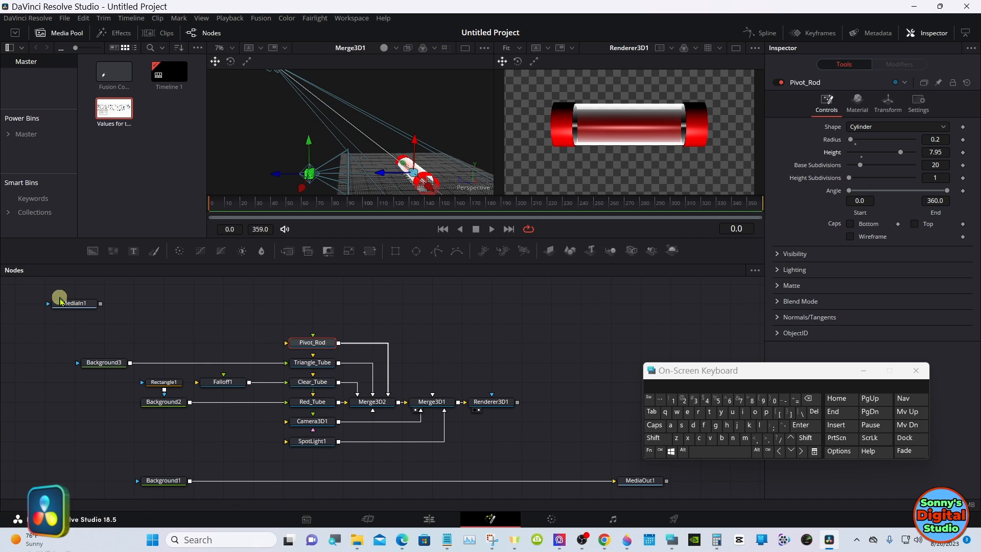
left_click_drag(95, 302, 320, 146)
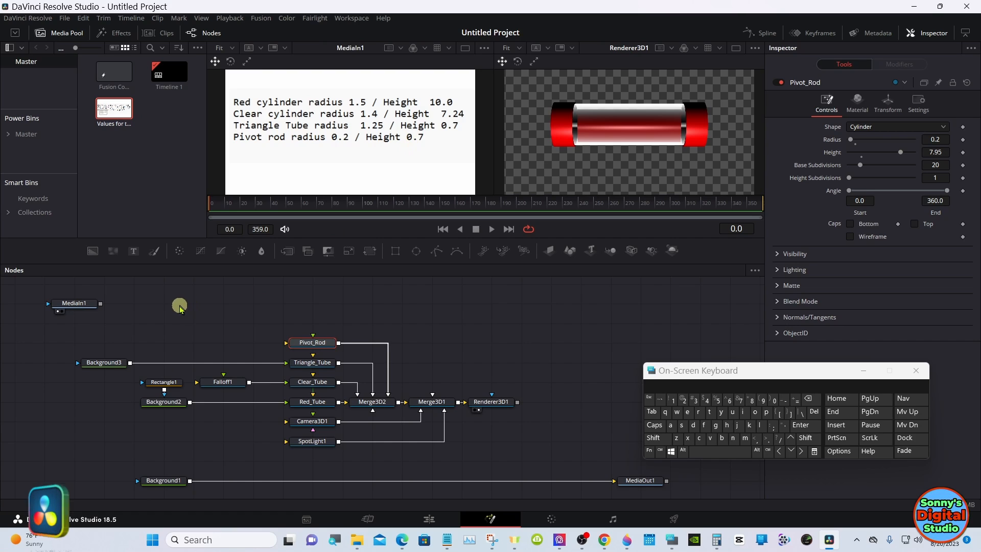
left_click_drag(432, 405, 401, 144)
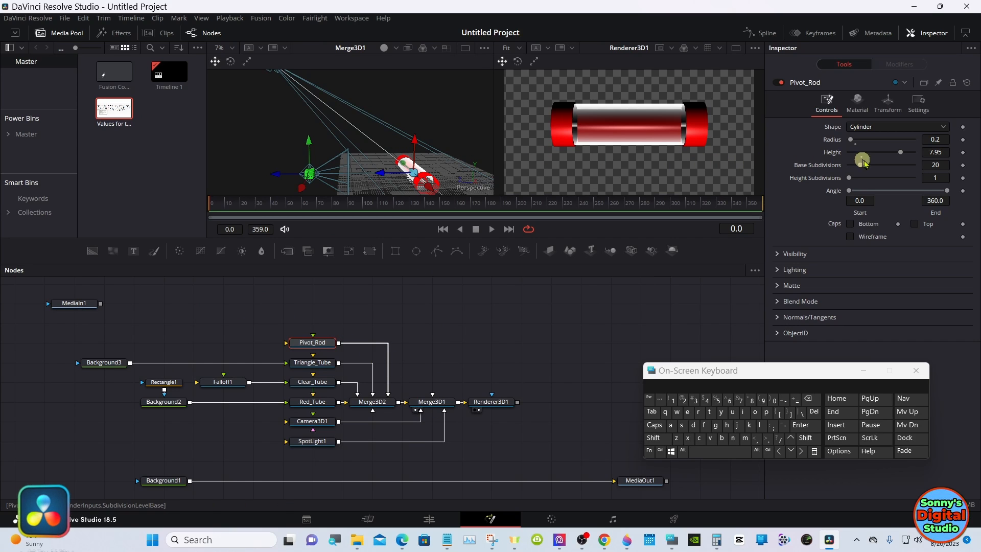
Step: Set the Pivot_Rod cylinder's height to 7 and extend it to about 8.27 so it reaches into both red ends
left_click(945, 152)
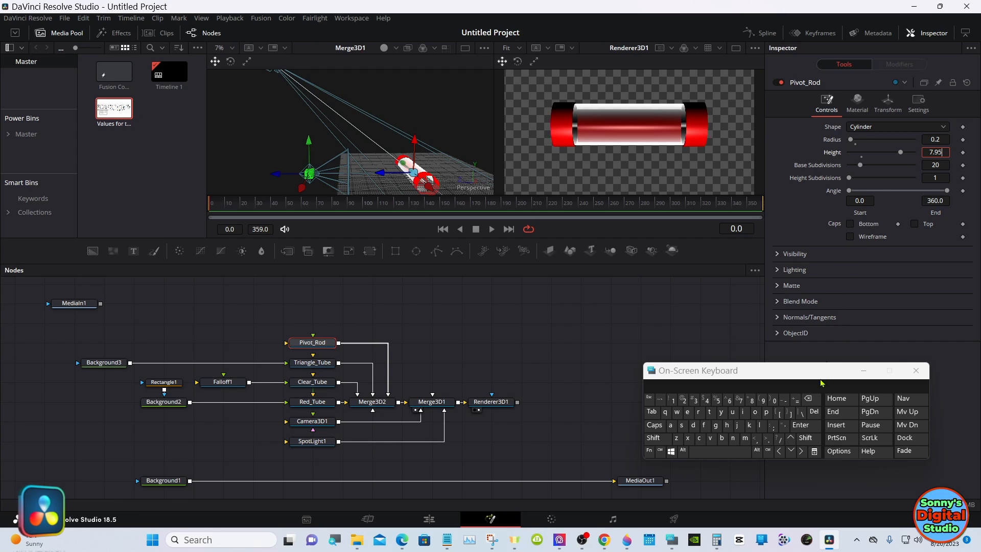
left_click(811, 399)
left_click(811, 399)
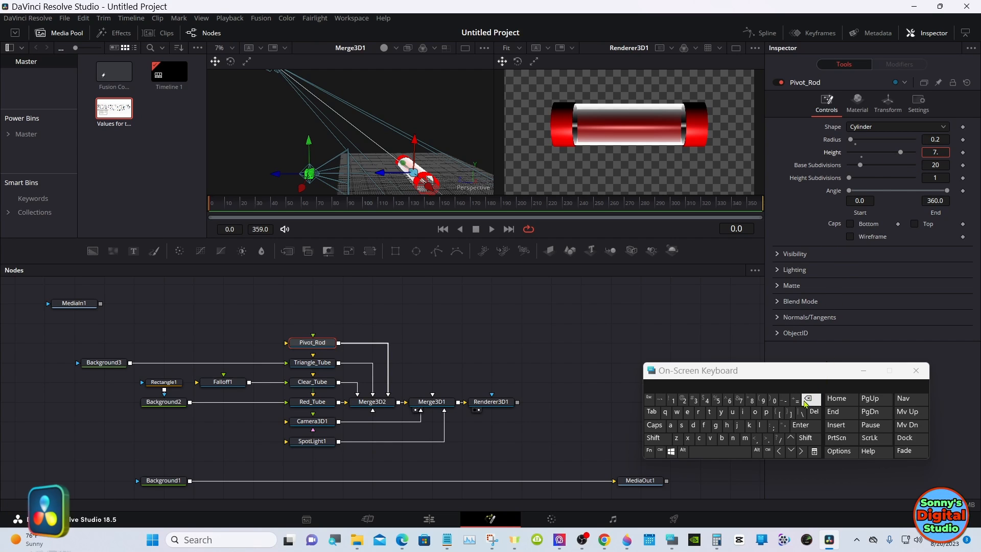
left_click(800, 426)
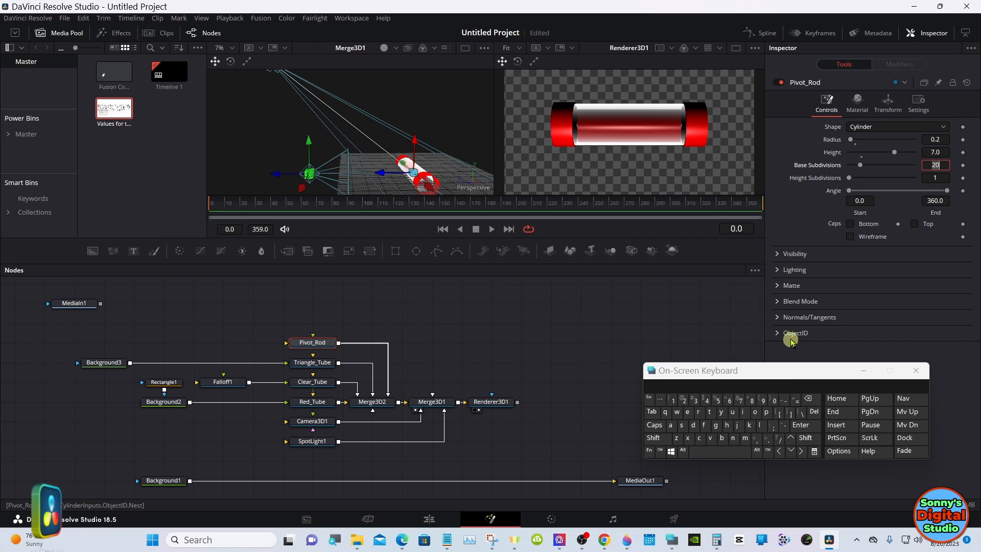
left_click(895, 154)
left_click_drag(896, 156, 903, 155)
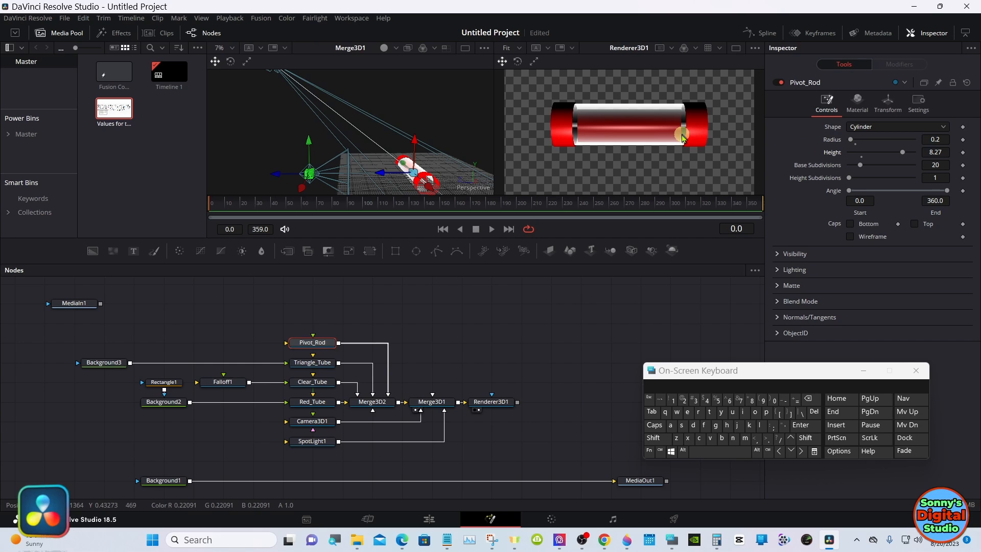
Step: Change the Pivot_Rod's diffuse material color to black (#000000)
left_click(858, 110)
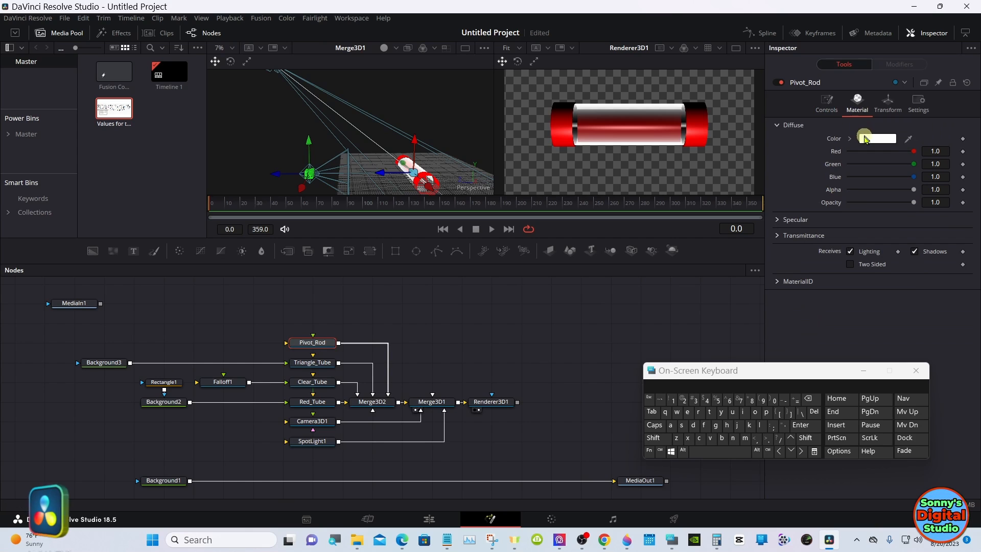
left_click(862, 139)
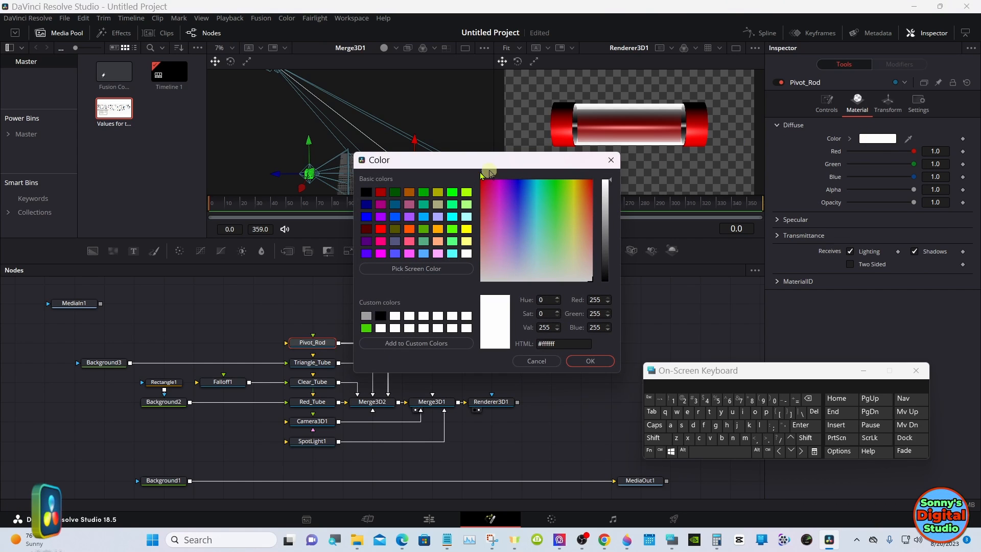
left_click(367, 192)
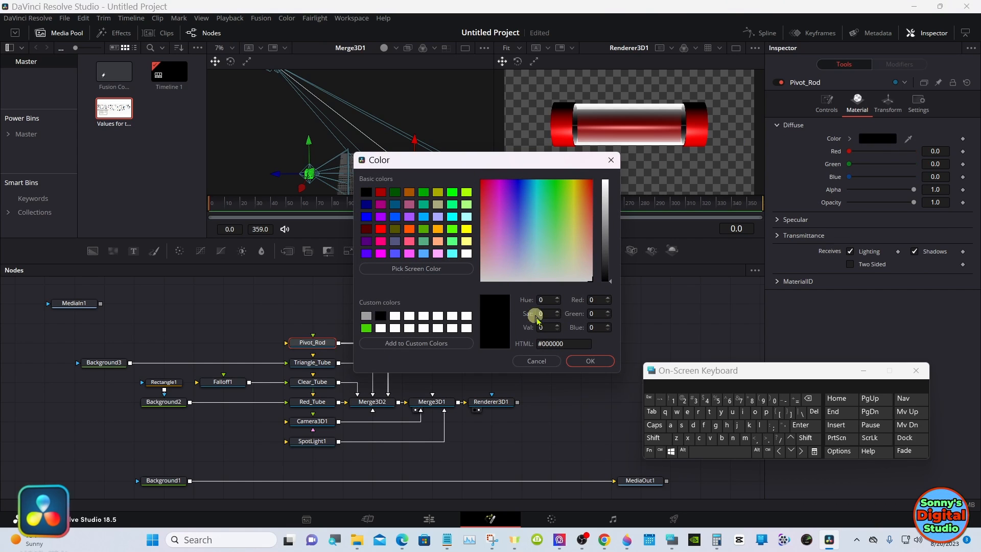
left_click(588, 361)
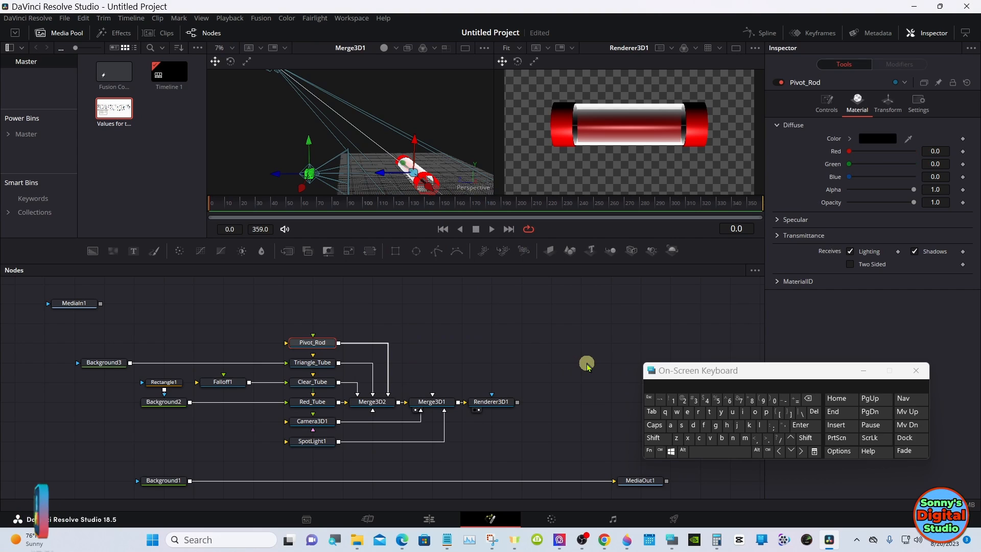
Step: Keyframe the Triangle_Tube's Y rotation at 0 degrees on frame 30
left_click(315, 367)
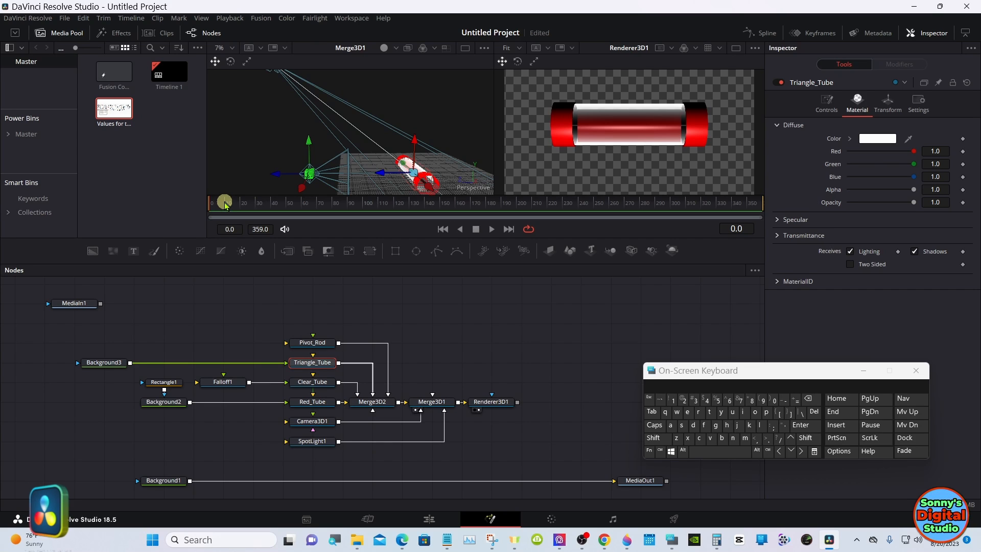
left_click_drag(226, 204, 257, 203)
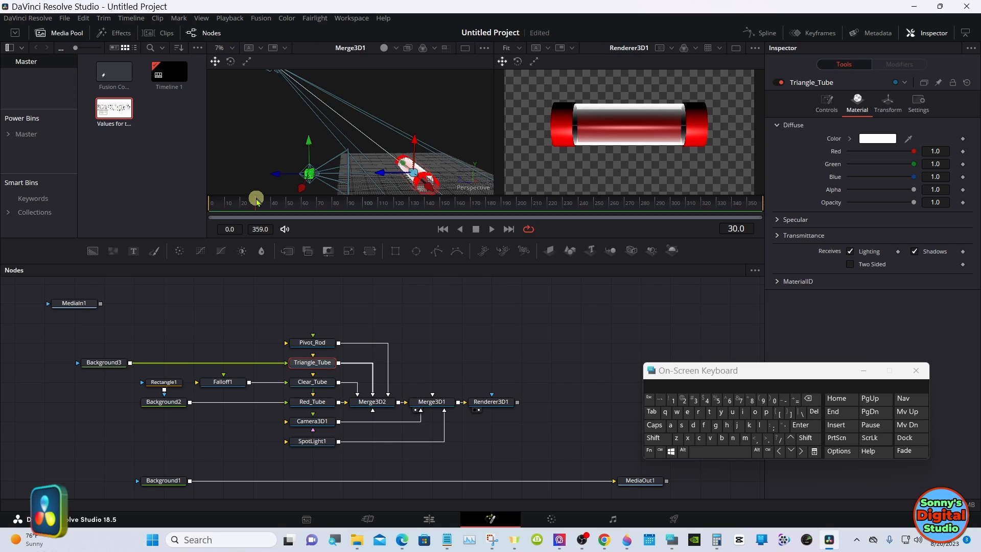
left_click(888, 105)
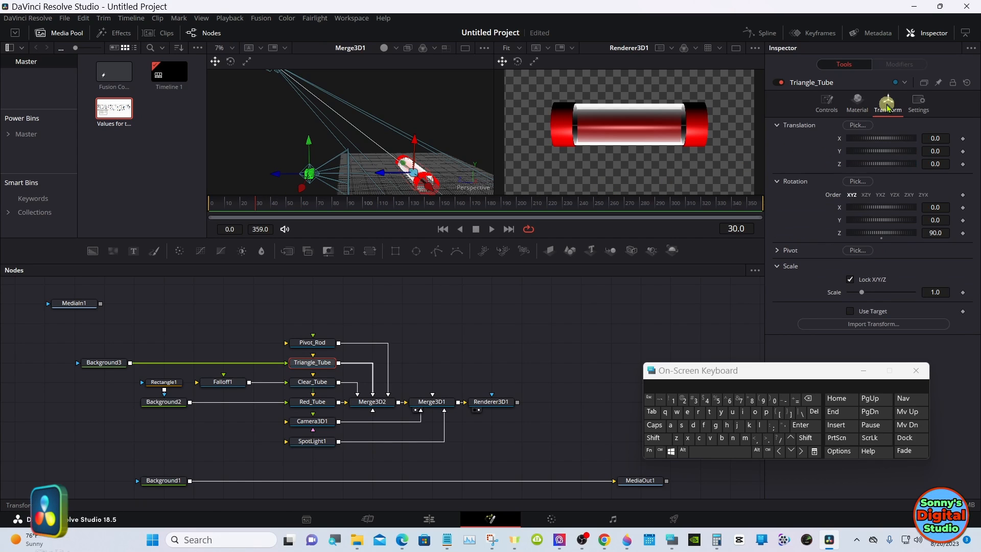
left_click_drag(847, 362, 721, 394)
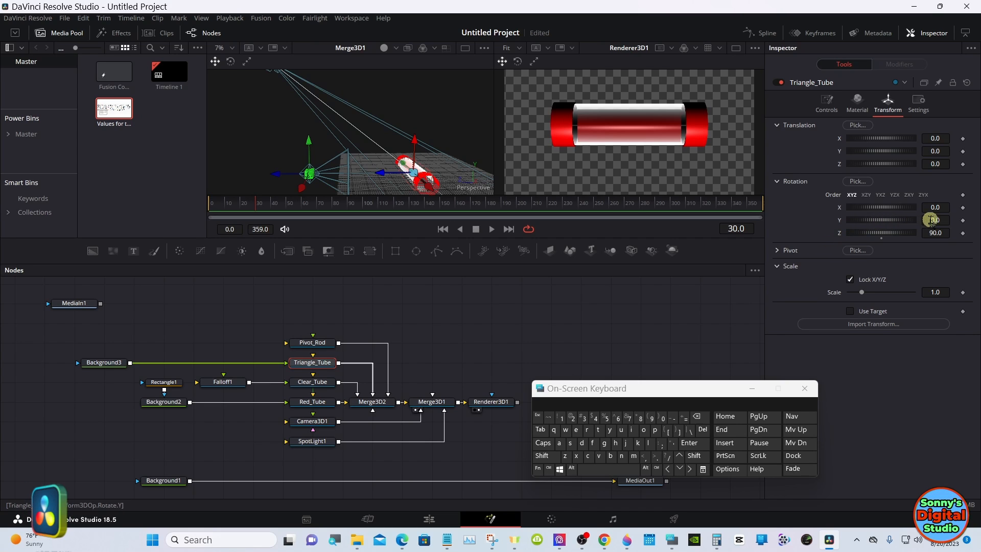
left_click(964, 221)
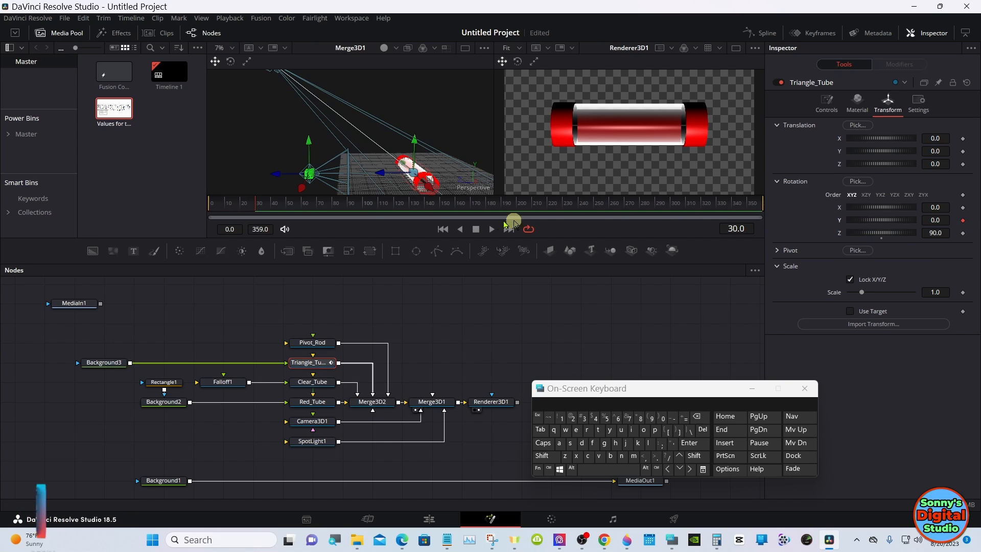
Step: Enlarge the Merge3D1 perspective view and scale it to fit the Pivot_Rod to inspect the triangle tube end-on
right_click(360, 116)
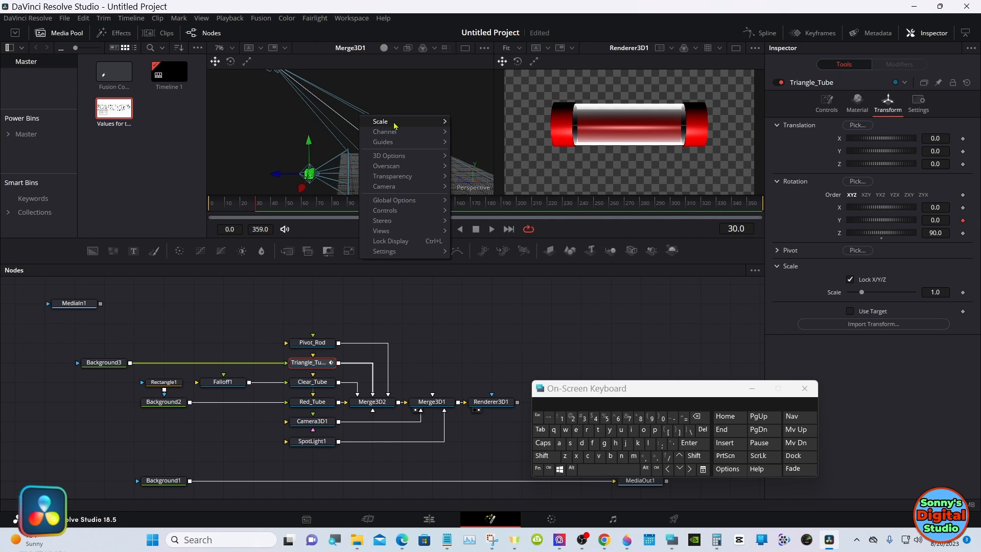
mouse_move(399, 122)
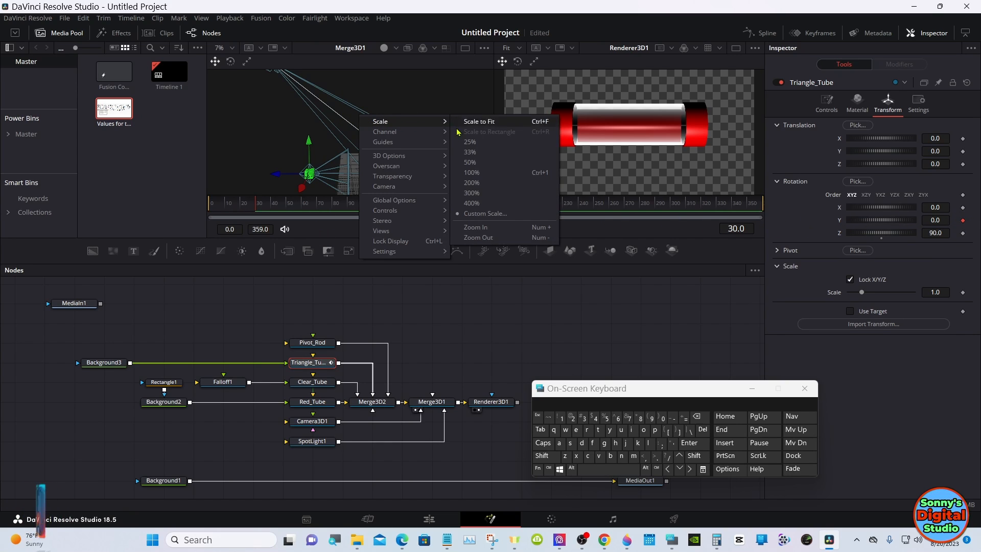
left_click(474, 228)
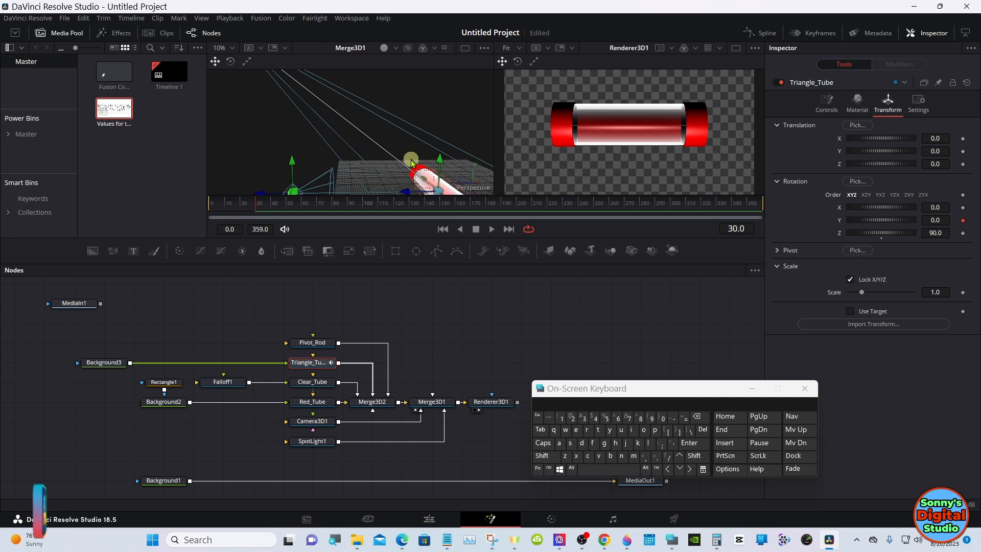
left_click(319, 344)
right_click(340, 134)
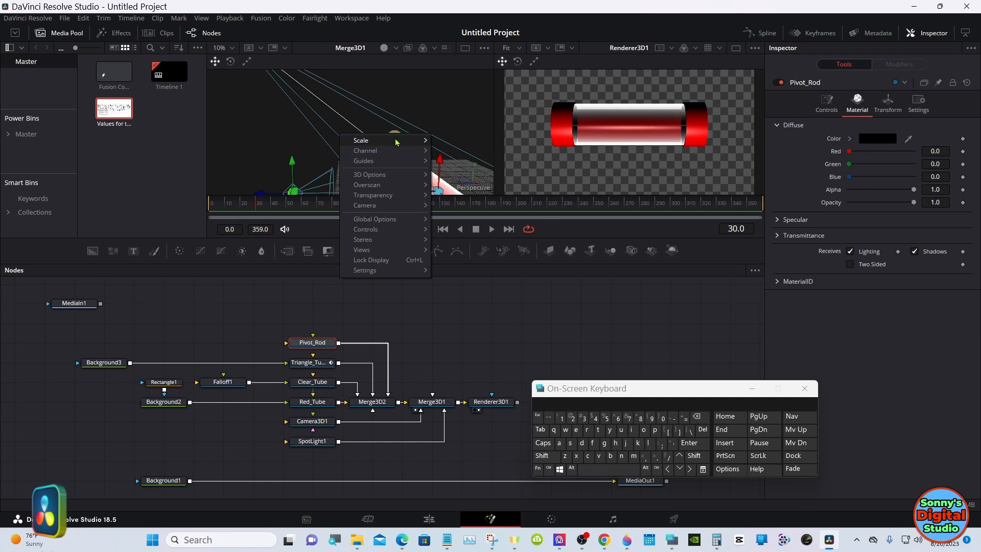
mouse_move(399, 141)
left_click(452, 143)
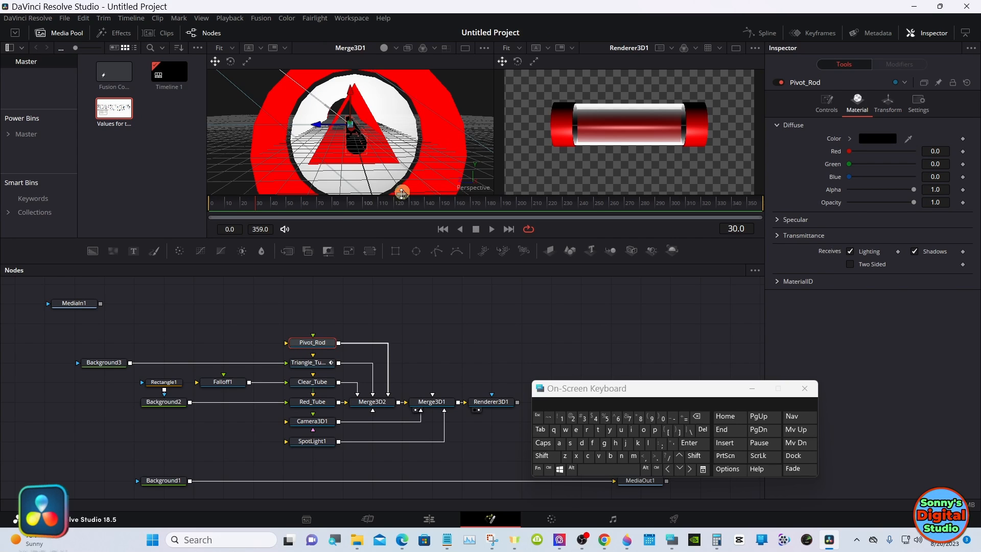
left_click(322, 365)
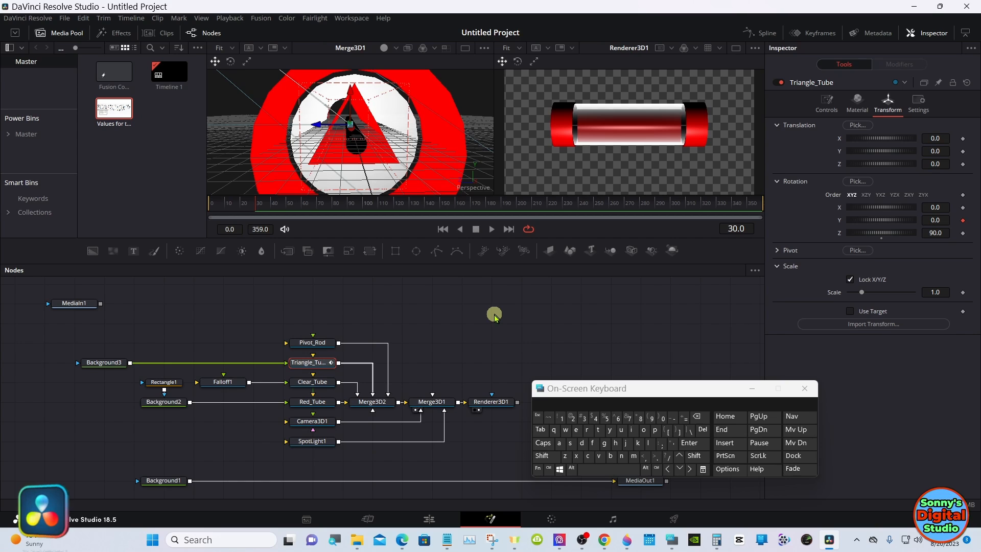
Step: Raise the Red_Tube cylinder's base subdivisions to 100 and check the same setting on the Clear_Tube
left_click(317, 401)
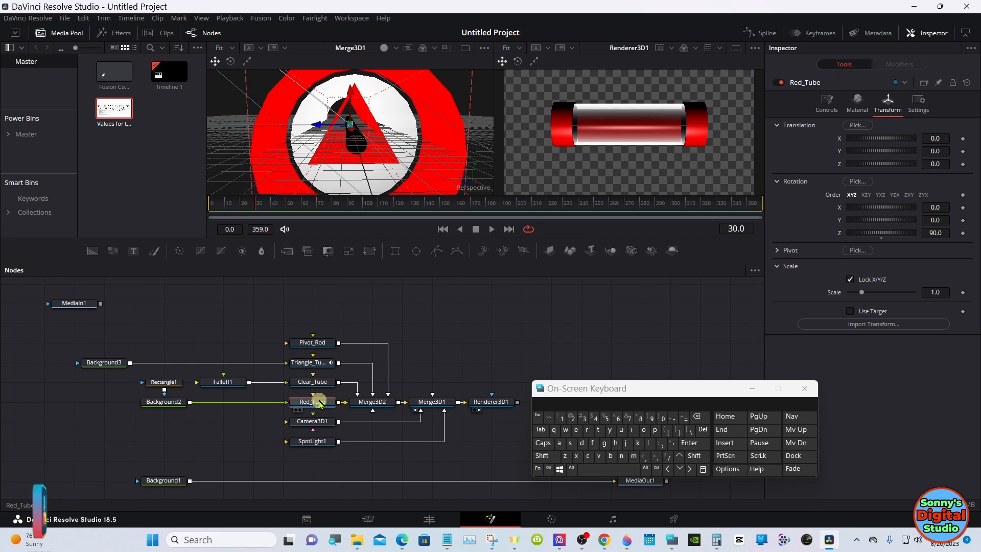
left_click(827, 107)
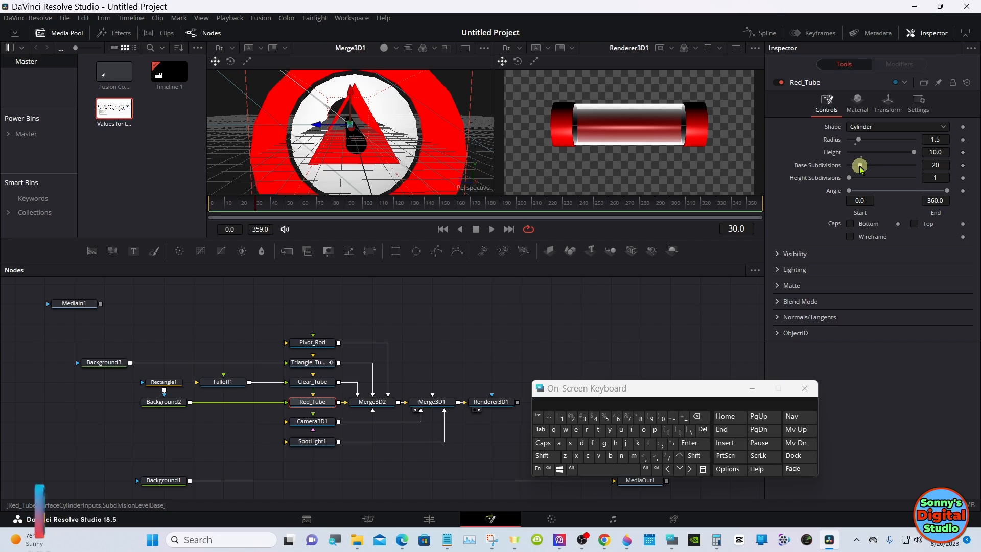
left_click_drag(861, 168, 866, 169)
left_click_drag(886, 166, 935, 165)
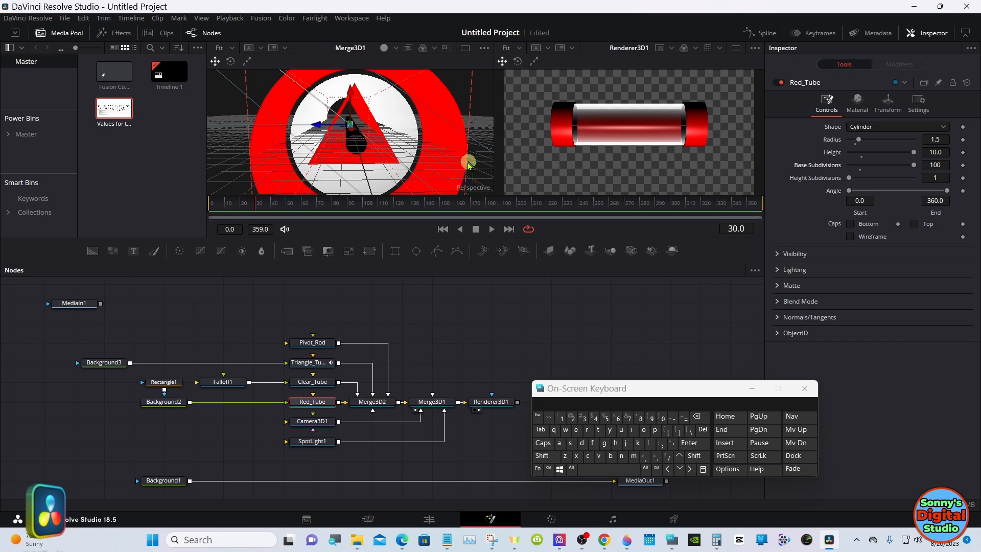
left_click(321, 383)
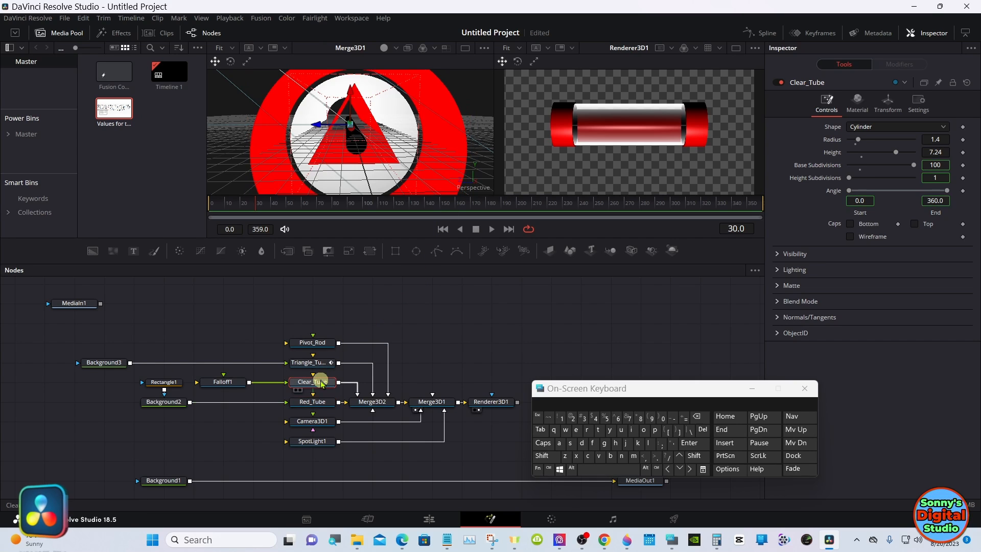
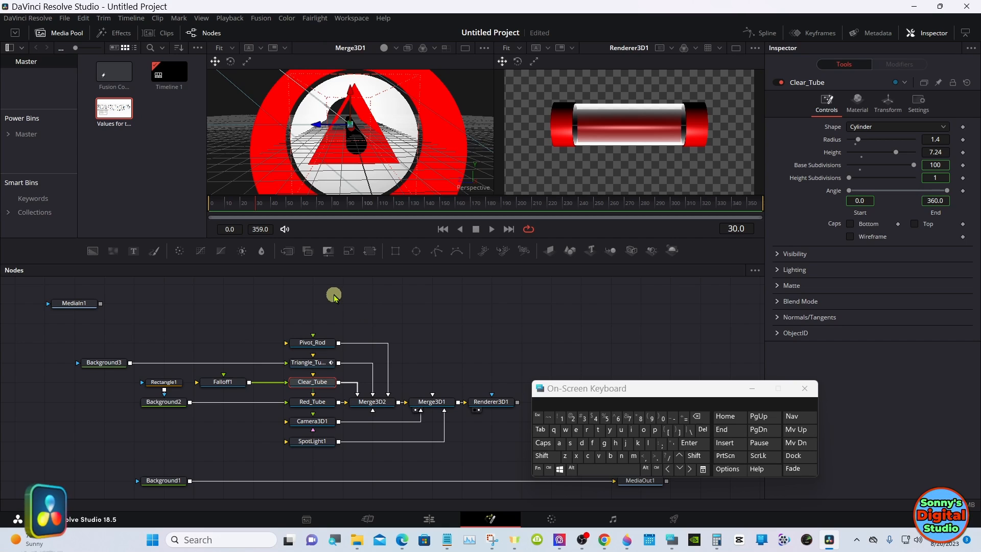
Step: Keyframe the Triangle_Tube's Y rotation at -122 degrees on frame 90
left_click(321, 364)
left_click(343, 292)
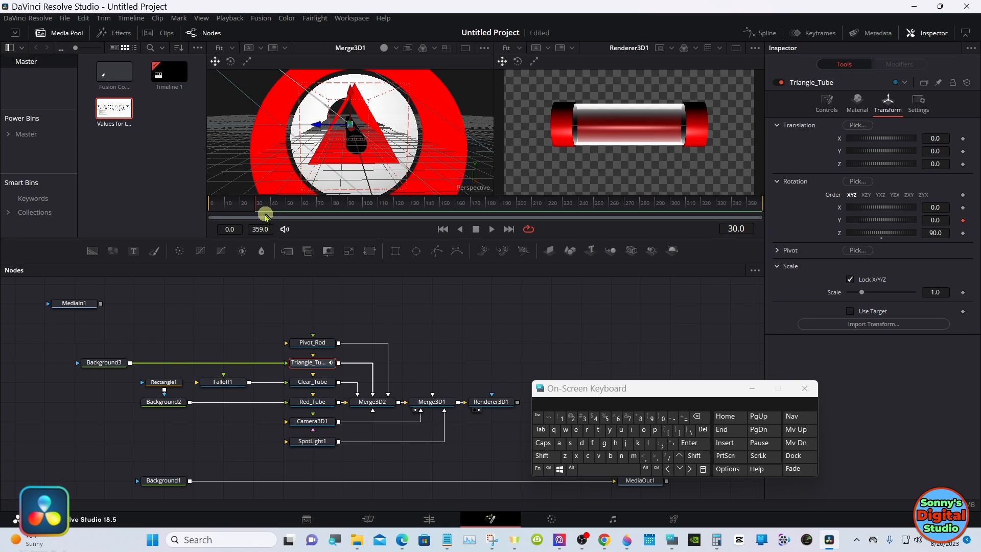
left_click_drag(266, 218, 307, 210)
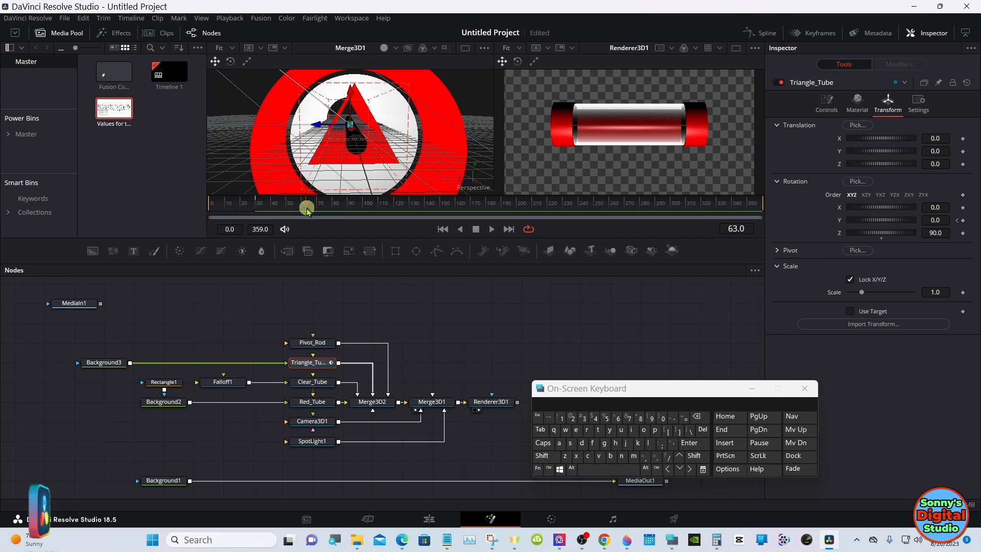
left_click_drag(308, 210, 349, 210)
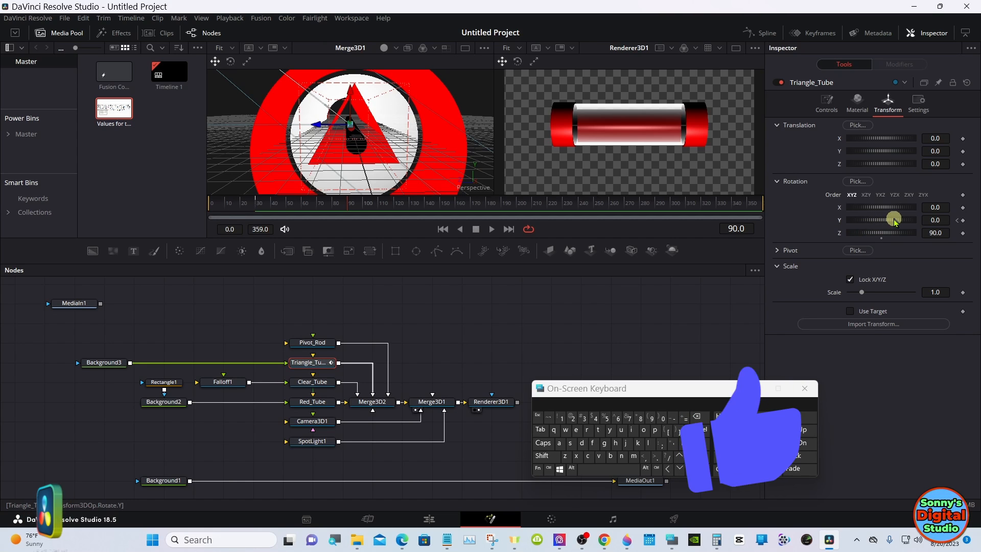
mouse_move(894, 218)
left_mouse_down()
mouse_move(905, 217)
mouse_move(871, 227)
mouse_move(879, 221)
left_mouse_up()
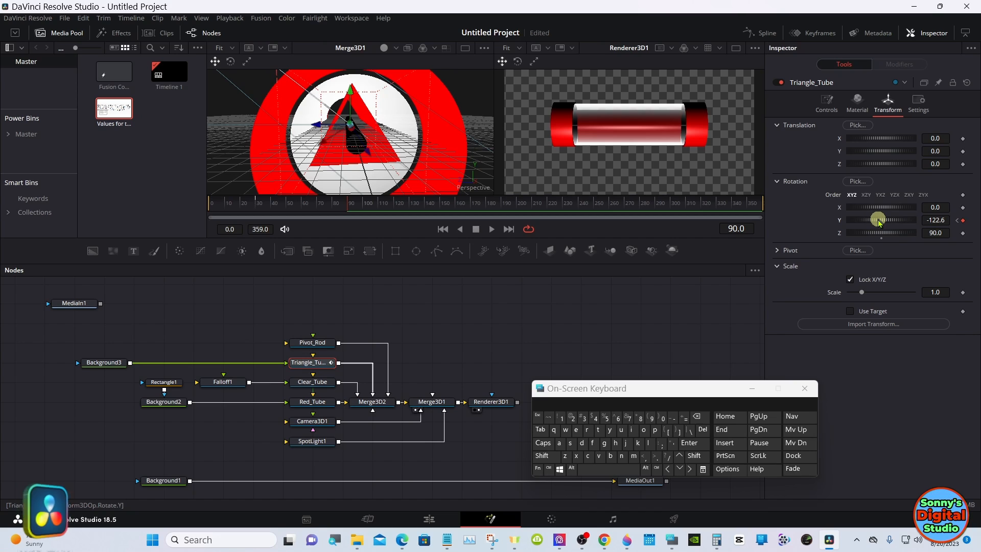
left_click(948, 220)
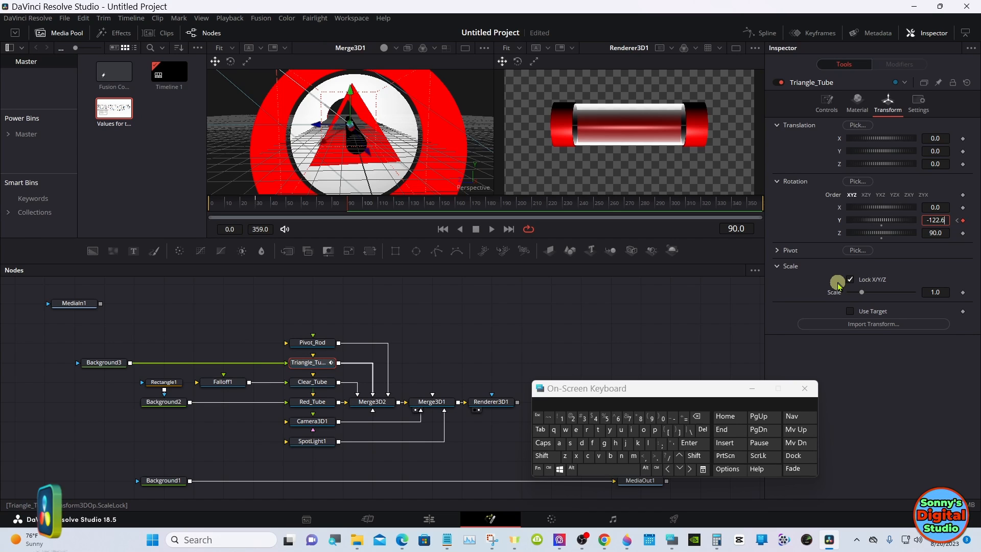
left_click(697, 418)
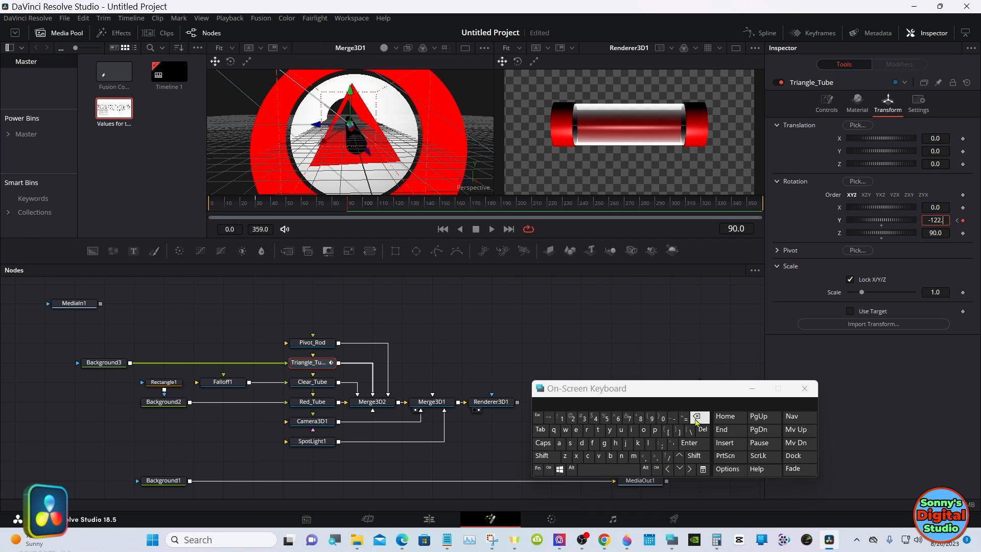
left_click(691, 443)
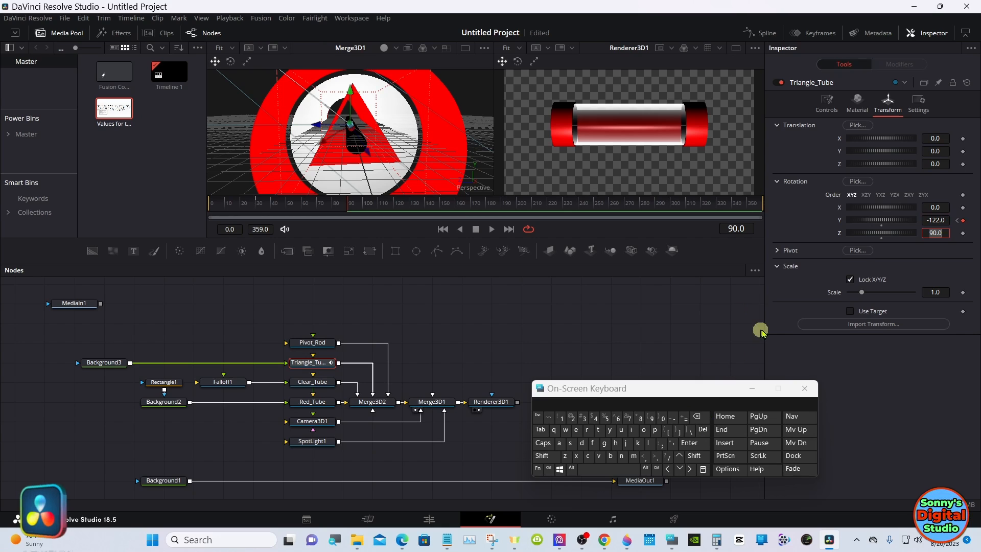
left_click(781, 319)
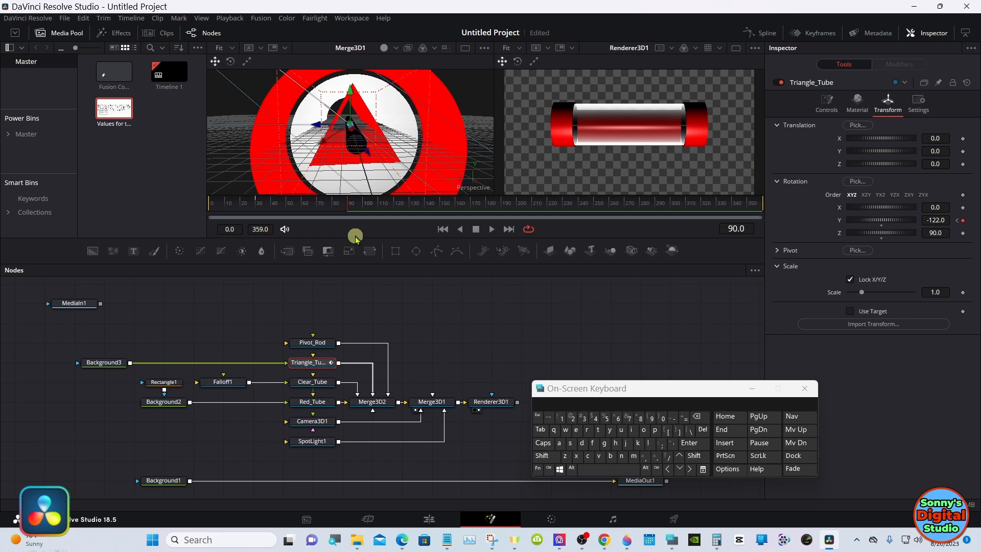
Step: Keyframe the Triangle_Tube's Y rotation at -239.4 degrees on frame 150
left_click_drag(348, 204, 442, 222)
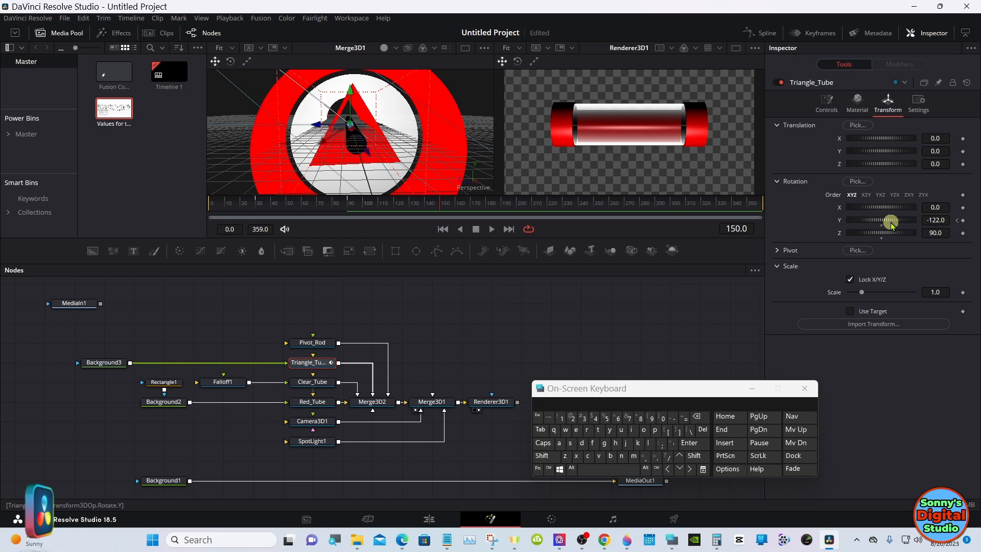
left_click_drag(892, 225, 868, 221)
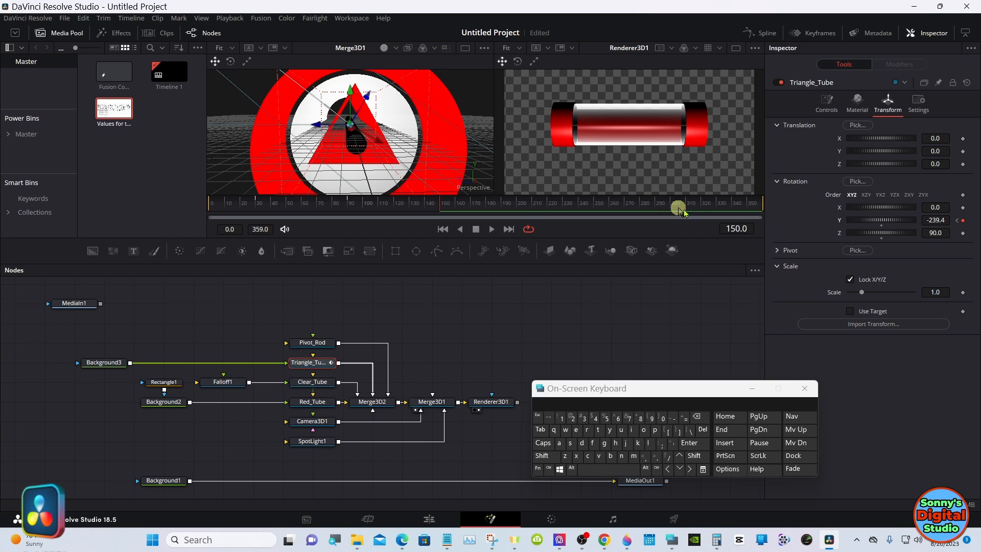
Step: Set the Y rotation of Triangle_Tube to -242 at frame 150
left_click(949, 220)
left_click(698, 417)
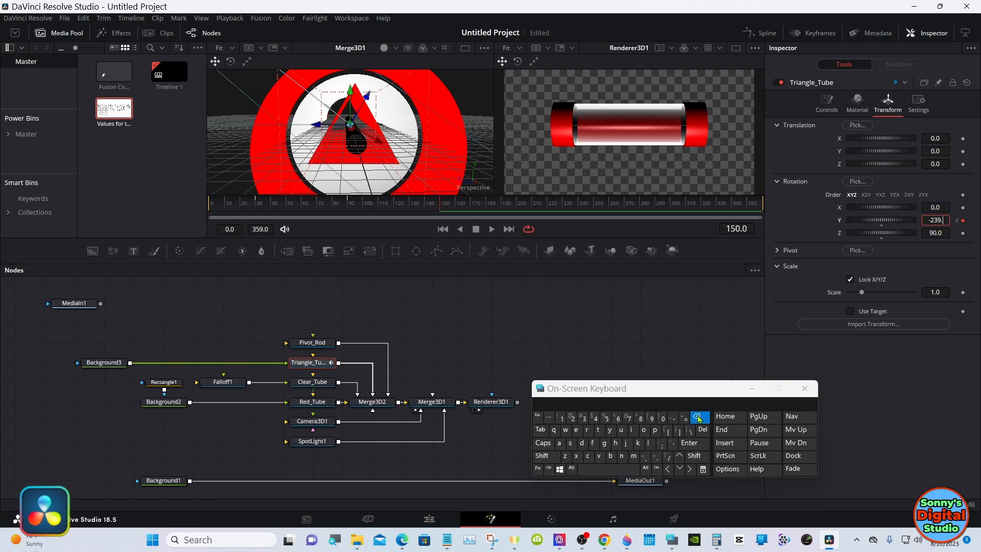
left_click(697, 417)
left_click(698, 417)
left_click(698, 417)
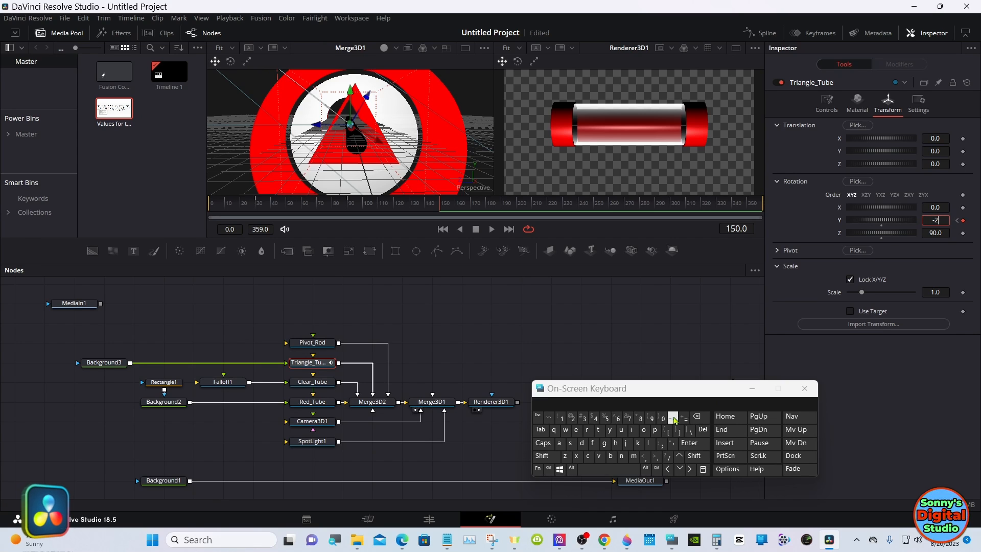
left_click(594, 418)
left_click(594, 418)
left_click(689, 443)
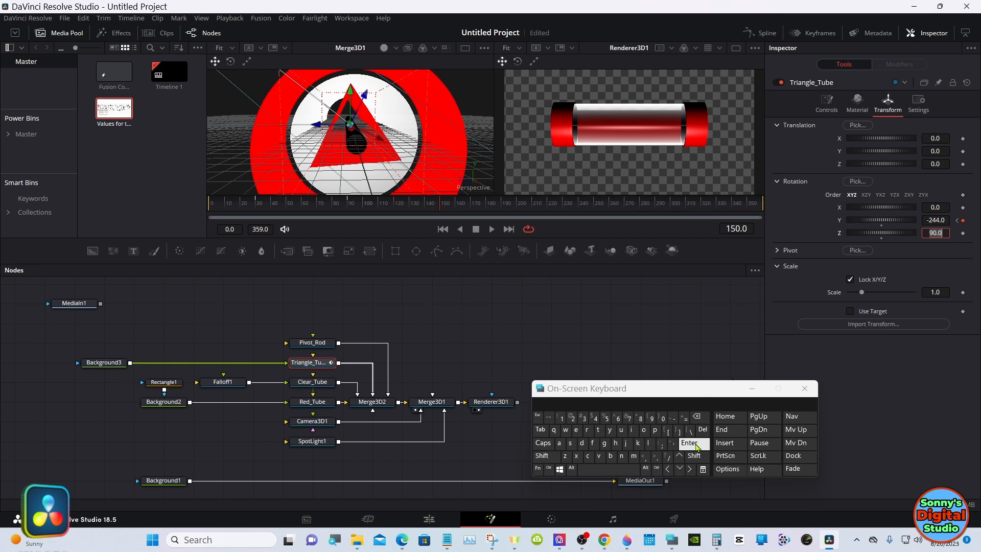
left_click(702, 333)
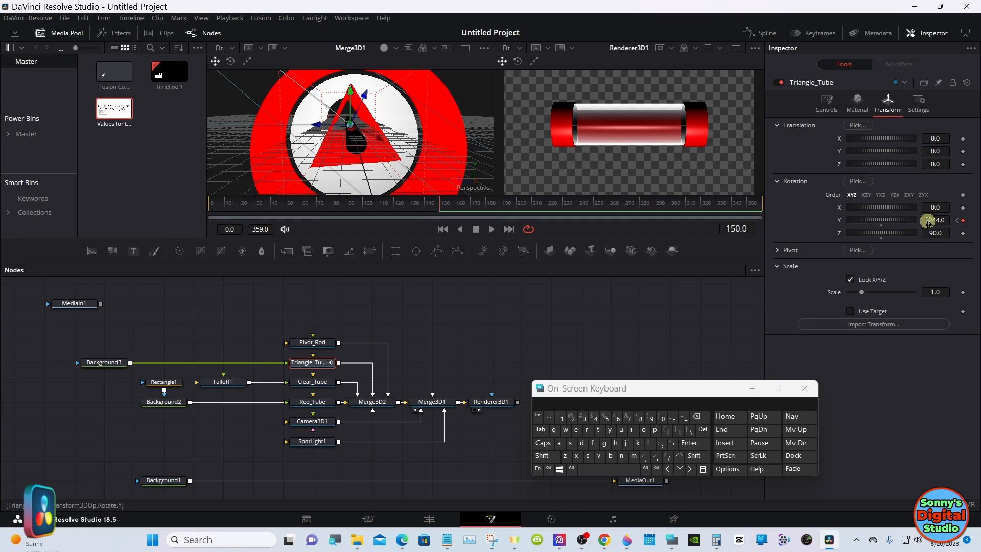
left_click_drag(933, 221, 935, 222)
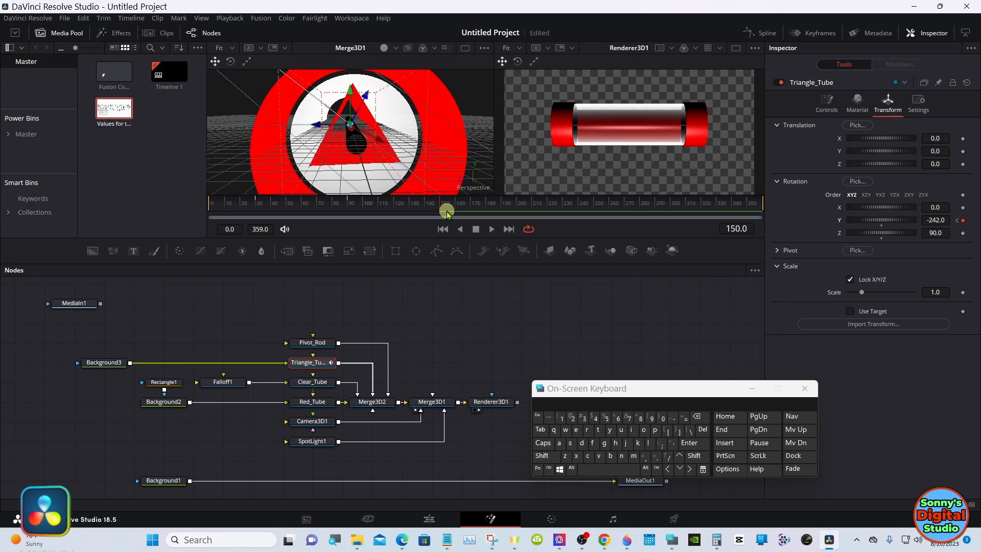
Step: Keyframe the Y rotation of Triangle_Tube at -360 on frame 210
left_click_drag(447, 214, 532, 212)
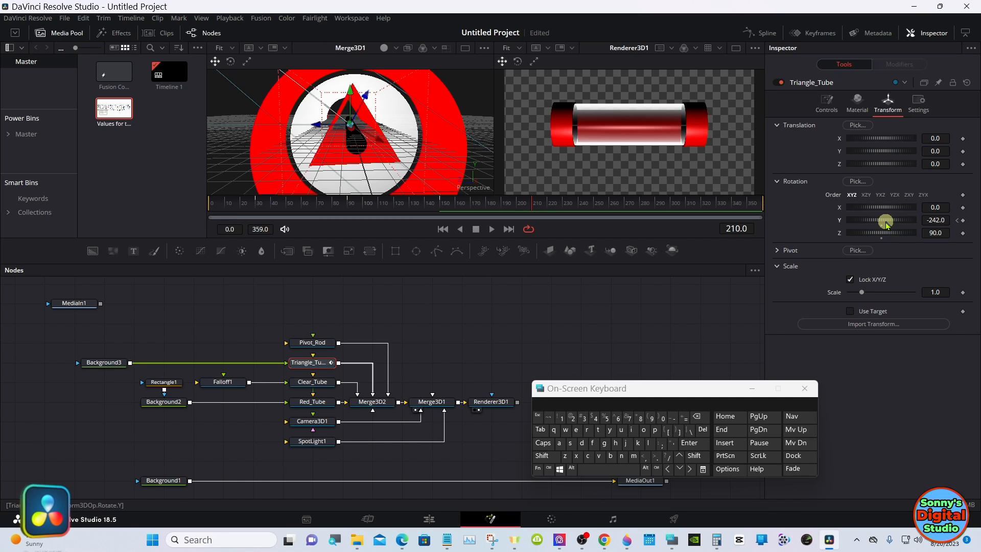
left_click_drag(887, 221, 863, 216)
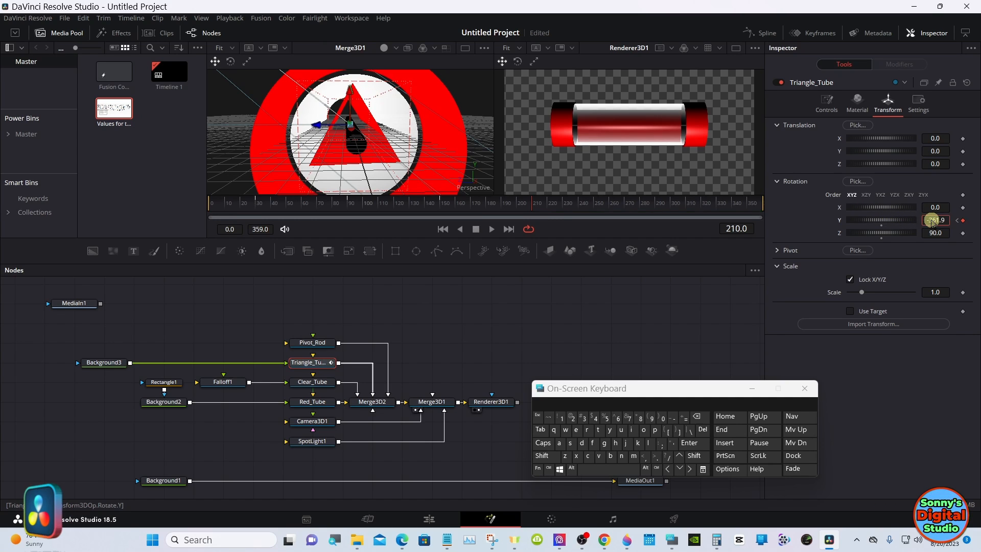
left_click_drag(928, 219, 932, 218)
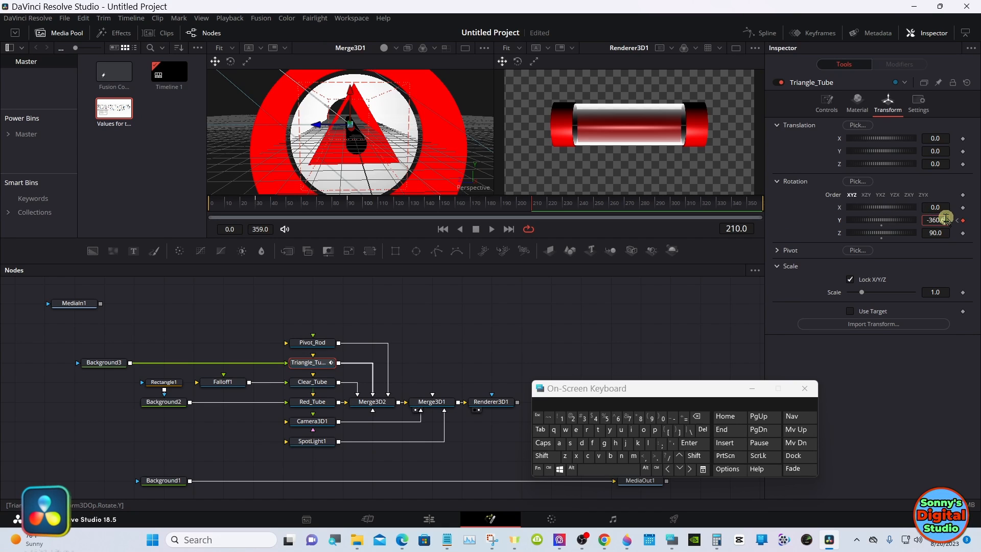
left_click(700, 418)
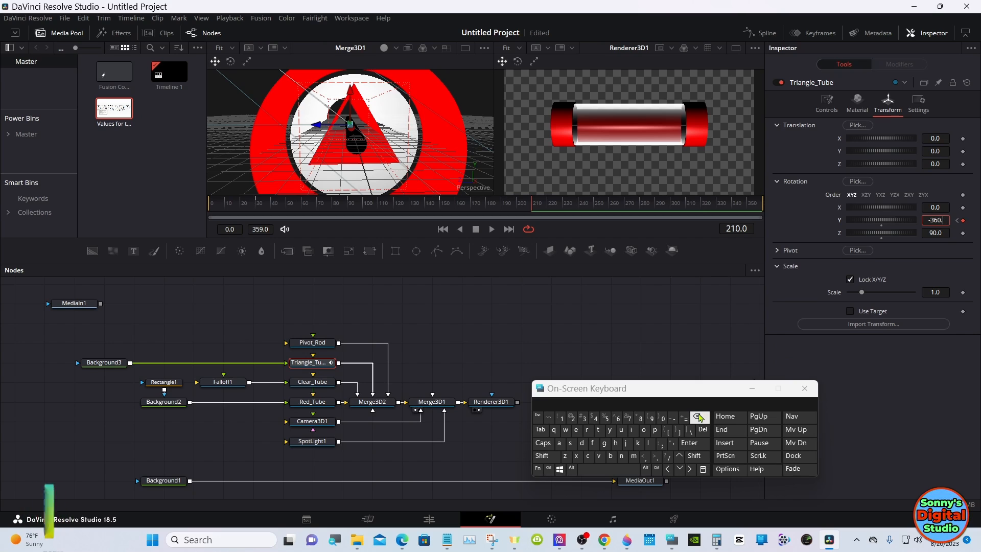
left_click(689, 443)
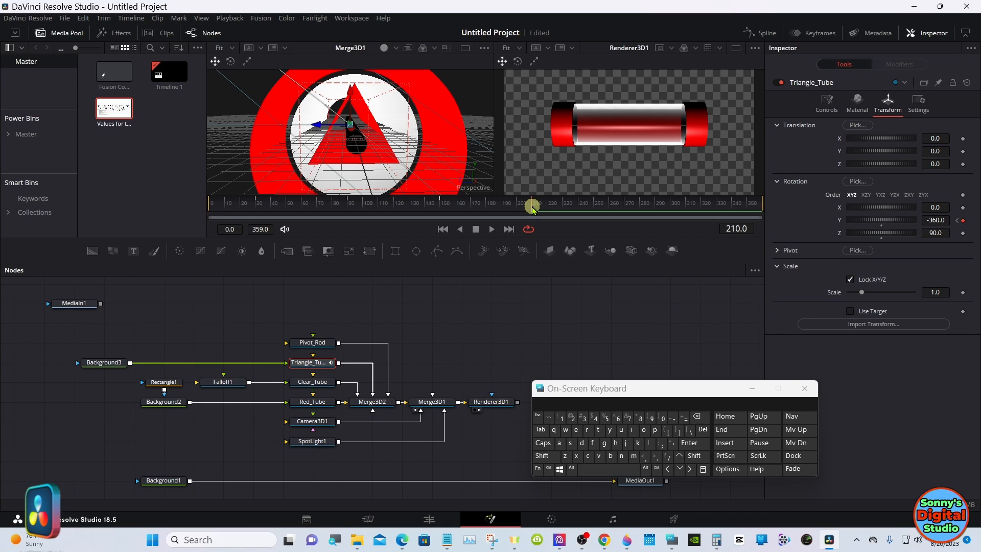
Step: Keyframe the Y rotation of Triangle_Tube at -480 on frame 270
left_click_drag(532, 208, 628, 210)
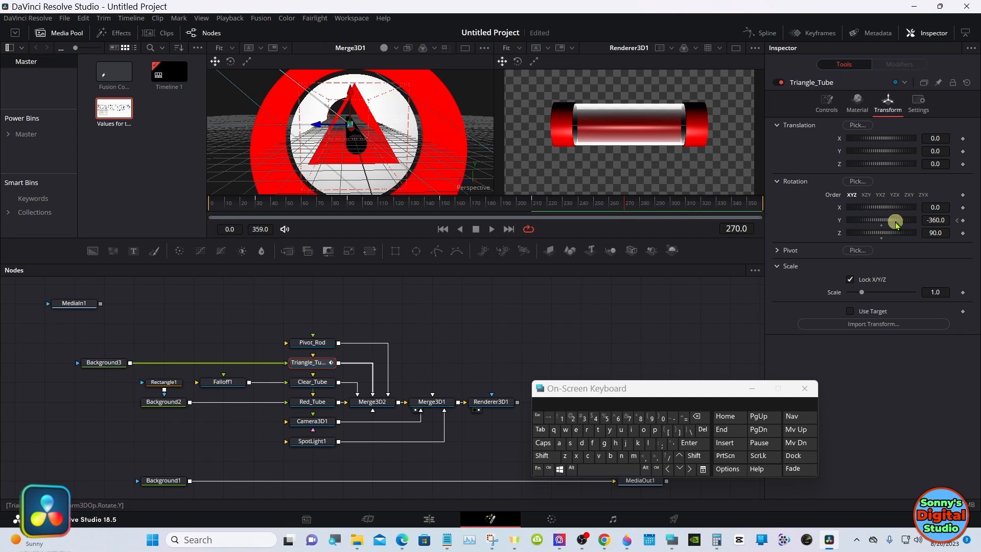
mouse_move(896, 223)
left_mouse_down()
mouse_move(872, 211)
mouse_move(888, 220)
left_mouse_up()
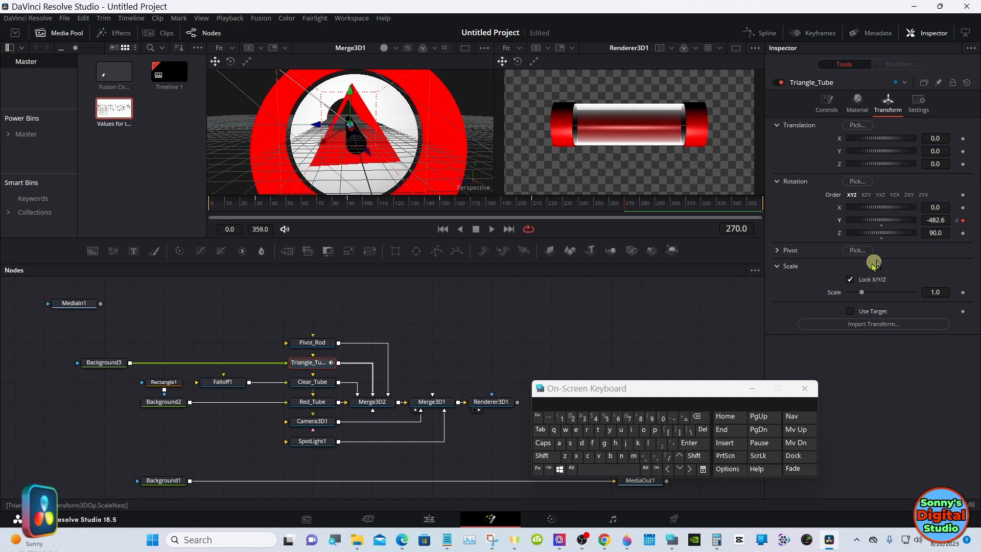
left_click(646, 469)
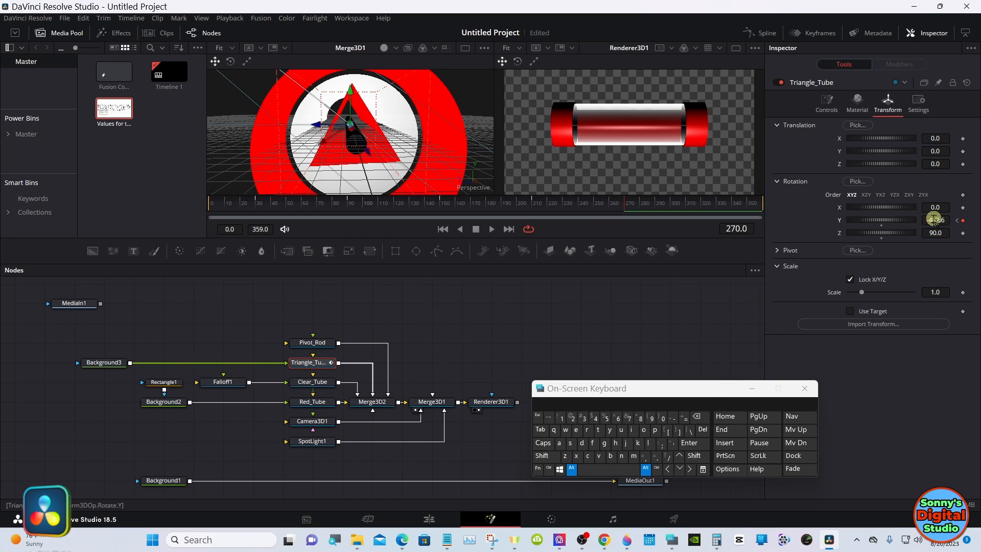
scroll(934, 220, "up", 6)
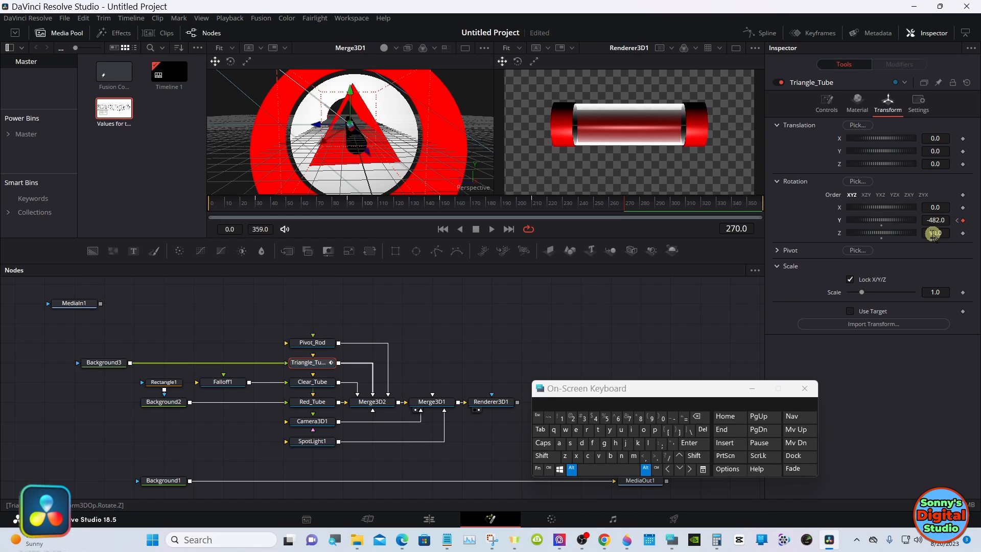
scroll(934, 220, "up", 3)
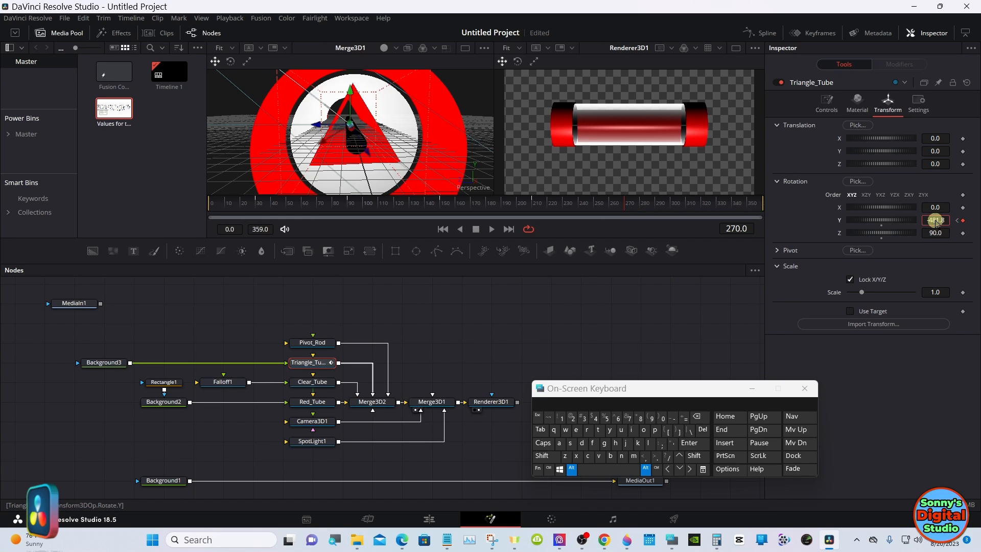
scroll(935, 218, "up", 7)
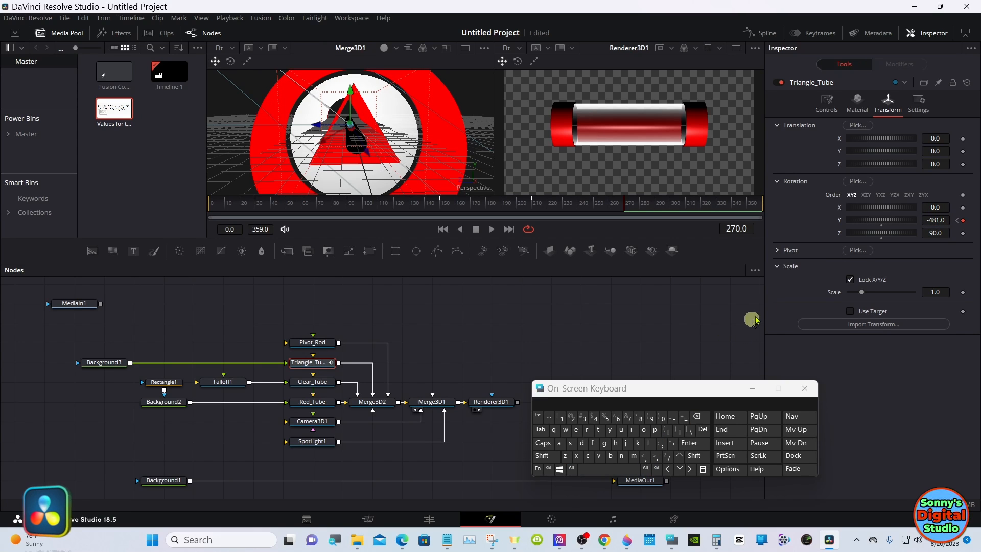
left_click(945, 219)
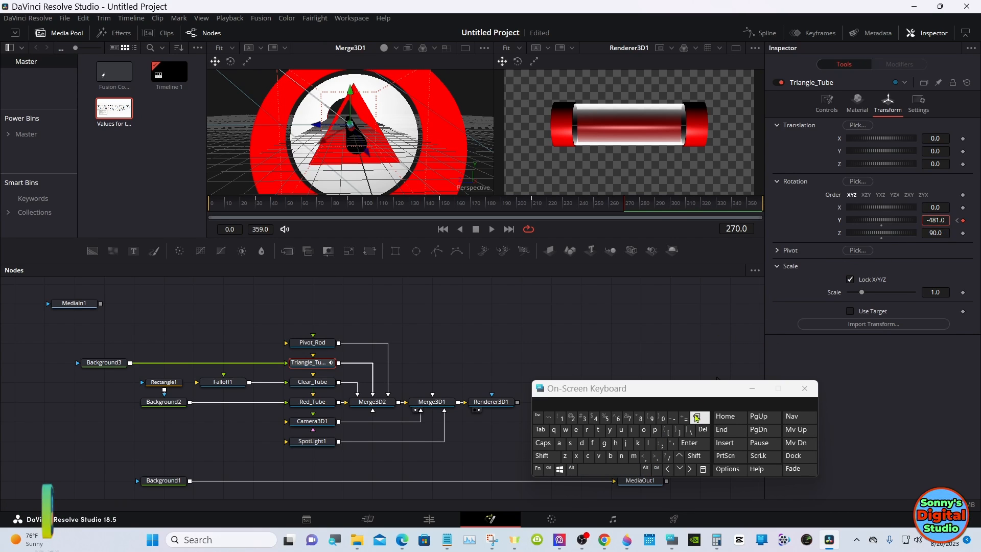
left_click(663, 418)
left_click(689, 443)
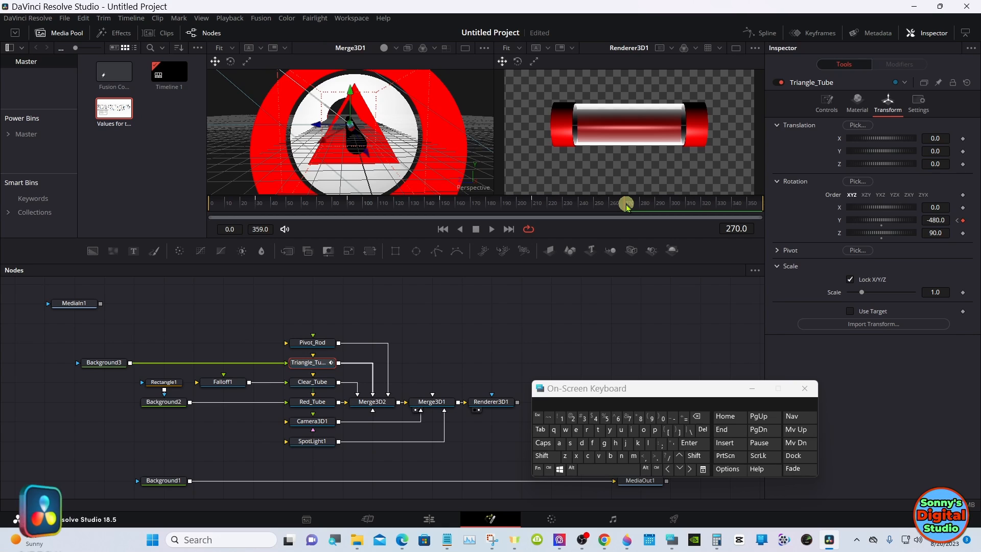
Step: Keyframe the Y rotation of Triangle_Tube at -600 on frame 330, and minimize the on-screen keyboard
left_click_drag(627, 205, 718, 209)
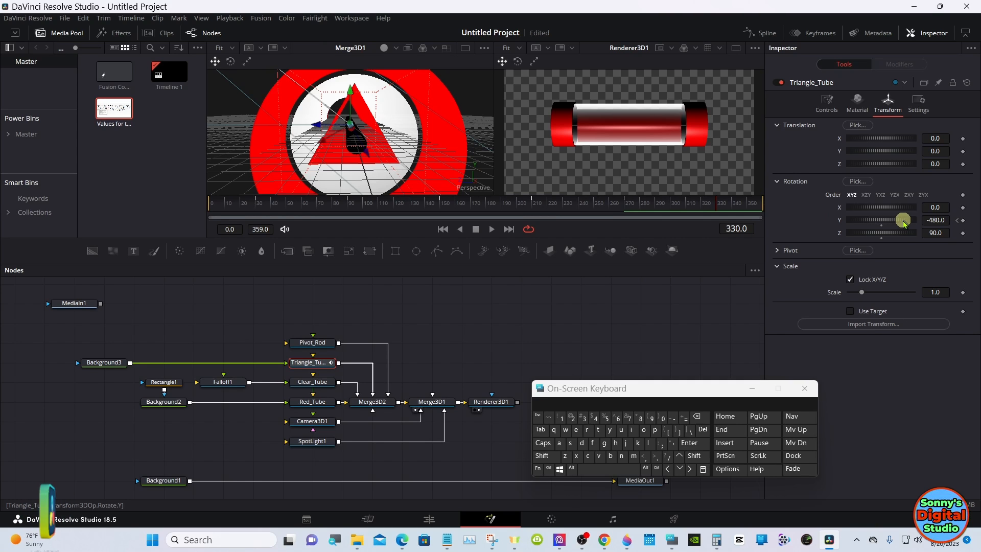
left_click_drag(903, 221, 874, 214)
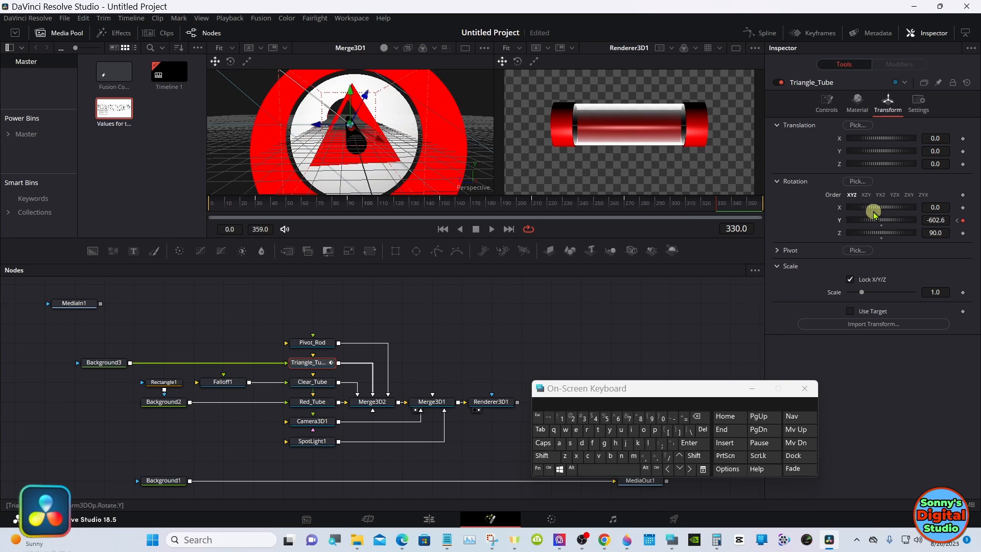
left_click(940, 220)
left_click(696, 416)
left_click(697, 416)
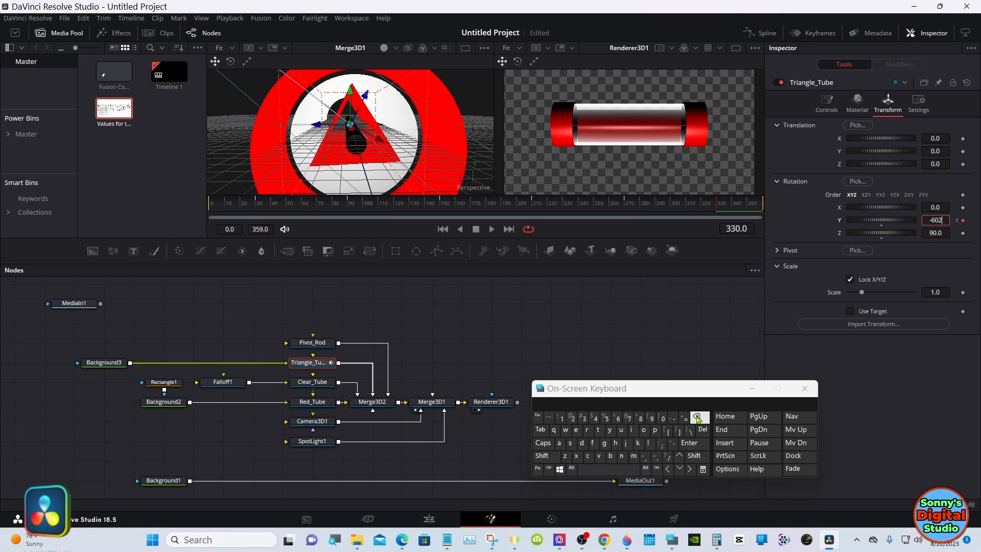
left_click(696, 416)
left_click(663, 419)
left_click(690, 443)
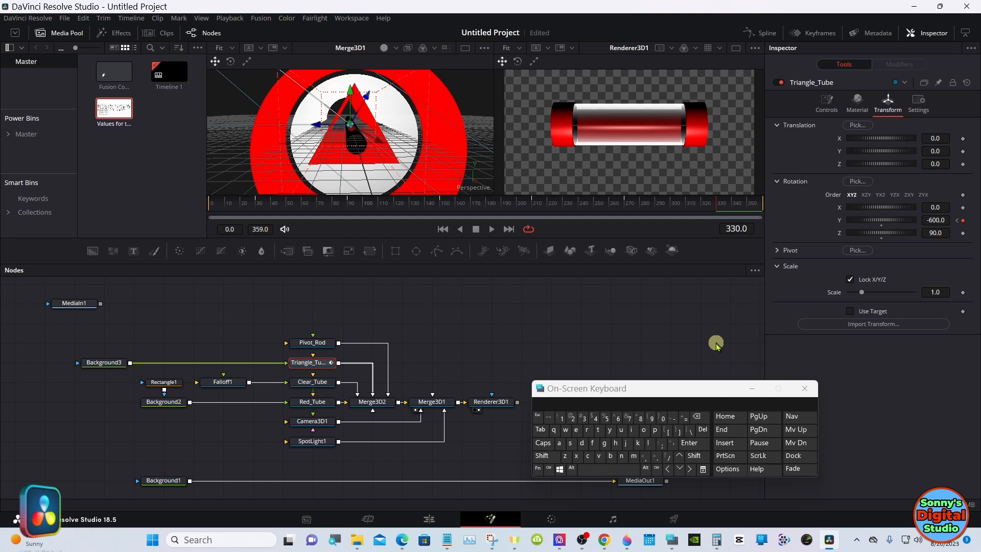
left_click(752, 389)
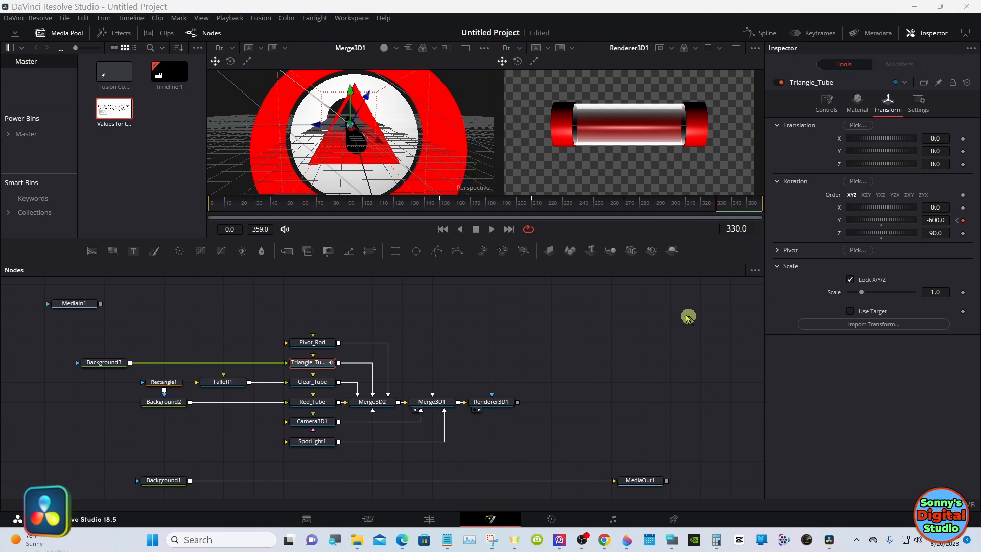
Step: Return the playhead to frame 30 and scale the Merge3D1 perspective view to fit the whole scene
left_click(484, 209)
left_click_drag(484, 209, 257, 213)
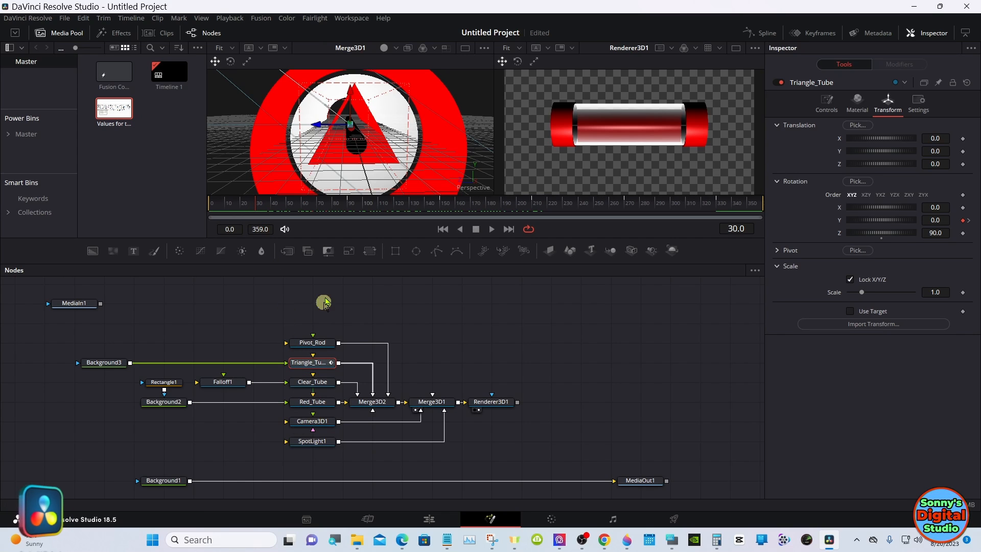
right_click(347, 135)
mouse_move(401, 143)
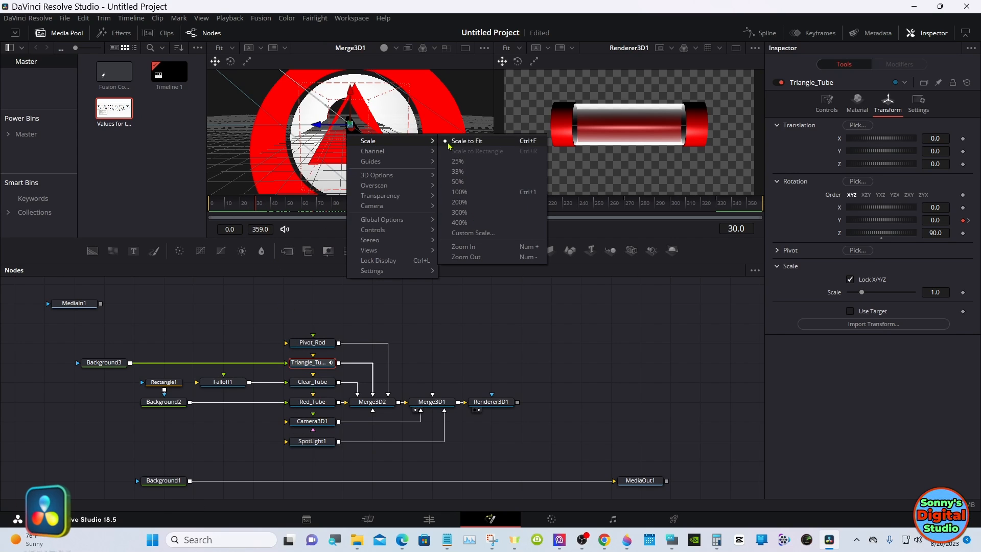
left_click(459, 144)
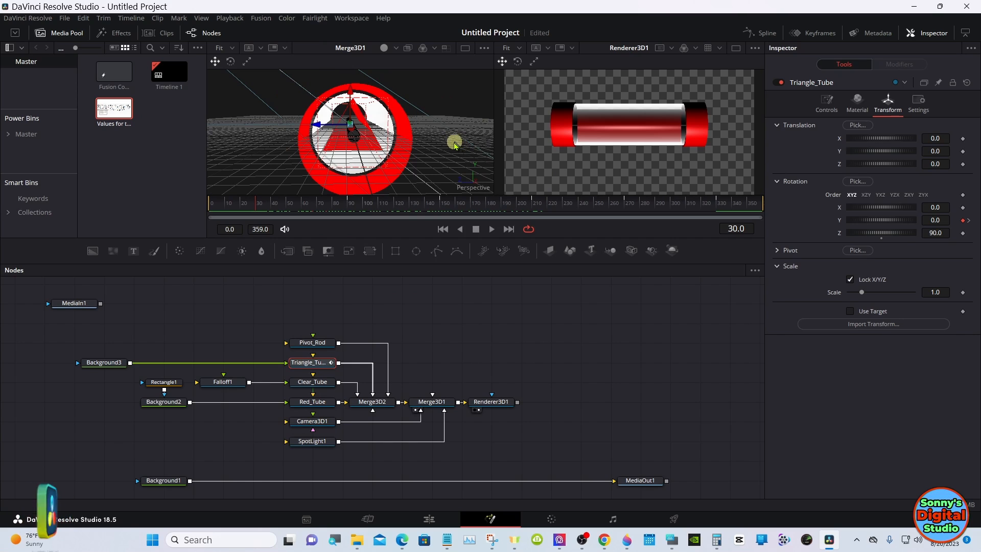
right_click(441, 144)
left_click(442, 295)
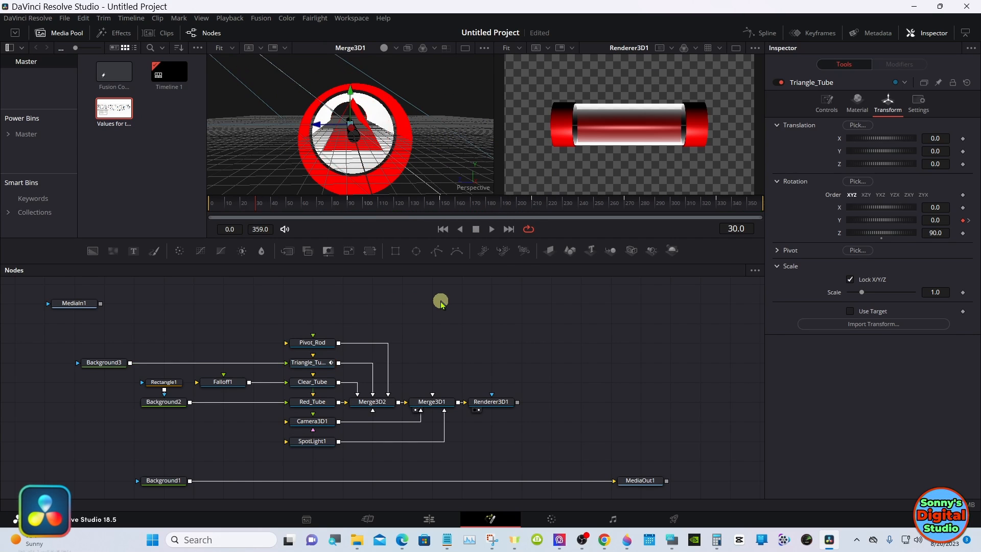
right_click(414, 101)
mouse_move(487, 110)
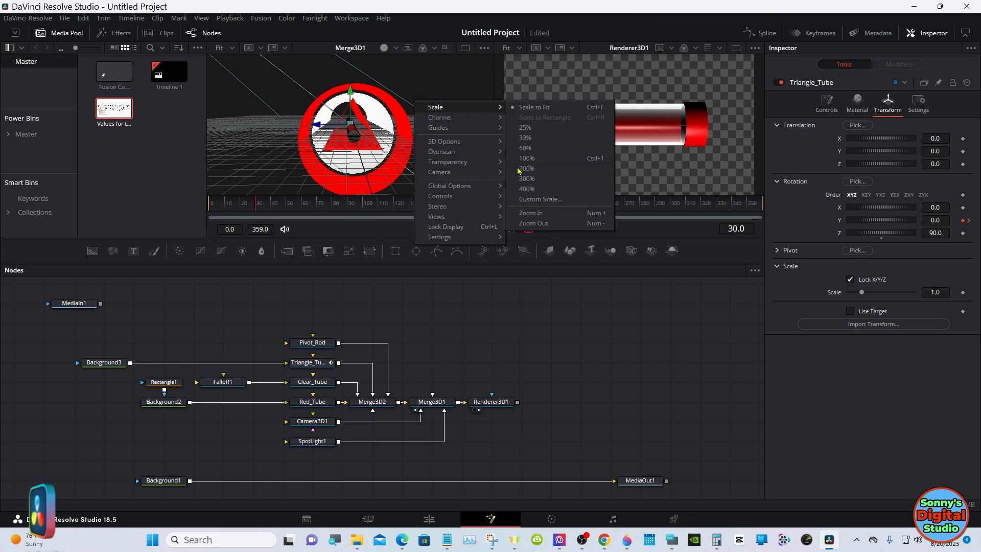
left_click(527, 111)
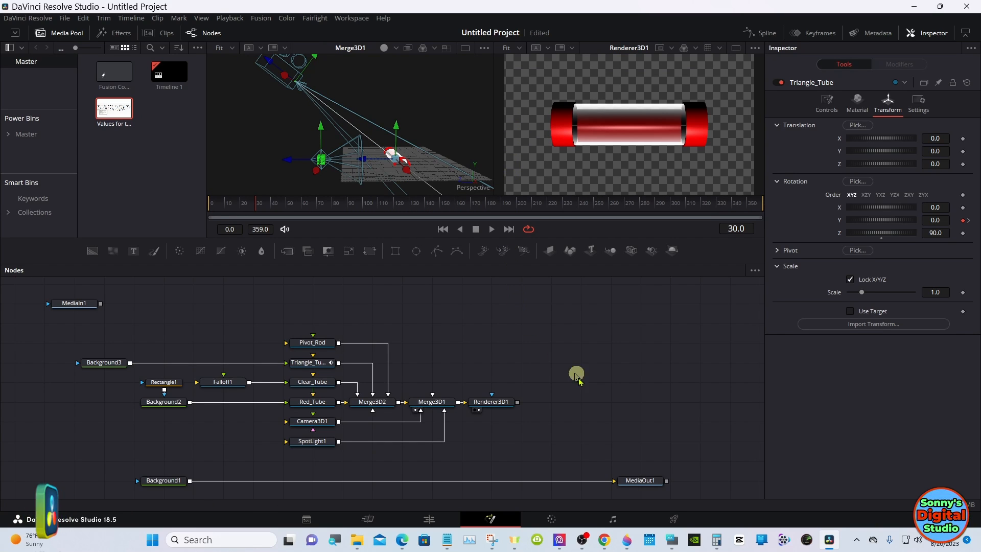
Step: Bring up the on-screen keyboard and move SpotLight1 above the tube's right end, to about X 8.05, Y 14.5, Z 15.78
left_click(678, 526)
left_click_drag(639, 392, 774, 375)
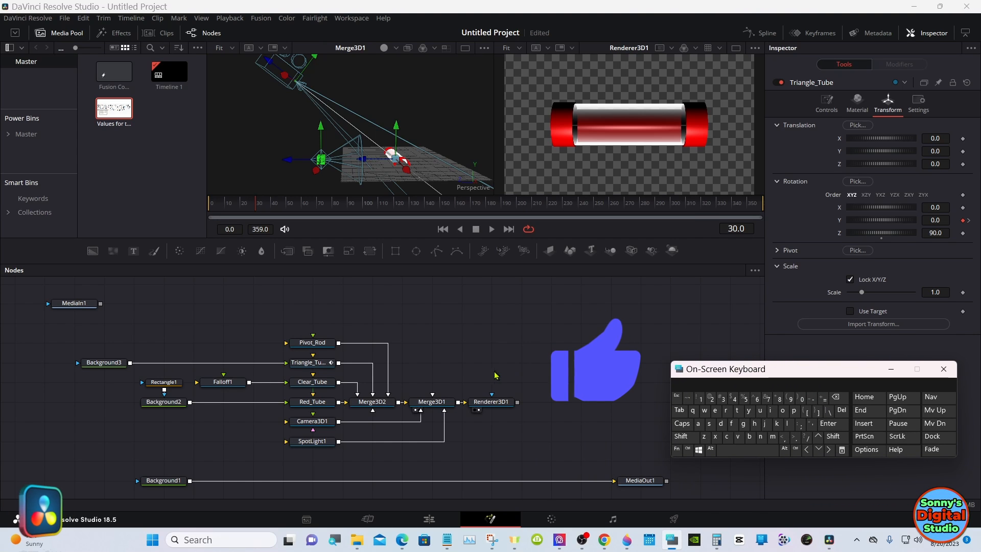
left_click(677, 437)
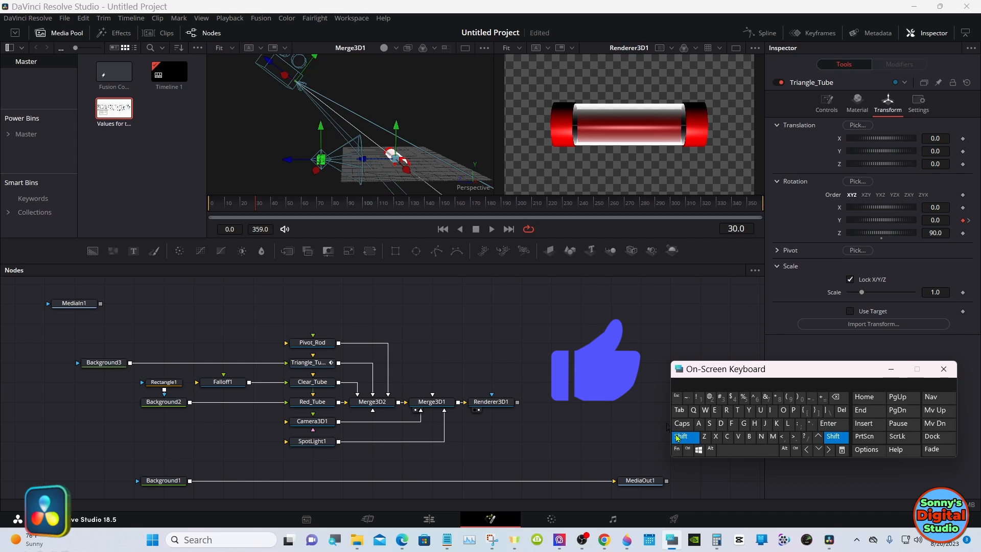
left_click_drag(303, 152, 535, 182)
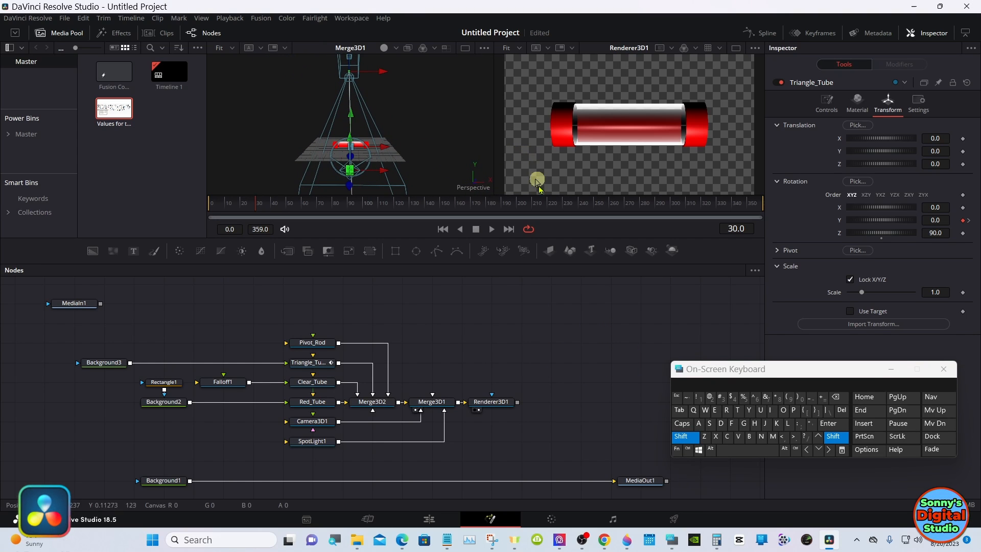
left_click(689, 440)
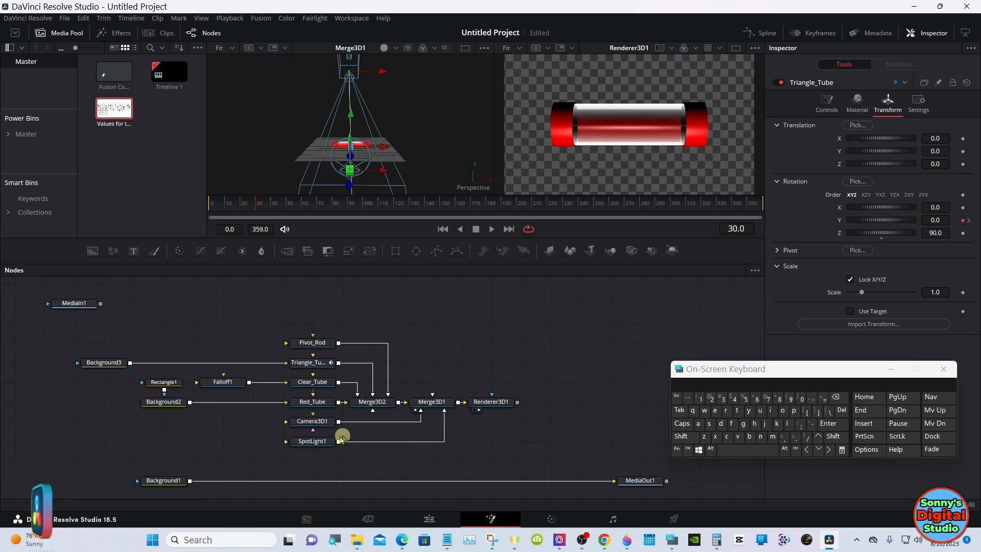
left_click(309, 443)
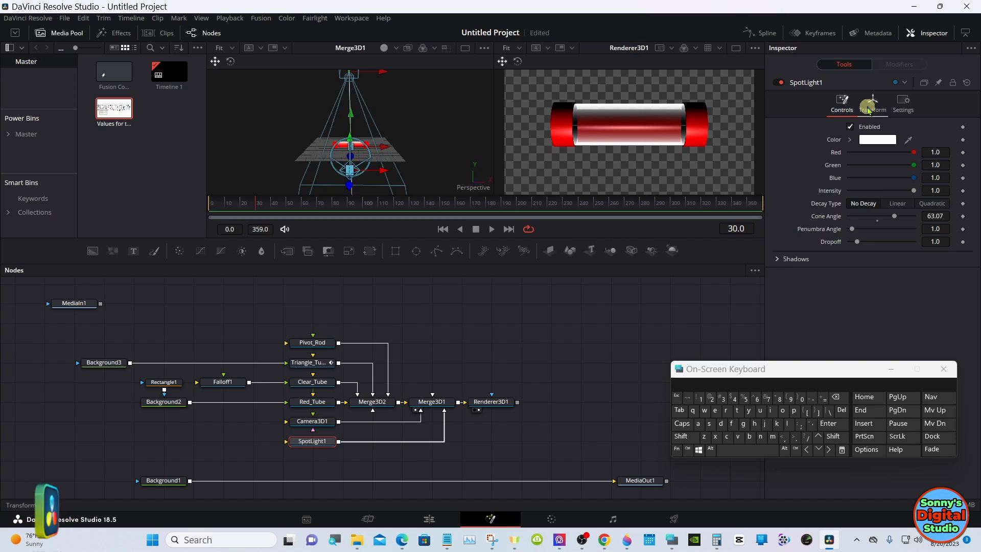
left_click(868, 109)
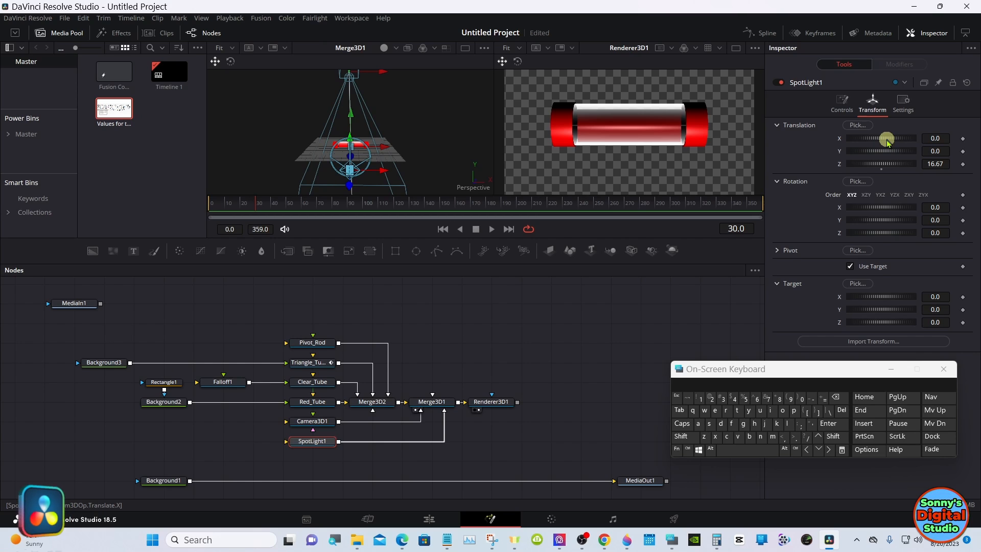
left_click_drag(888, 142, 920, 135)
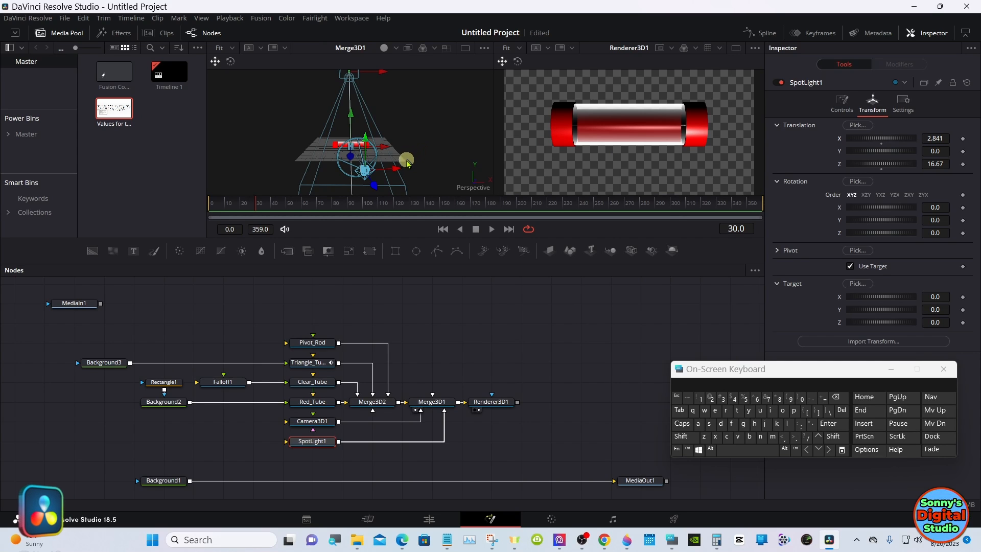
left_click_drag(394, 167, 390, 61)
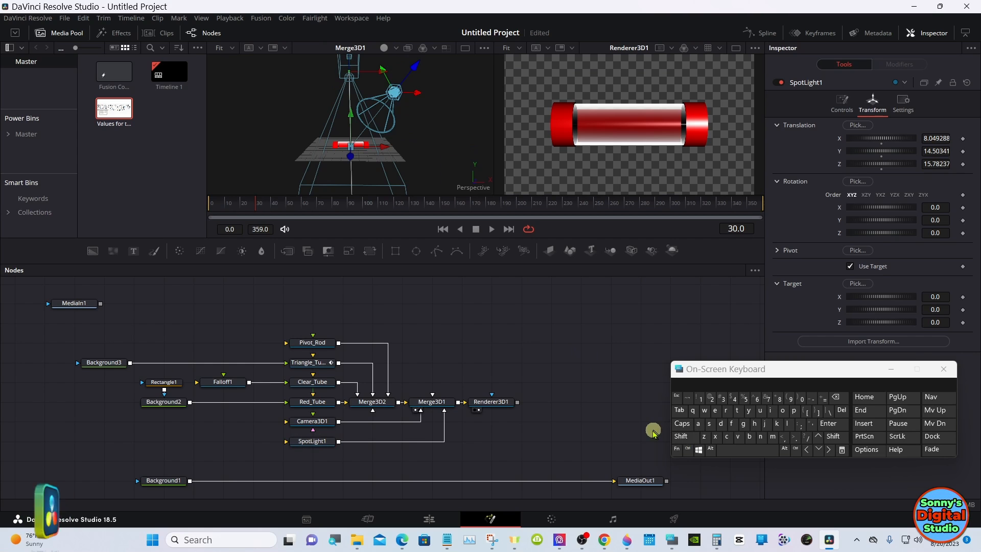
Step: Shift SpotLight1 farther along the X axis, to a translation of 9.643
left_click(683, 437)
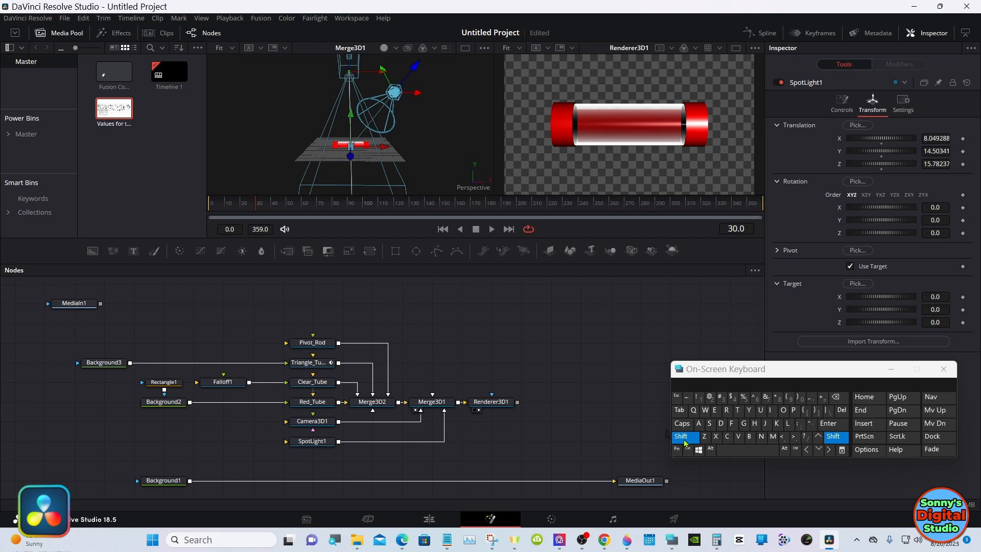
left_click_drag(426, 101, 427, 176)
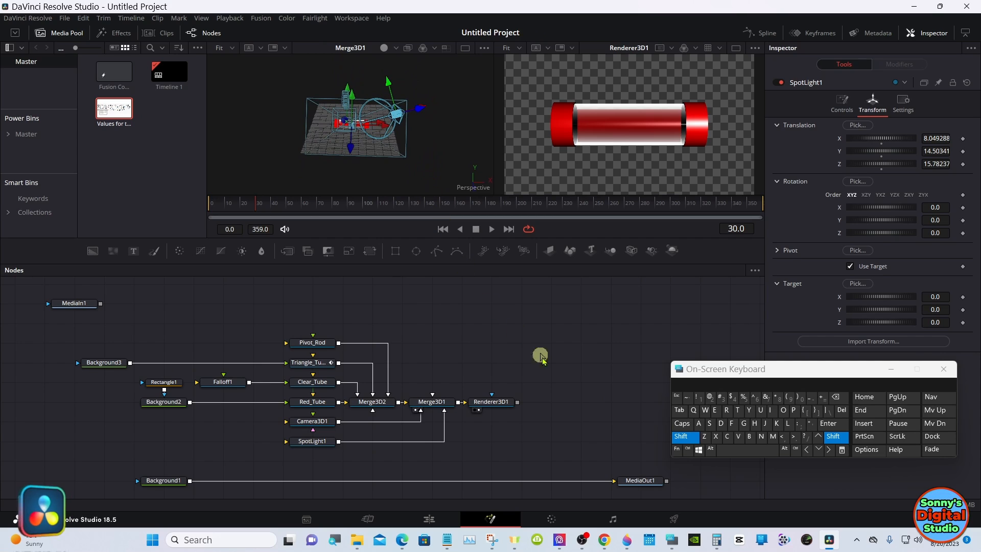
left_click(683, 441)
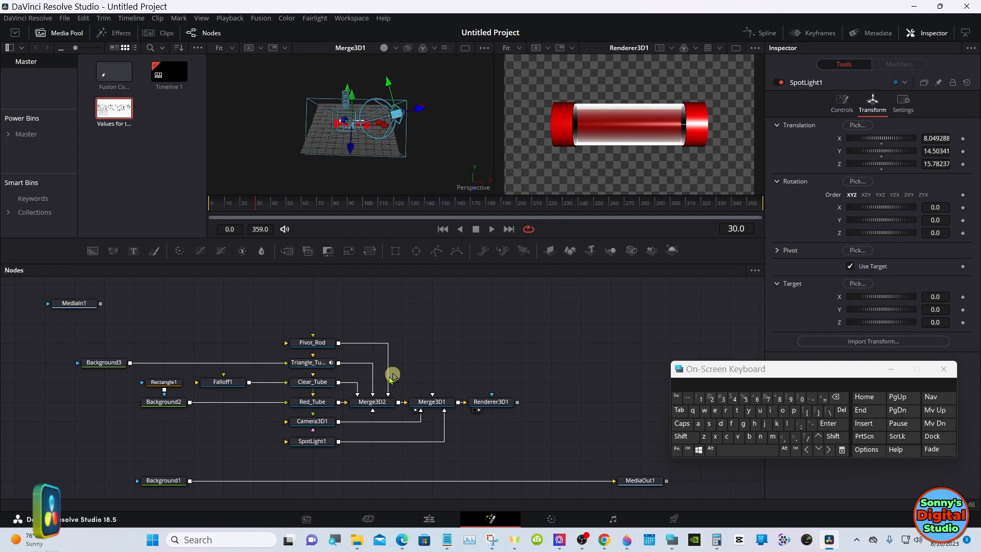
left_click(310, 443)
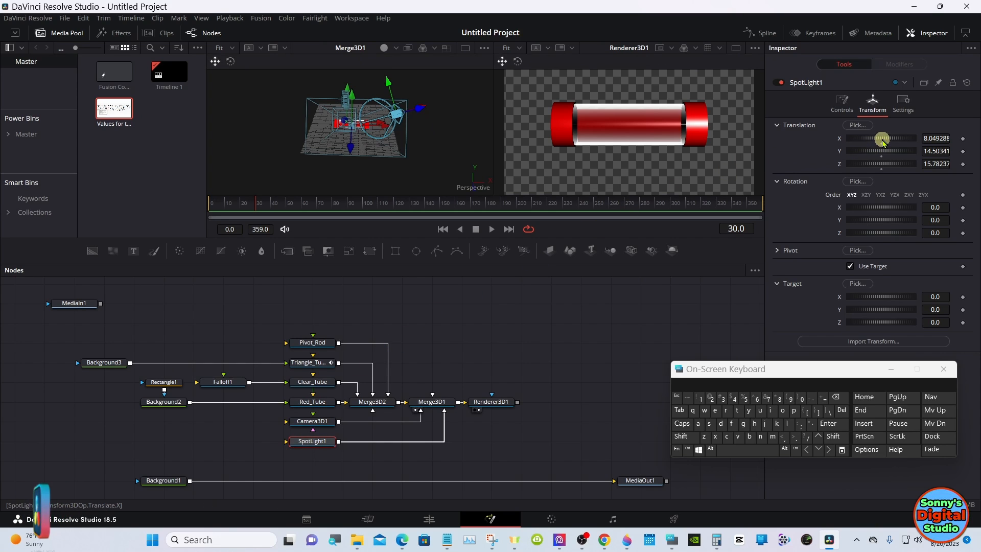
left_click_drag(882, 141, 910, 139)
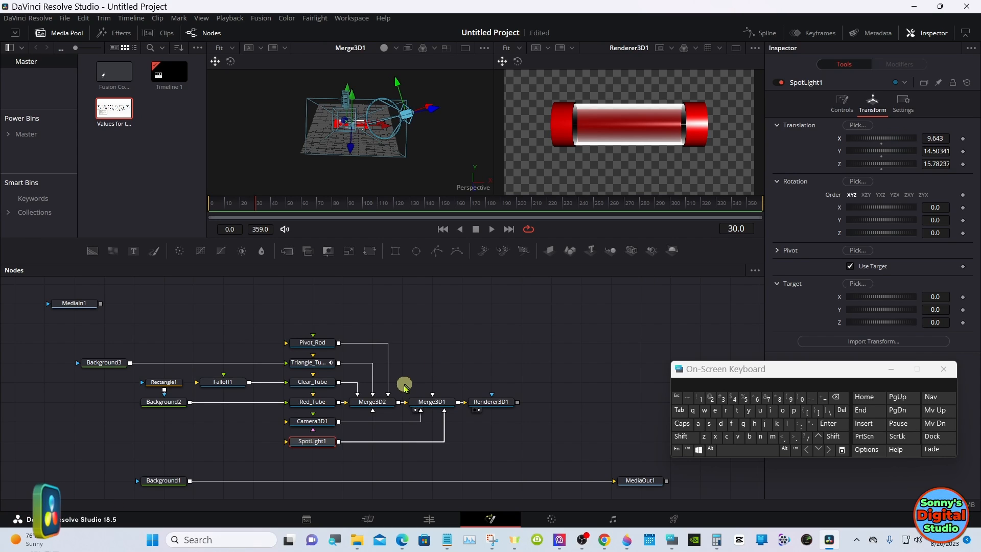
Step: Add an Ambient Light node feeding into Merge3D1 and set its intensity to 0.126
left_click(430, 403)
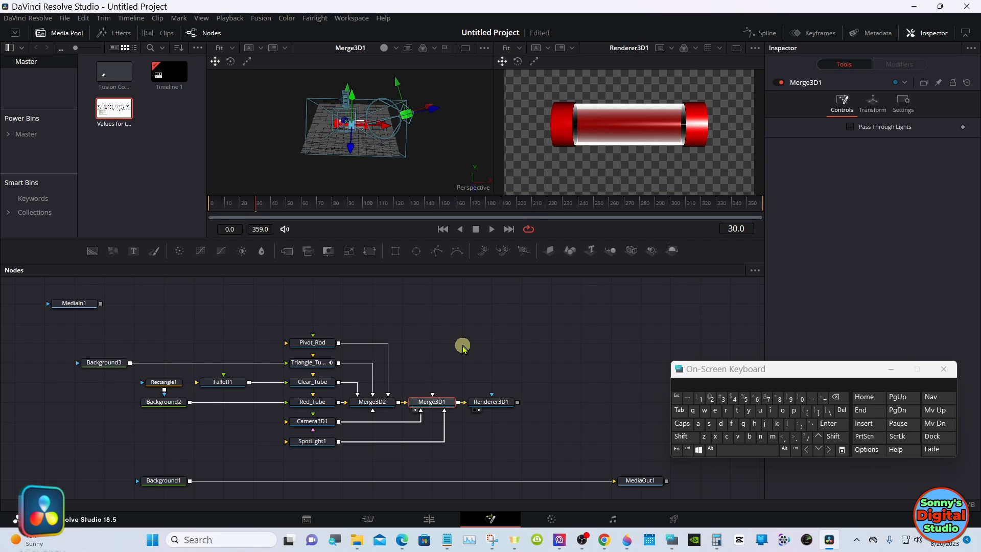
left_click(683, 438)
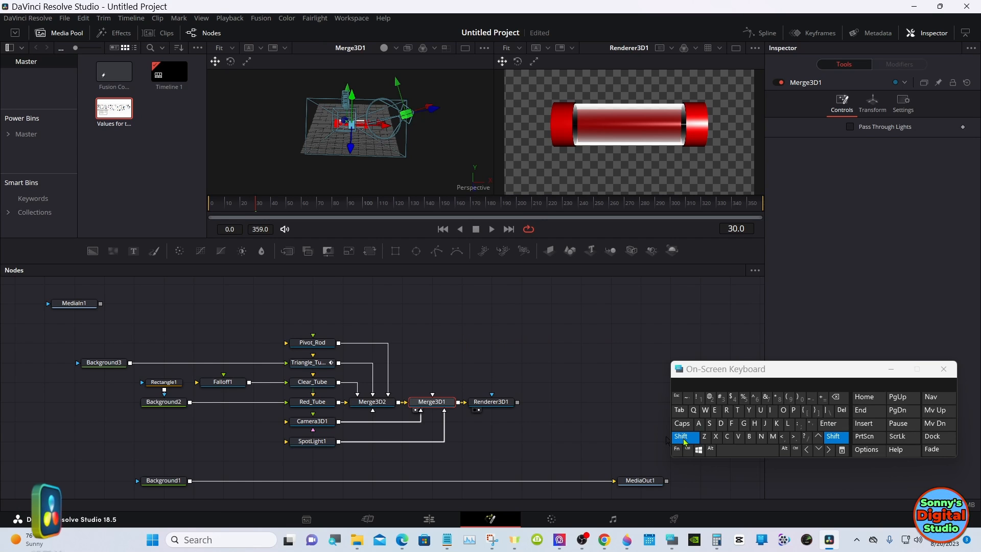
left_click(758, 455)
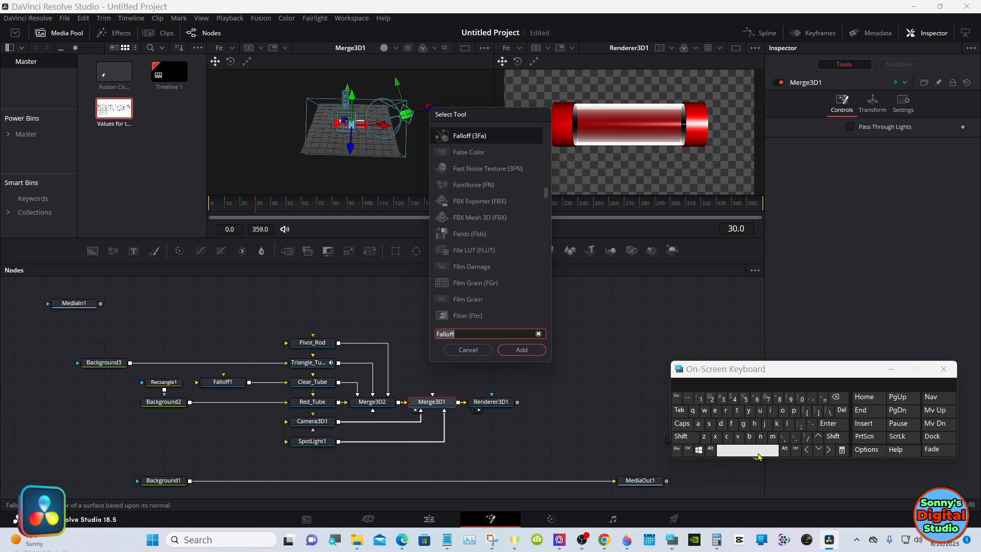
left_click(698, 424)
left_click(773, 437)
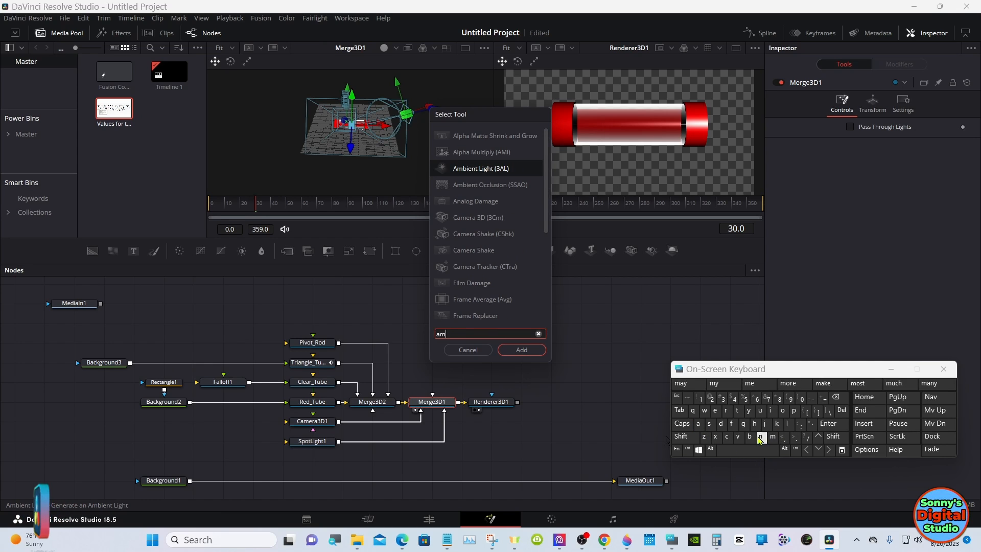
left_click(749, 437)
left_click(771, 411)
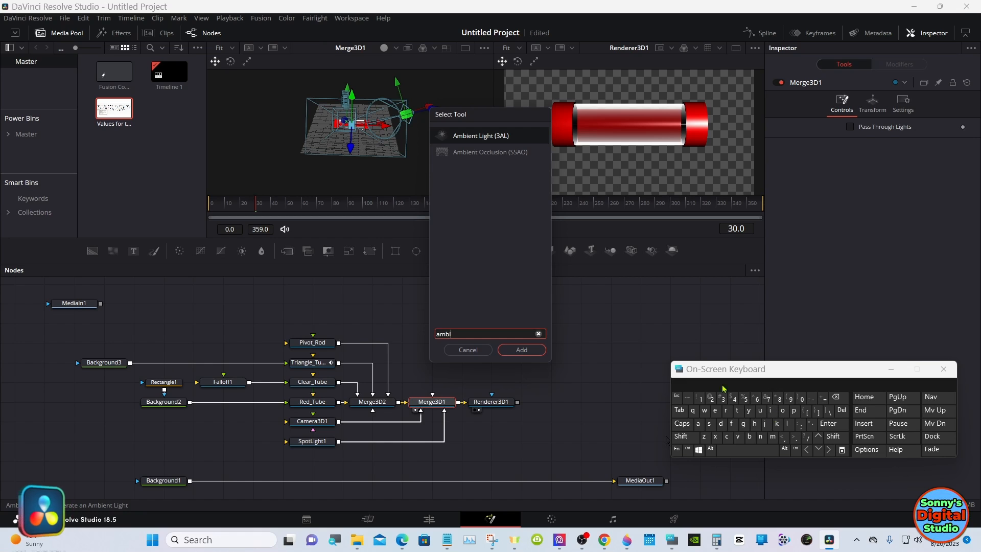
left_click(487, 139)
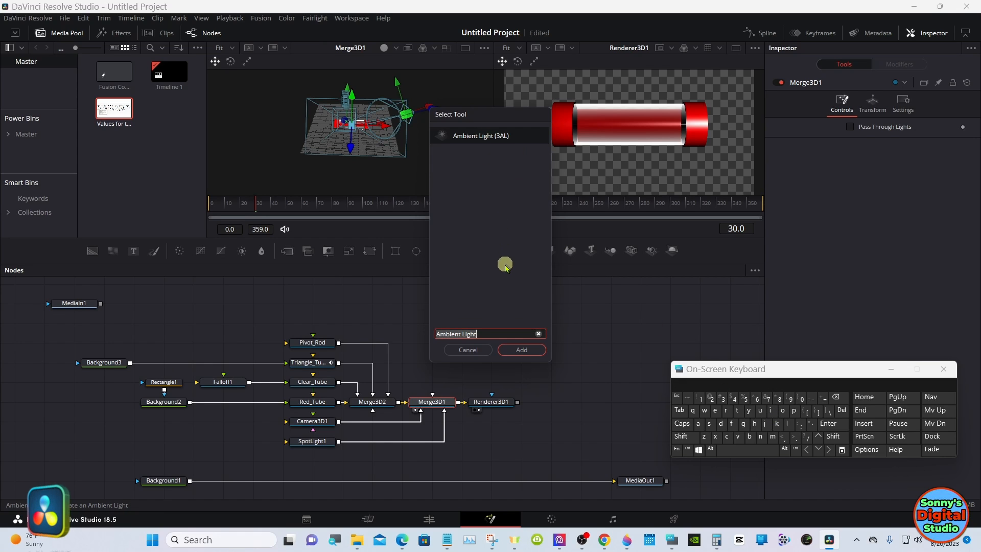
left_click(513, 350)
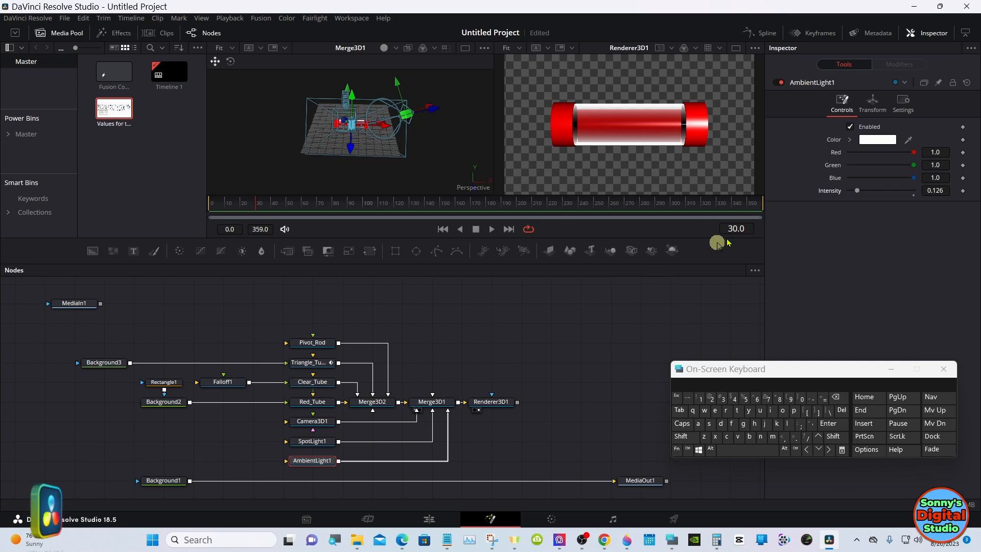
Step: Move AmbientLight1 above the tube and off to the side, with translation X 5.507 and Y 11.681
left_click(873, 104)
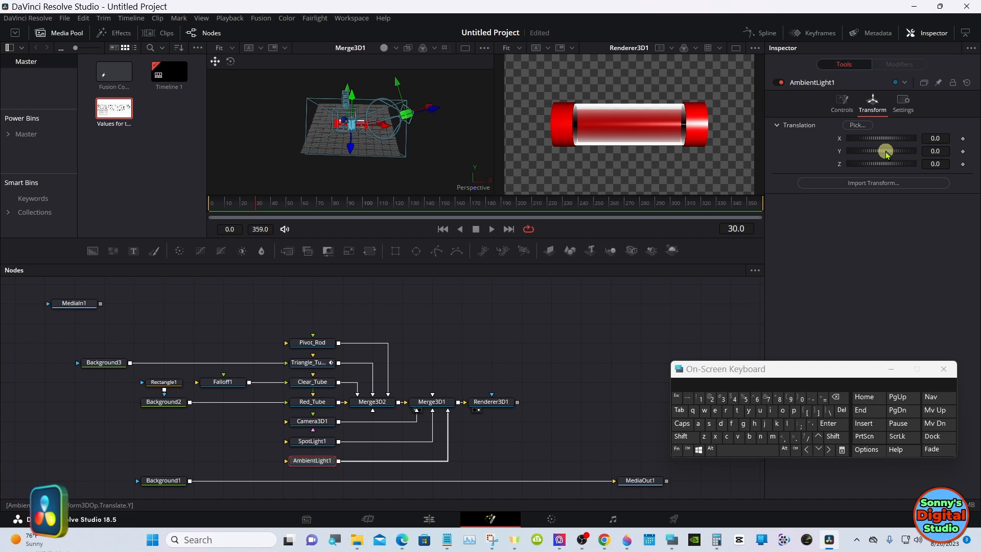
left_click_drag(887, 153, 971, 153)
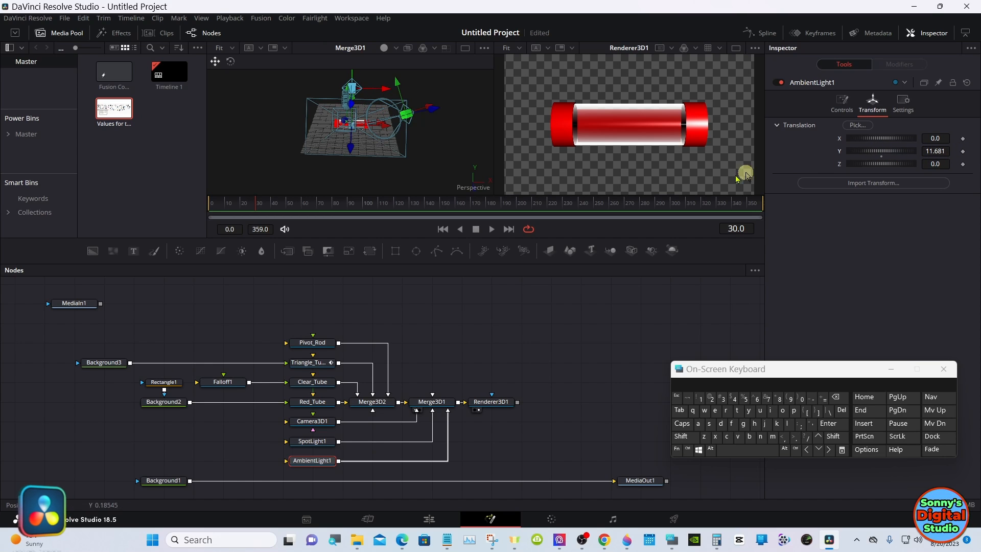
left_click_drag(515, 265, 515, 313)
left_click_drag(877, 139, 917, 143)
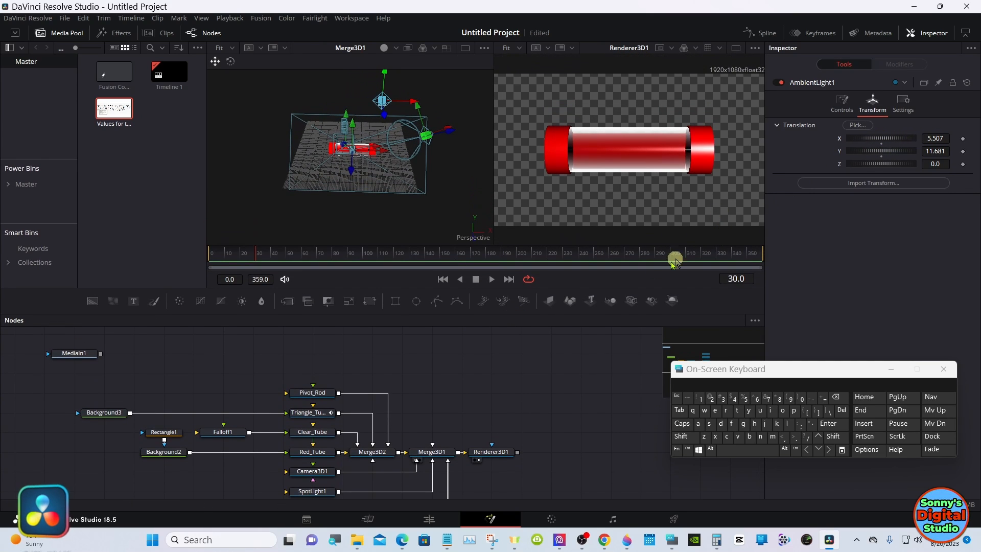
left_click_drag(485, 314, 486, 256)
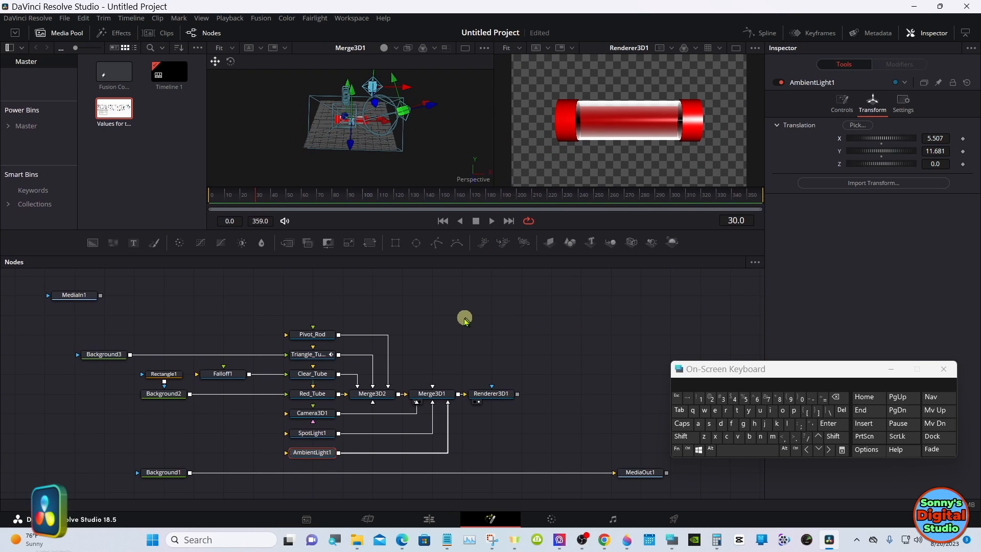
Step: Move Background3 farther from Triangle_Tube to make room, and merge a new Text+ node over Background3
left_click_drag(102, 355, 72, 358)
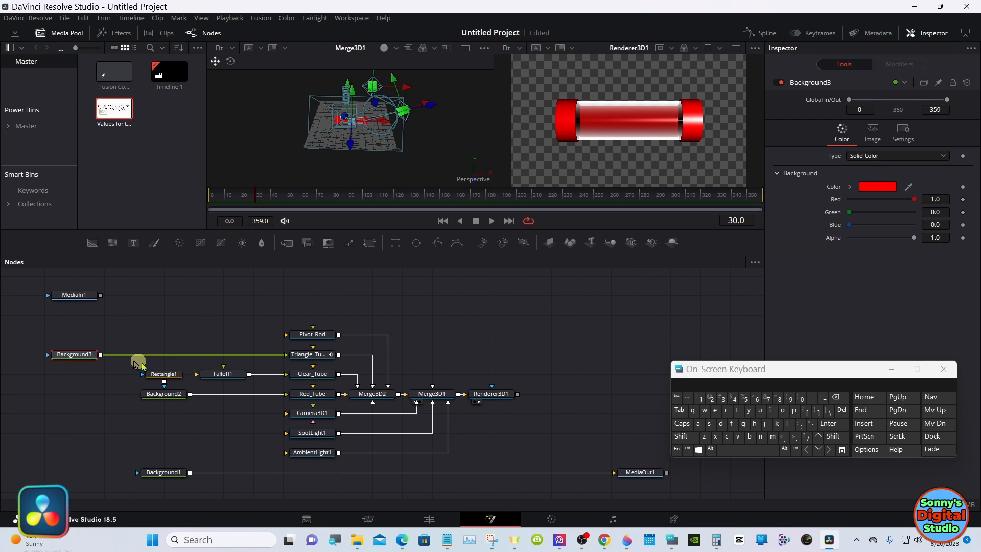
left_click(307, 399)
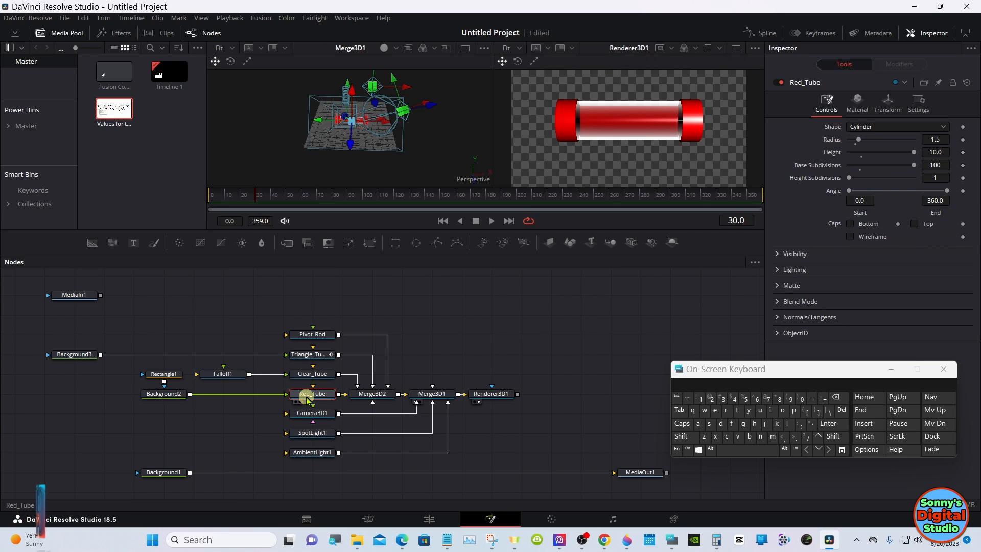
left_click(309, 356)
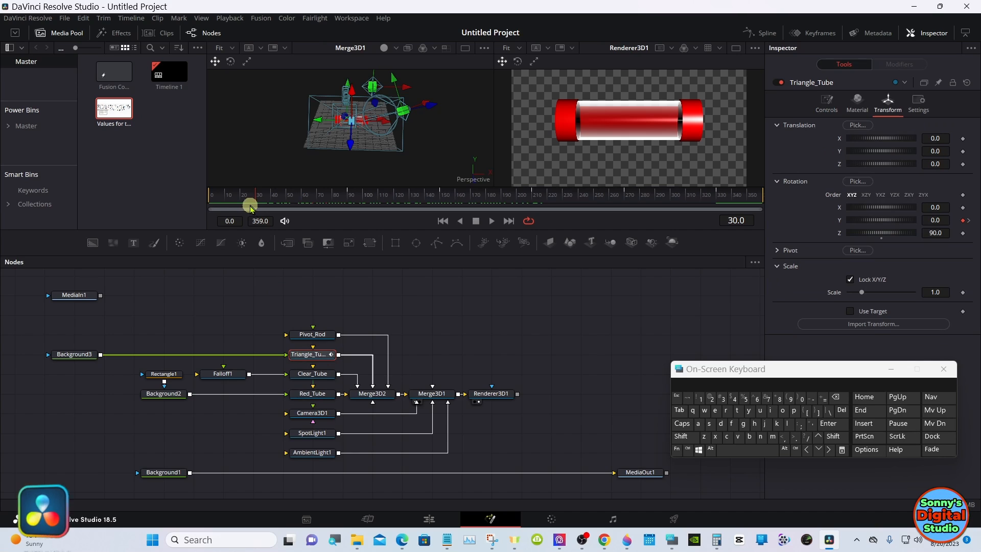
left_click_drag(249, 203, 256, 204)
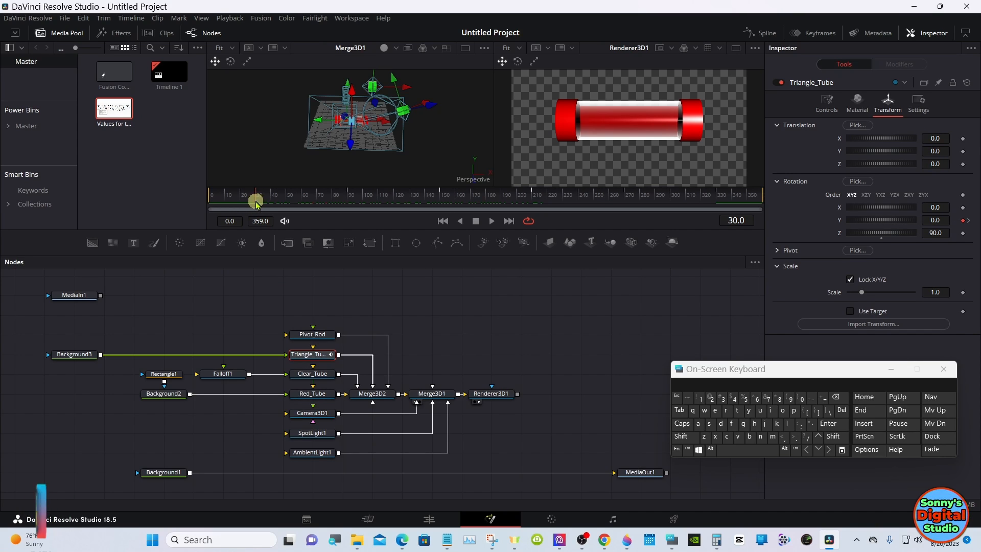
left_click(68, 356)
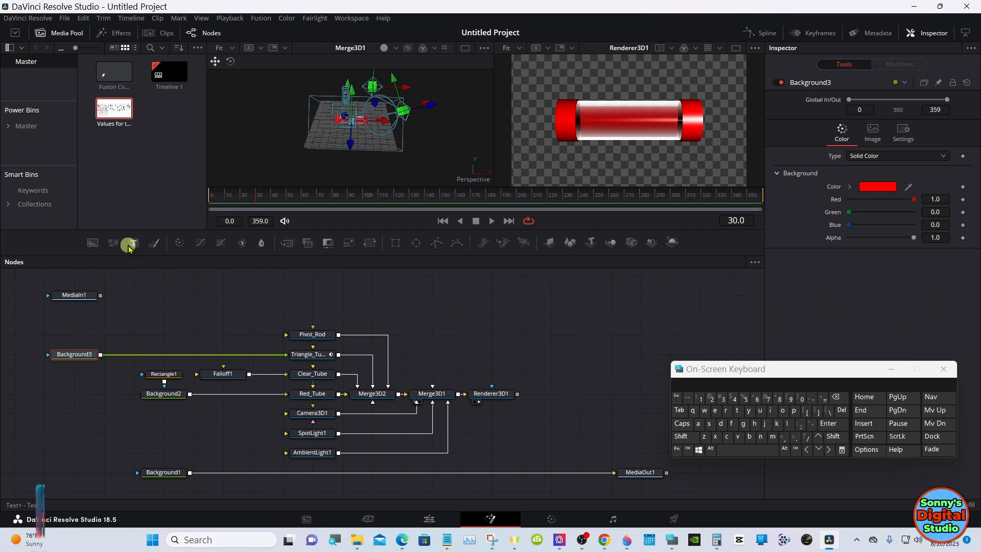
left_click_drag(131, 273, 133, 308)
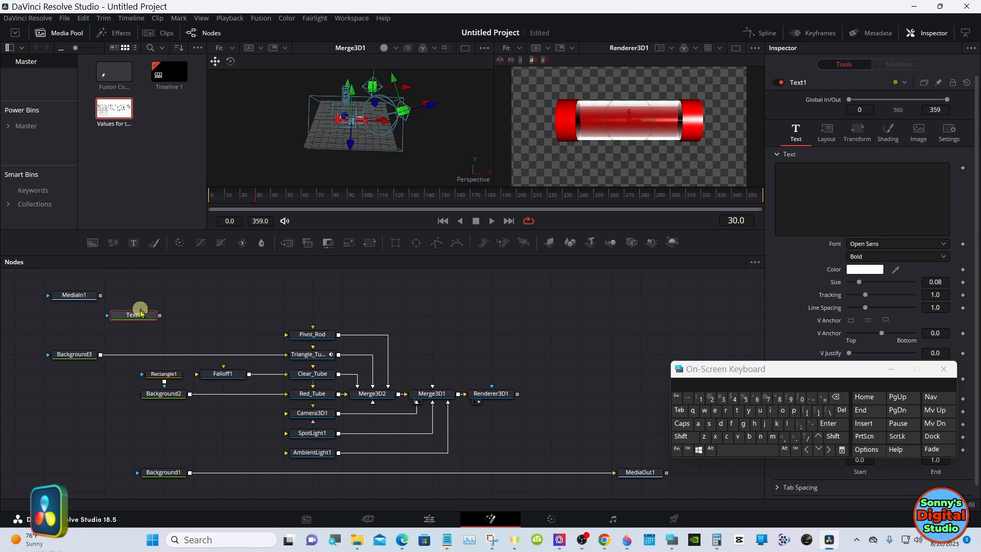
left_click_drag(159, 317, 100, 354)
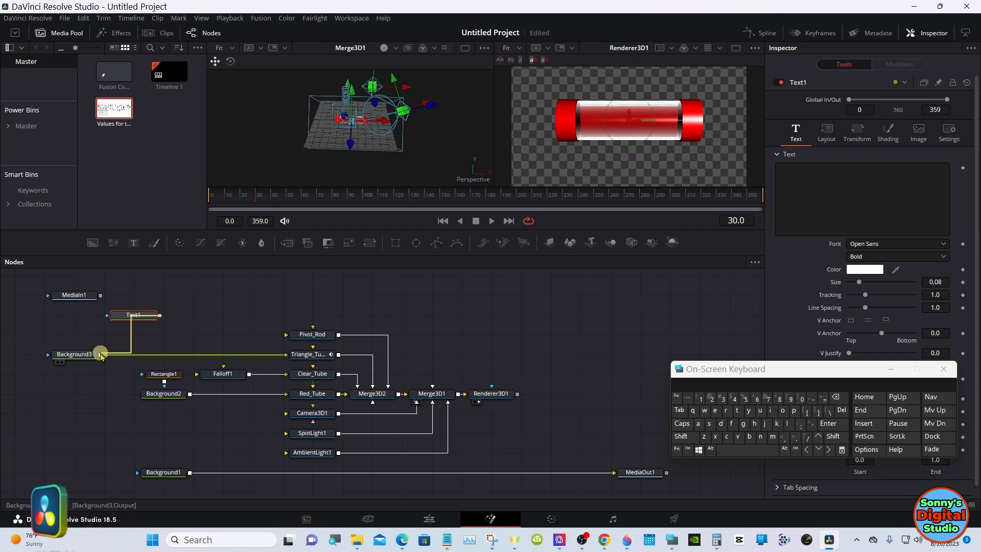
Step: Enter "Subscribe" as the text of the Text1 node
left_click(152, 317)
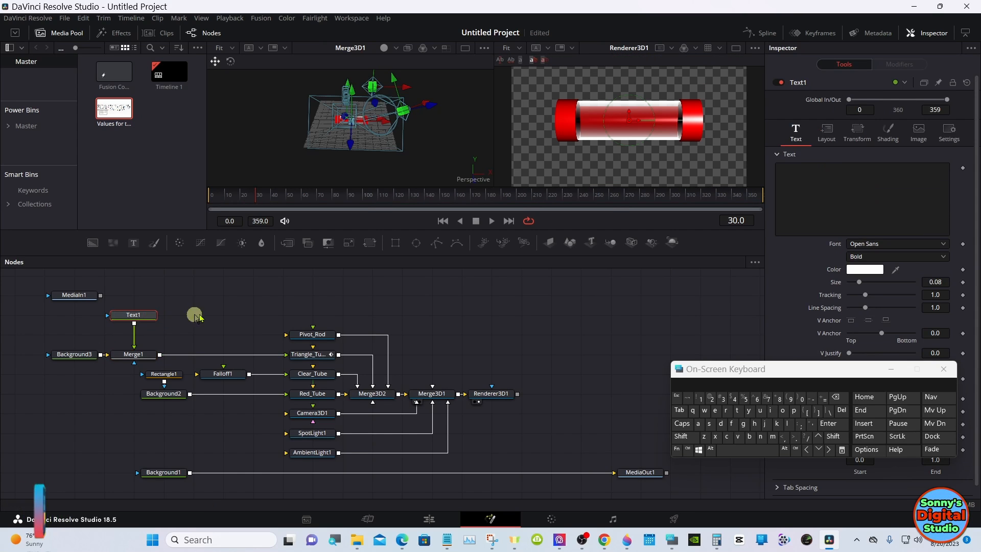
left_click(790, 182)
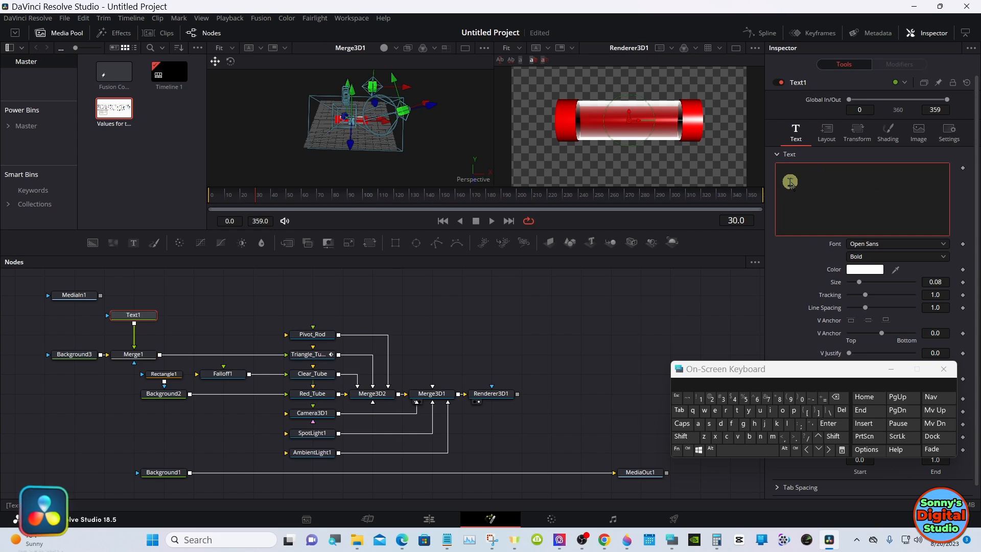
left_click(685, 438)
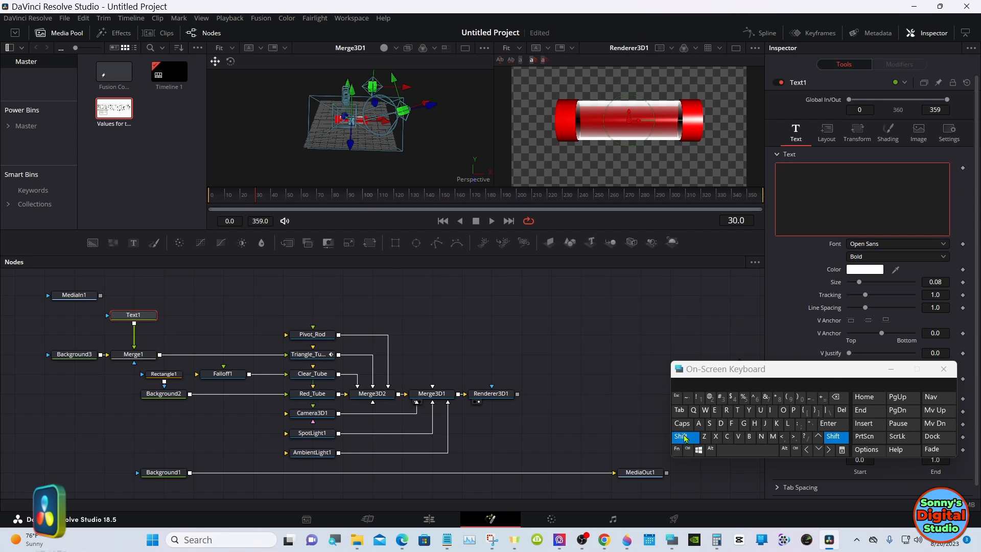
type("Subscribe")
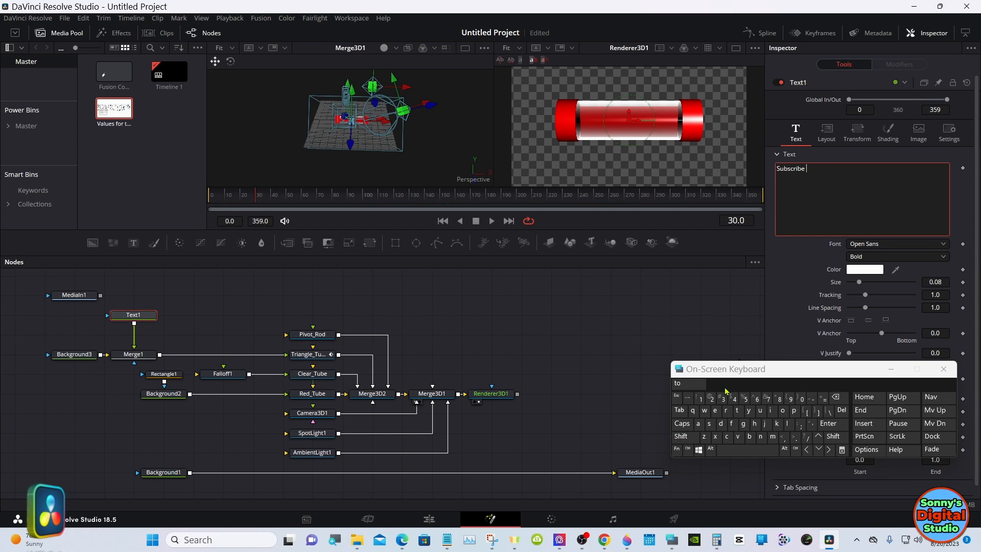
Step: Set the font of the Text1 node to Arial with the Regular style
left_click(785, 283)
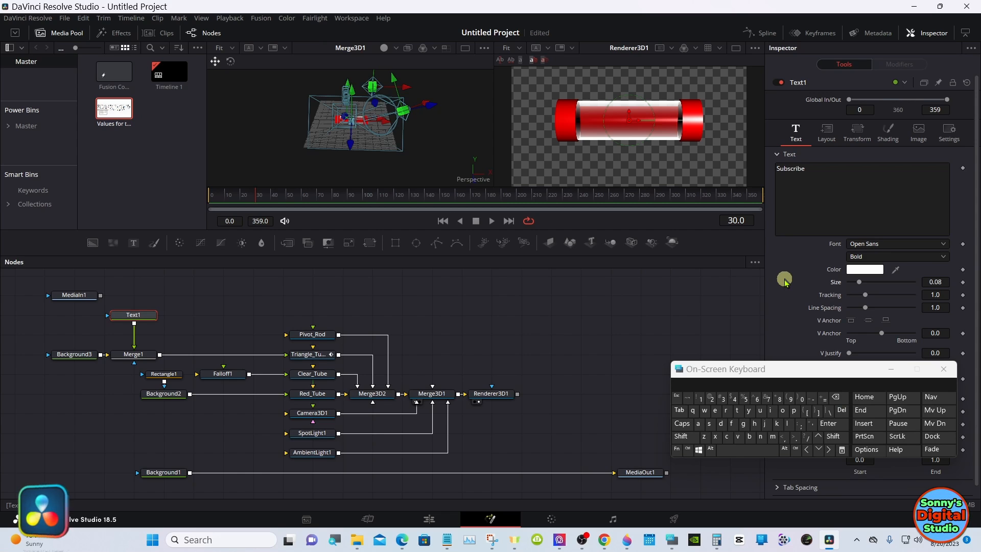
left_click_drag(798, 371, 671, 373)
left_click_drag(731, 376, 681, 378)
left_click(882, 245)
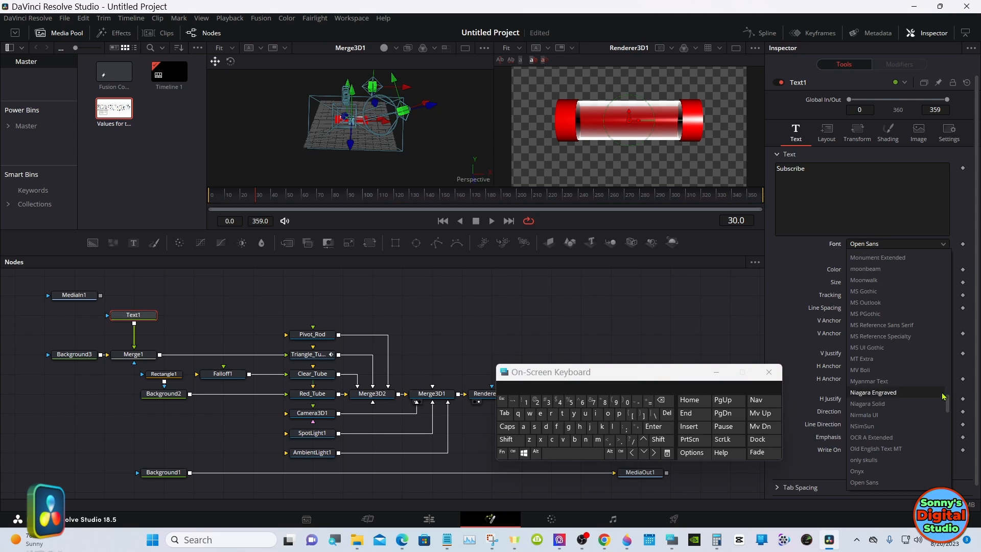
left_click_drag(949, 404, 950, 271)
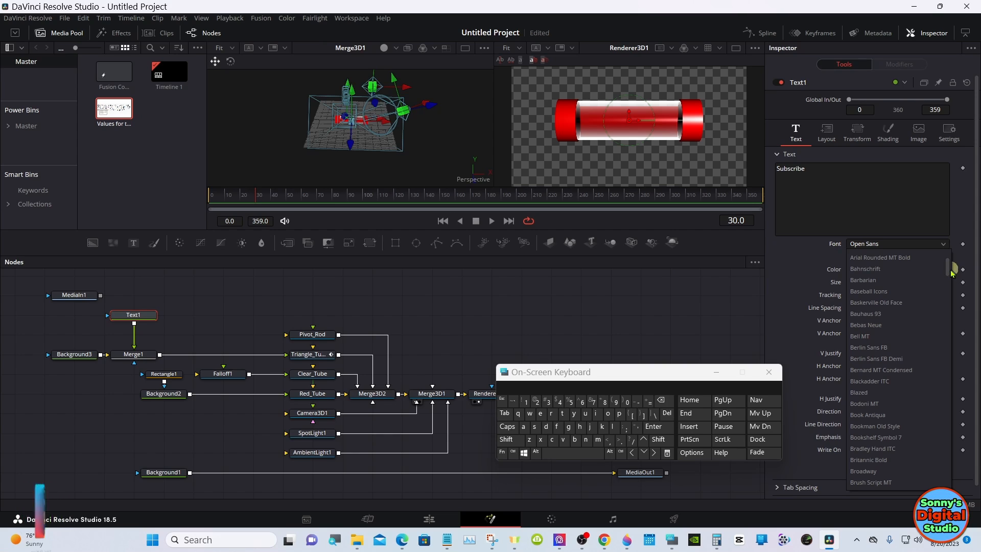
left_click_drag(949, 272, 950, 259)
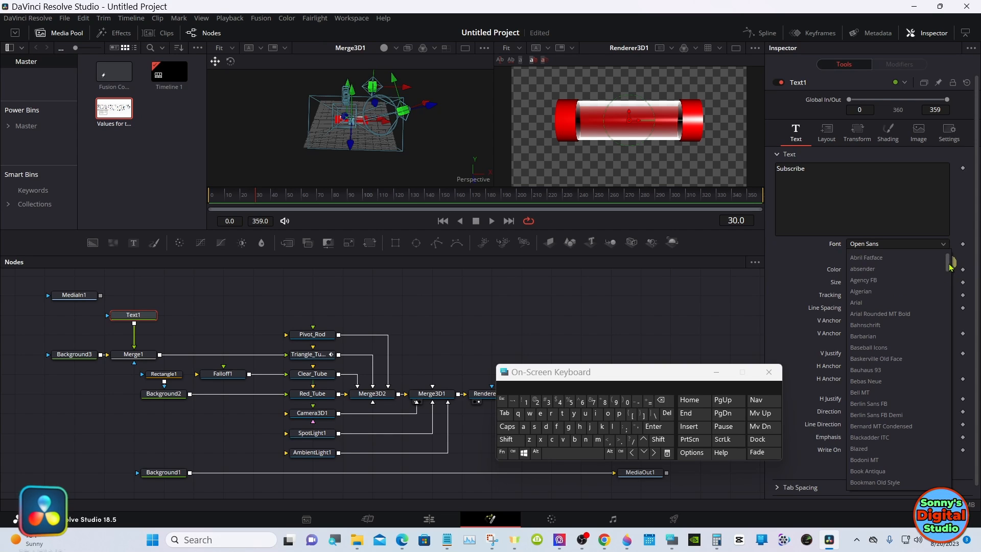
left_click(878, 301)
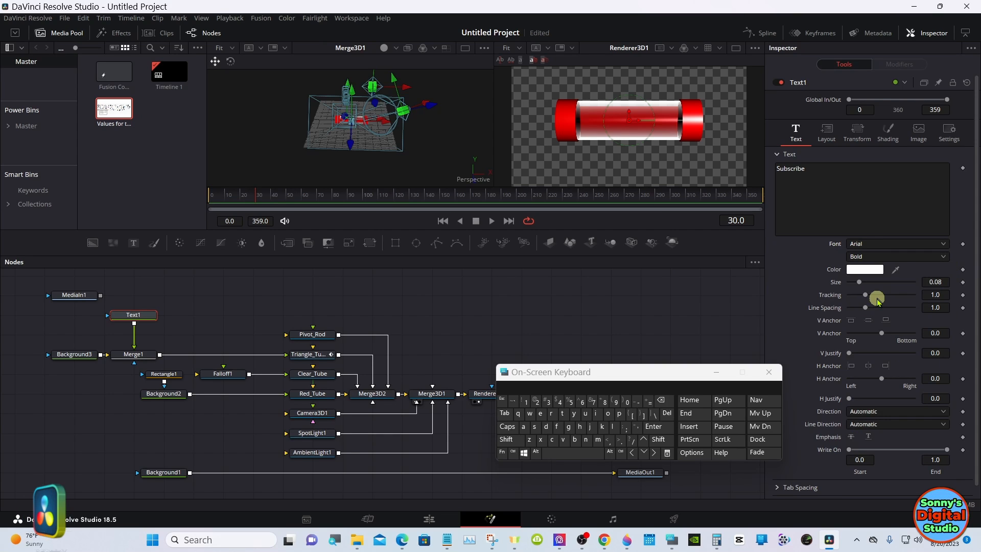
left_click(879, 256)
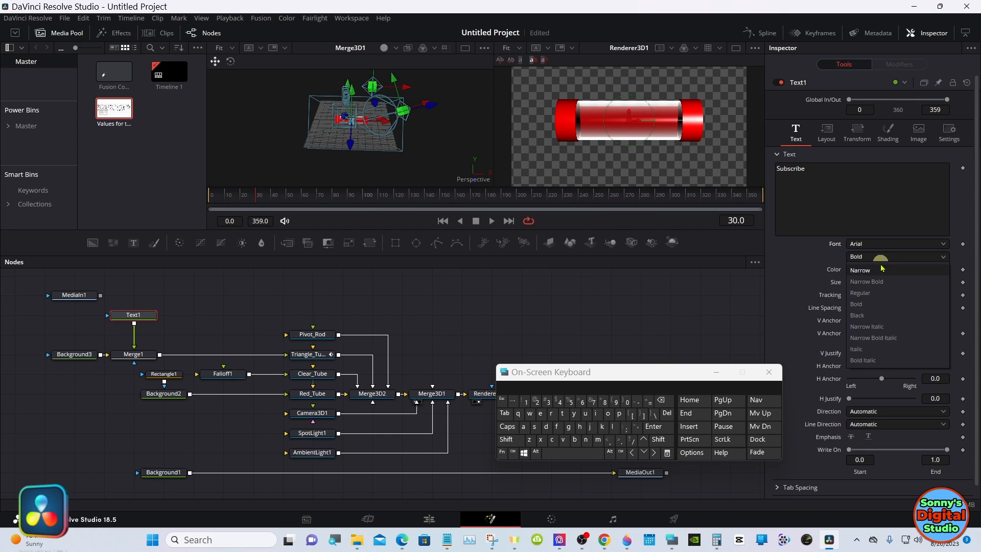
left_click(880, 293)
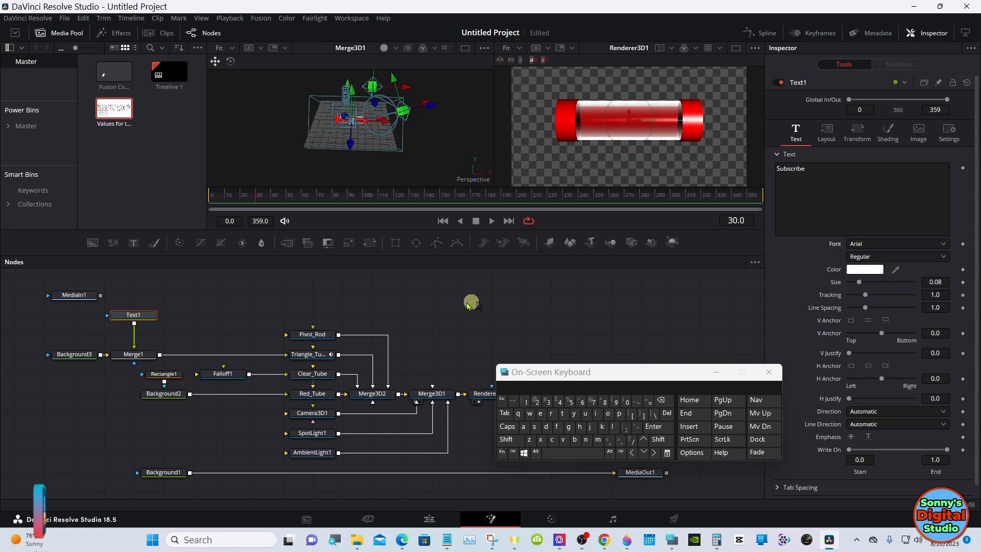
Step: Enlarge the render view on its own and shift Text1's layout center to X 0.849 so the whole word sits on the tube
left_click(825, 139)
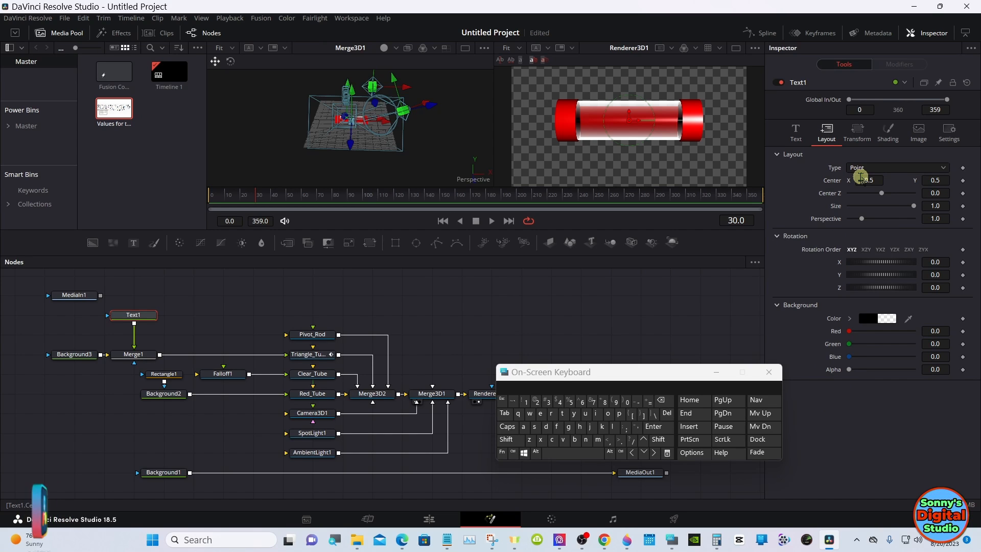
left_click_drag(861, 177, 980, 179)
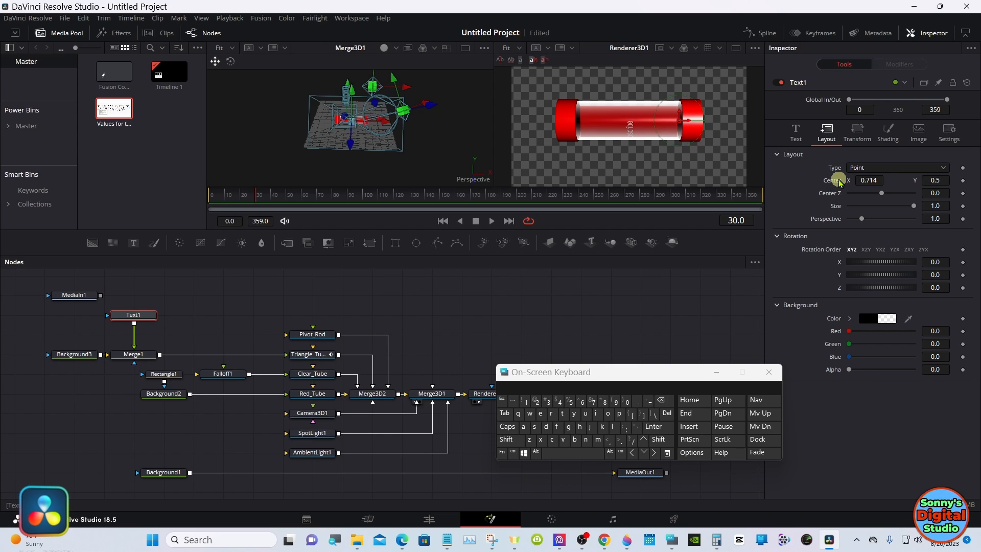
left_click_drag(840, 182, 889, 180)
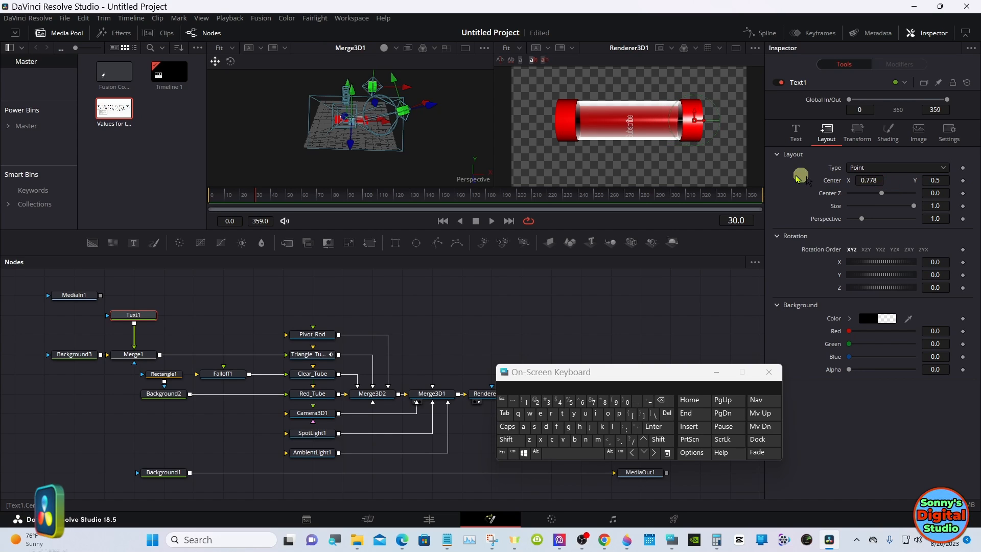
left_click(736, 49)
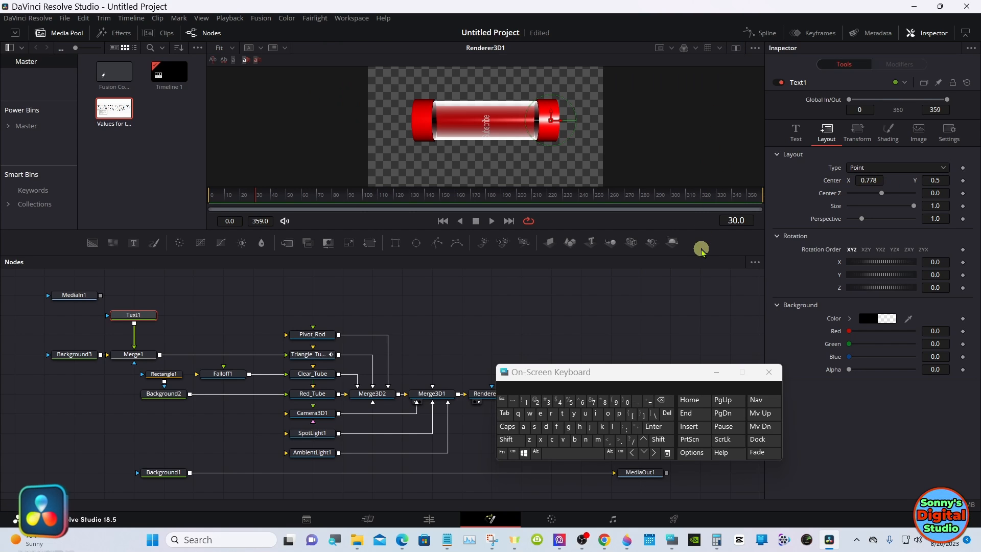
left_click_drag(700, 256, 701, 321)
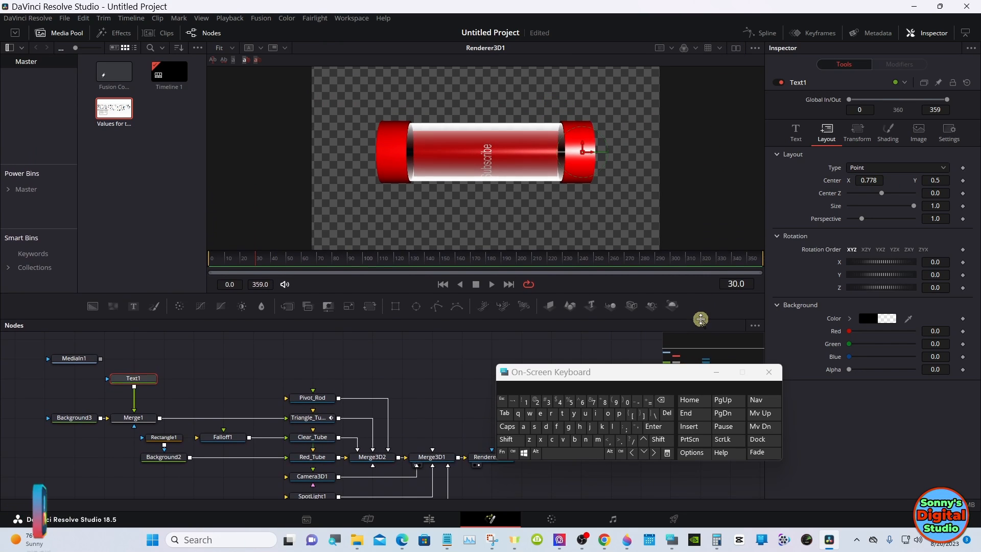
left_click_drag(865, 181, 902, 178)
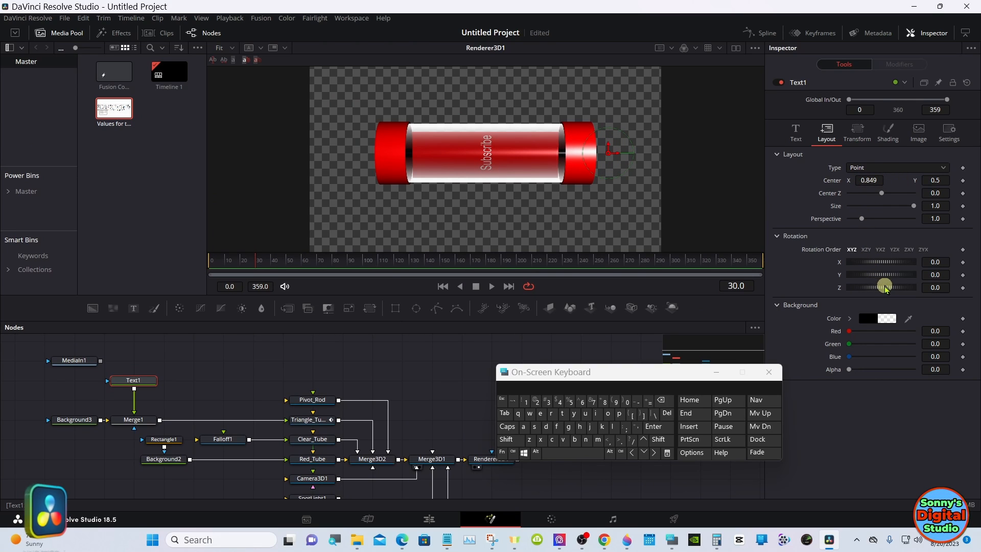
Step: Rotate Text1's layout to -90 degrees about Z so the word reads along the tube
left_click_drag(886, 289, 881, 291)
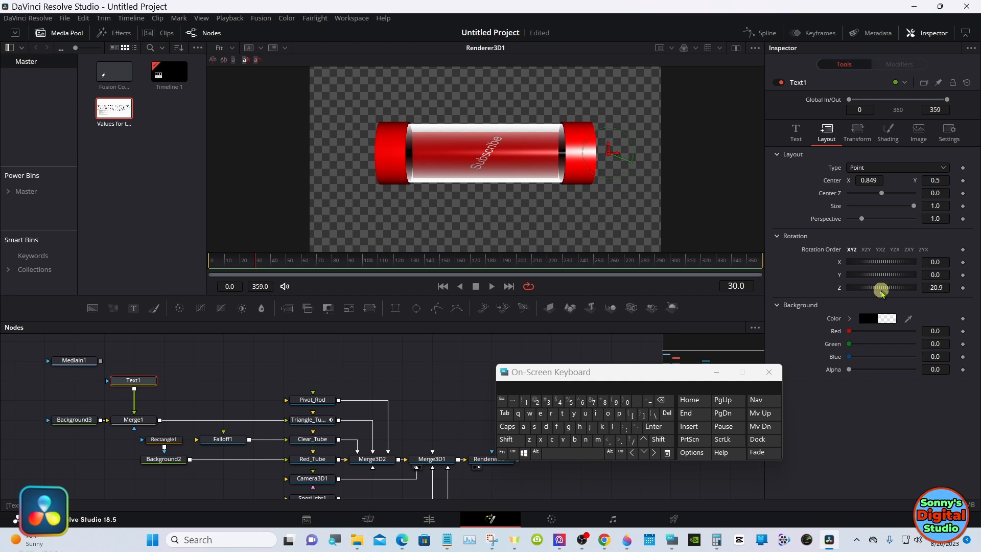
left_click_drag(883, 292, 889, 287)
left_click(936, 287)
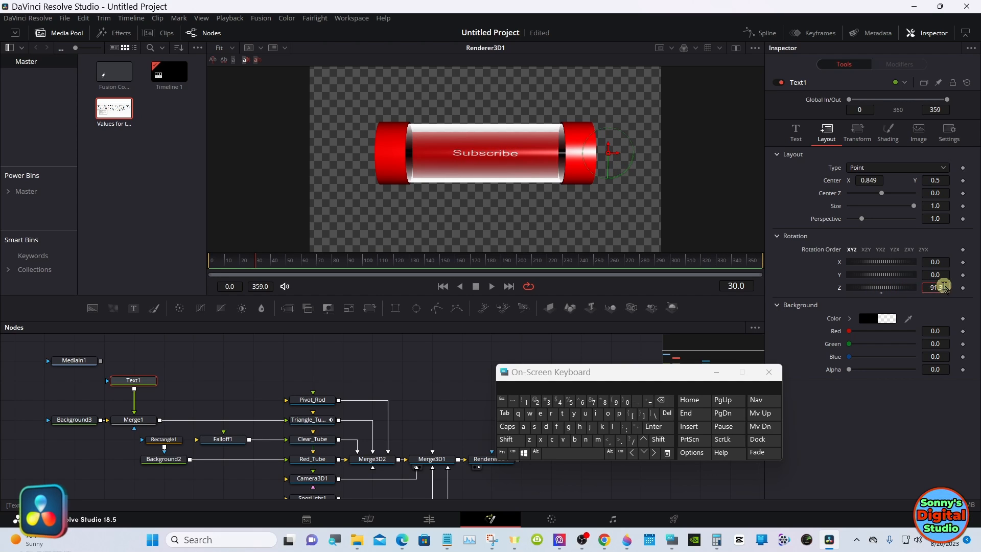
left_click(660, 401)
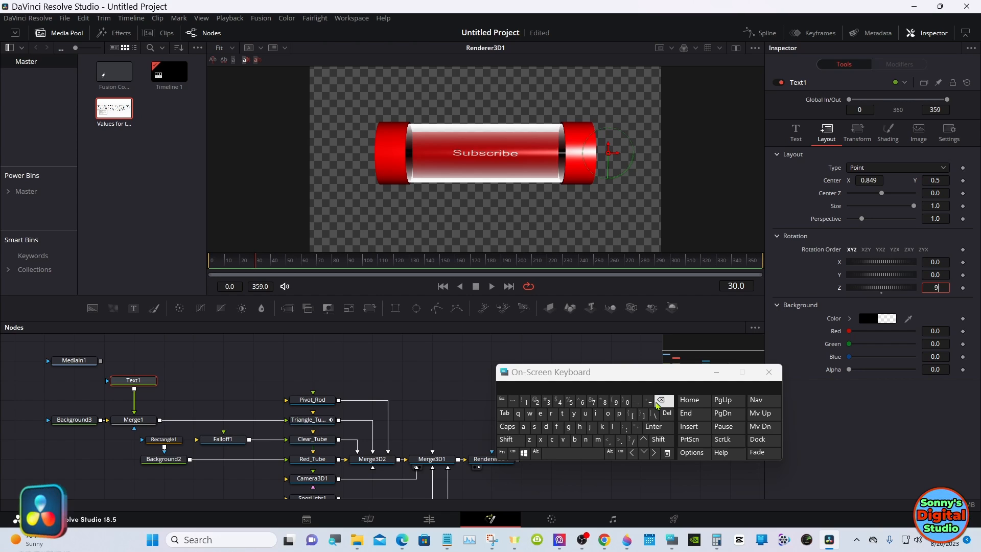
left_click(629, 403)
left_click(652, 426)
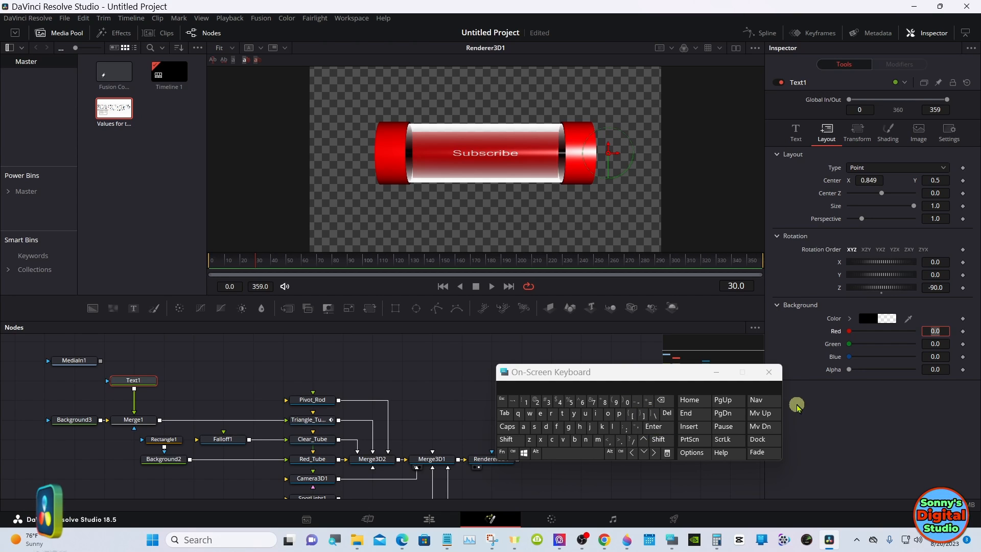
left_click(799, 347)
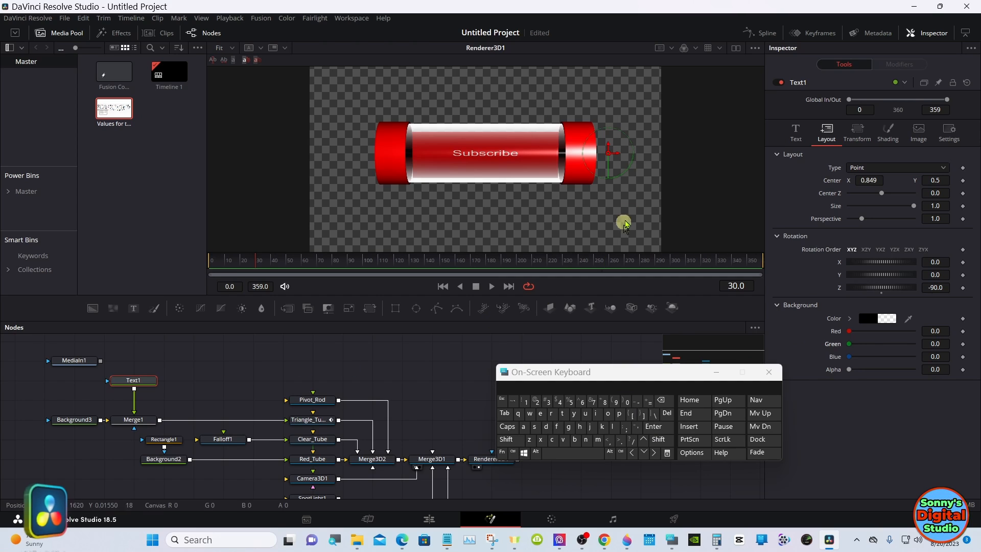
Step: Increase the text size of Text1 to 0.15
left_click(796, 133)
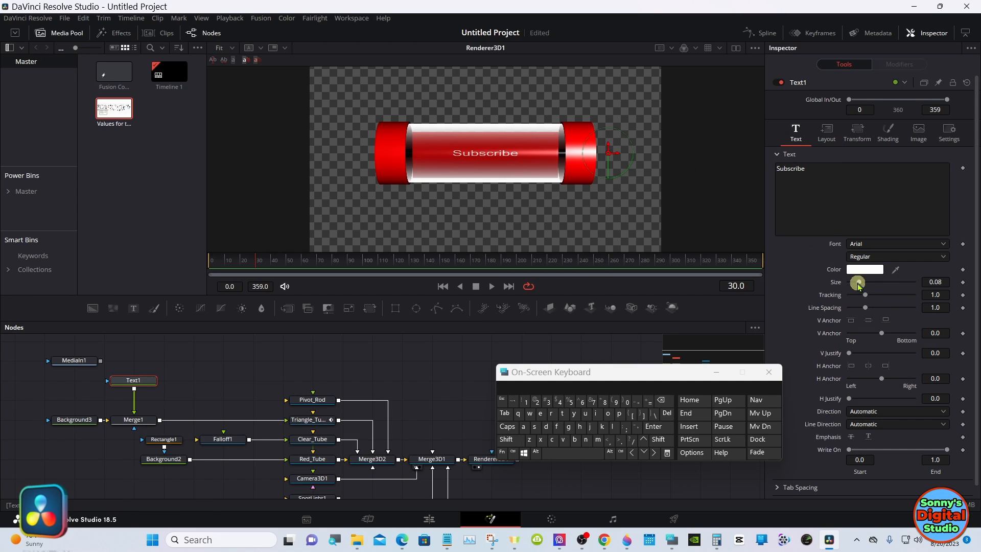
left_click_drag(860, 284, 871, 284)
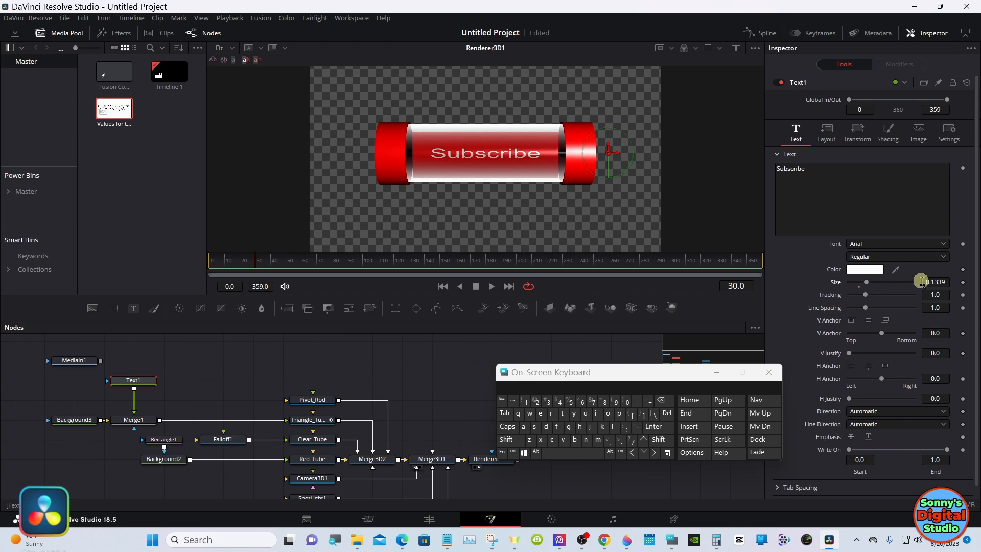
left_click(943, 282)
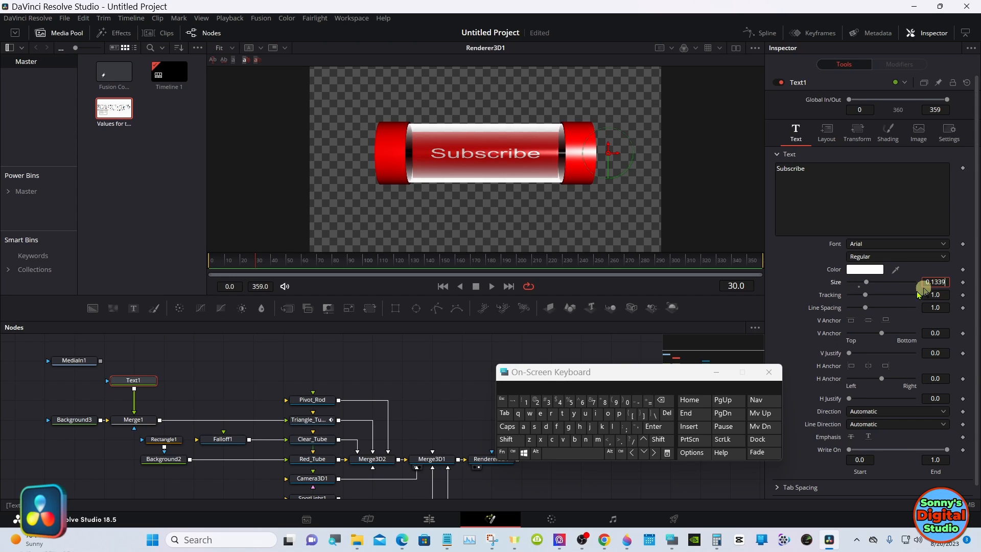
left_click(661, 400)
left_click(661, 400)
left_click(661, 400)
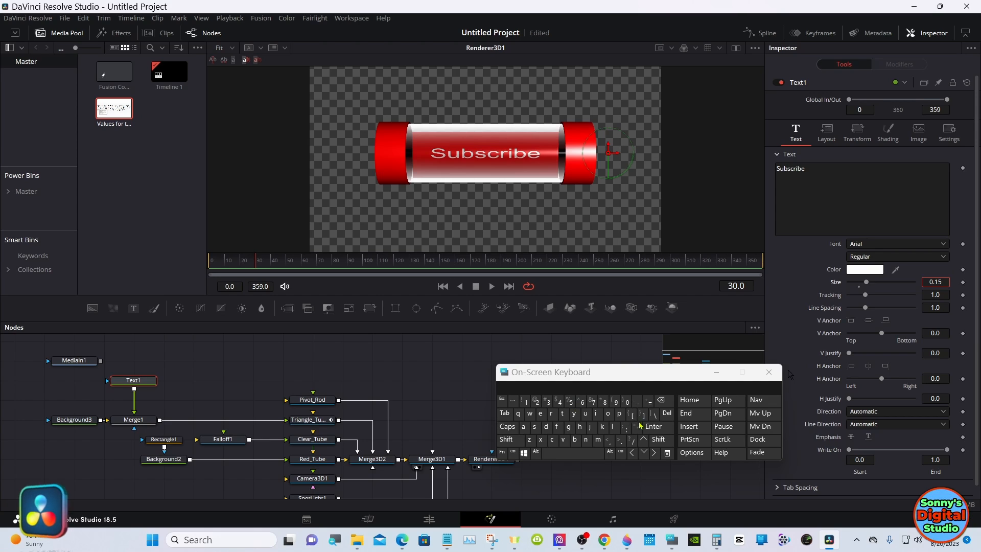
left_click(656, 428)
left_click(780, 298)
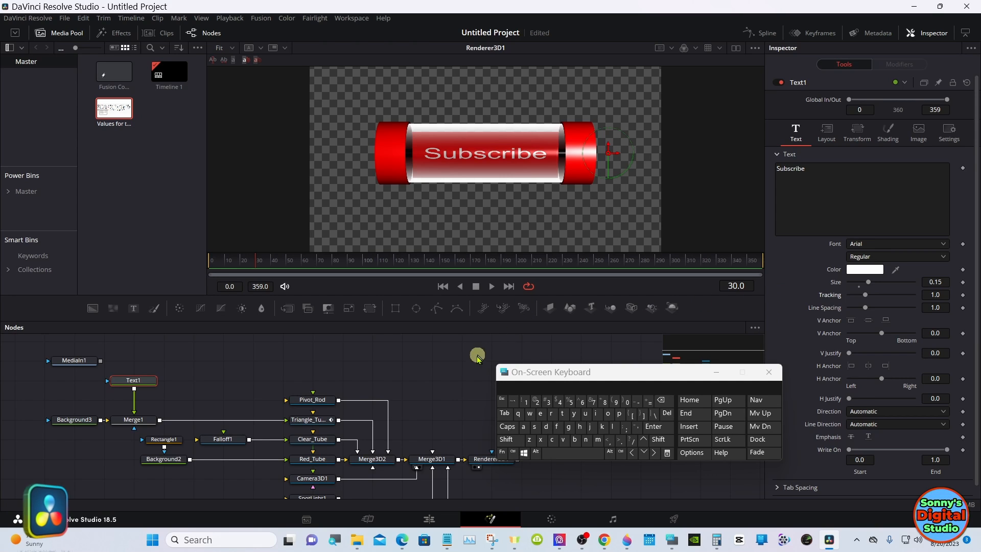
Step: Go to Triangle_Tube's rotation keyframe at frame 90, and merge a pasted copy of Text1 over the output of Merge1
left_click(317, 420)
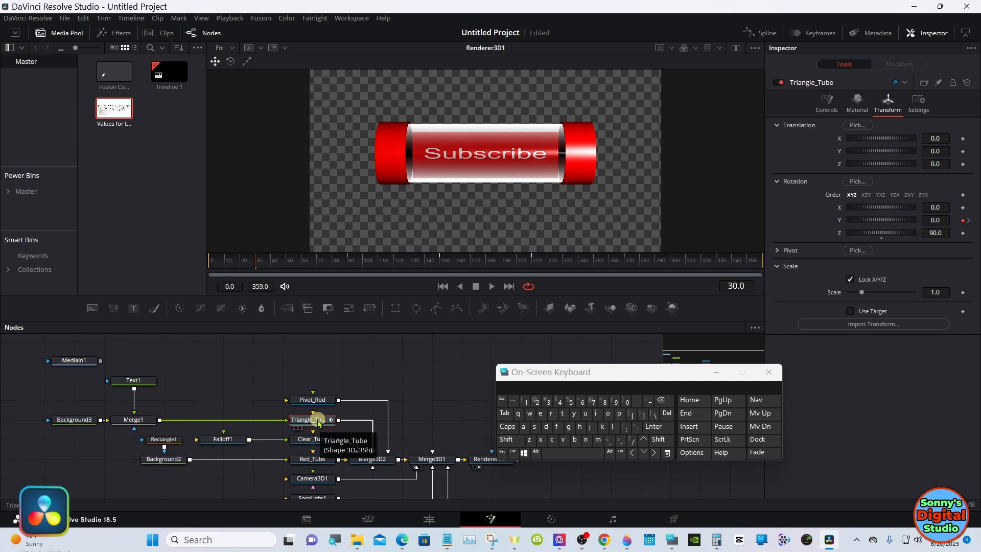
left_click_drag(269, 267, 348, 271)
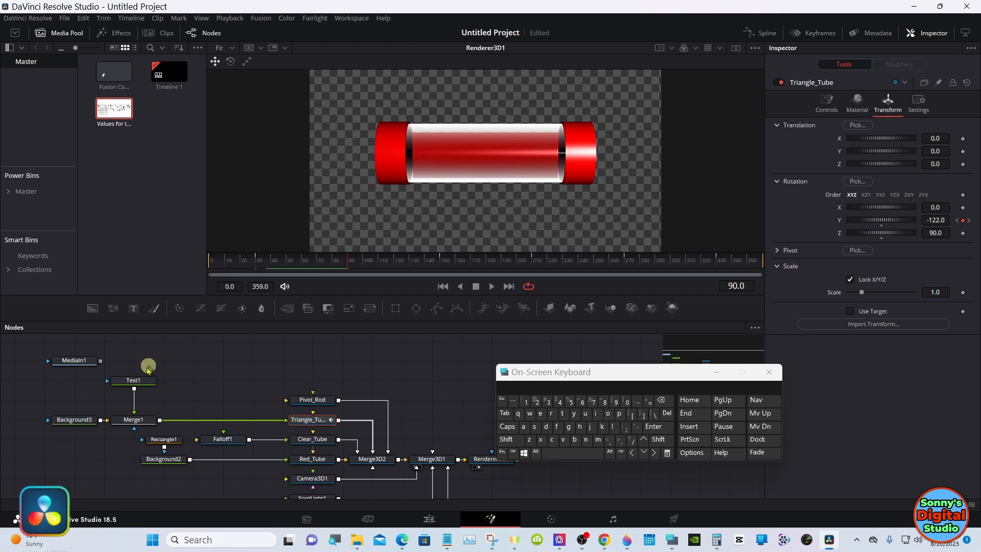
left_click(134, 382)
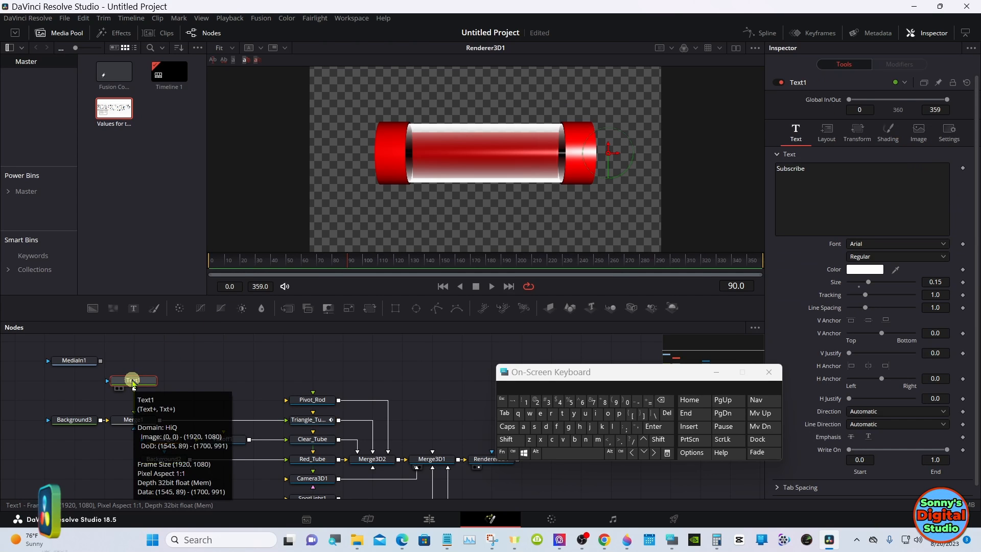
right_click(134, 382)
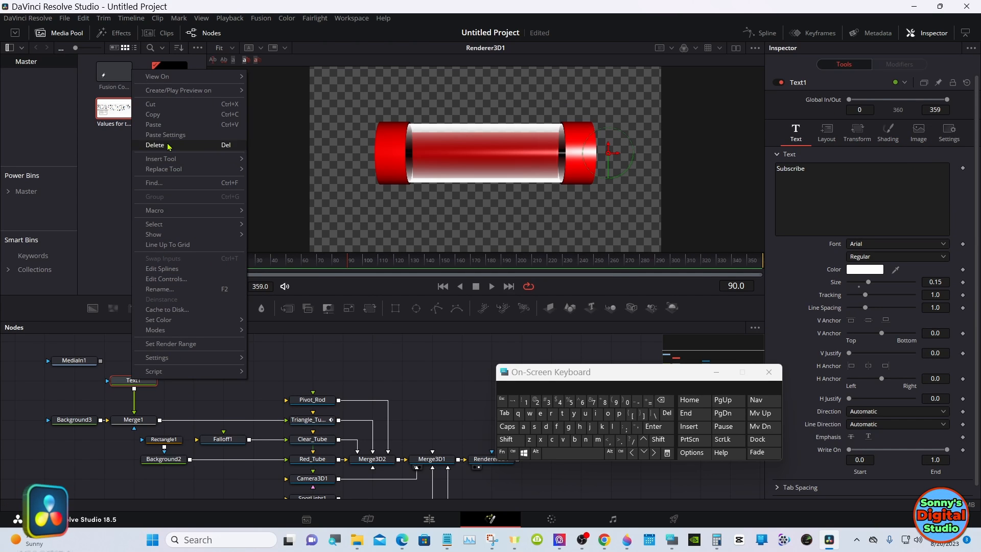
left_click(165, 117)
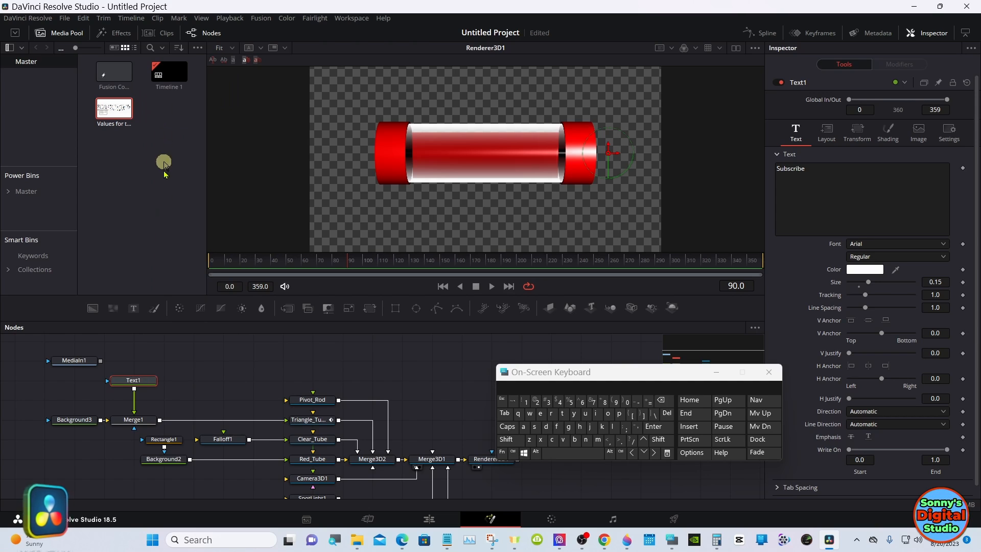
right_click(181, 378)
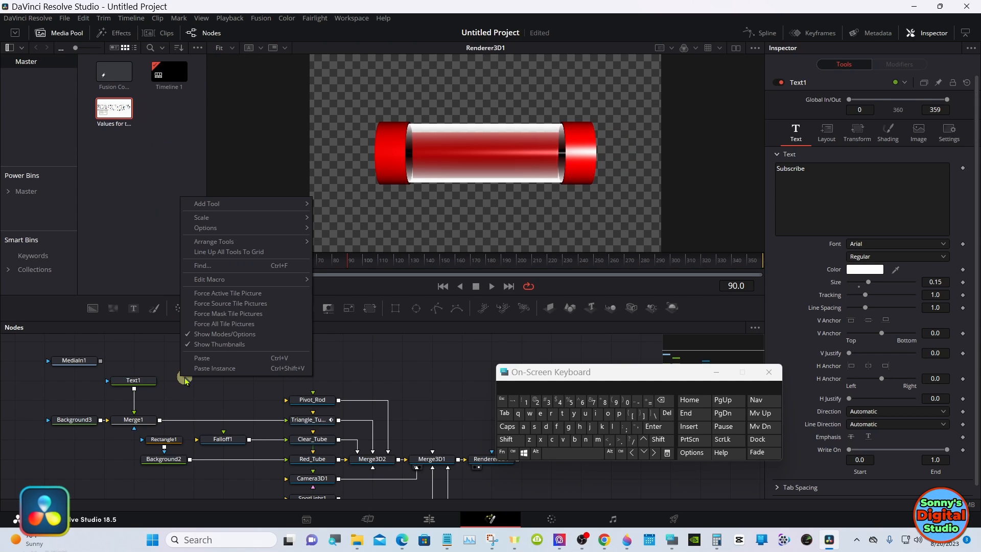
left_click(200, 358)
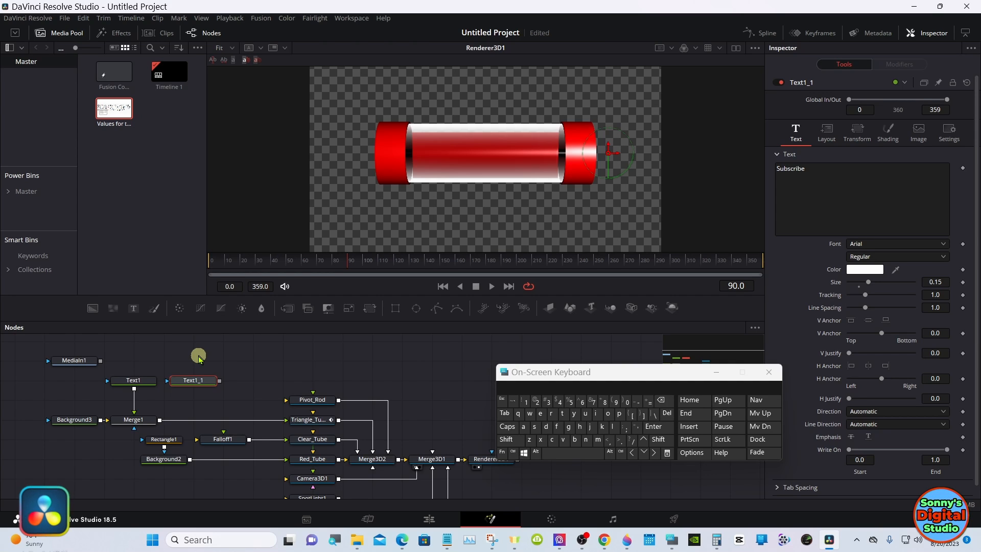
left_click_drag(219, 380, 156, 417)
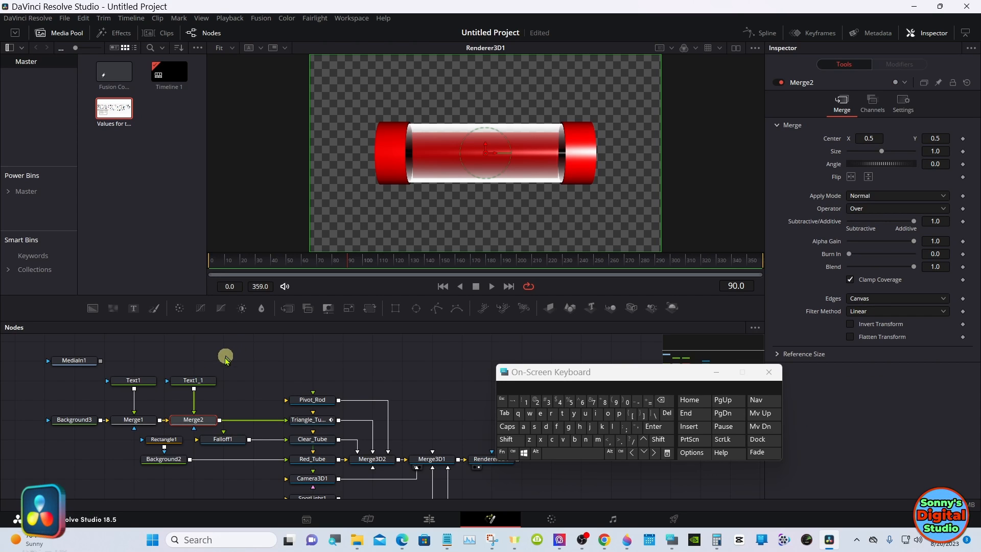
Step: Replace the wording of Text1_1 with "Like"
left_click(196, 384)
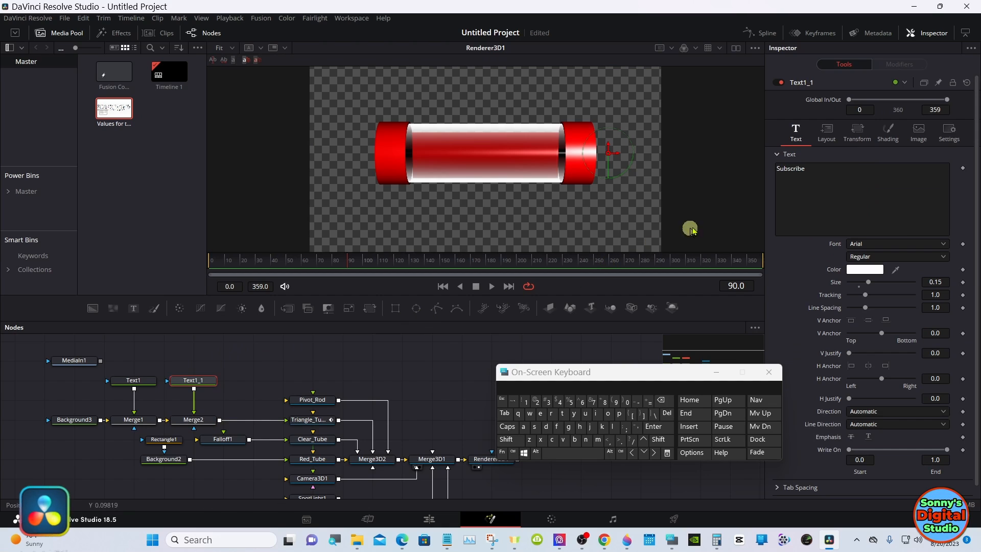
left_click(807, 175)
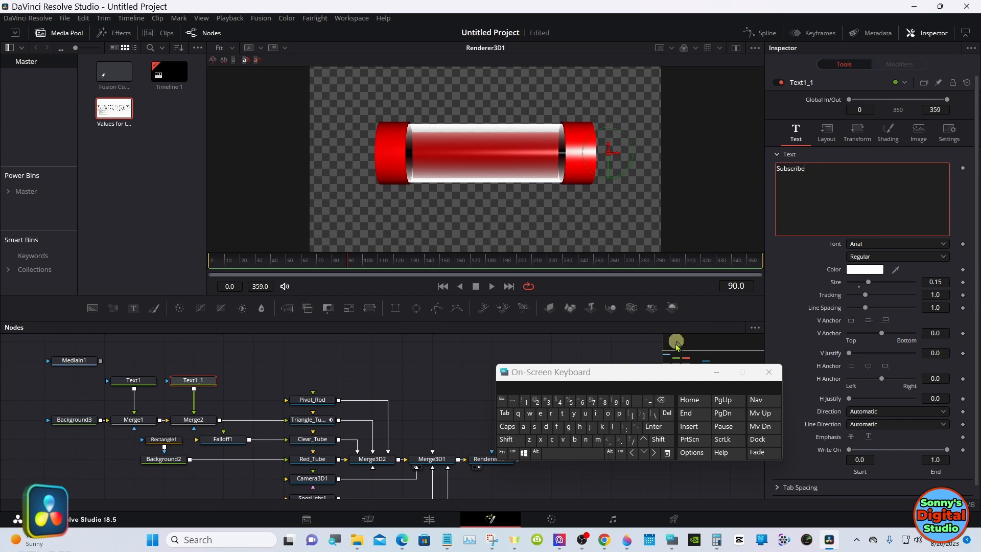
left_click(664, 401)
left_click(664, 401)
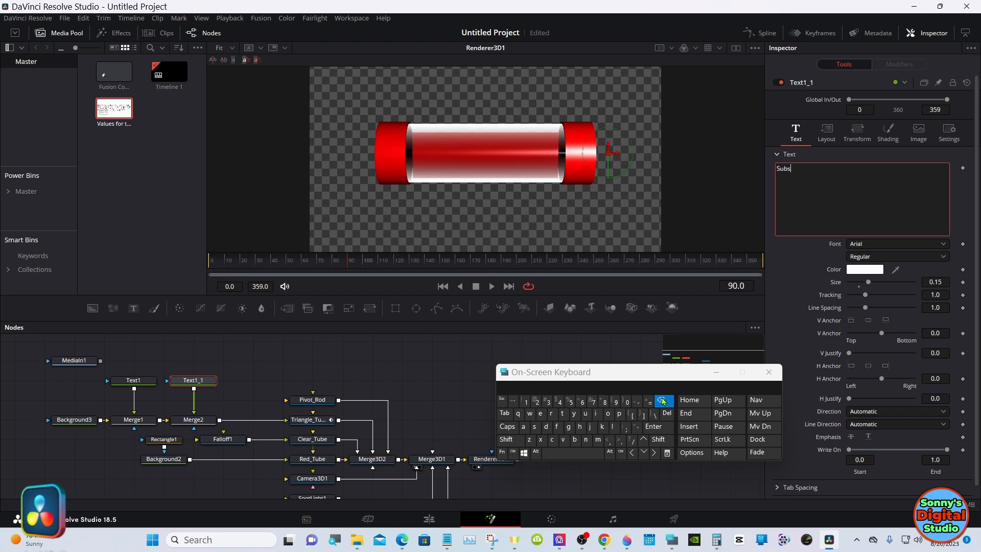
left_click(663, 401)
left_click(663, 402)
left_click(663, 401)
left_click(663, 401)
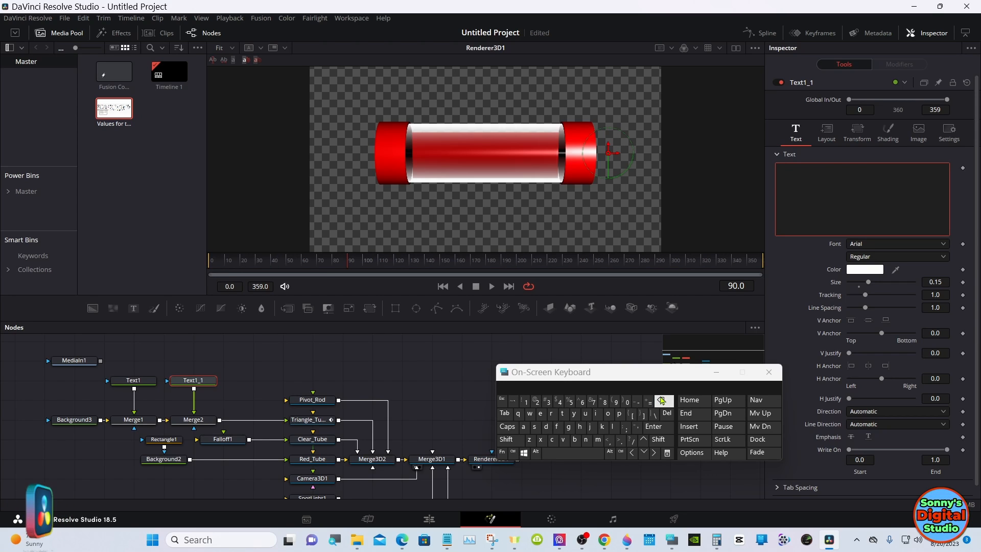
left_click(519, 441)
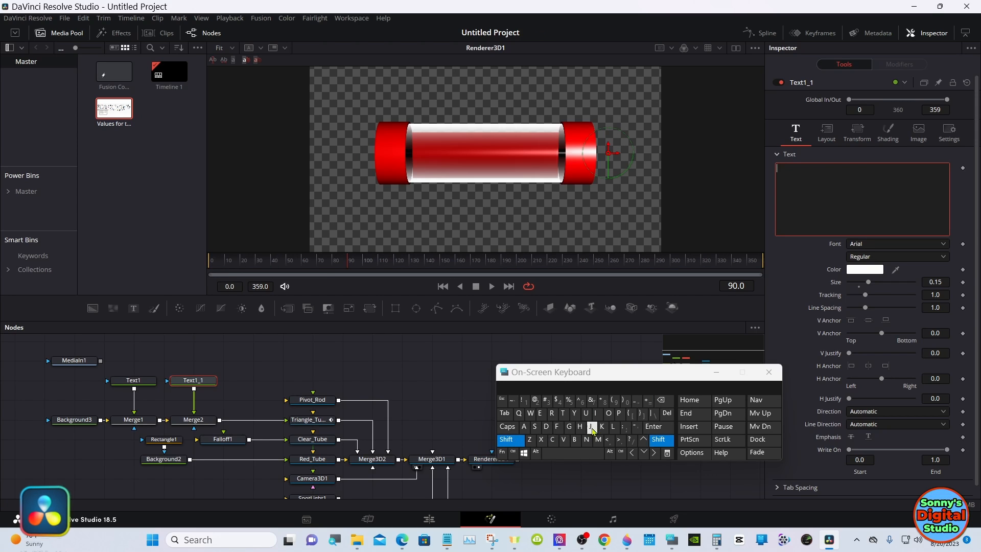
left_click(613, 426)
left_click(595, 413)
left_click(603, 427)
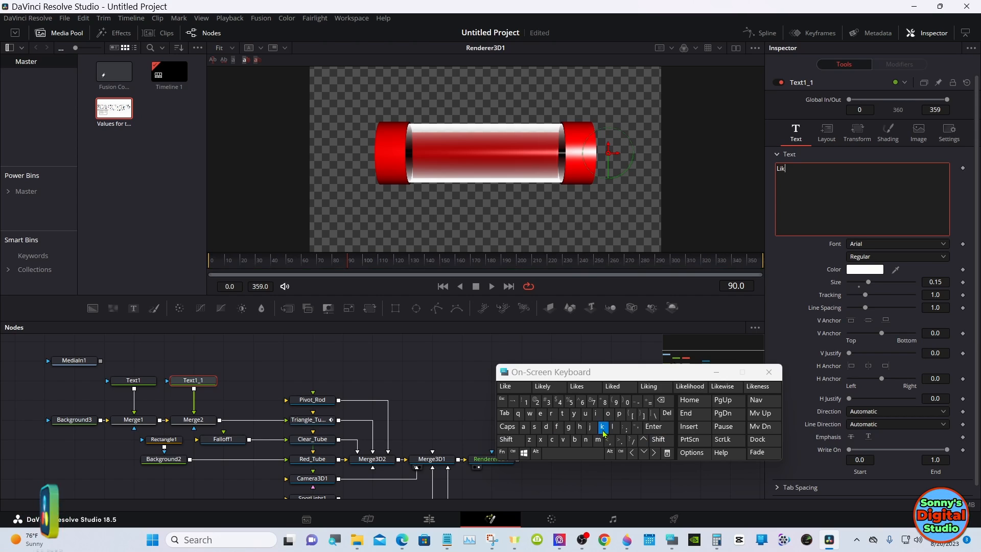
left_click(506, 387)
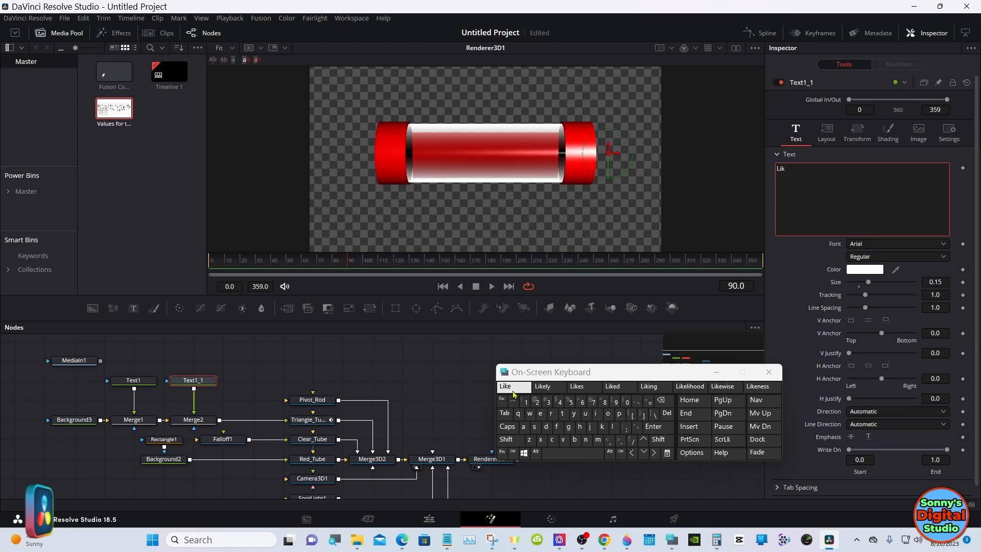
left_click(661, 402)
left_click(786, 296)
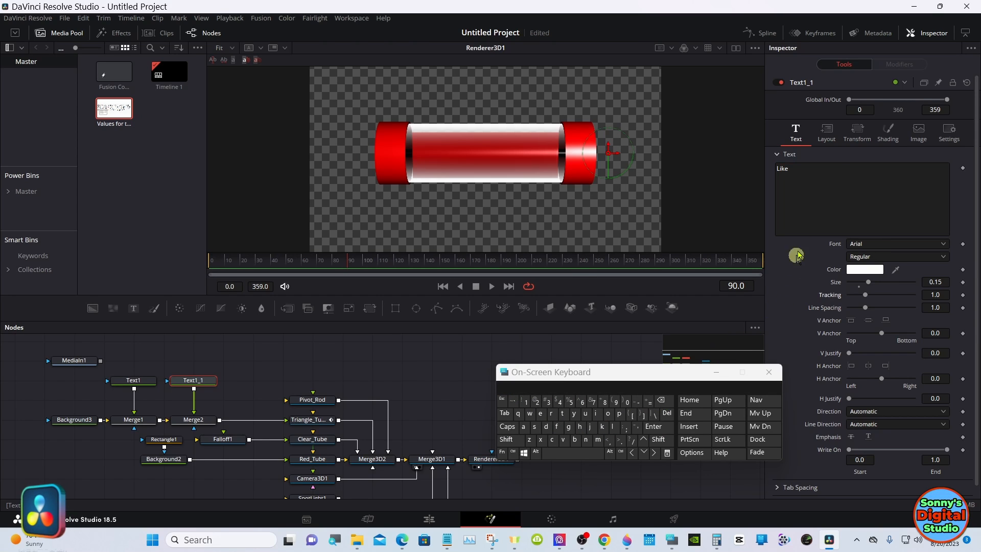
Step: Reset Text1_1's layout center and shift it to X 0.193 so the word sits on the tube's visible side
left_click(835, 142)
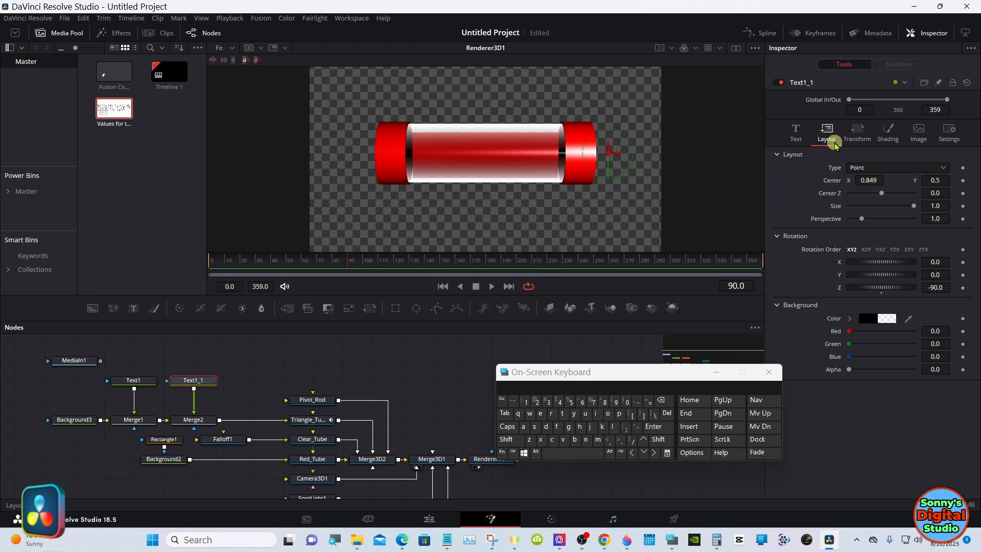
double_click(831, 182)
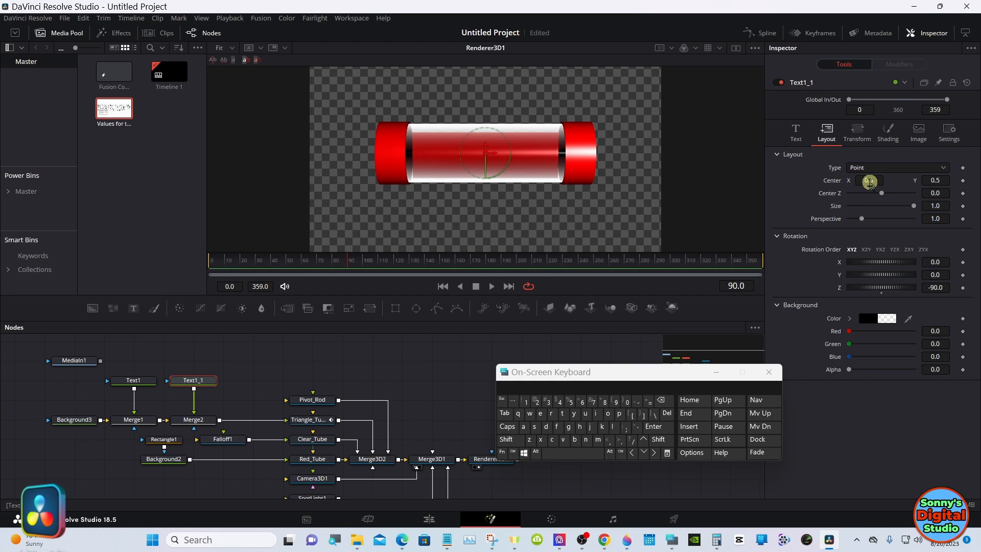
left_click_drag(869, 181, 711, 187)
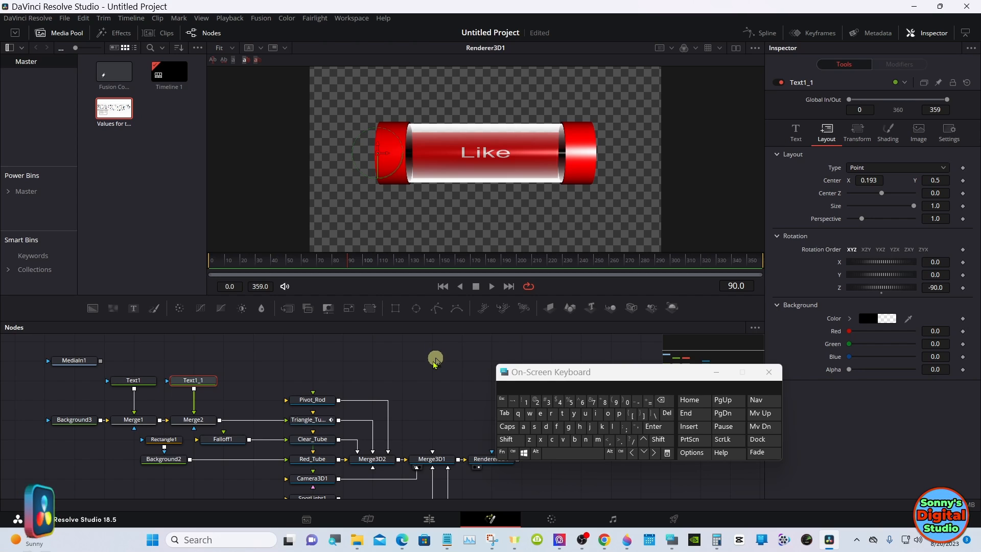
Step: Go to Triangle_Tube's rotation keyframe at frame 150, and merge a pasted copy of Text1_1 over the output of Merge2
left_click(318, 421)
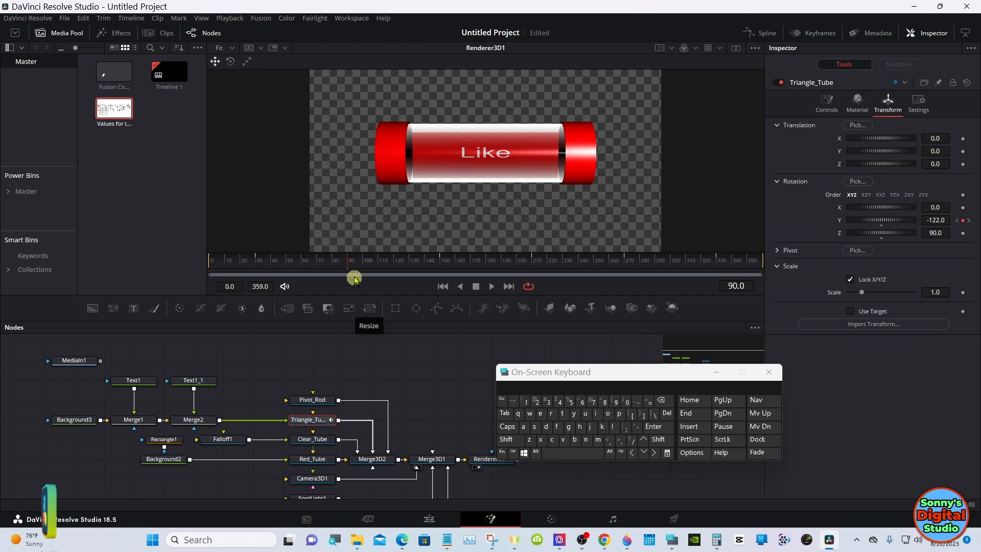
left_click_drag(357, 259, 442, 266)
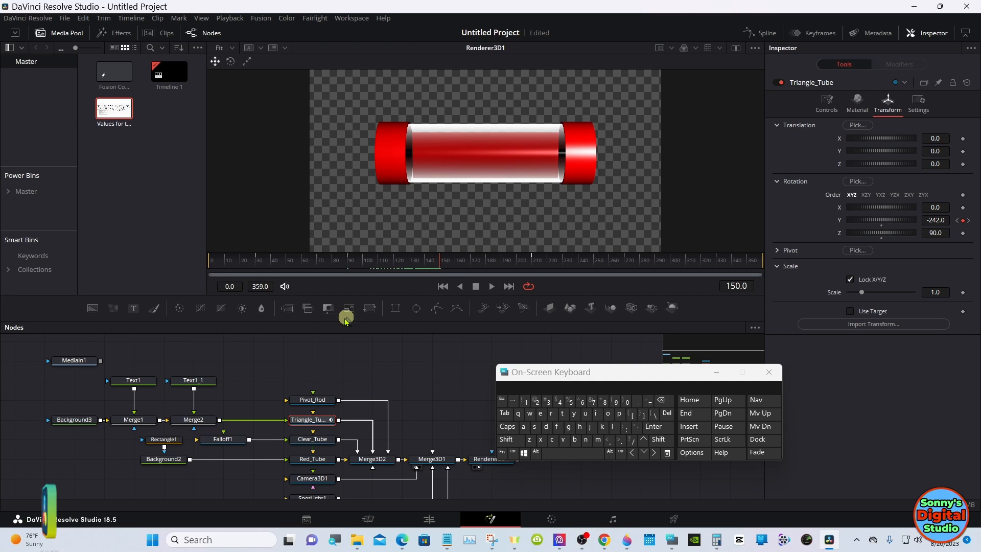
left_click(185, 382)
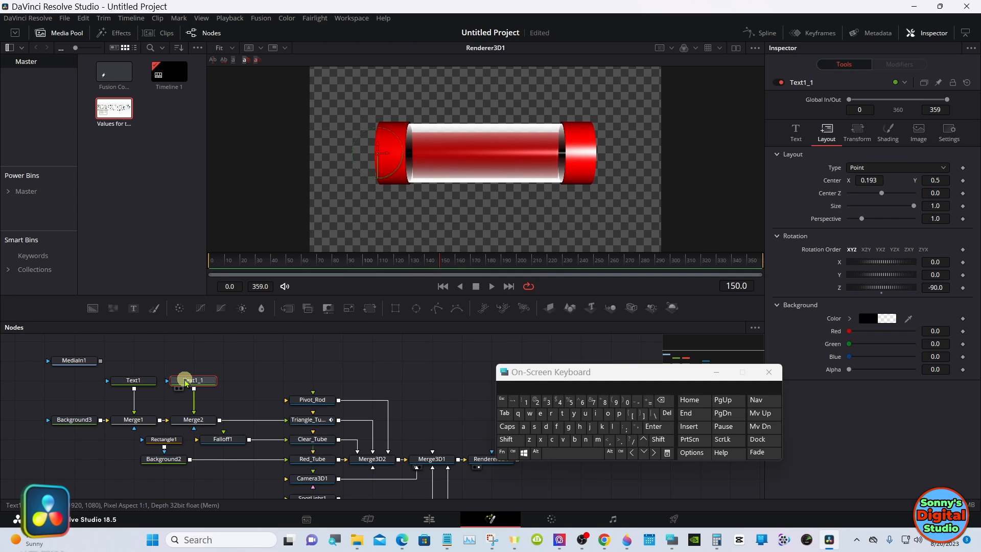
right_click(185, 382)
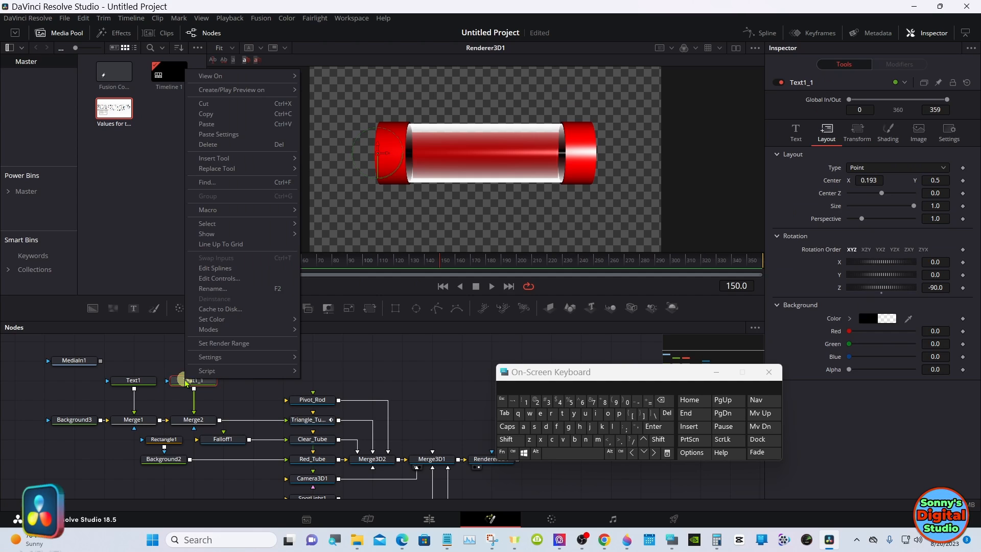
left_click(206, 114)
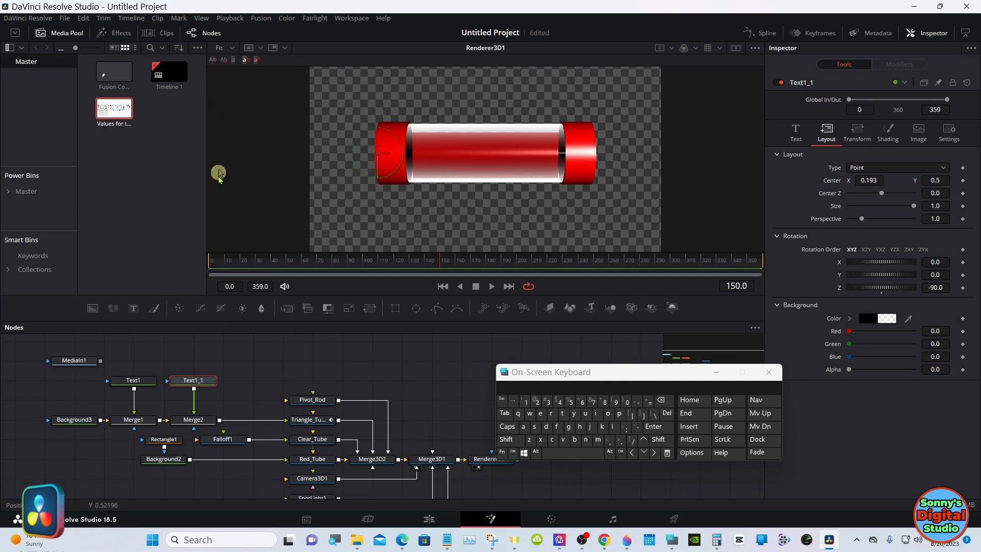
right_click(244, 377)
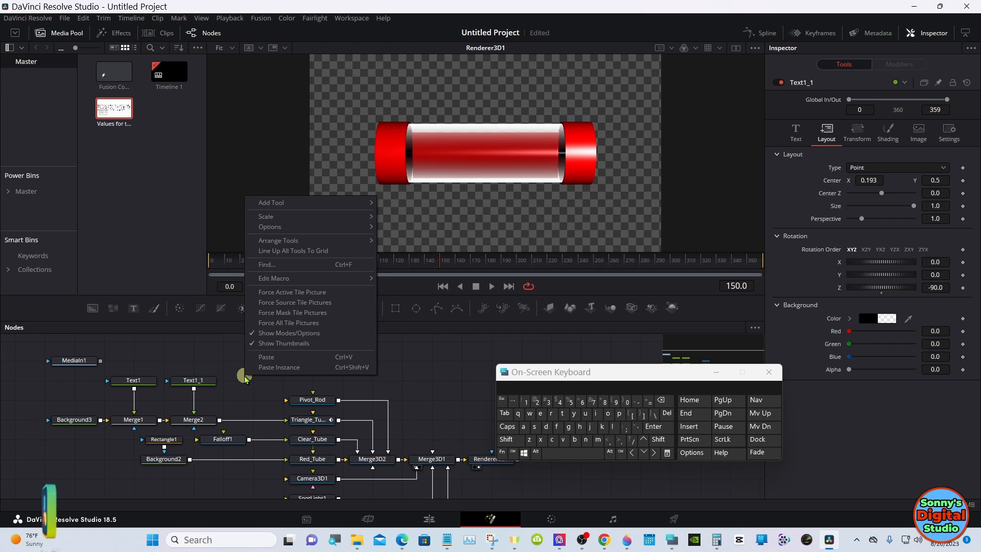
left_click(274, 358)
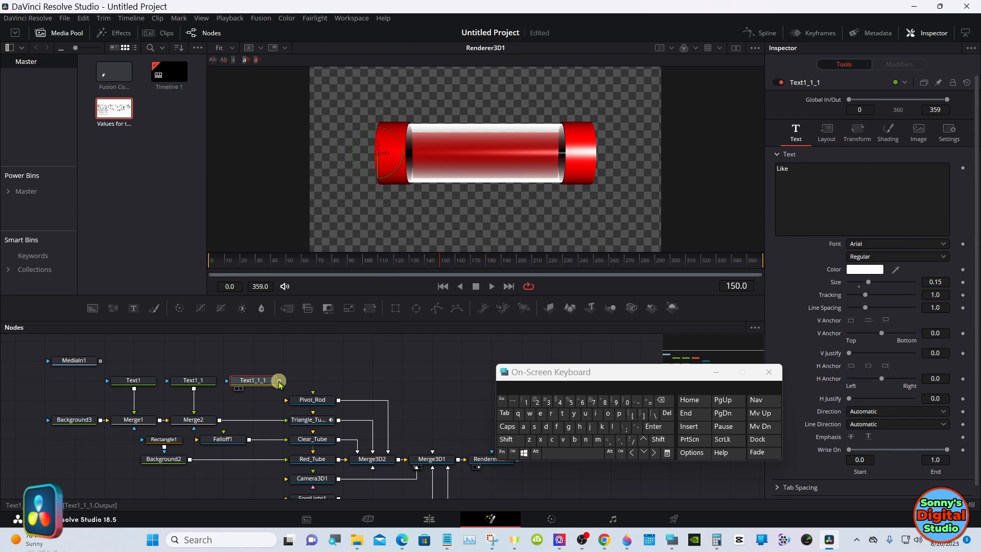
left_click_drag(277, 380, 220, 423)
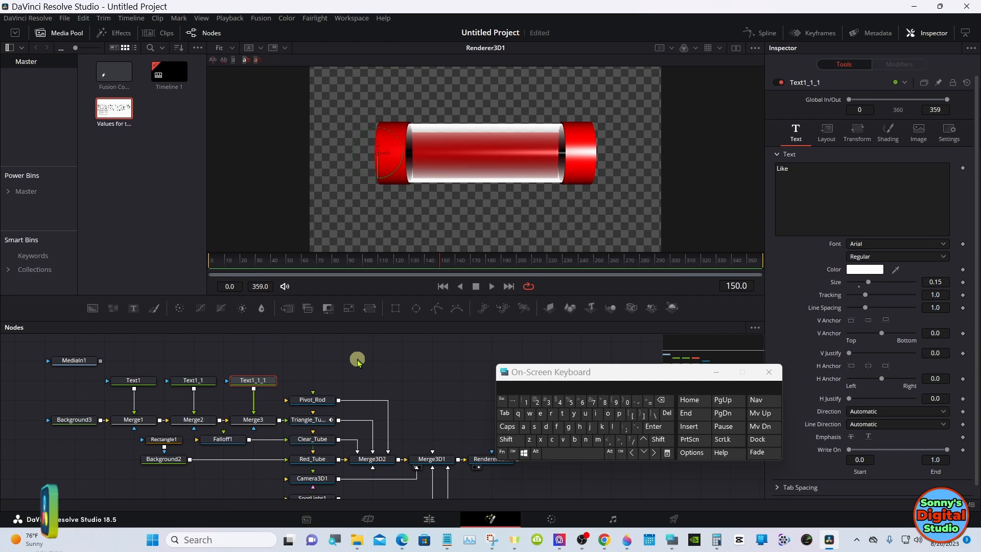
Step: Replace the wording of the pasted text node Text1_1_1 with "Share"
left_click(817, 176)
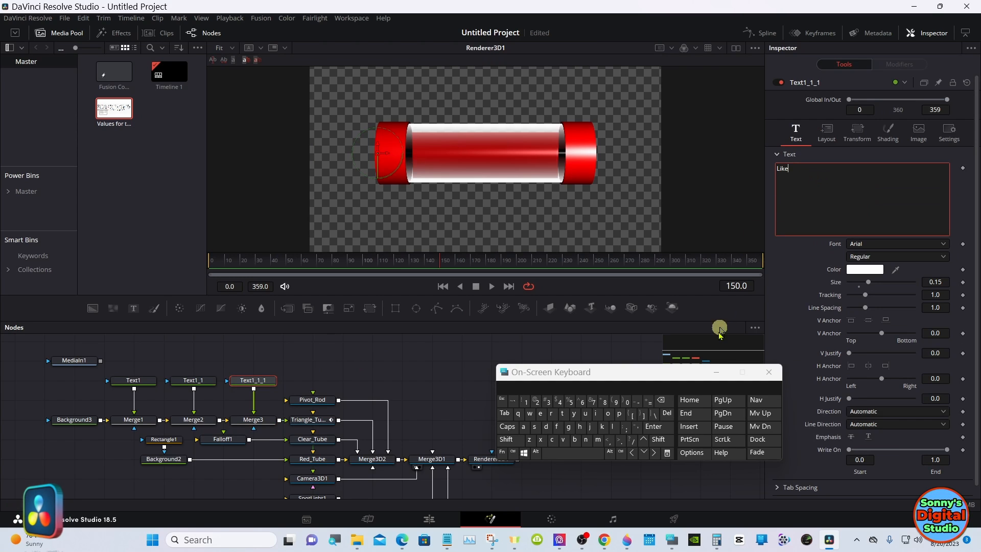
left_click(662, 402)
left_click(663, 404)
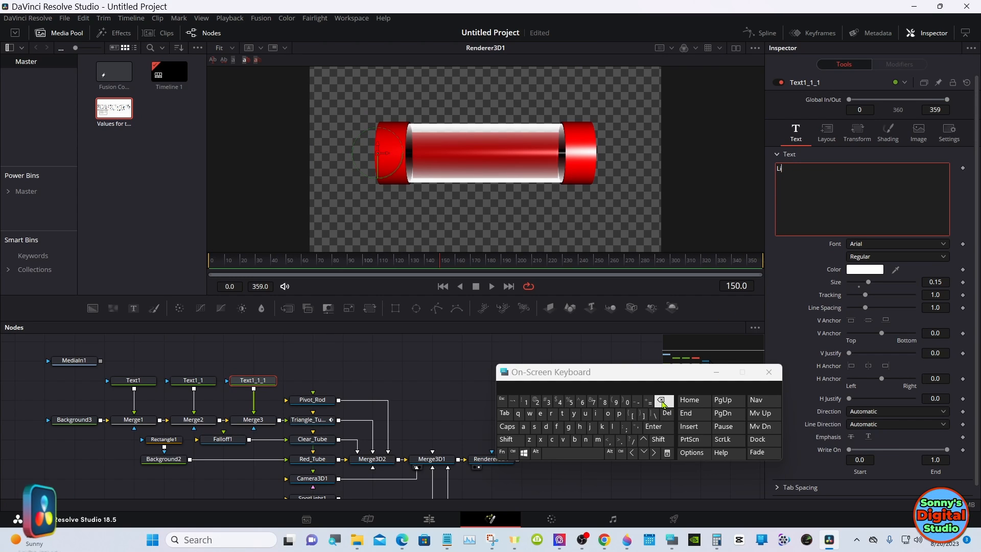
left_click(662, 402)
left_click(662, 401)
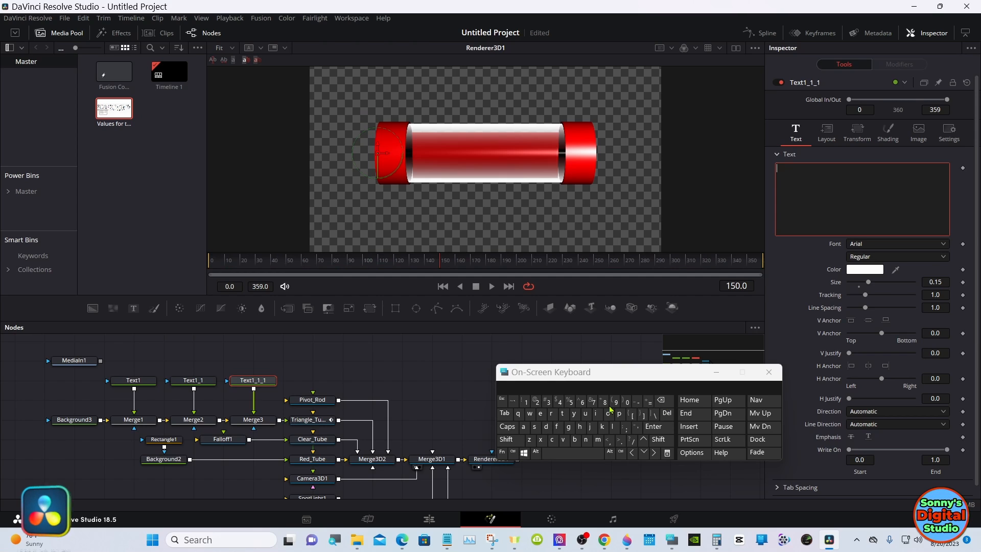
left_click(506, 440)
left_click(535, 428)
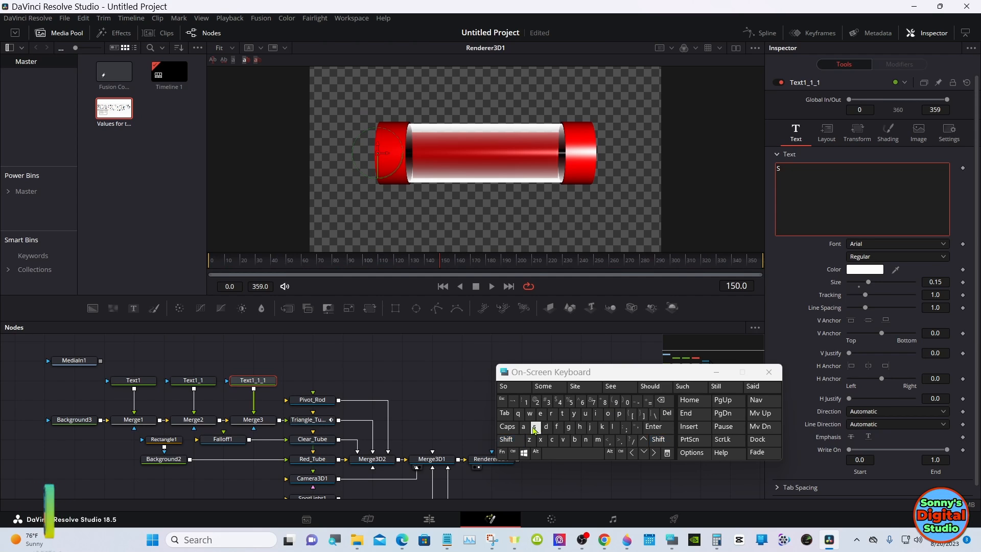
type("ha")
left_click(648, 386)
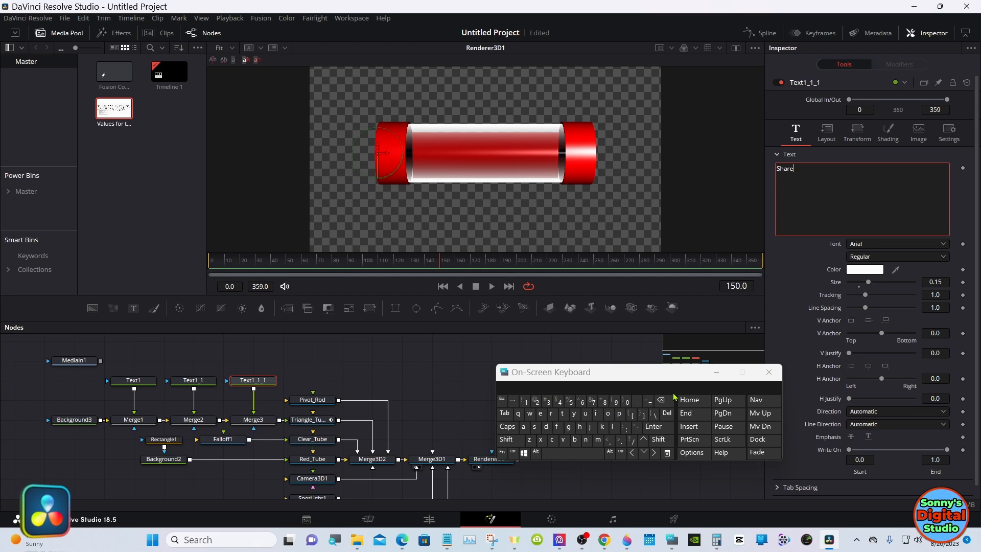
left_click(784, 286)
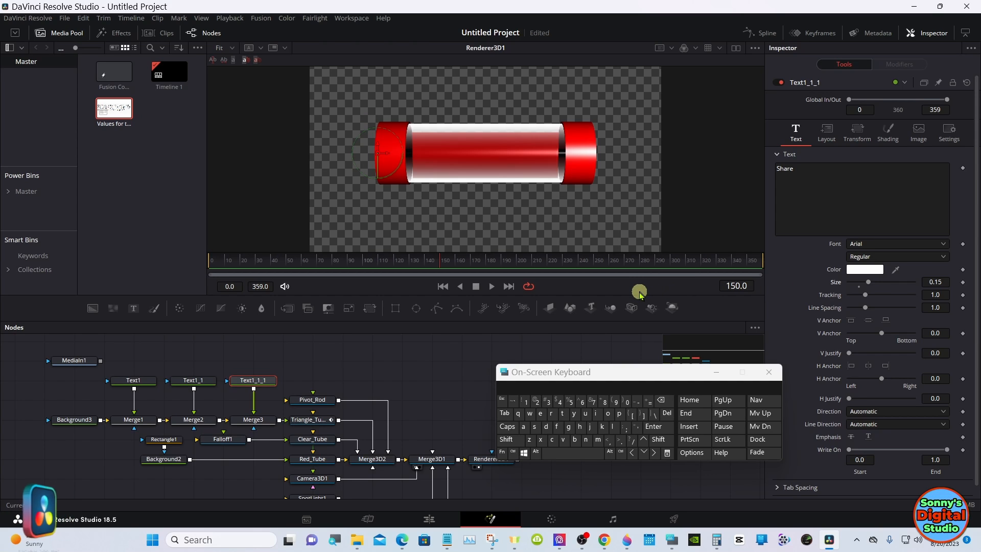
Step: Reset Text1_1_1's layout center to the default X 0.5 and deselect the node
left_click(829, 135)
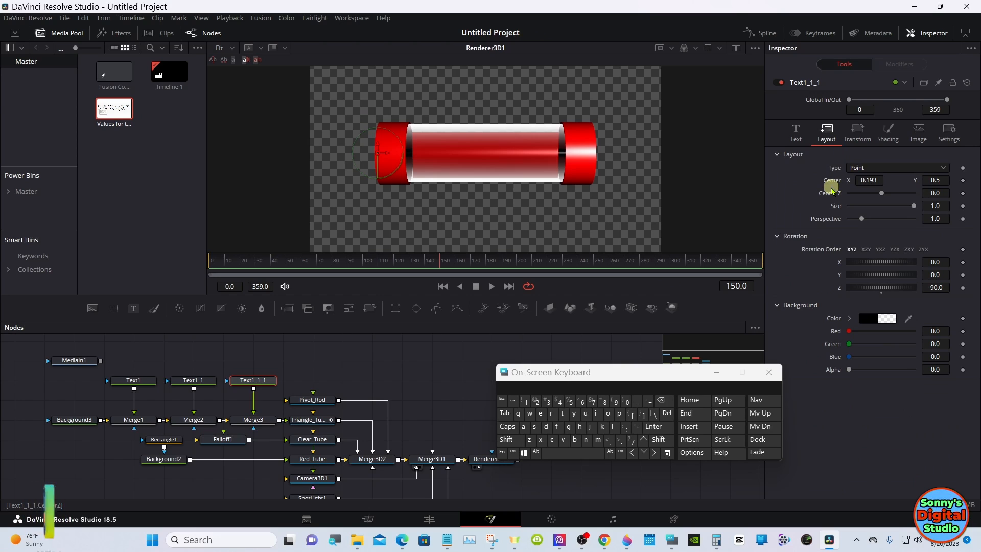
double_click(831, 182)
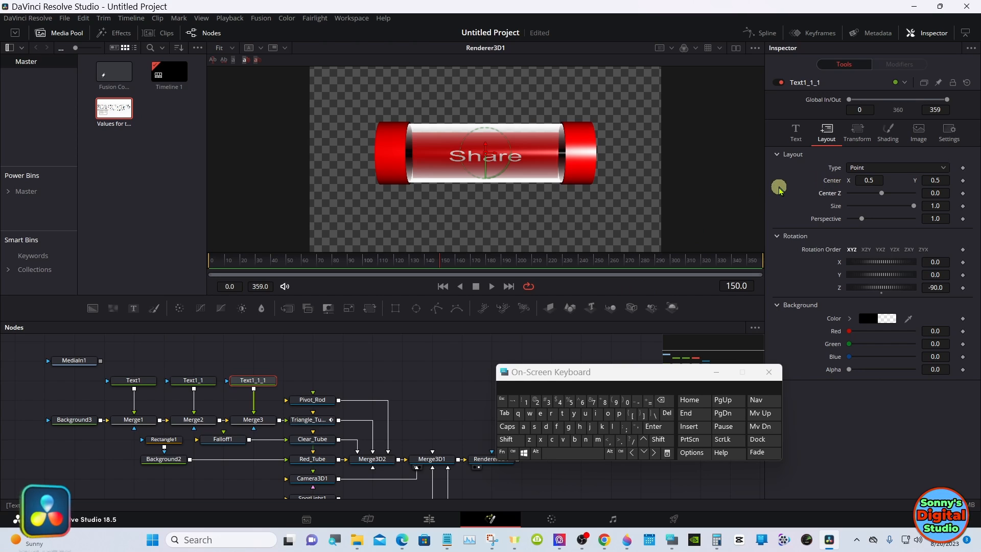
left_click(428, 362)
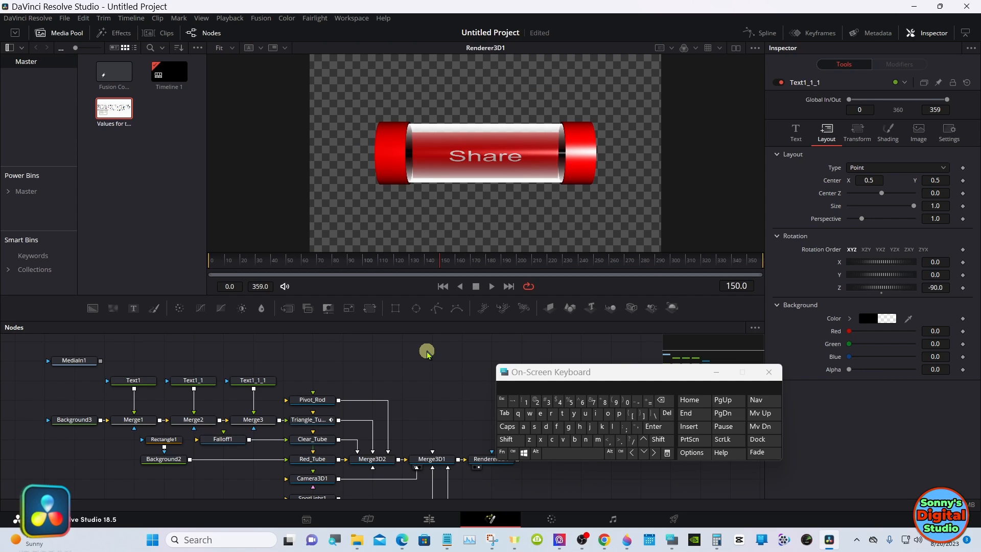
Step: Scrub to Triangle_Tube's rotation keyframe at frame 210 to check the text shown there, and return to frame 150
left_click(319, 426)
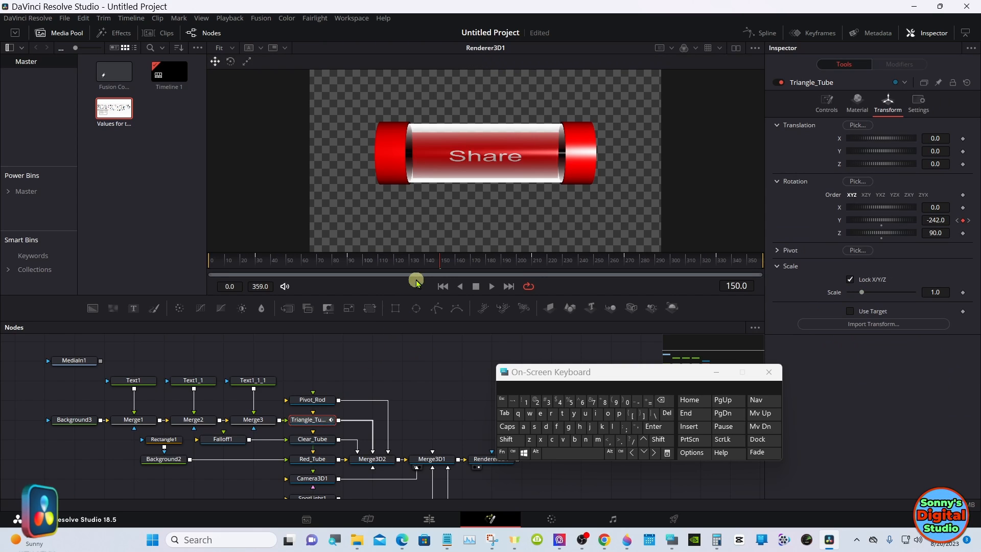
left_click_drag(474, 267, 532, 267)
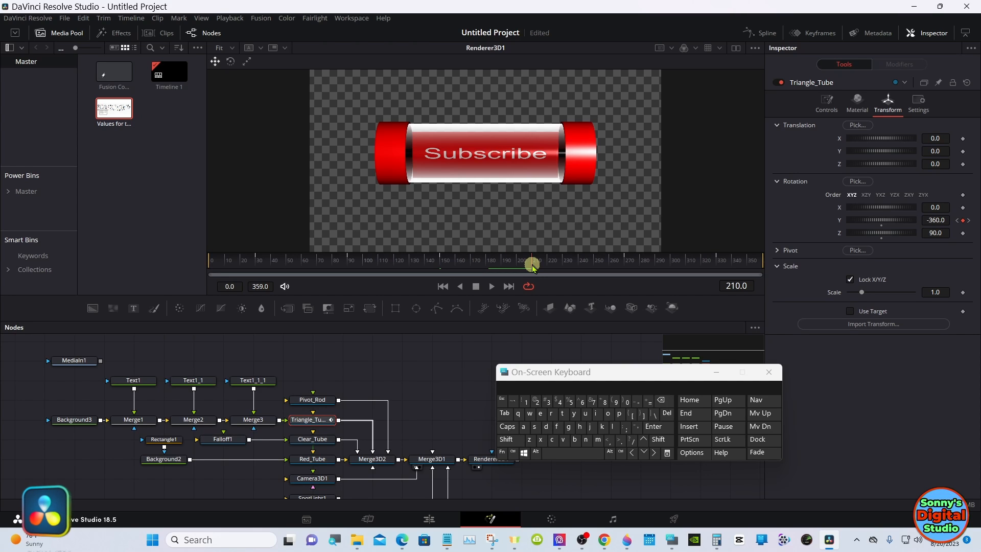
left_click_drag(532, 266, 442, 267)
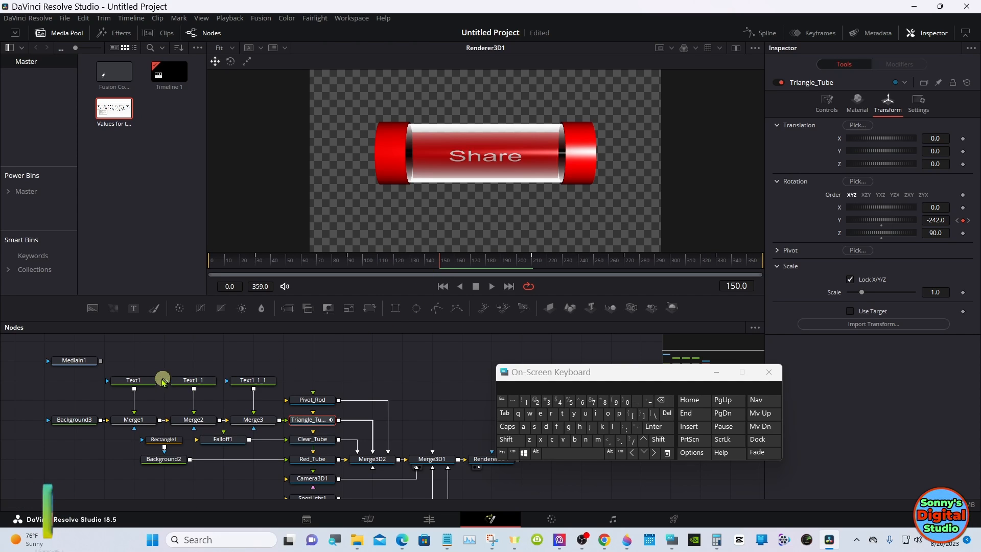
Step: Keyframe Text1's "Subscribe" wording at frame 150 and at frame 0
left_click(146, 383)
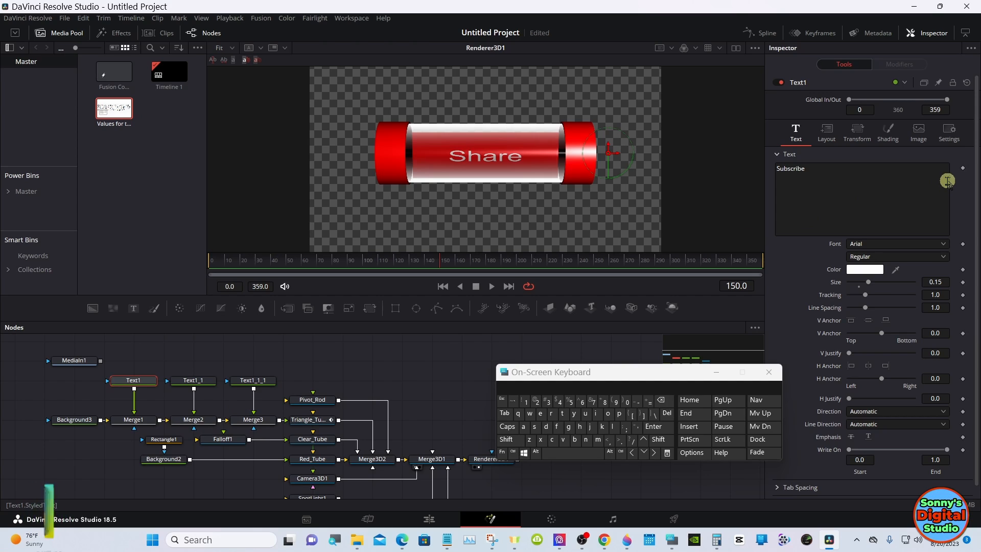
left_click(962, 168)
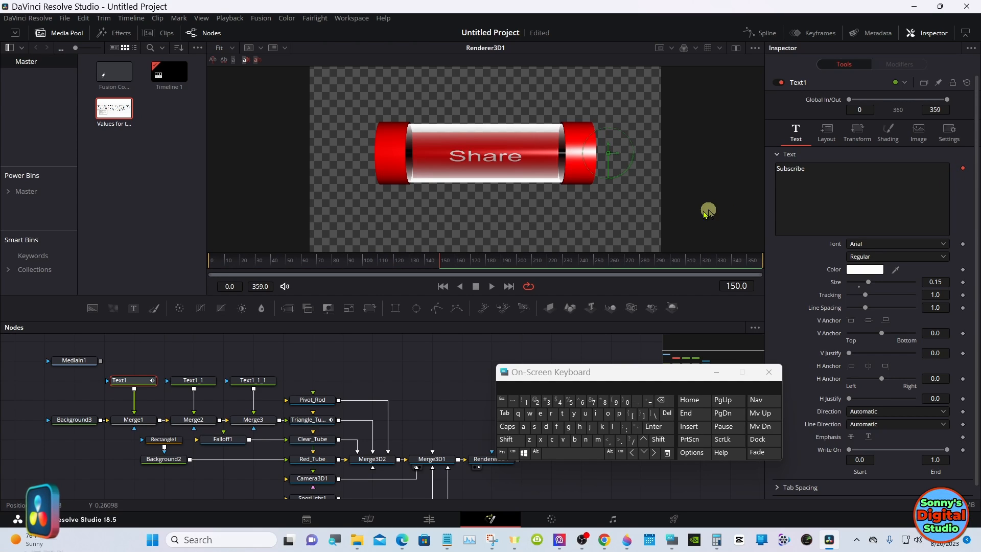
left_click_drag(436, 262, 188, 263)
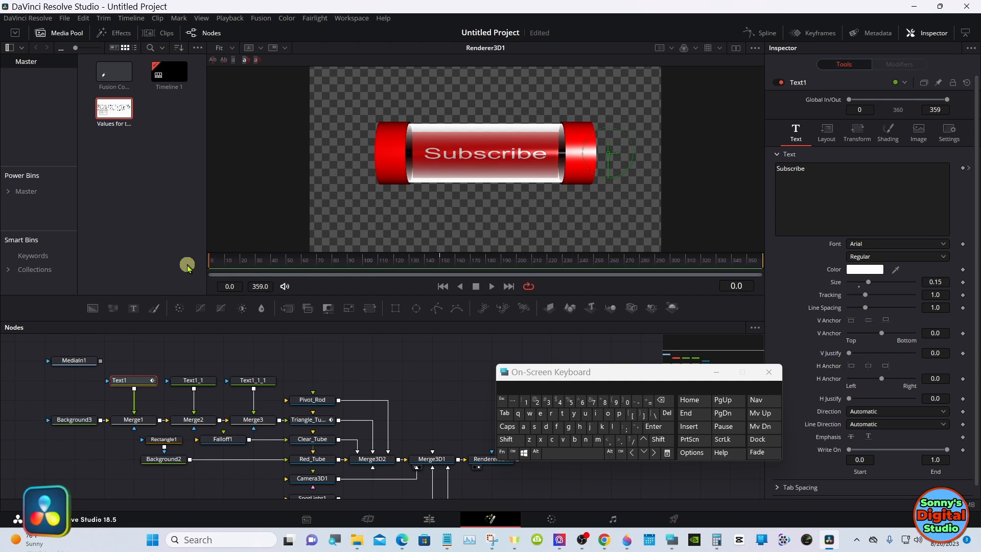
left_click(963, 168)
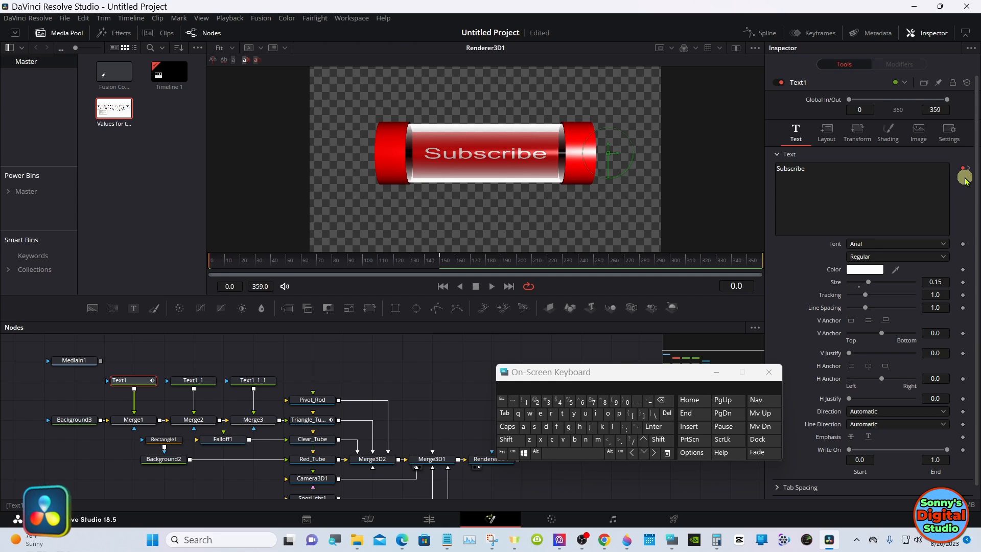
Step: Replace Text1's wording at its frame 150 keyframe with "Hit bell"
left_click(969, 171)
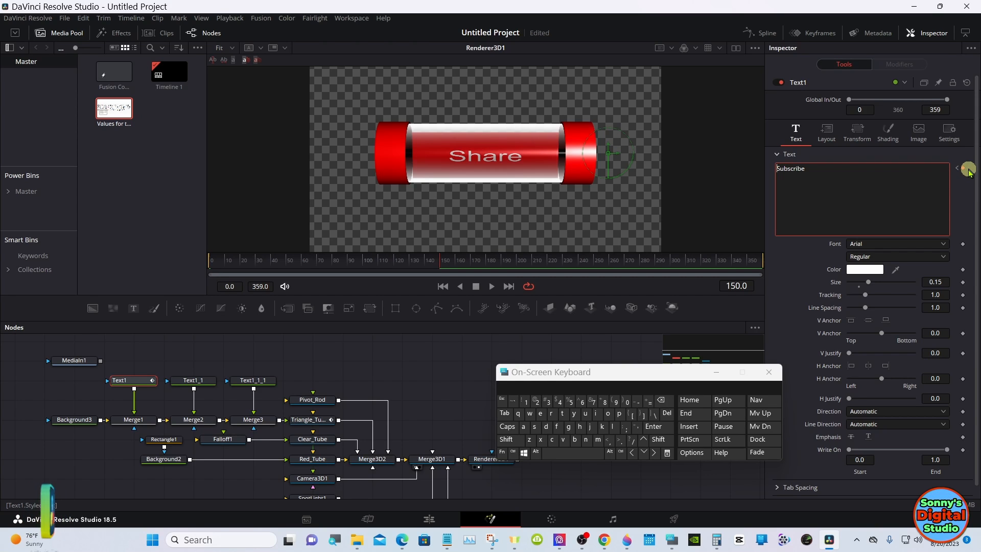
left_click(864, 192)
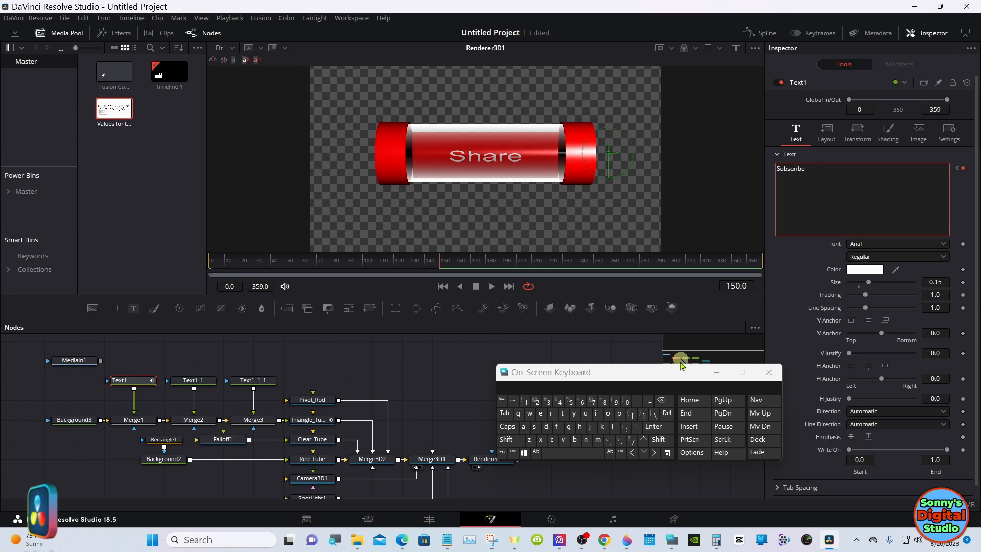
left_click(661, 400)
left_click(506, 439)
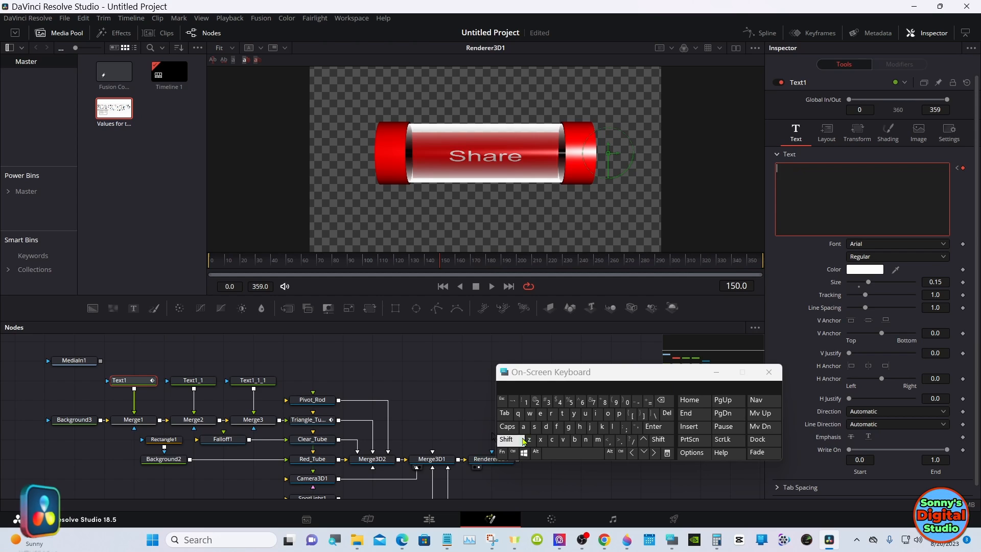
left_click(580, 426)
left_click(596, 413)
left_click(562, 413)
left_click(562, 452)
left_click(574, 439)
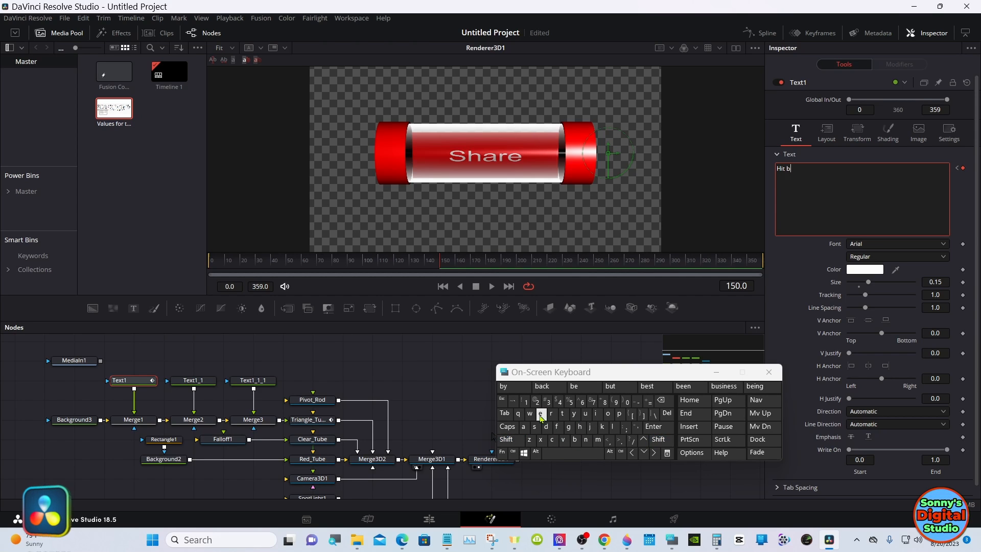
left_click(540, 413)
left_click(613, 427)
left_click(613, 426)
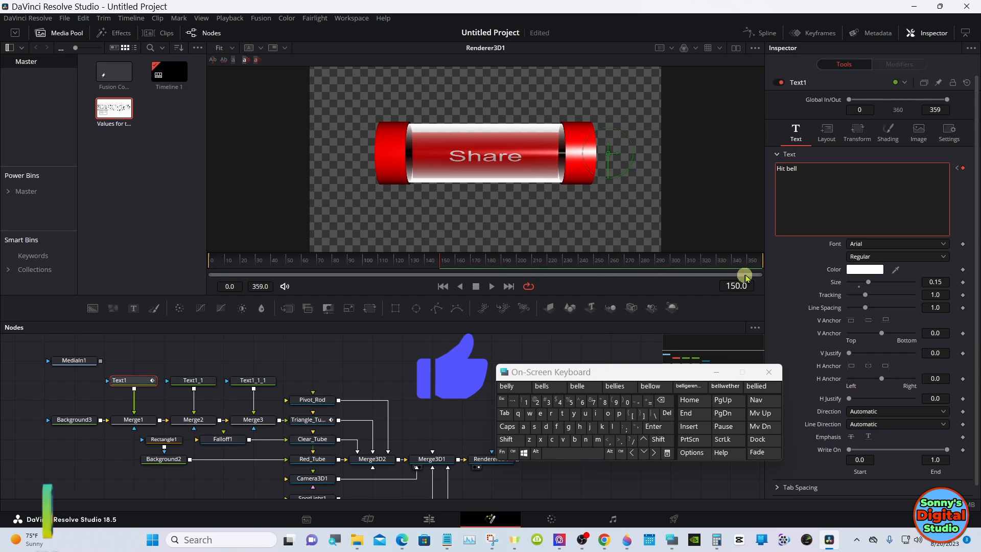
left_click(780, 265)
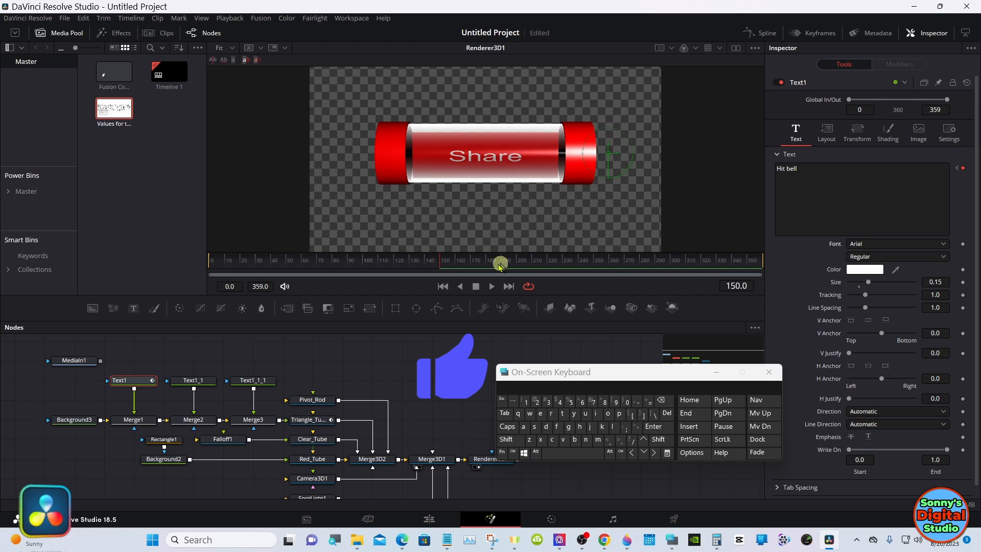
Step: Scrub past frame 150 to check Text1's new wording, and place the playhead on Triangle_Tube's rotation keyframe at frame 210
left_click(454, 265)
left_click_drag(455, 266, 503, 270)
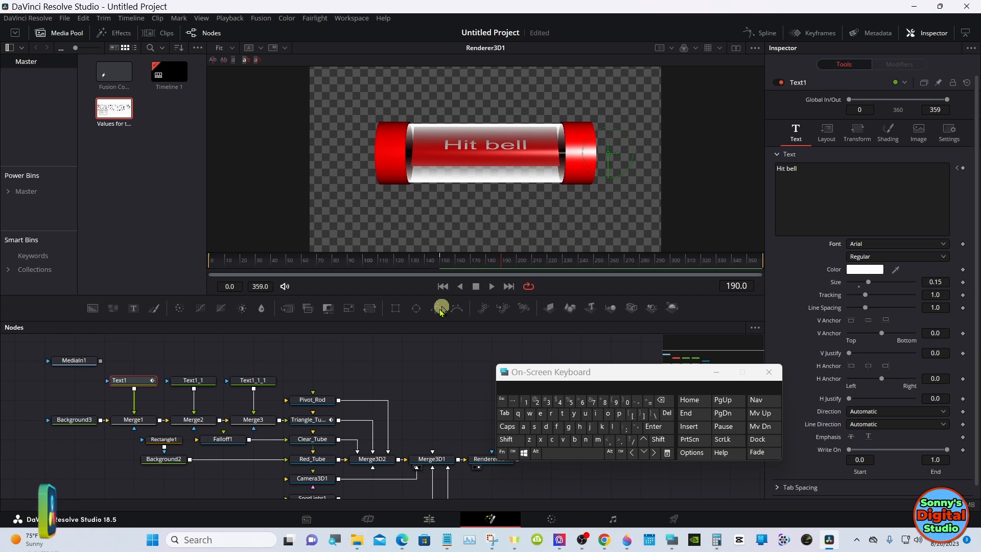
left_click(321, 421)
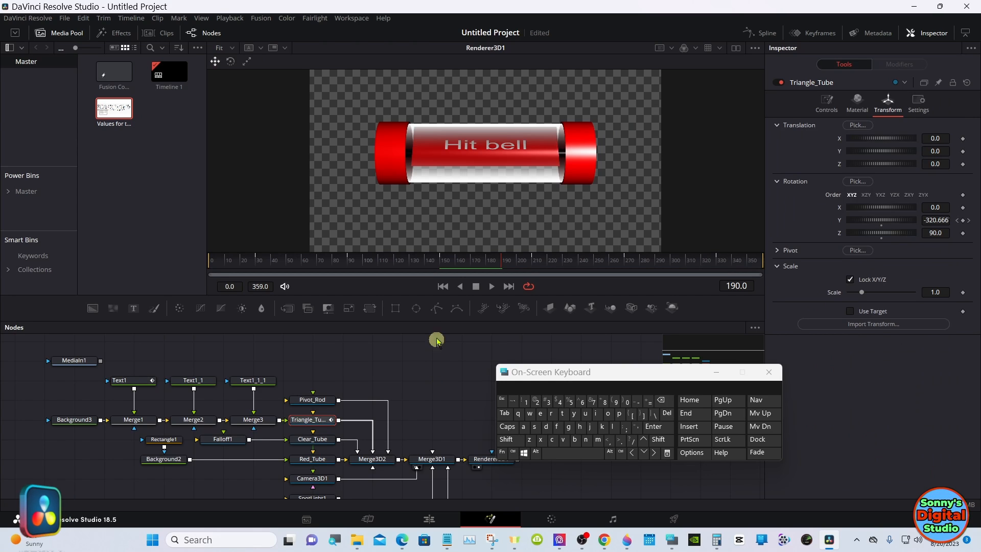
left_click_drag(487, 263, 533, 268)
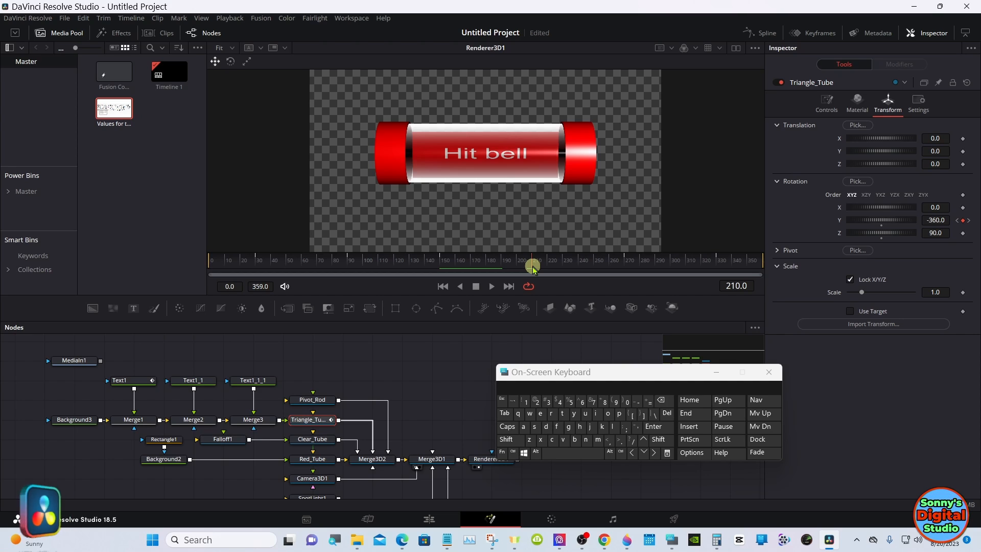
mouse_move(532, 268)
left_mouse_down()
mouse_move(587, 268)
mouse_move(533, 269)
left_mouse_up()
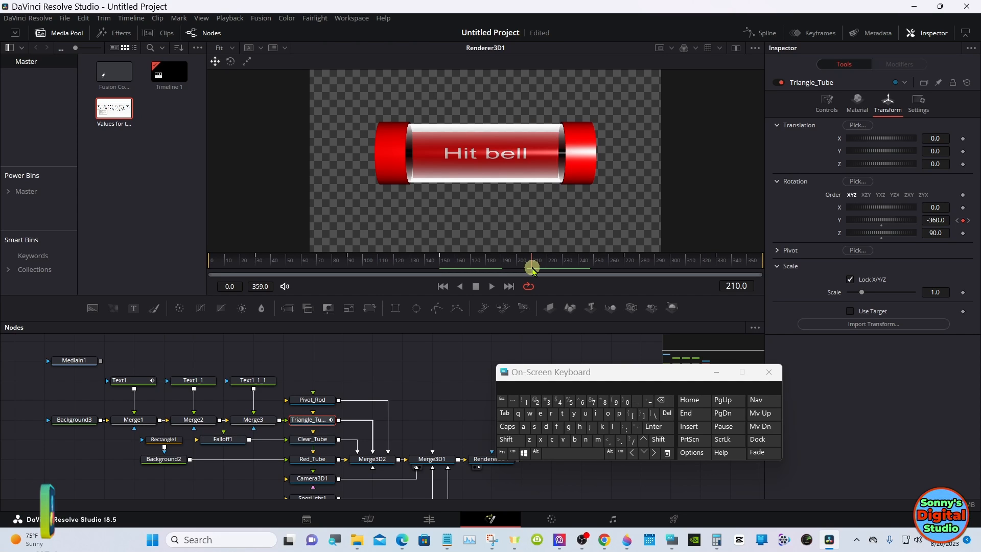
Step: Keyframe Text1_1's "Like" wording at frame 210 and at frame 0, and return to the frame 210 keyframe
left_click(199, 384)
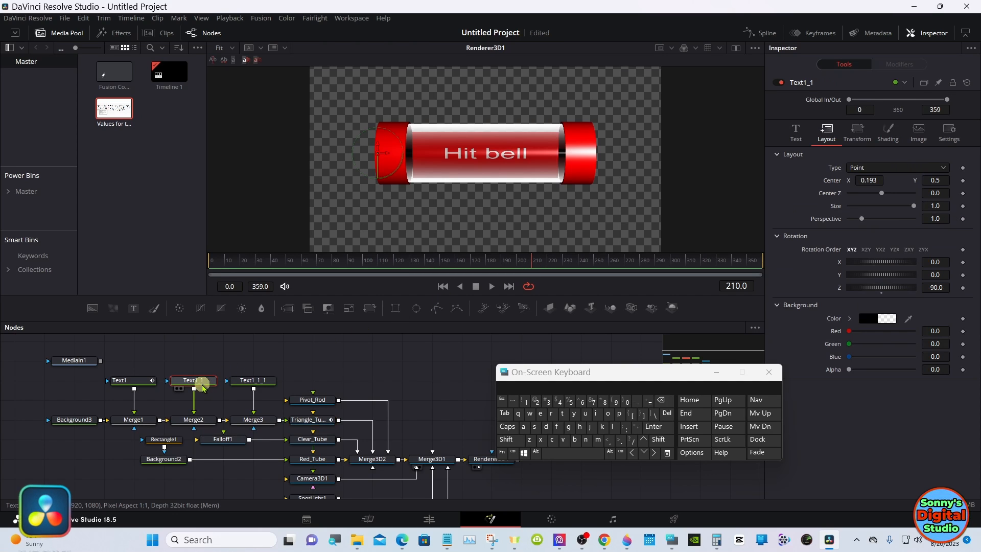
left_click(795, 133)
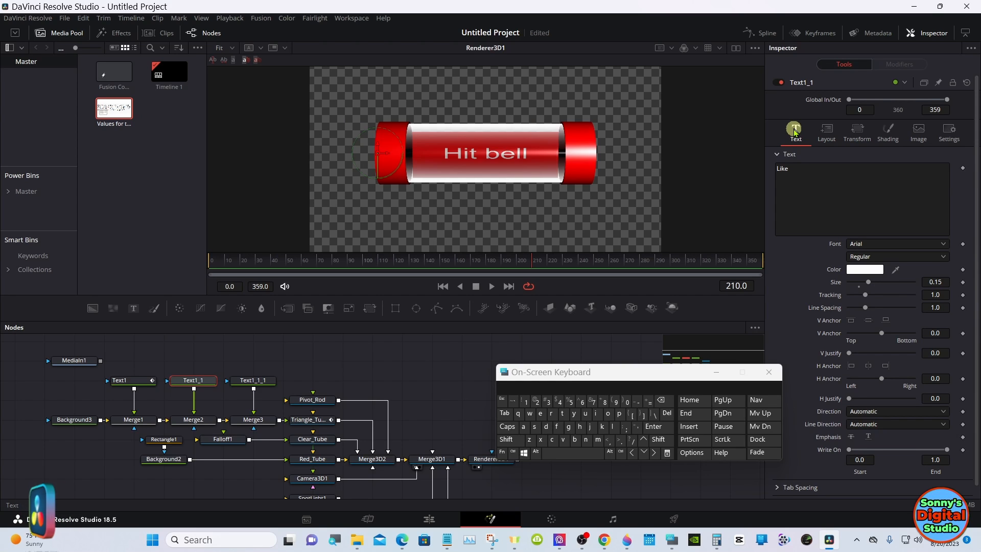
left_click(963, 168)
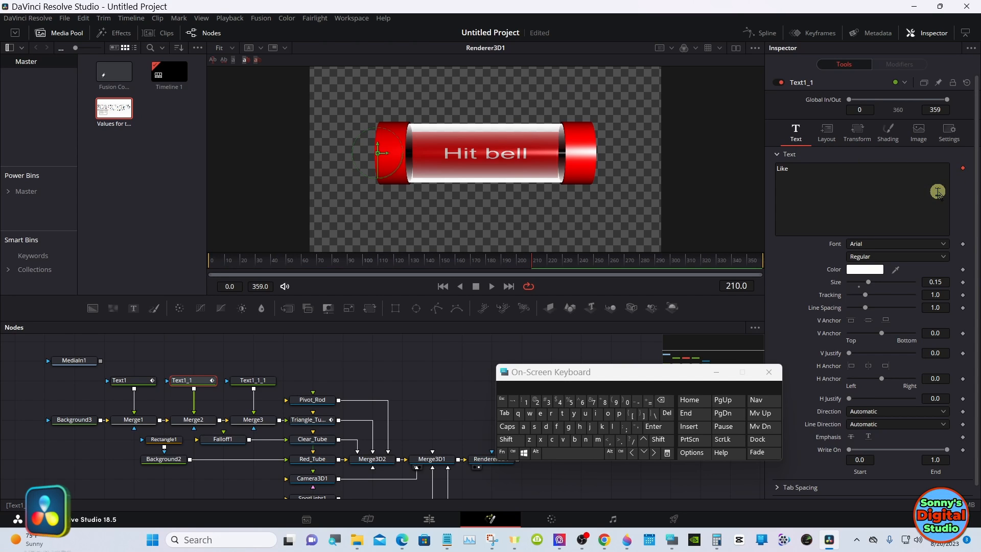
left_click_drag(511, 266, 199, 267)
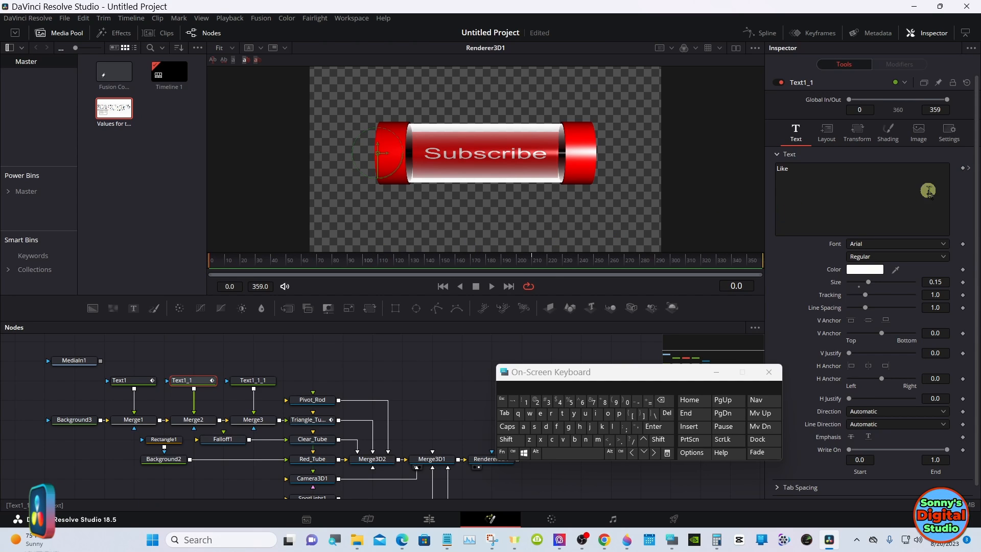
left_click(969, 168)
Step: Replace Text1_1's wording at its frame 210 keyframe with "DaVinci"
left_click(838, 195)
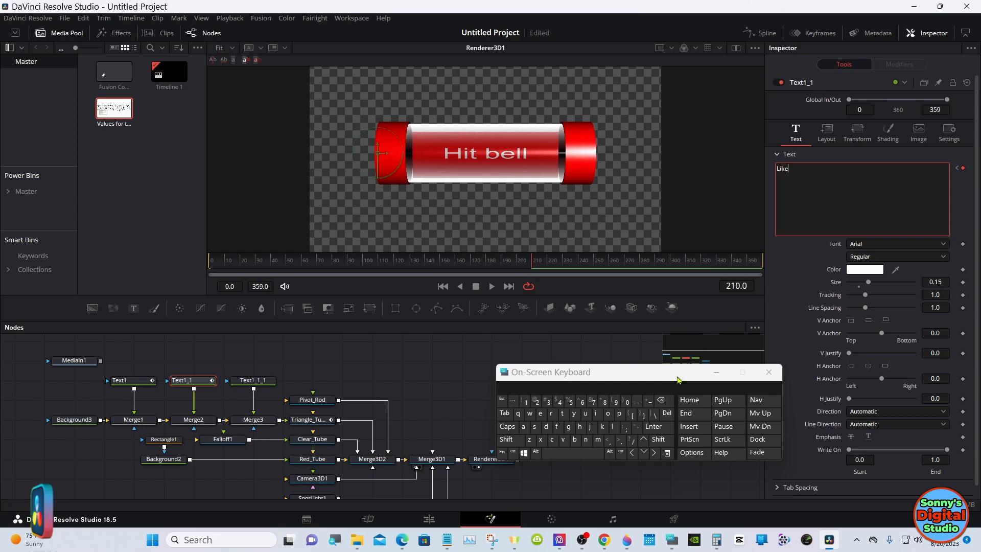
left_click(663, 401)
left_click(663, 401)
left_click(663, 401)
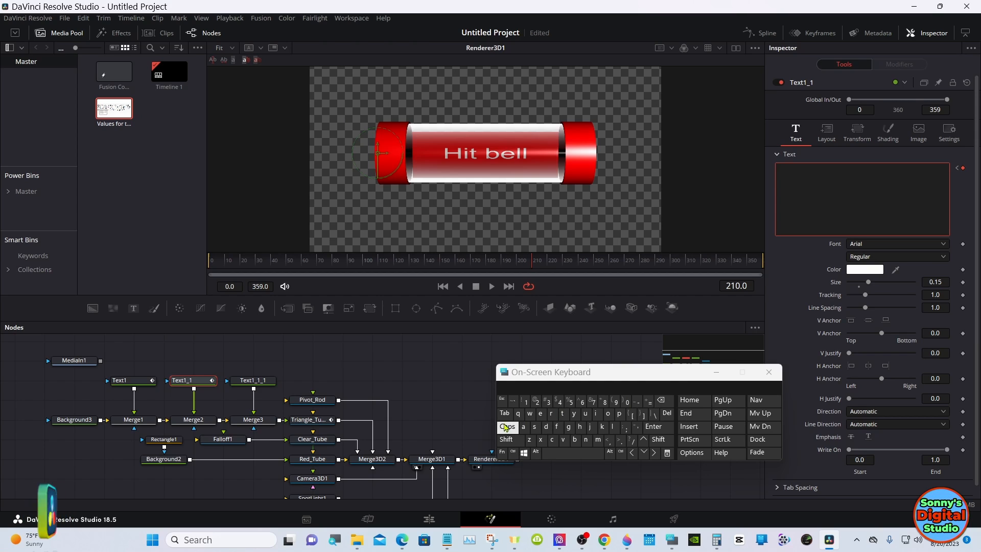
left_click(506, 439)
left_click(546, 427)
left_click(524, 429)
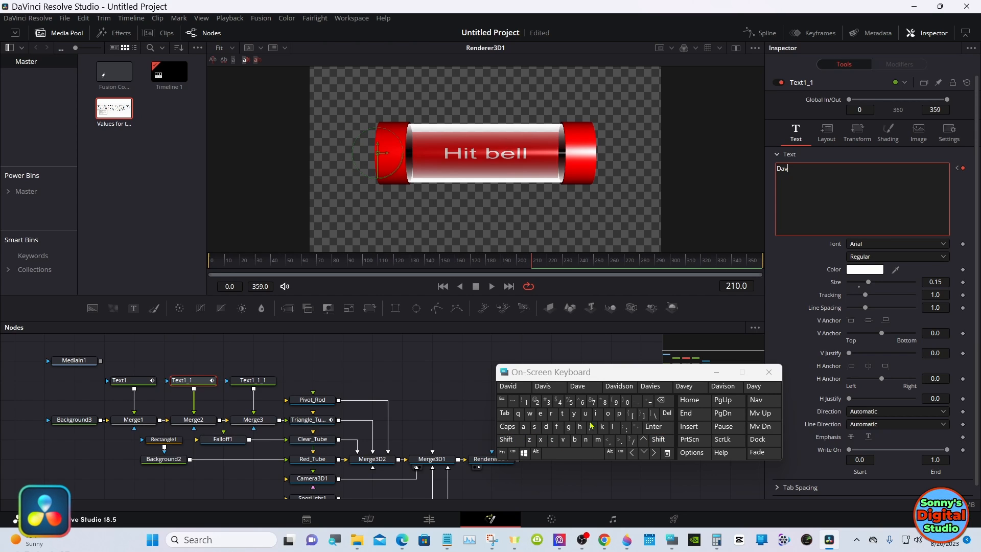
left_click(506, 440)
left_click(563, 439)
left_click(596, 414)
left_click(586, 439)
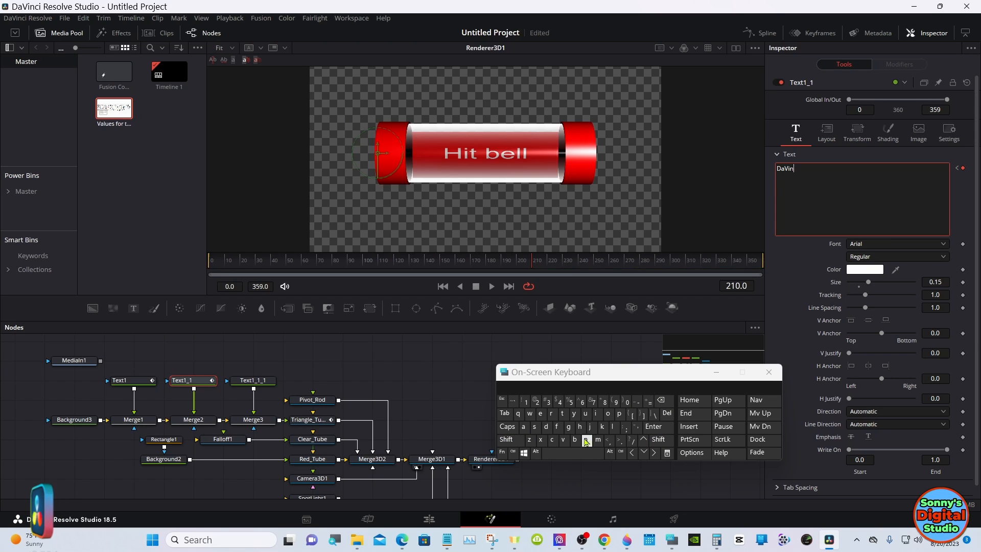
left_click(552, 439)
left_click(596, 414)
left_click(780, 258)
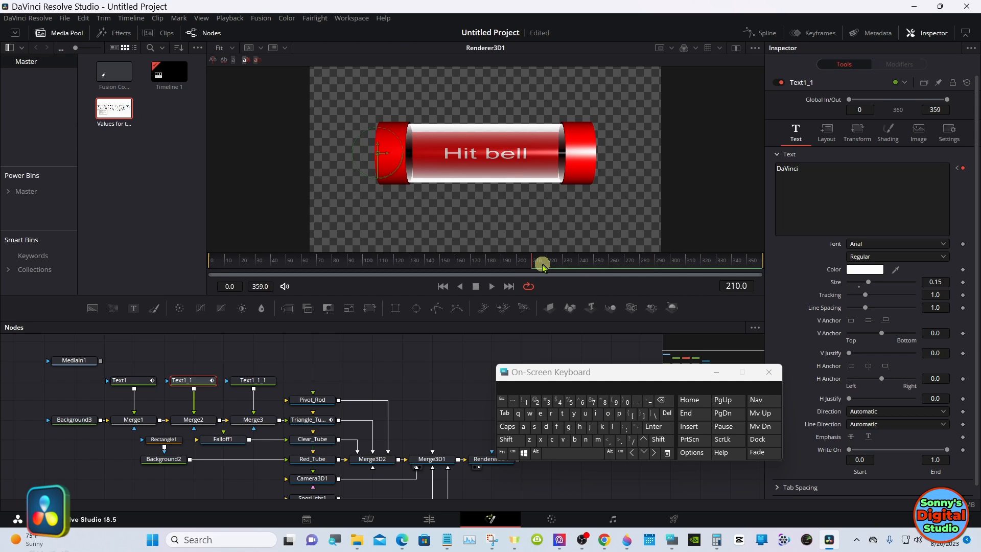
Step: Scrub forward to check the rotating text, and place the playhead on Triangle_Tube's rotation keyframe at frame 270
left_click_drag(541, 266, 610, 266)
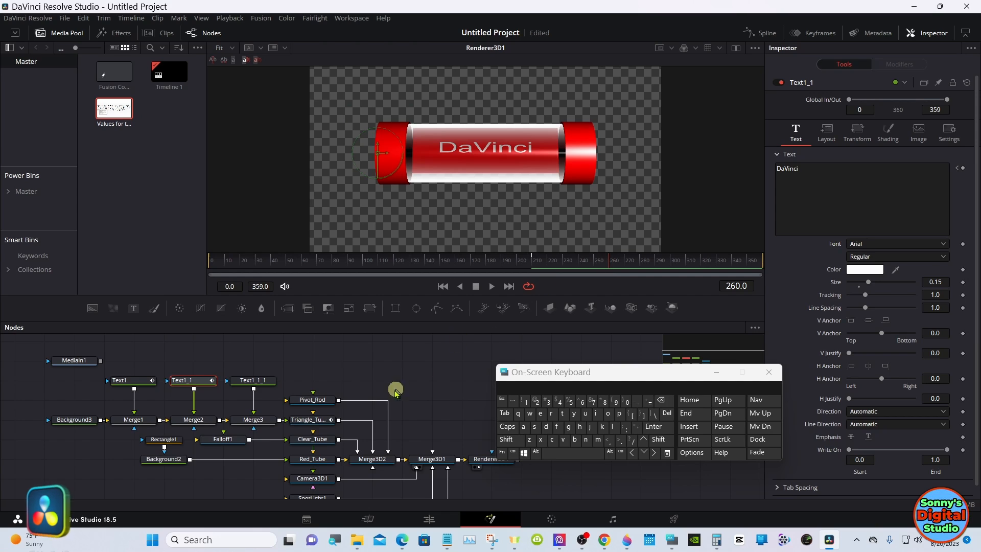
left_click(313, 420)
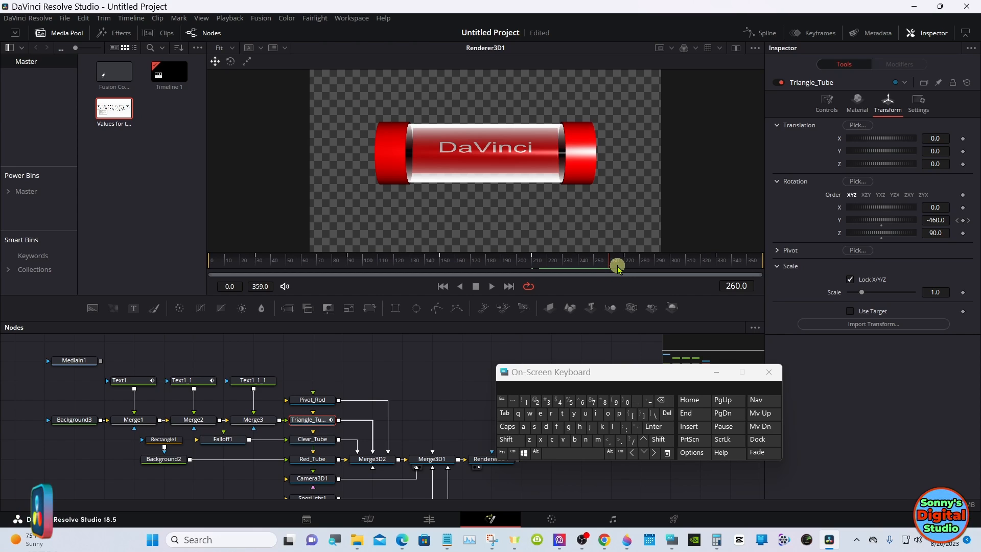
left_click_drag(618, 268, 626, 269)
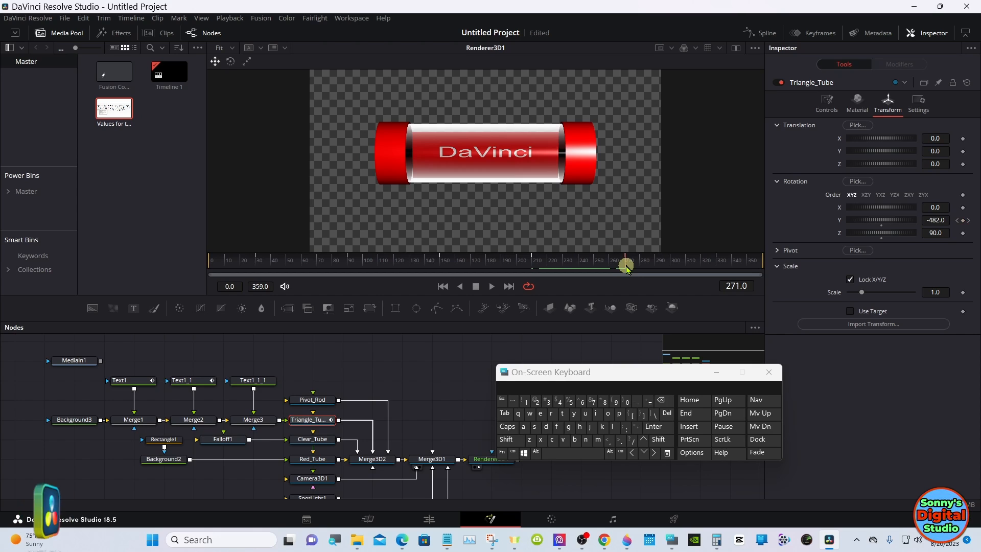
left_click_drag(628, 270, 665, 269)
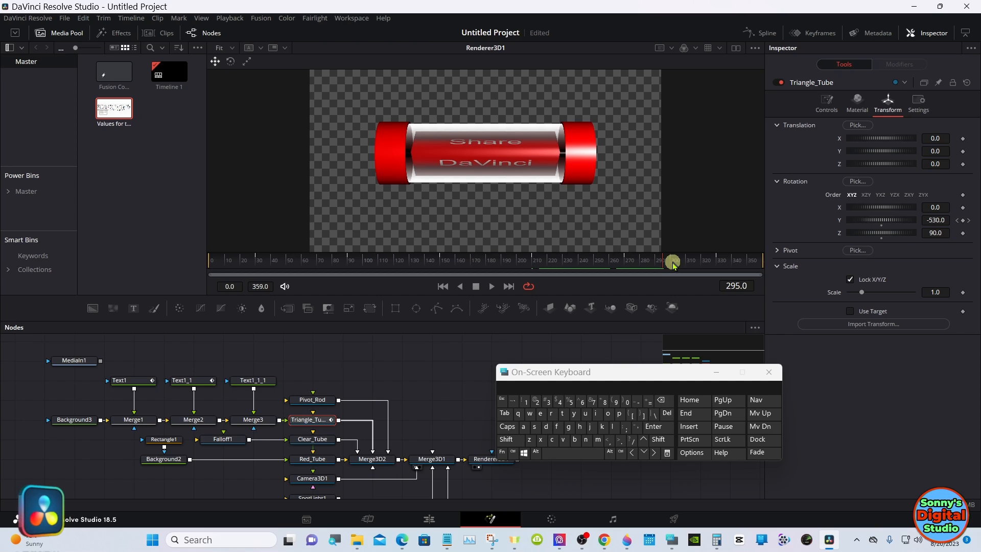
left_click(674, 262)
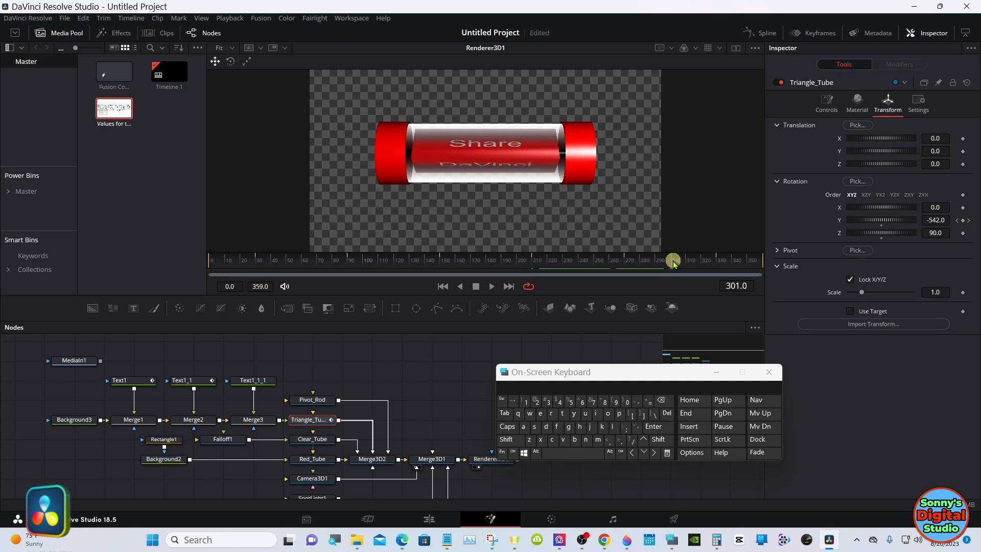
left_click_drag(674, 263, 626, 264)
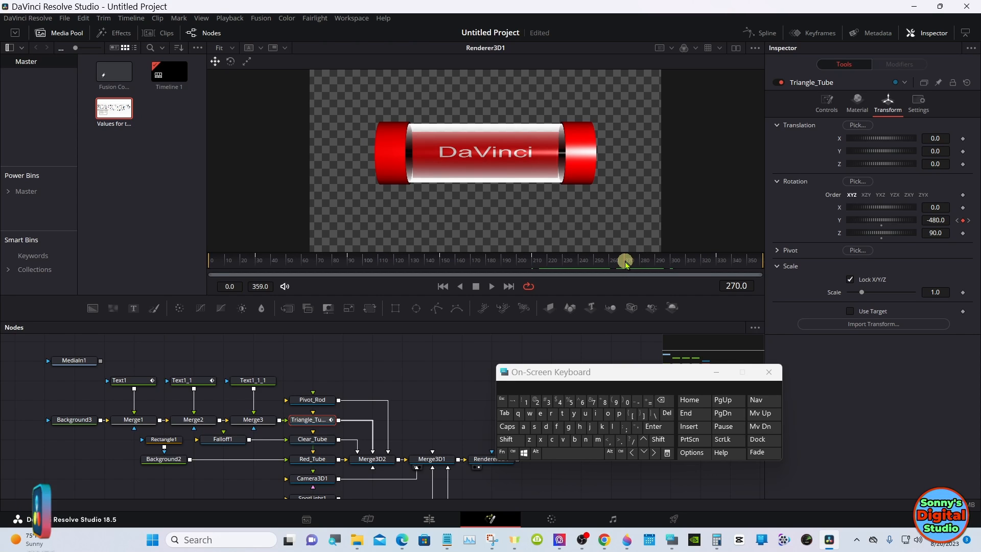
Step: Keyframe Text1_1_1's "Share" wording at frame 270 and at frame 0, and return to the frame 270 keyframe
left_click(254, 383)
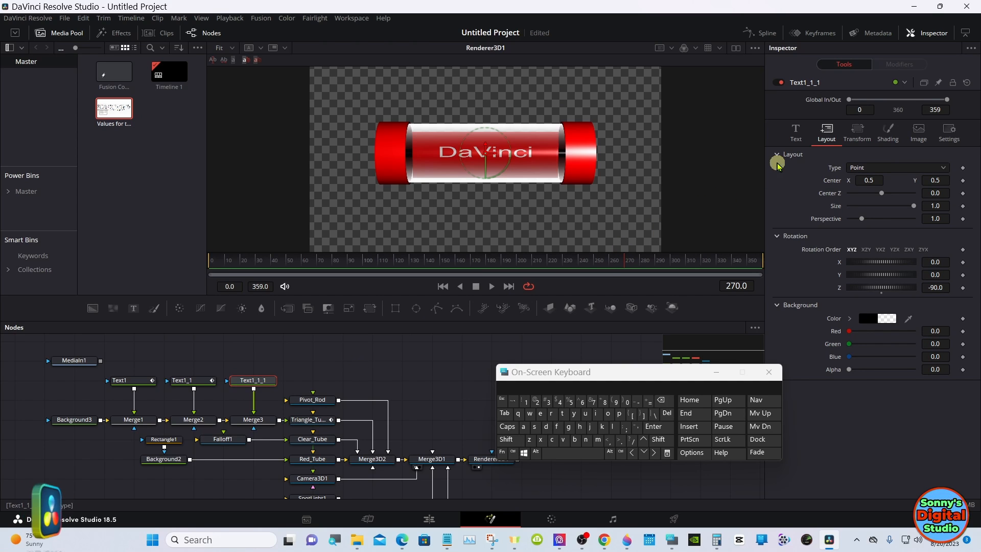
left_click(797, 134)
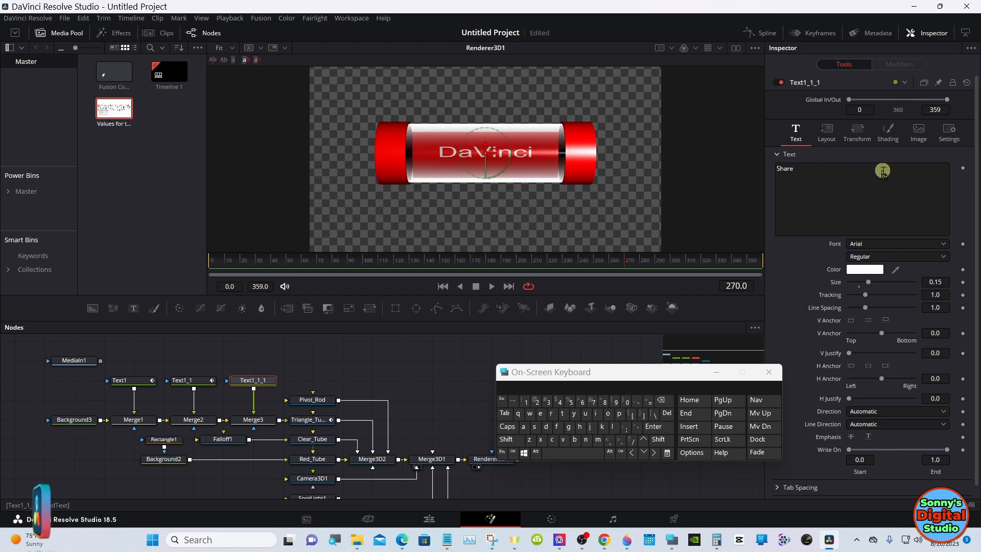
left_click(963, 169)
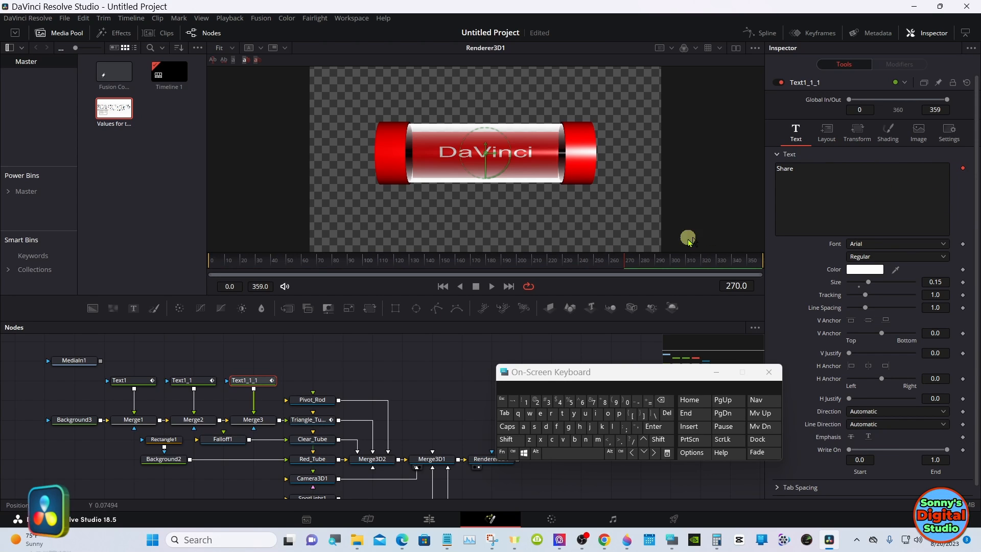
left_click_drag(618, 261, 170, 267)
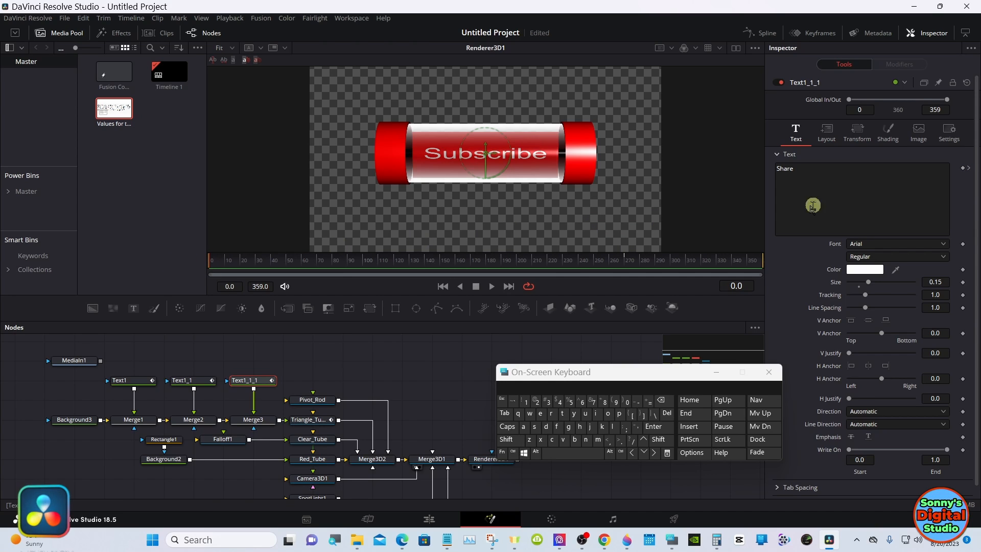
left_click(963, 168)
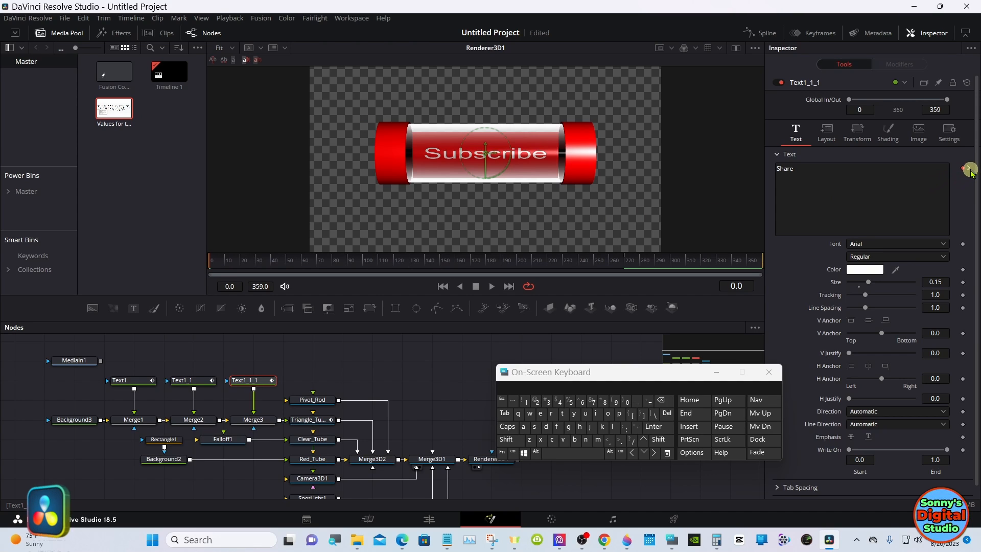
left_click(968, 169)
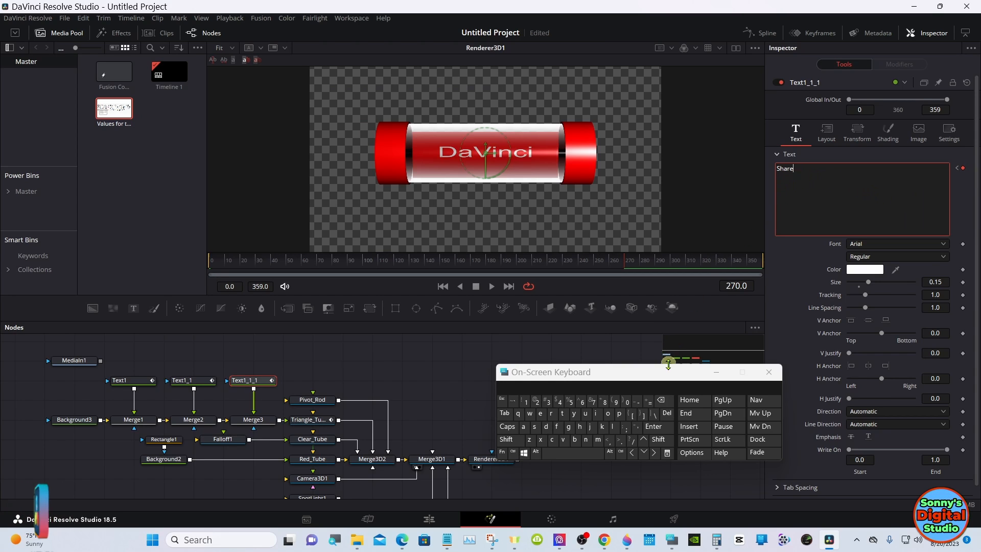
Step: Replace Text1_1_1's wording at its frame 270 keyframe with "Resolve" and minimize the on-screen keyboard
left_click(661, 400)
left_click(506, 440)
type("Resolve")
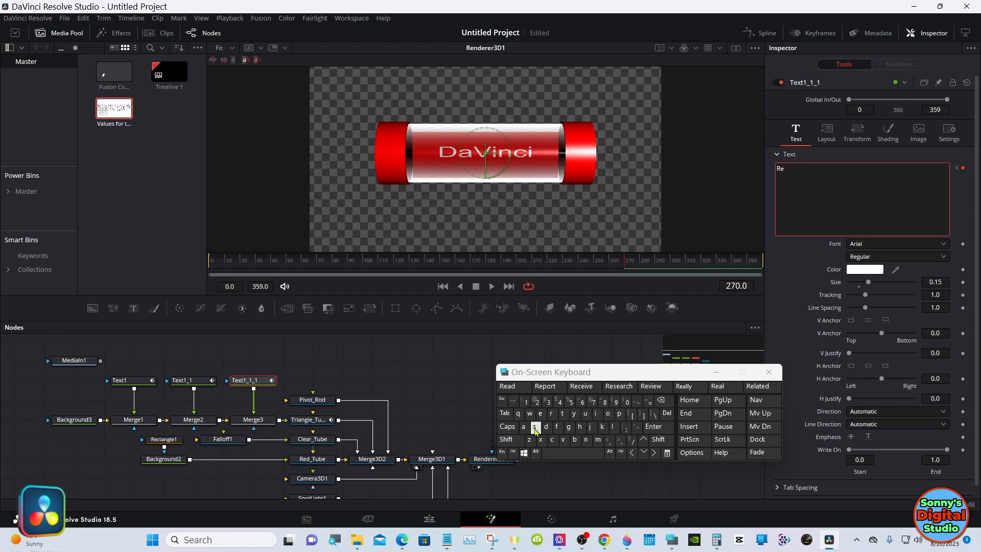
left_click(781, 293)
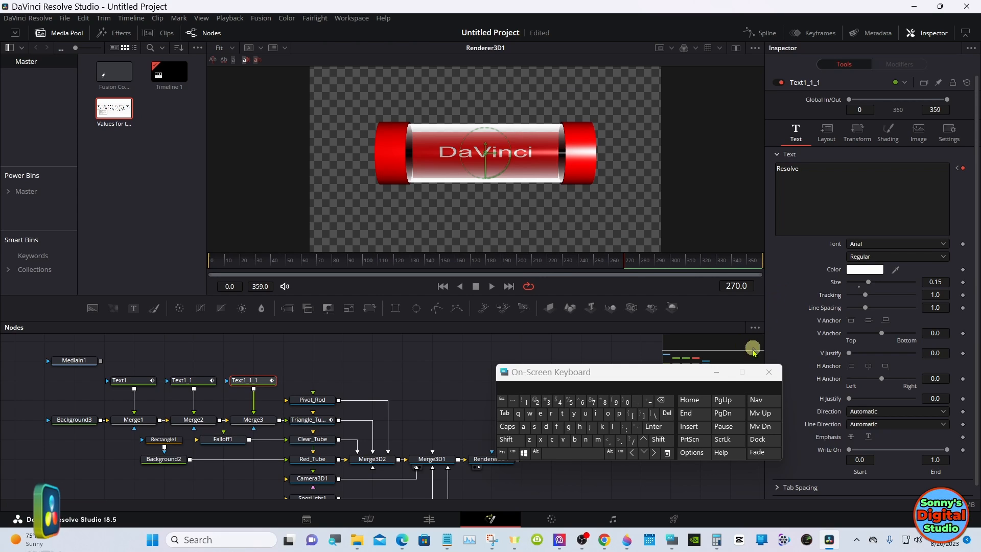
left_click(716, 372)
Step: Scrub to frame 325 to check the text shown on the tube, and switch to the Edit page
left_click_drag(632, 272, 710, 268)
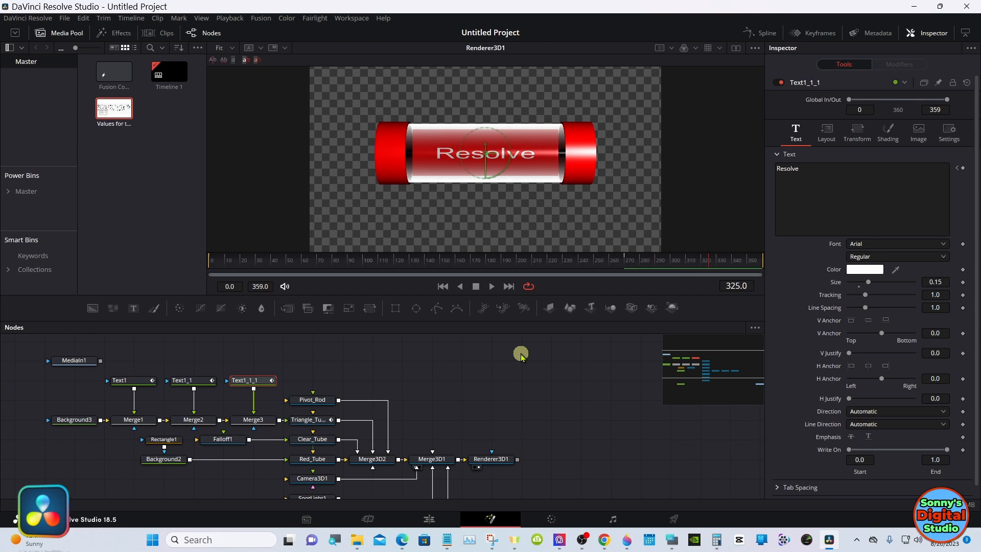
left_click(429, 519)
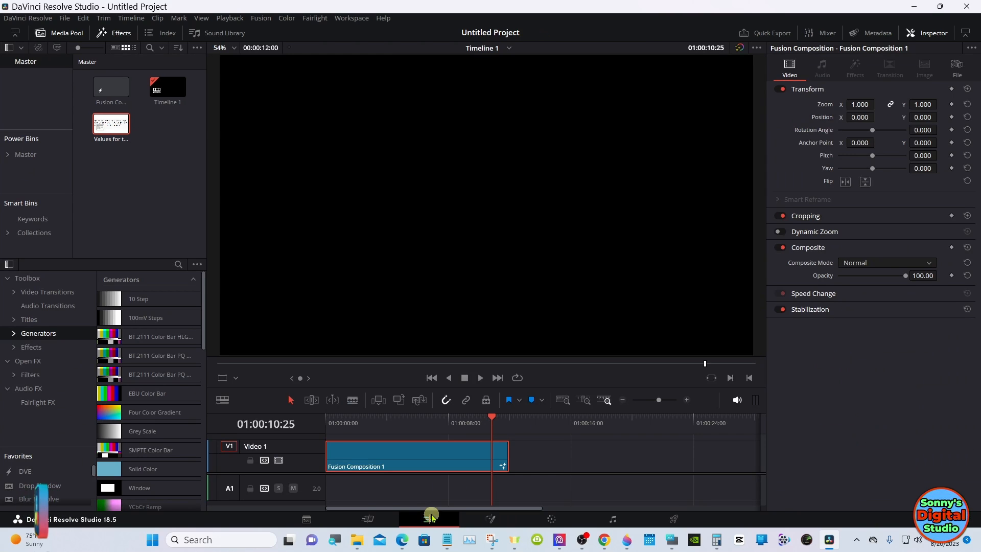
Step: On the Fusion page, merge Renderer3D1's output over Background1 before MediaOut1, moving Background1 to make room for the merge node
left_click(489, 515)
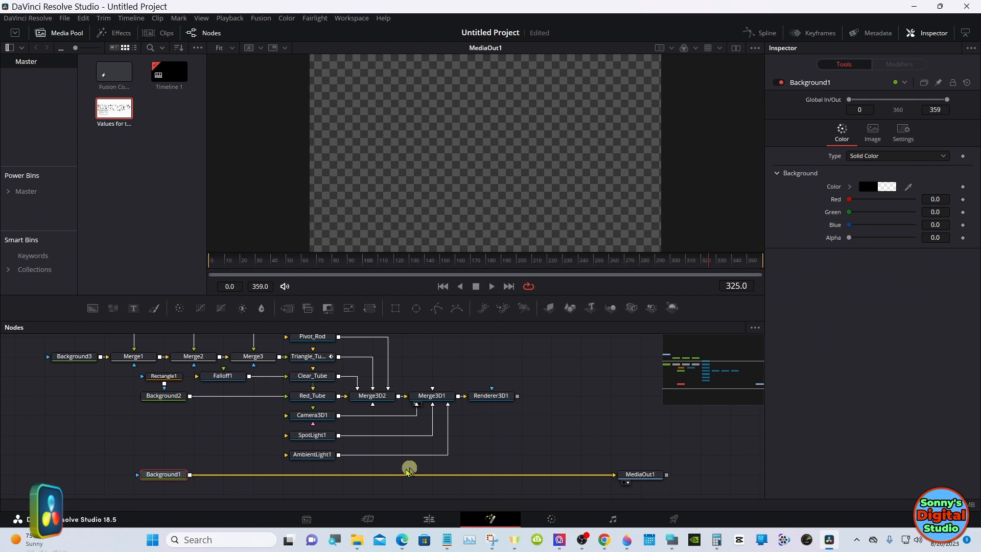
left_click_drag(179, 475, 427, 480)
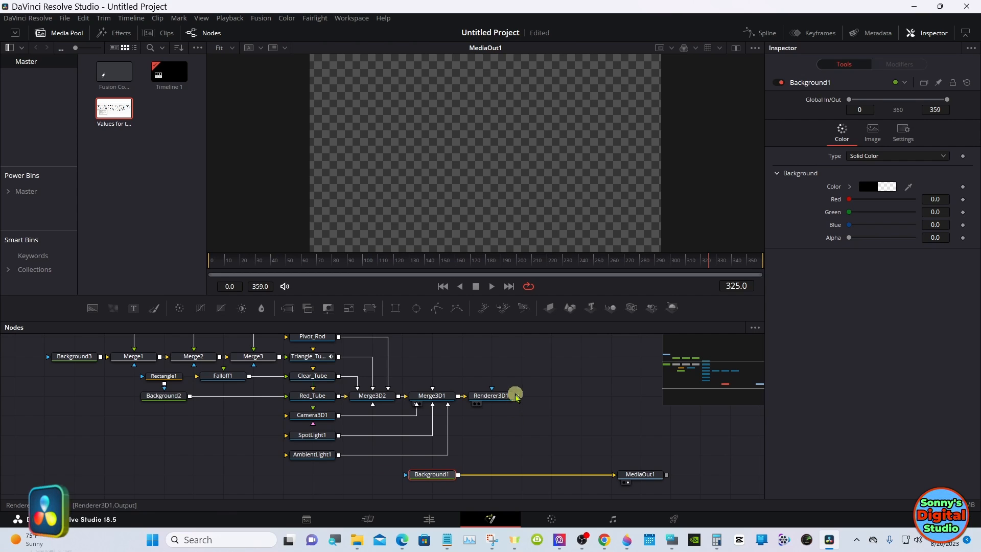
left_click_drag(515, 408, 263, 478)
left_click_drag(622, 474, 600, 212)
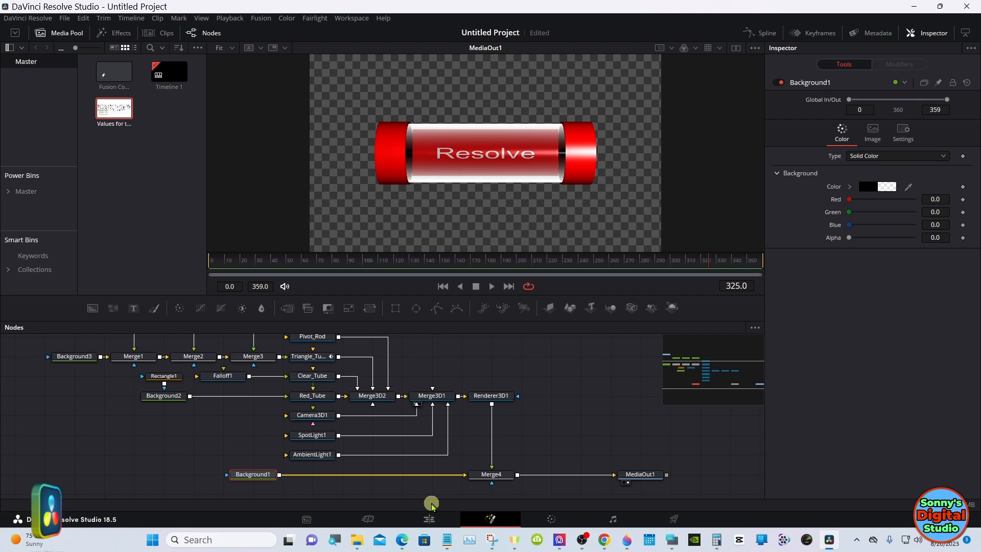
Step: On the Edit page, move Fusion Composition 1 to Video 2 and place an equally long Solid Color generator beneath it on Video 1
left_click(430, 519)
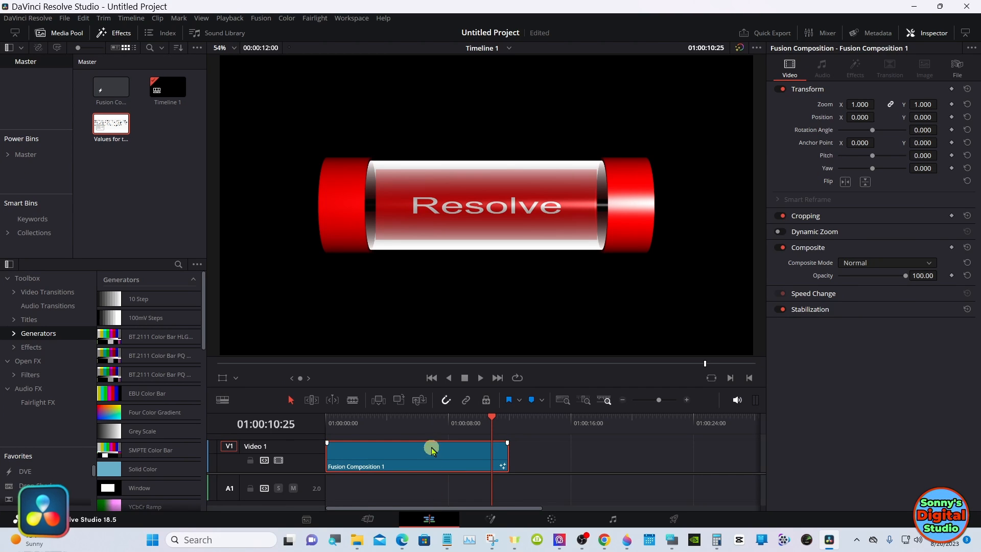
left_click_drag(427, 425, 328, 423)
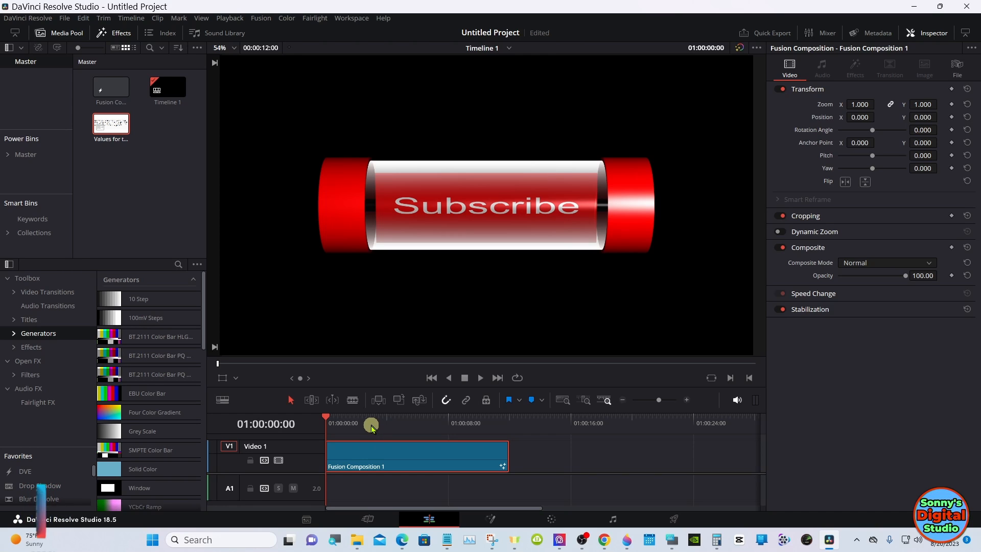
left_click_drag(373, 452, 370, 440)
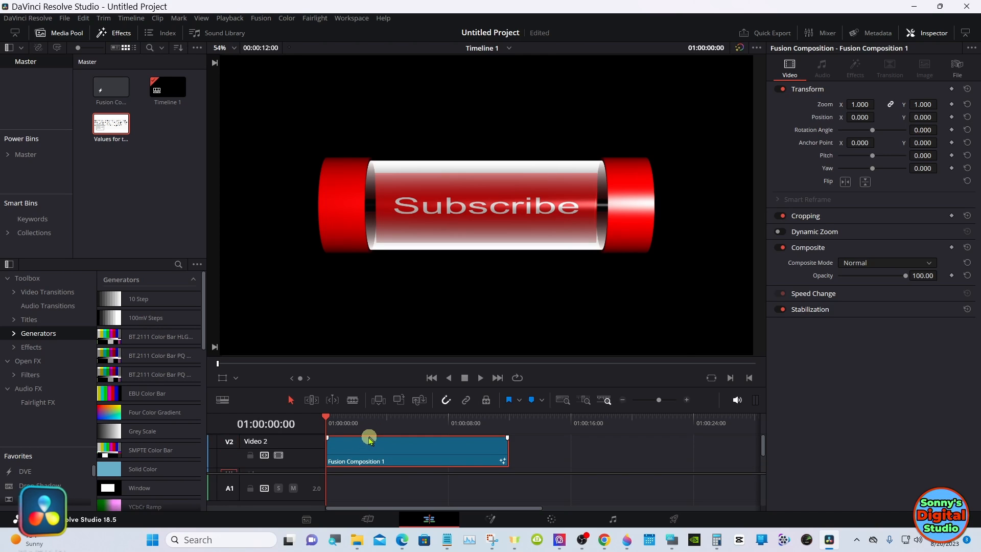
left_click_drag(131, 469, 505, 469)
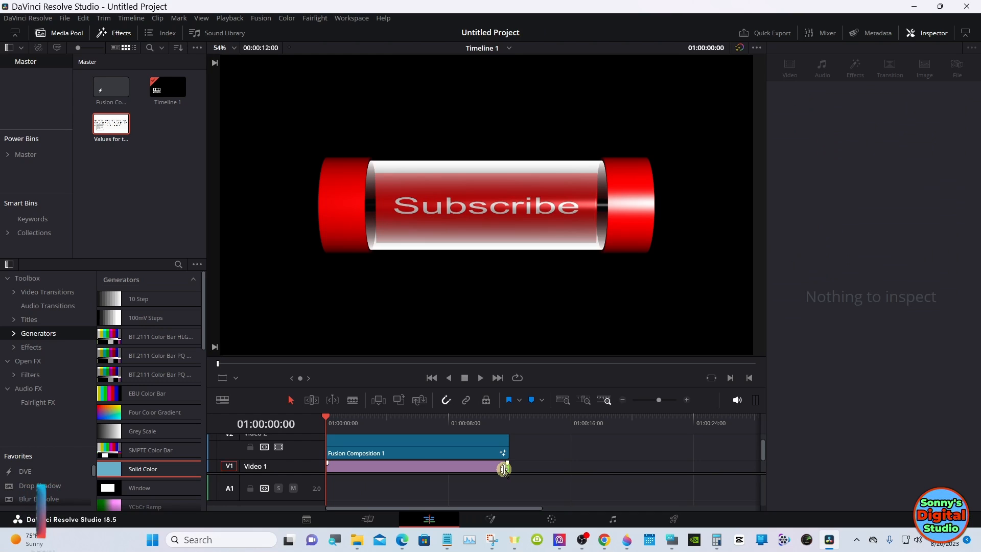
Step: Set the Solid Color generator's color to dark blue from the basic colors
left_click(488, 468)
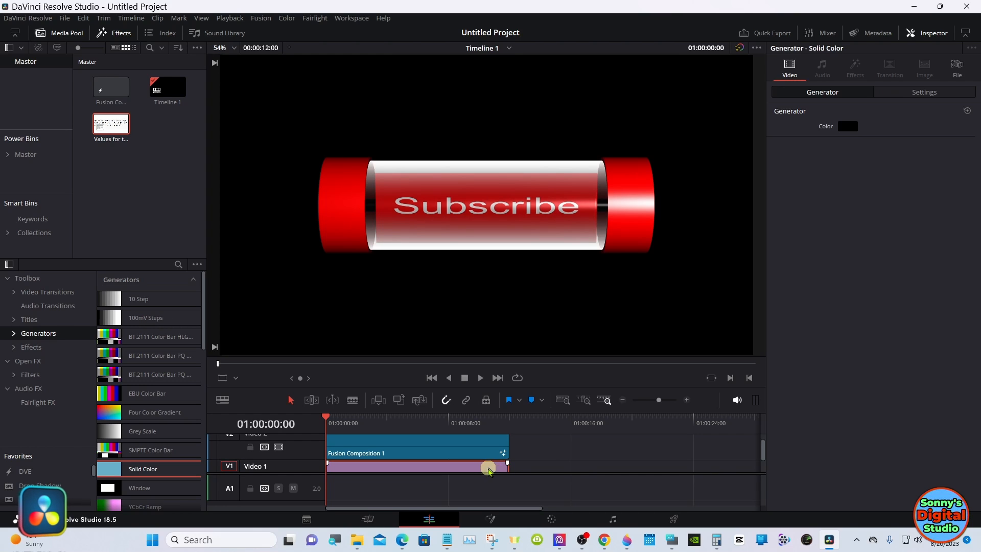
left_click(854, 124)
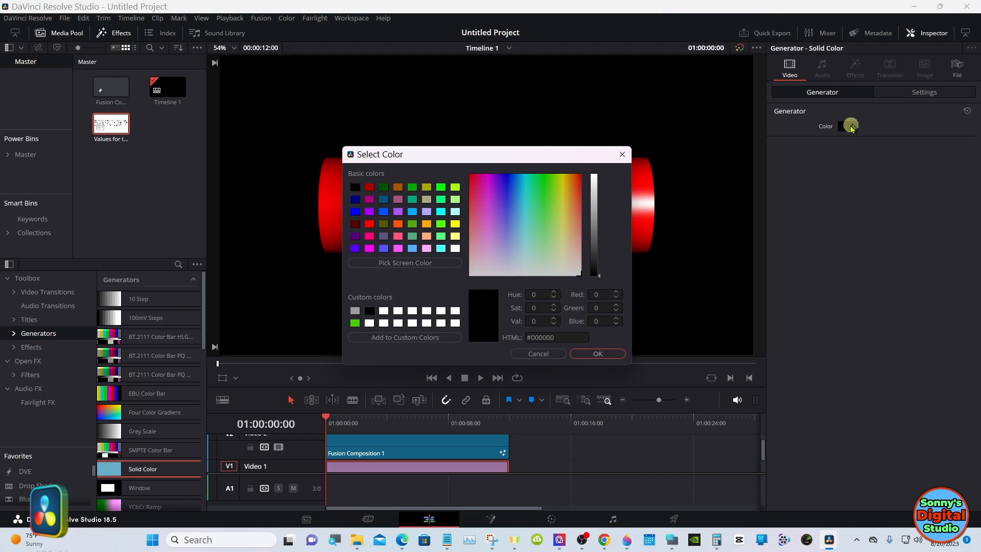
left_click(384, 200)
left_click(583, 354)
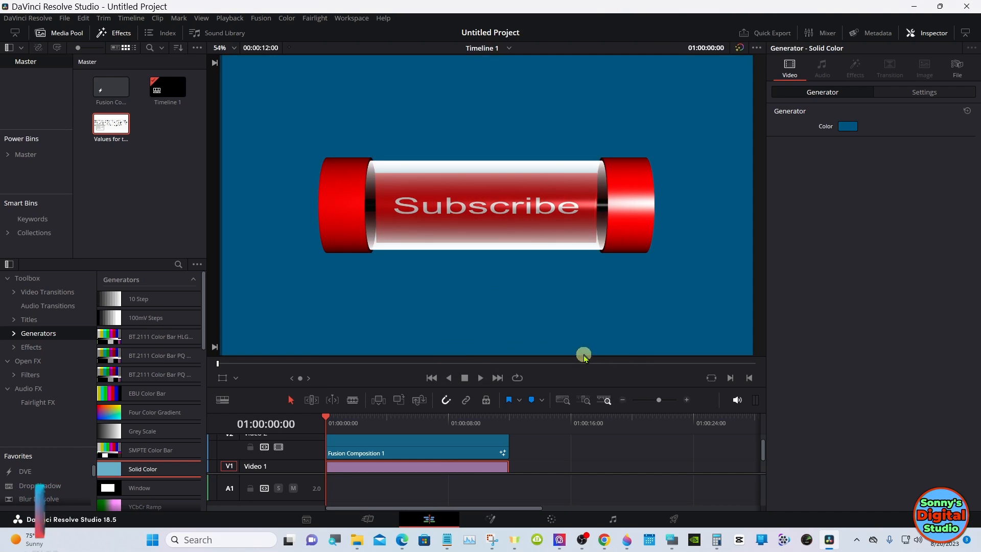
Step: Scale Fusion Composition 1 to a zoom of 0.490 and position it at X 213, Y -390
left_click(441, 457)
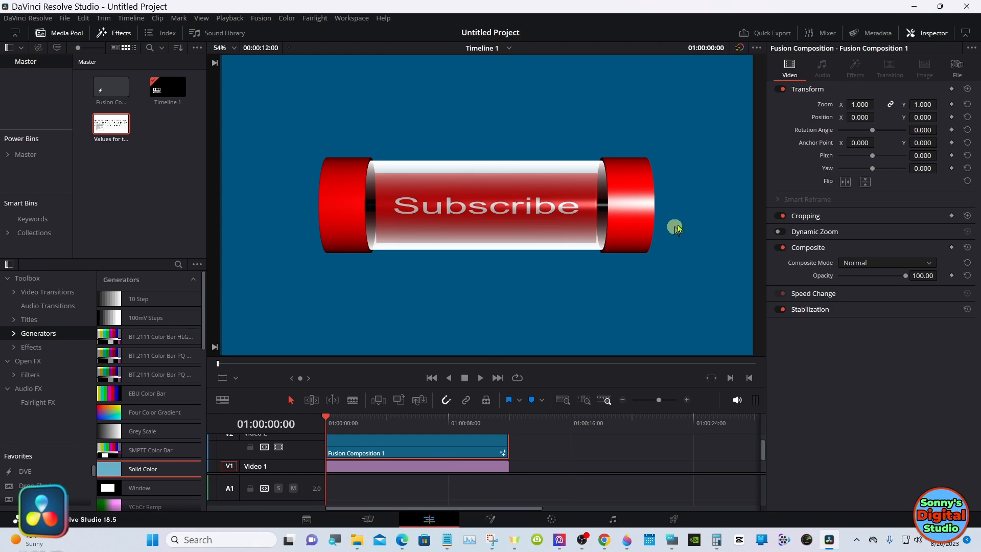
left_click_drag(862, 104, 728, 140)
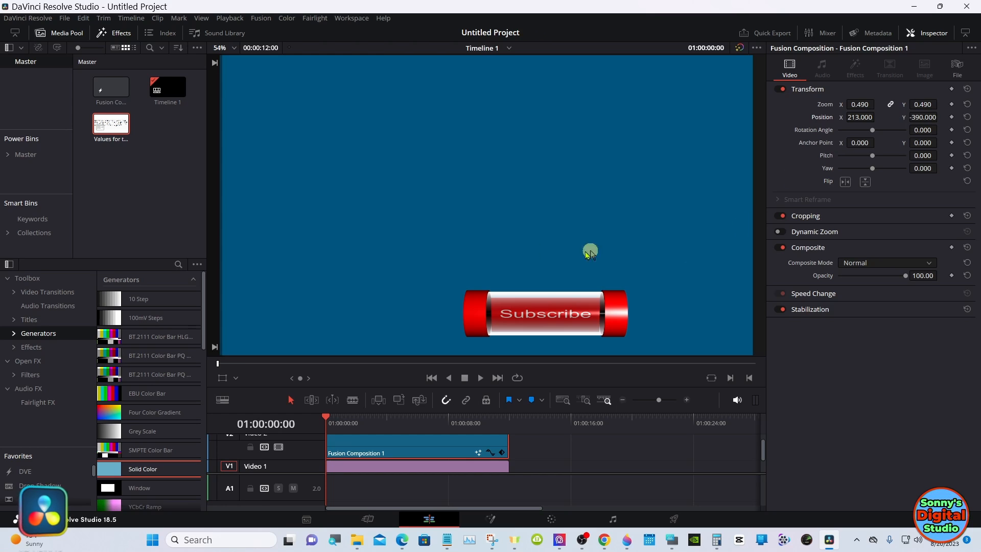
Step: Set the timeline's render cache mode to Smart
left_click(229, 18)
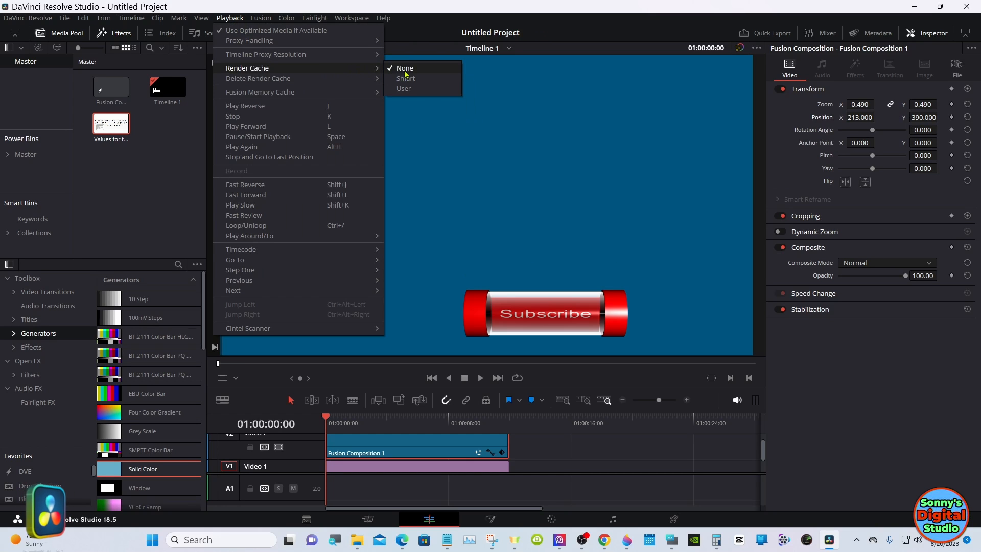
left_click(406, 77)
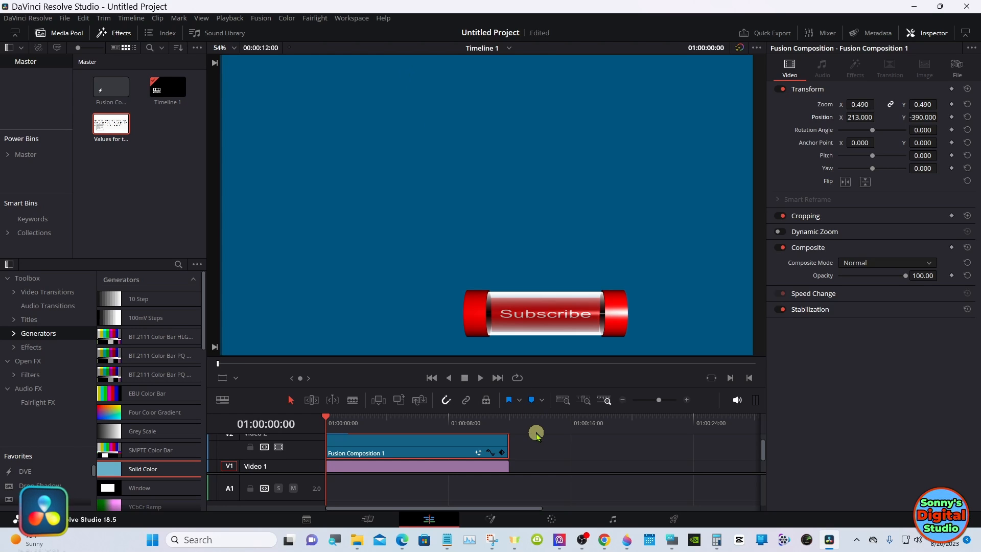
Step: In Fusion, switch Renderer3D1 to the Hardware Renderer with Quick Sort transparency and shadows turned off
left_click(492, 520)
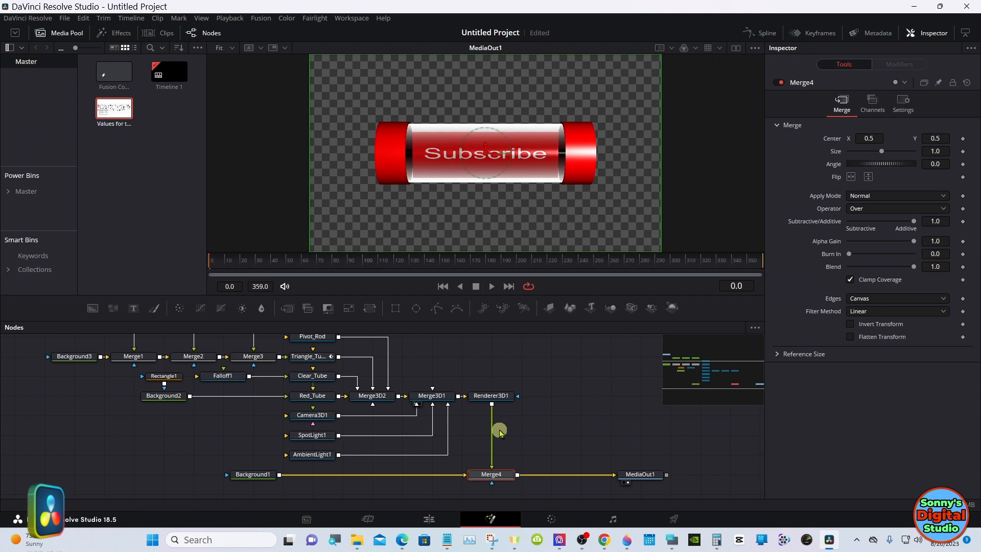
left_click(499, 397)
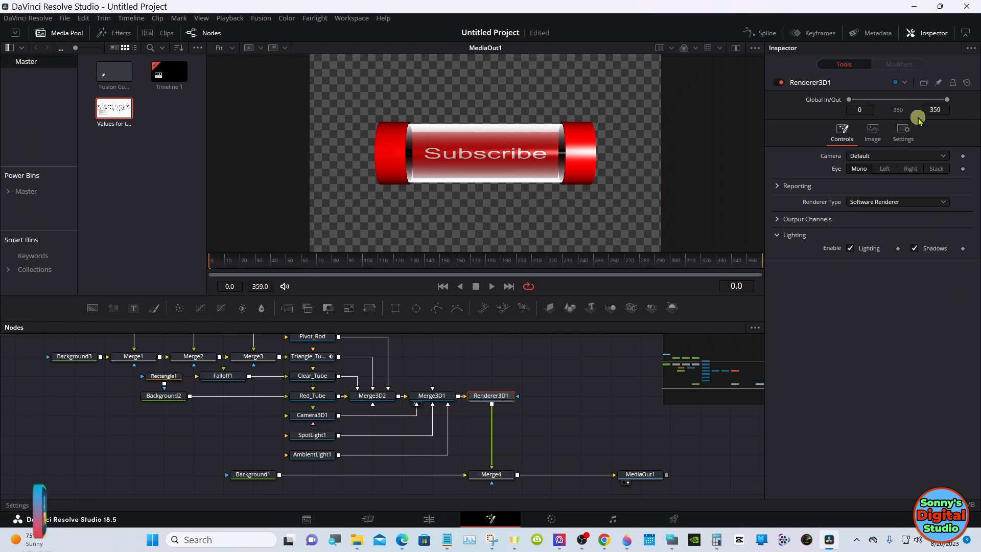
left_click(898, 202)
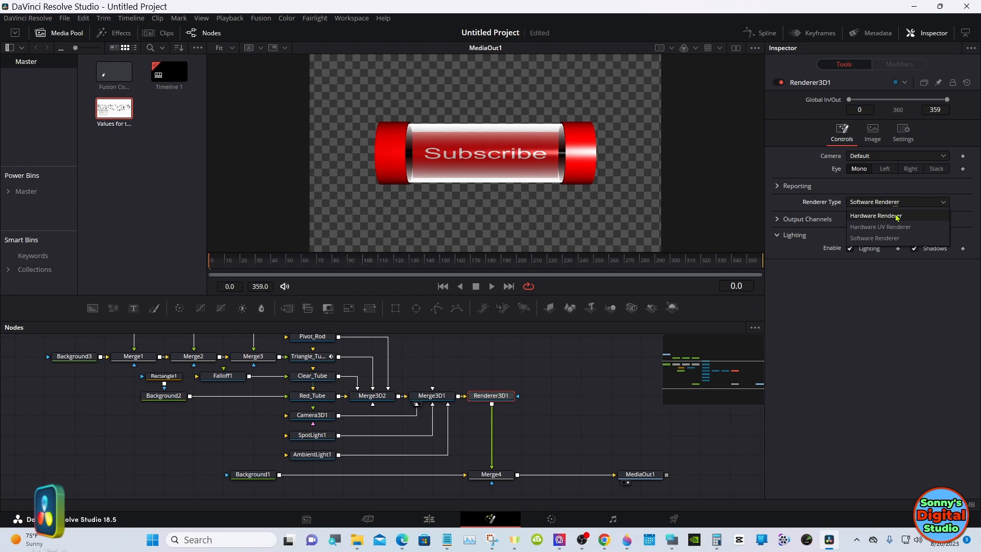
left_click(898, 216)
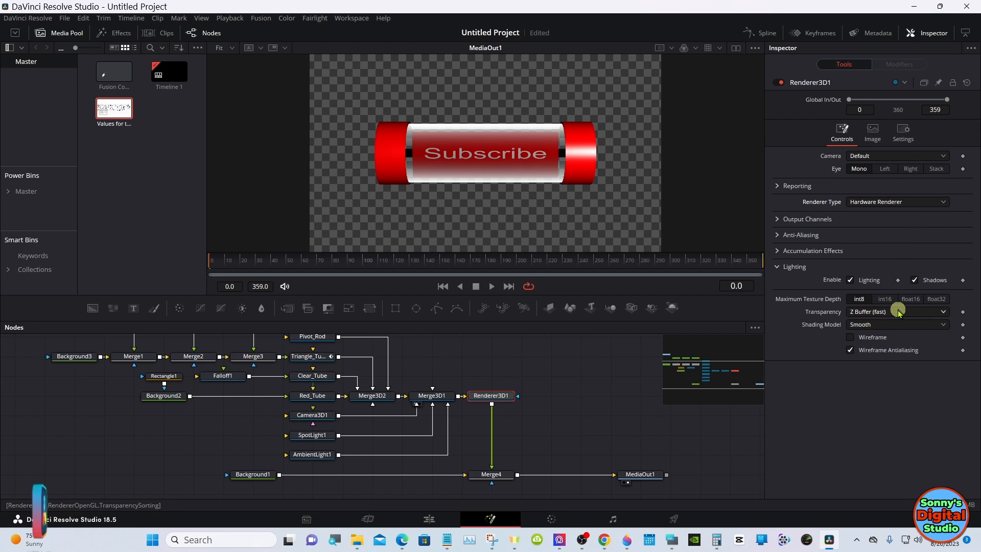
left_click(899, 312)
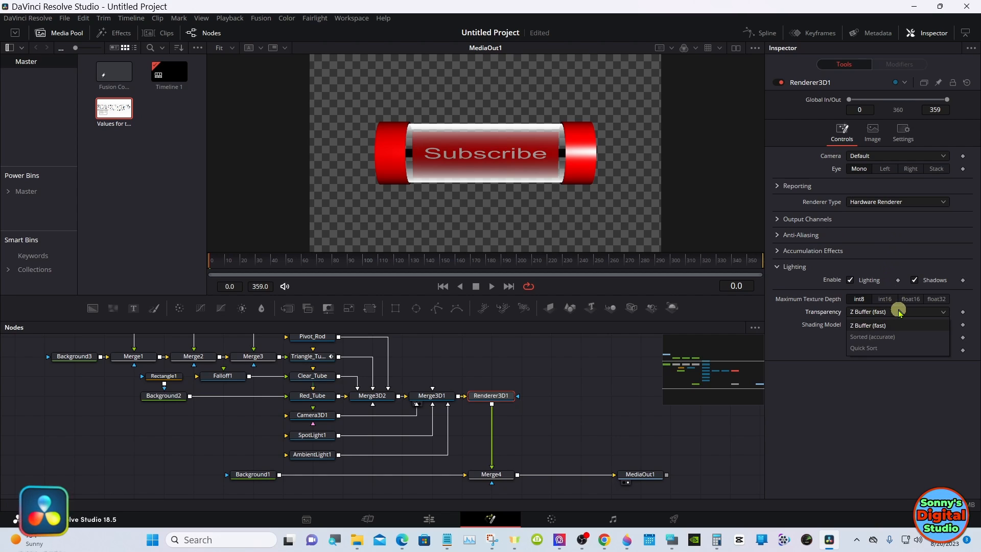
left_click(885, 348)
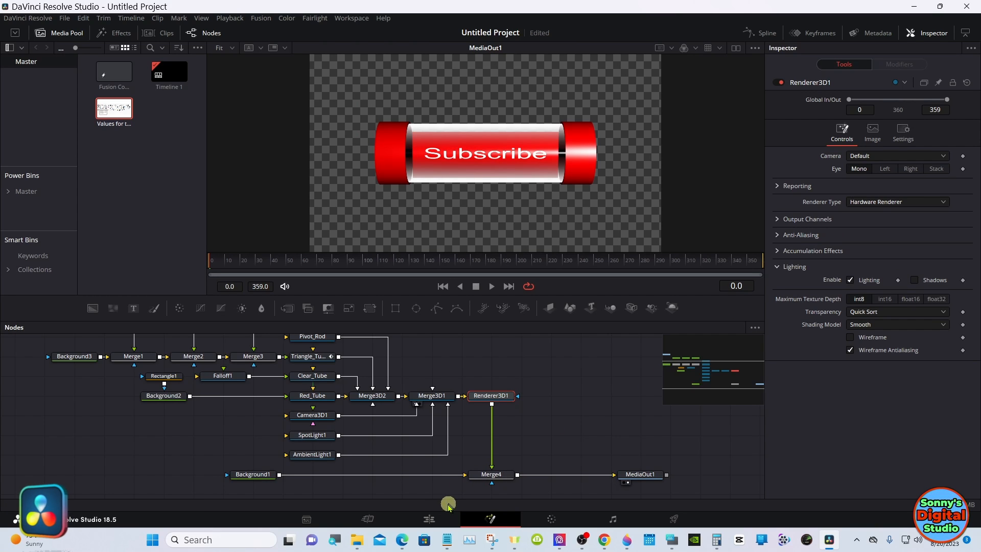
Step: Play the timeline on the Edit page to check the rotating texts, and return the playhead to the start
left_click(430, 519)
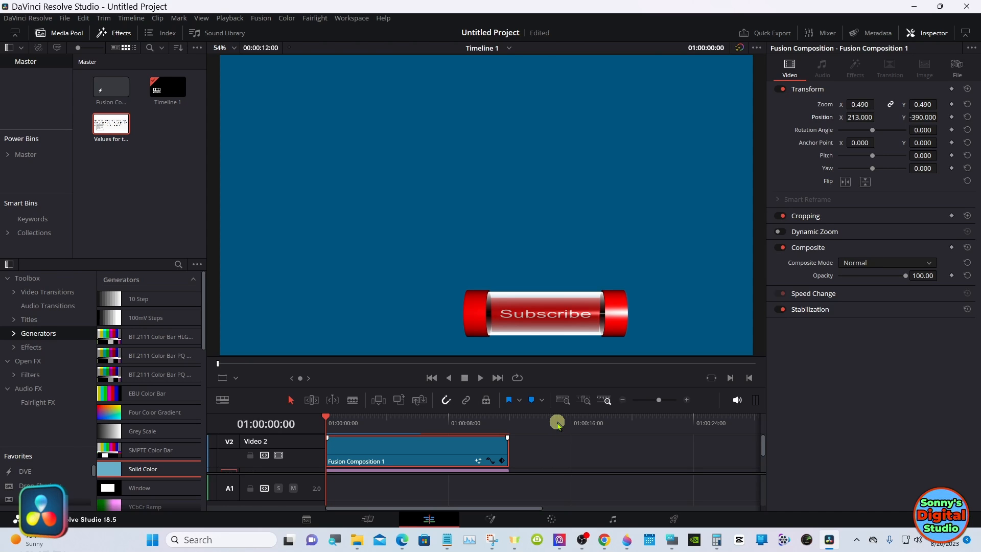
left_click(481, 378)
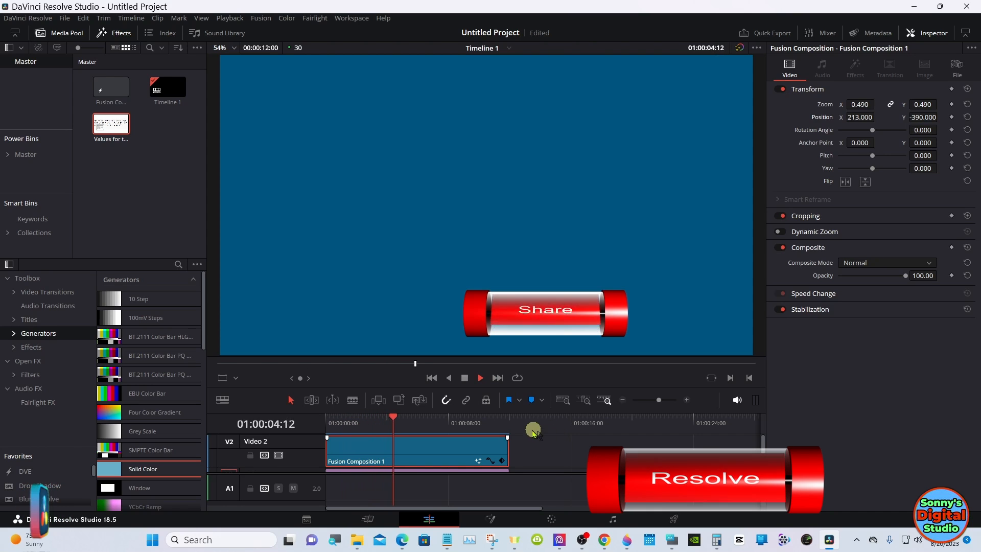
left_click(465, 378)
left_click_drag(349, 423, 324, 423)
Step: Reset Fusion Composition 1's zoom and position to their defaults on the Edit page, and return to the Fusion page
left_click(492, 518)
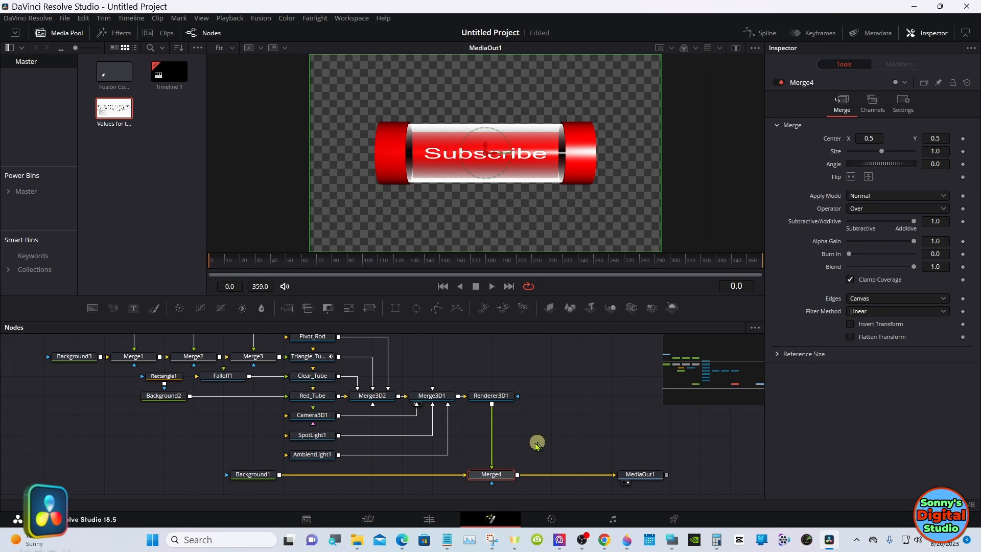
left_click(432, 517)
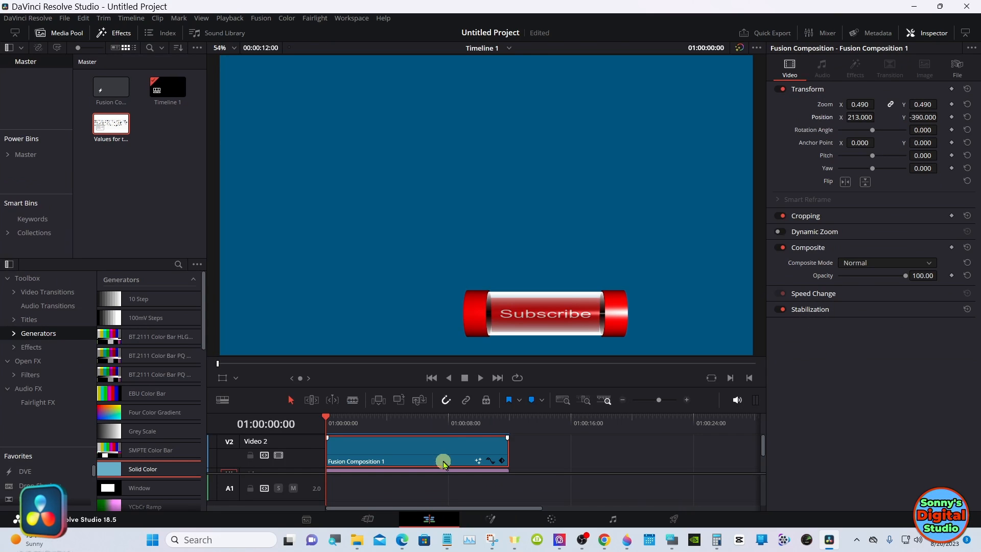
double_click(827, 109)
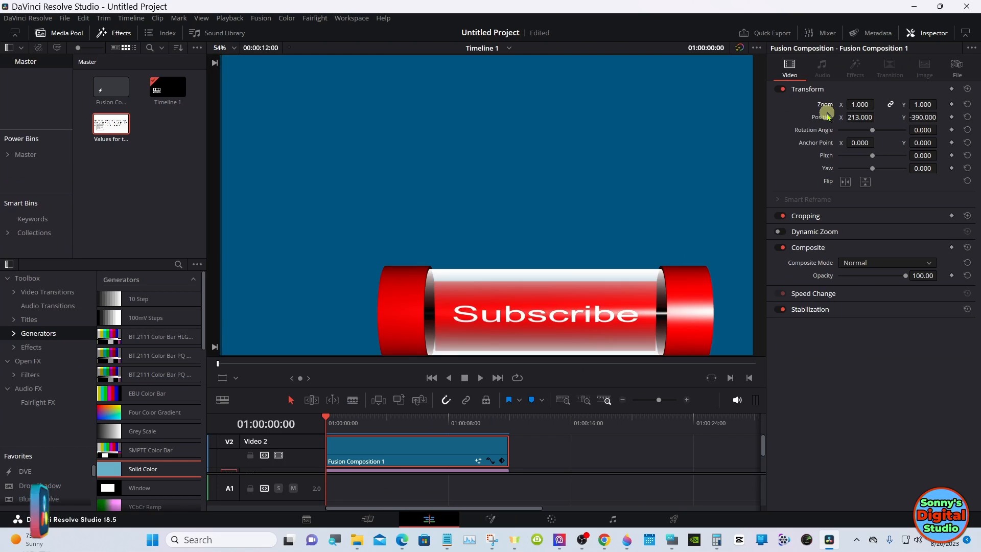
double_click(824, 118)
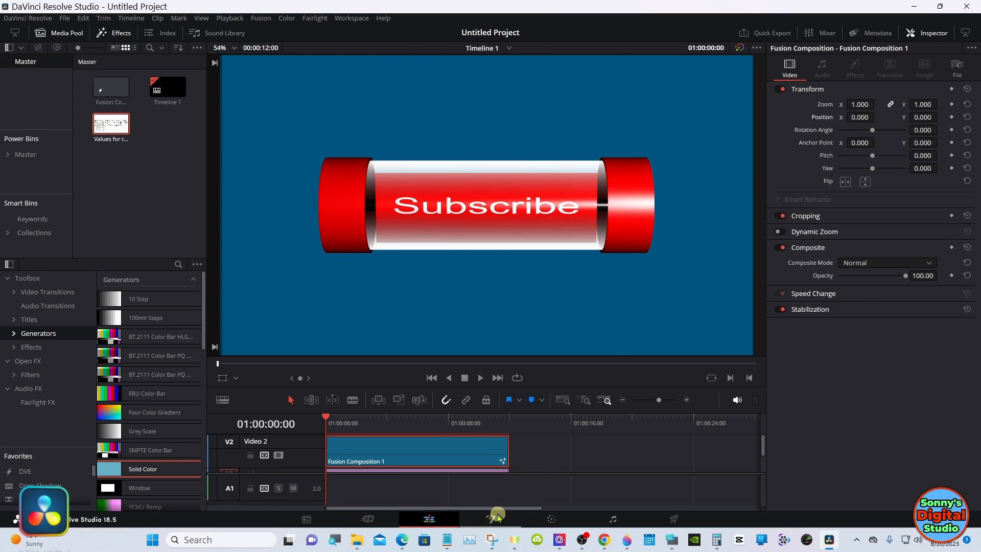
left_click(491, 518)
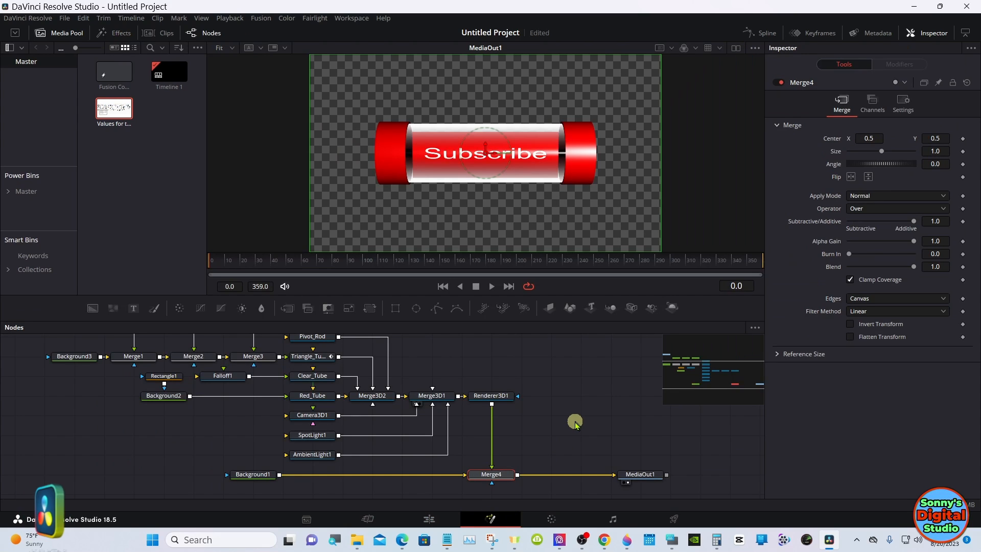
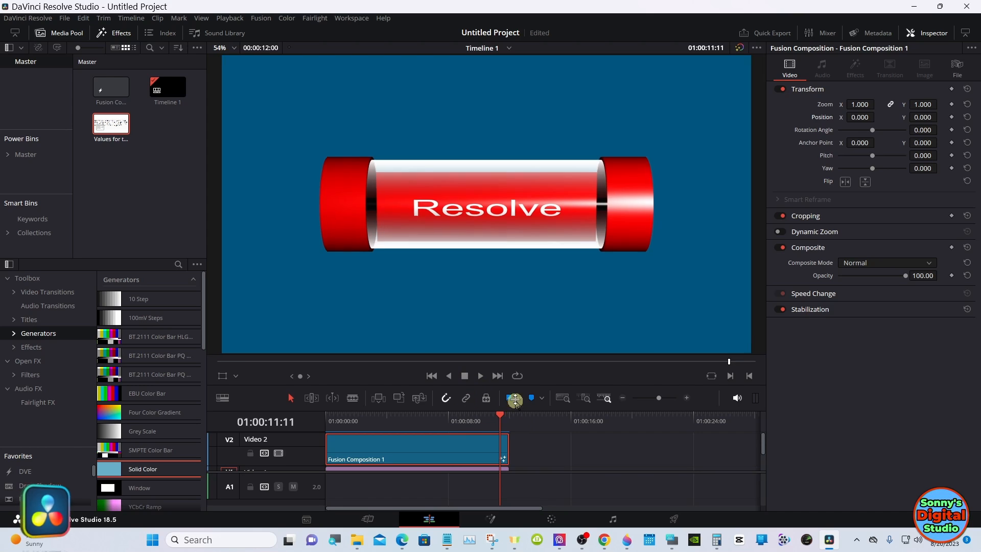
Step: Cut the Solid Color clip from Video 1 and move Fusion Composition 1 down to Video 1
right_click(450, 433)
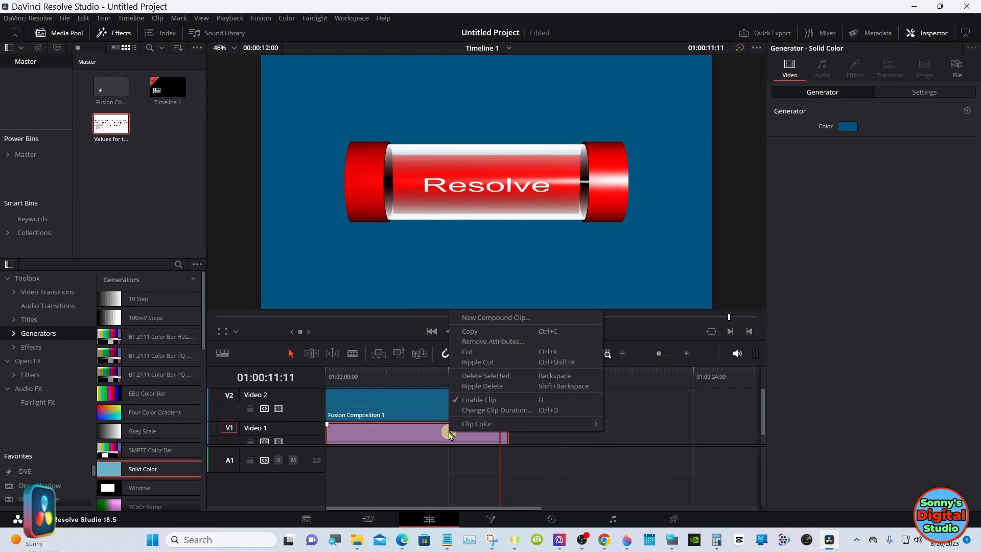
left_click(480, 353)
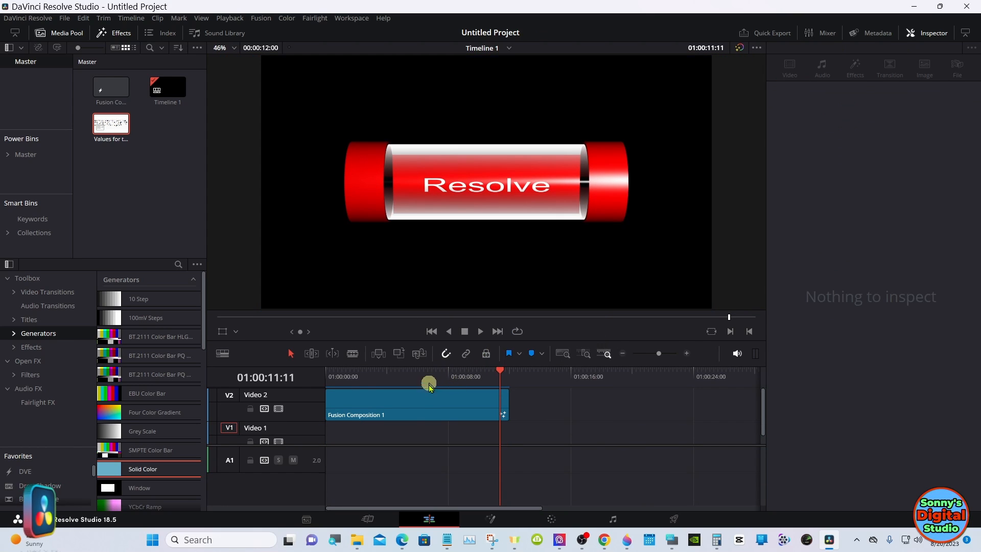
left_click_drag(427, 401, 399, 427)
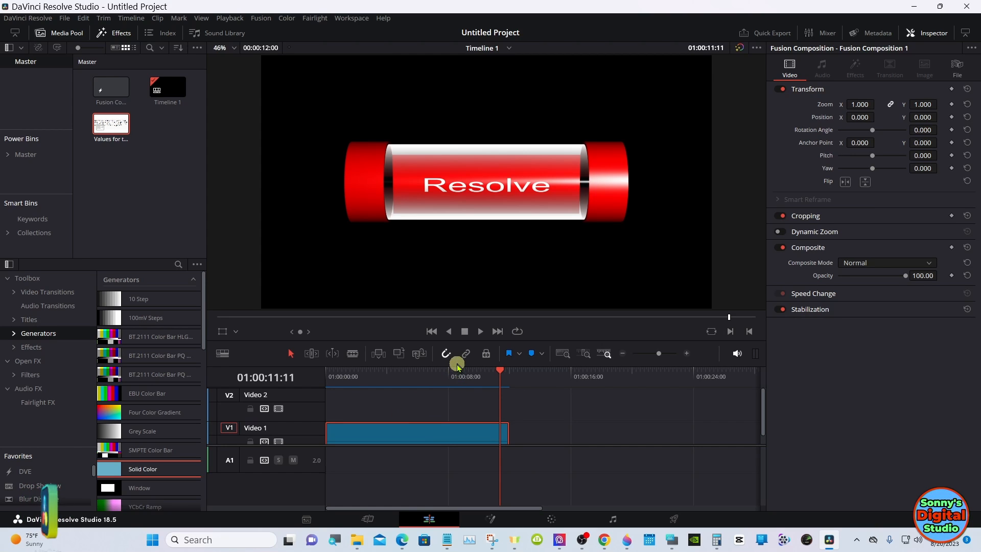
left_click_drag(456, 364, 456, 411)
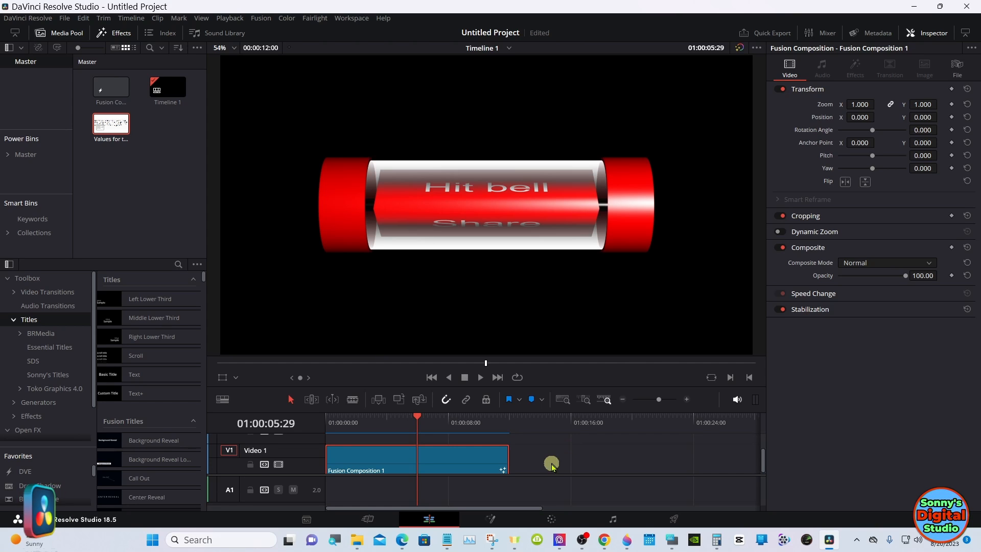
Step: On the Fusion page, select every node of the tube composition and combine them into one group
left_click(492, 519)
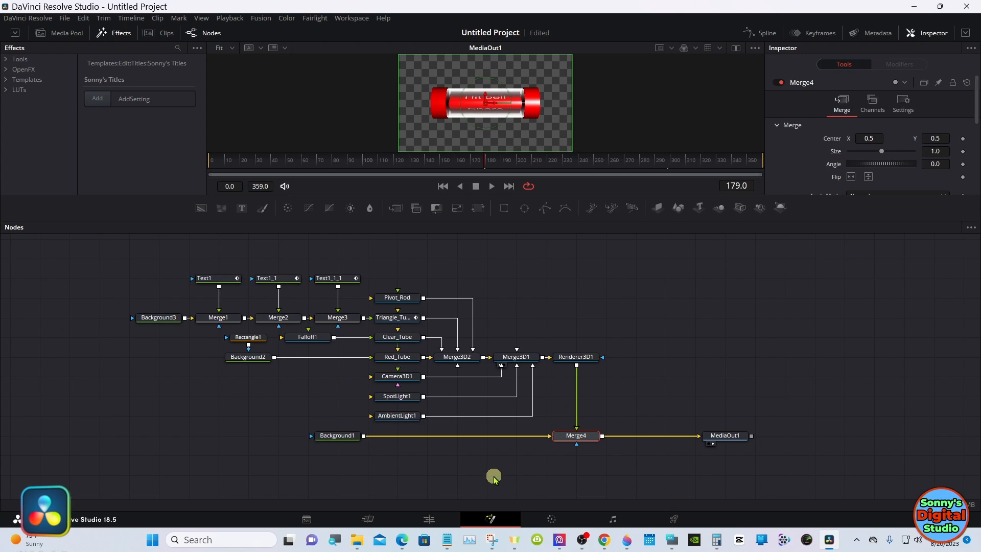
left_click_drag(104, 245, 738, 458)
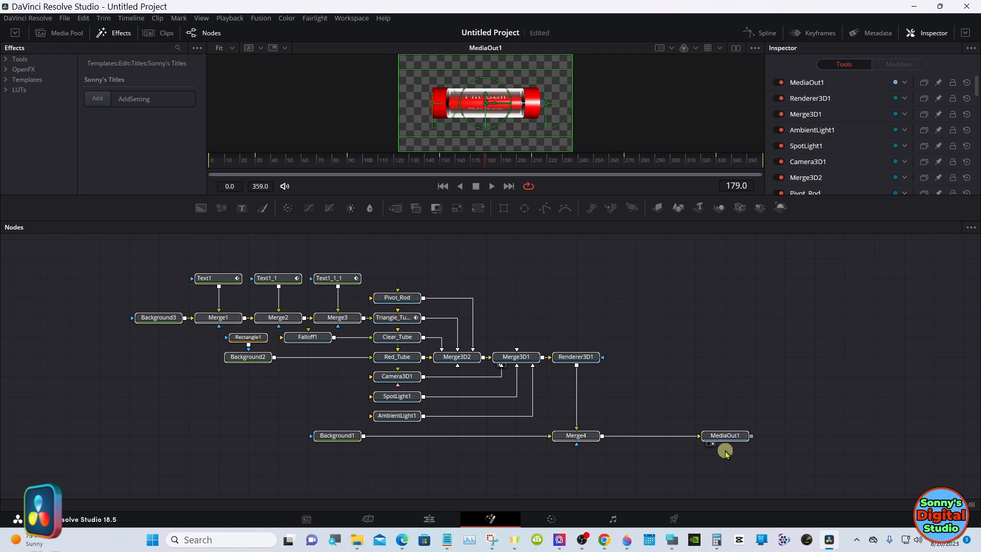
right_click(409, 305)
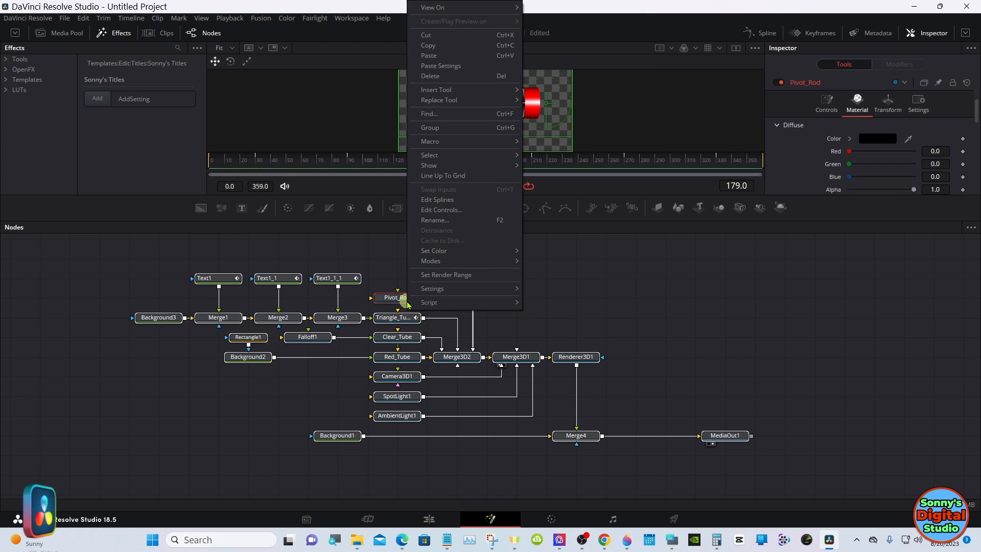
left_click(454, 129)
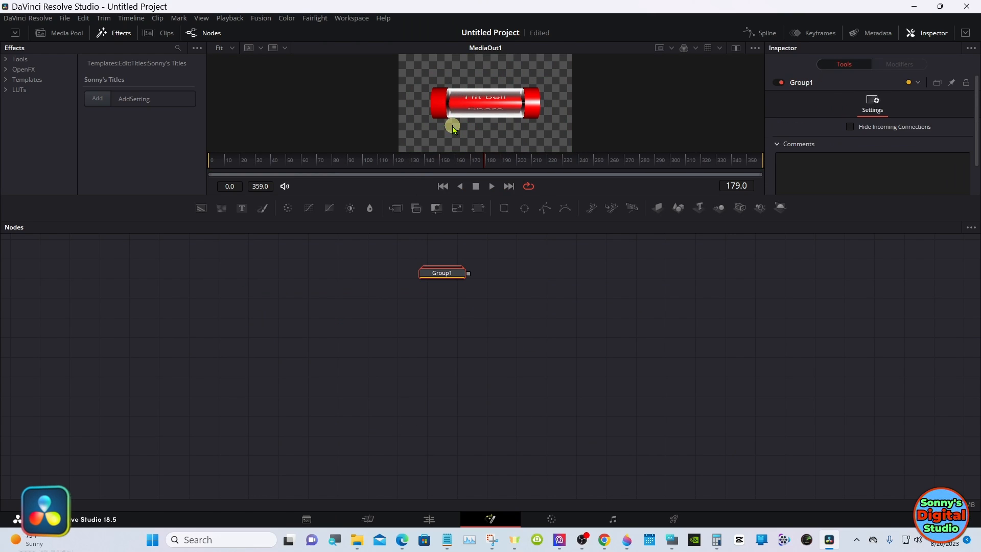
Step: Start saving the group's settings as a setting file, with the Desktop as the destination
right_click(444, 276)
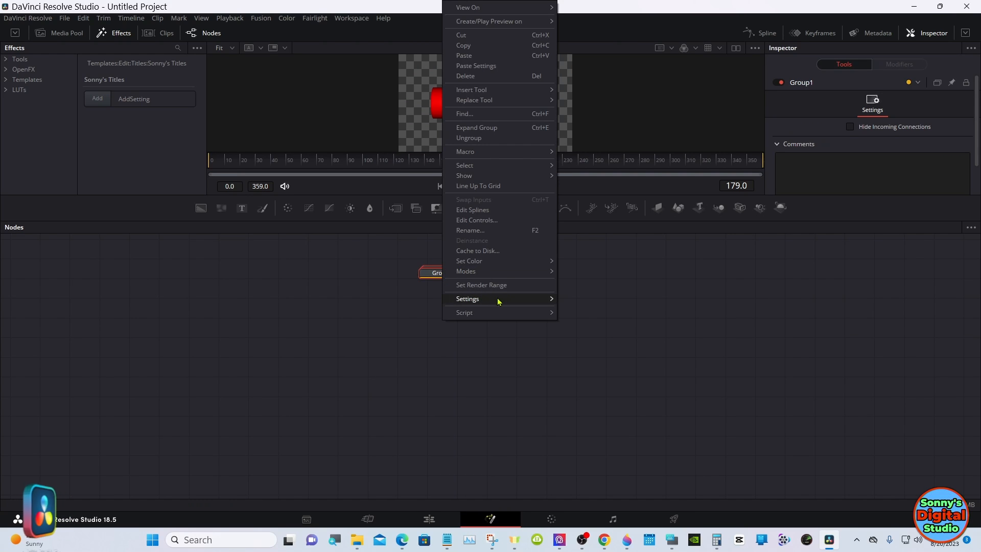
mouse_move(508, 302)
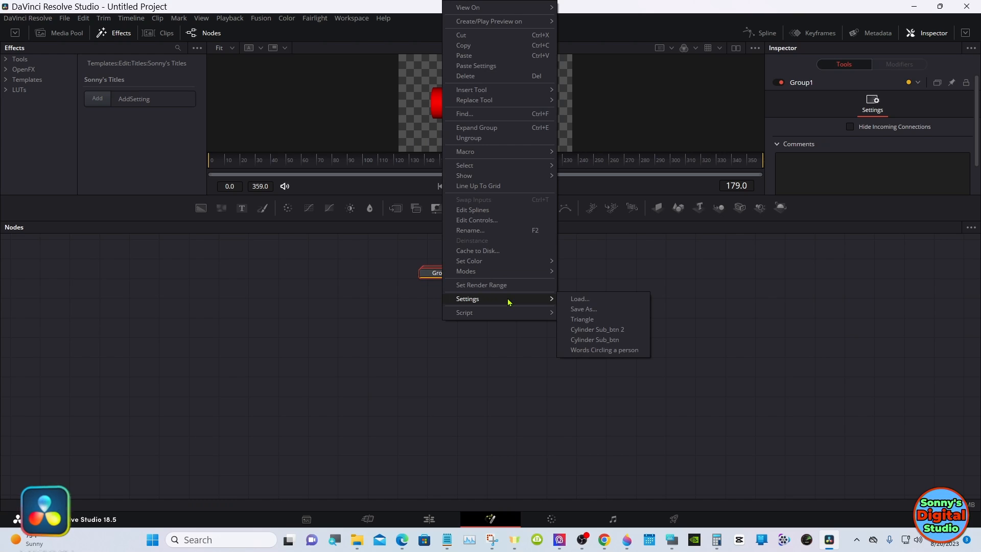
left_click(584, 309)
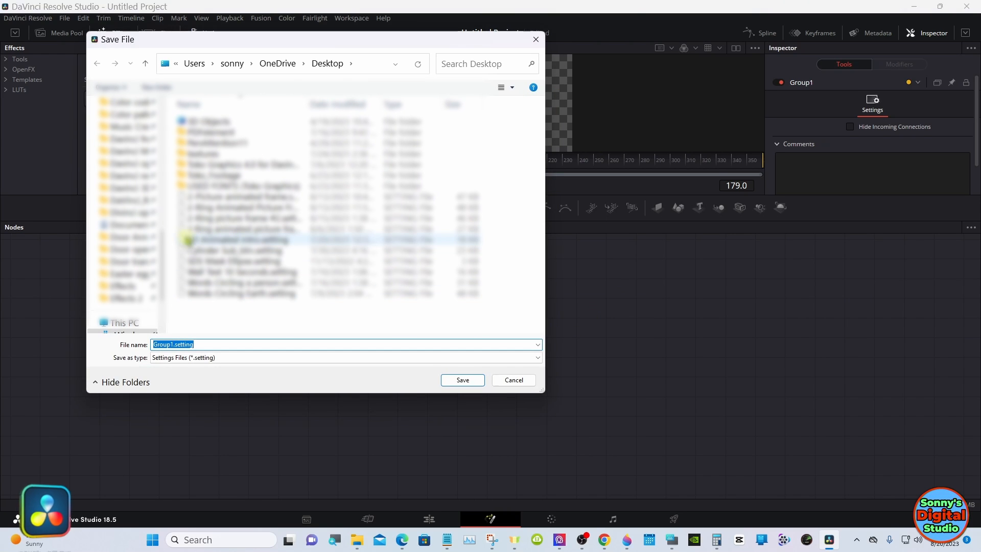
scroll(138, 133, "up", 10)
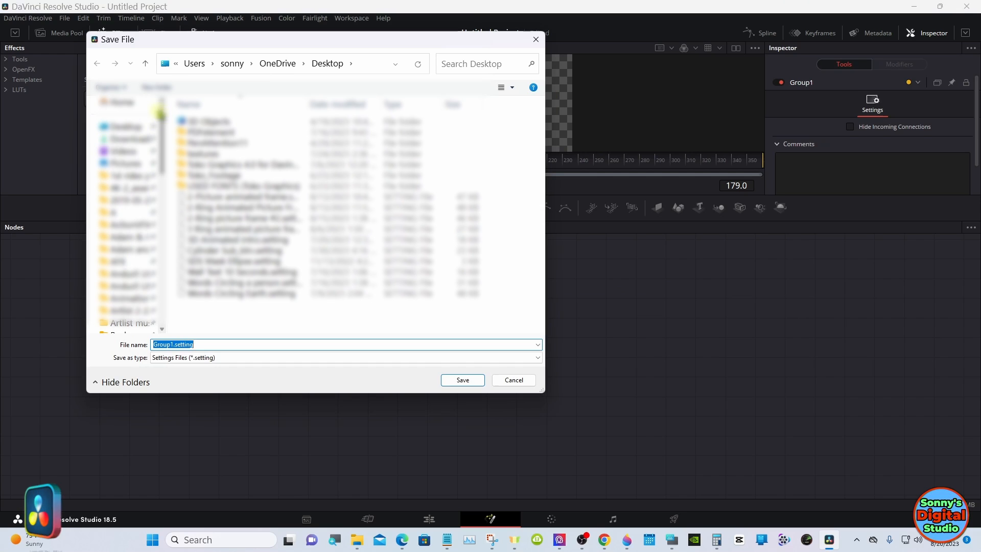
left_click(137, 128)
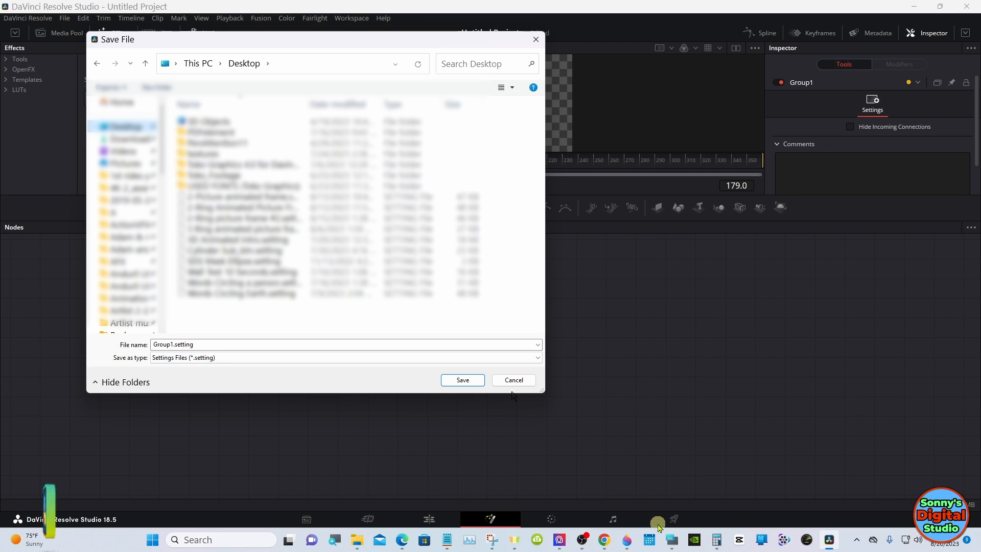
Step: Name the setting file Triangle Cylinder Sub_btn using the On-Screen Keyboard, save it, and minimize the keyboard
left_click(672, 540)
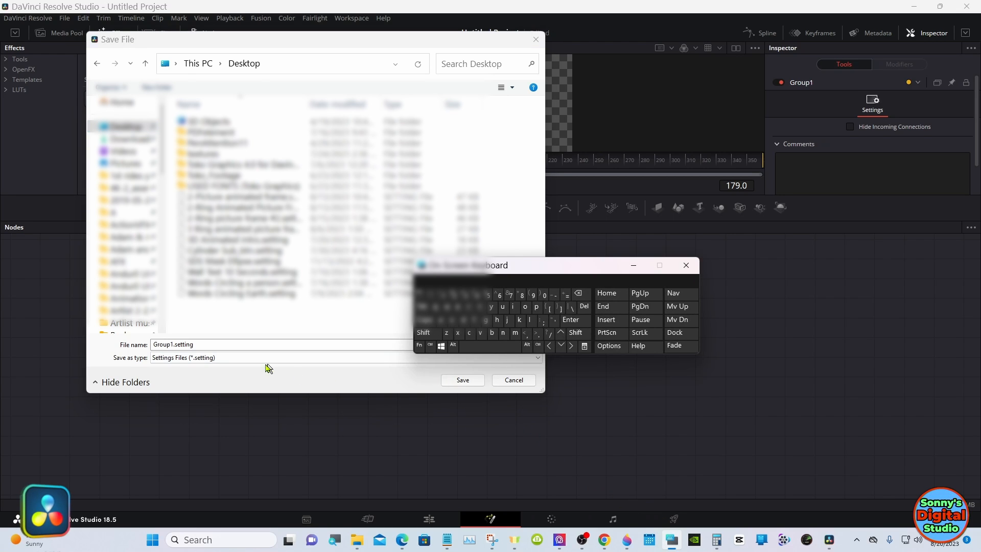
left_click(205, 344)
left_click(422, 335)
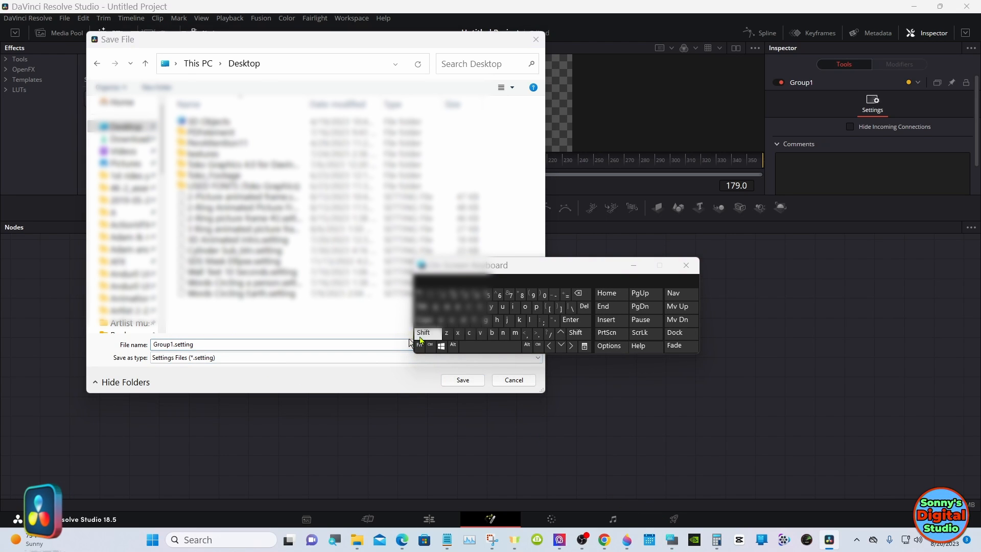
left_click(171, 346, "shift")
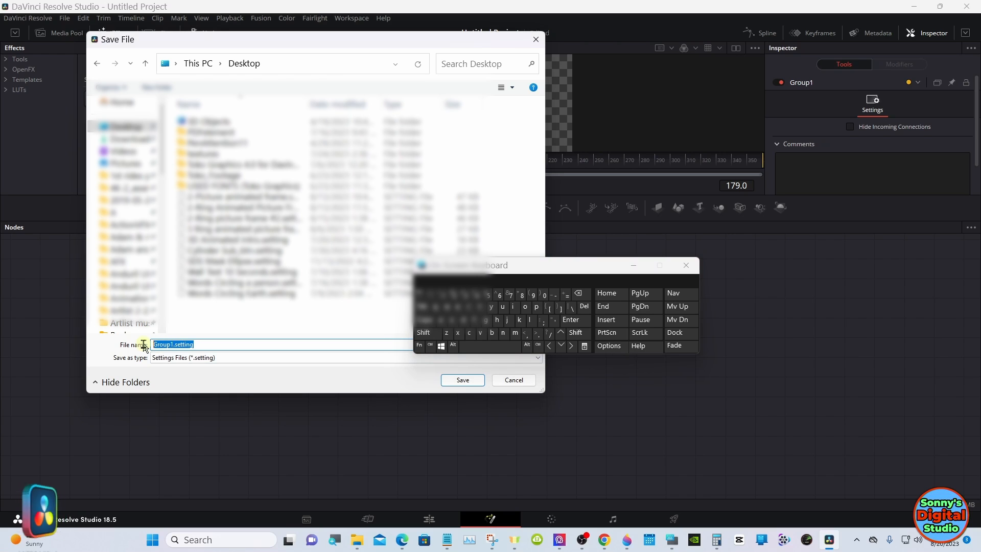
left_click(424, 335)
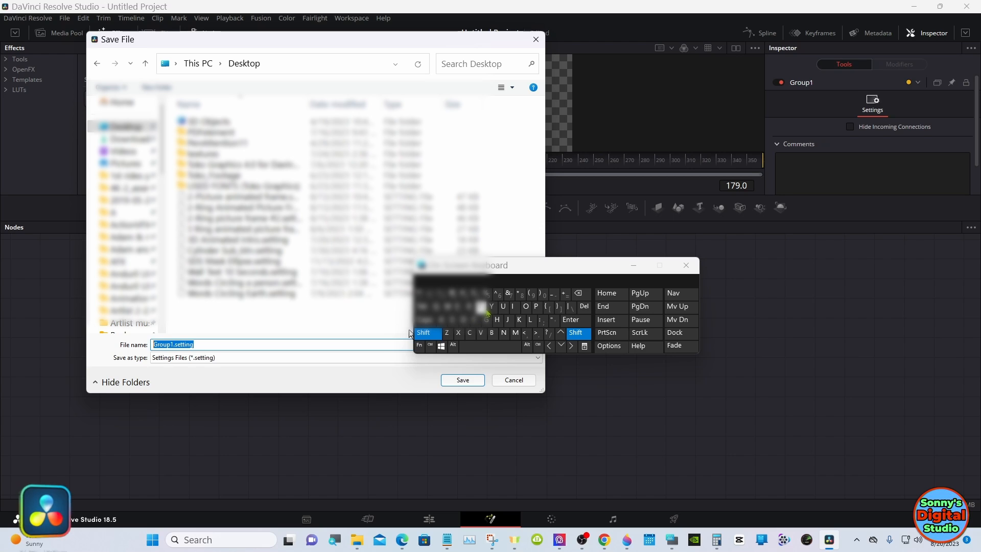
left_click(481, 306)
left_click(470, 307)
left_click(514, 306)
left_click(440, 320)
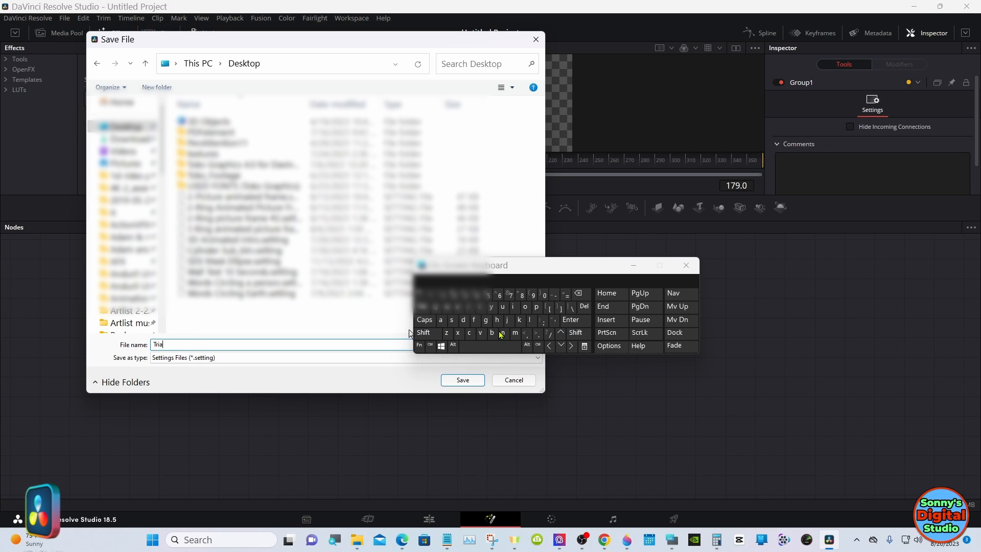
left_click(503, 333)
left_click(486, 320)
left_click(531, 320)
left_click(458, 307)
left_click(490, 346)
left_click(424, 333)
left_click(469, 332)
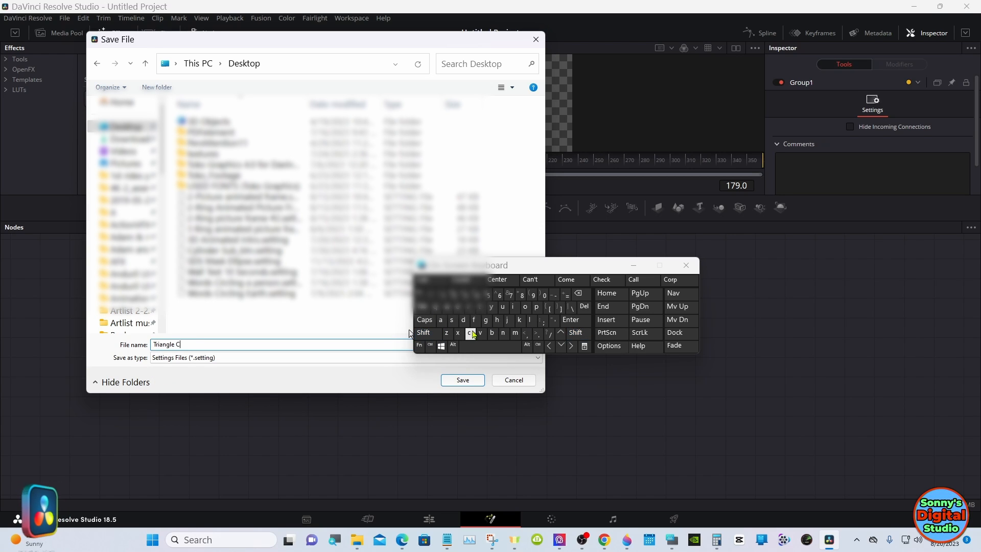
left_click(491, 307)
left_click(531, 320)
left_click(431, 281)
left_click(425, 333)
left_click(452, 320)
left_click(502, 307)
left_click(492, 333)
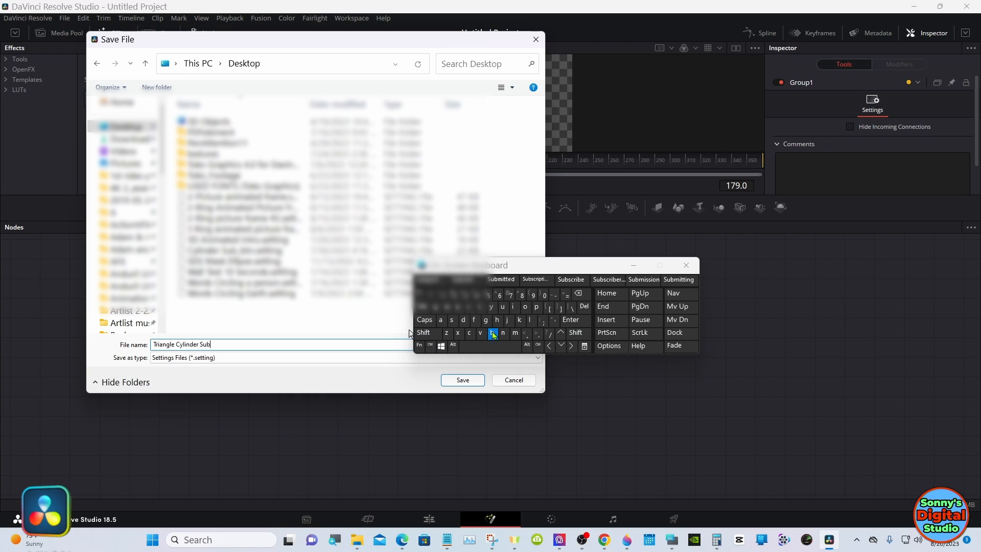
left_click(576, 334)
left_click(558, 307)
left_click(492, 333)
left_click(481, 307)
left_click(503, 333)
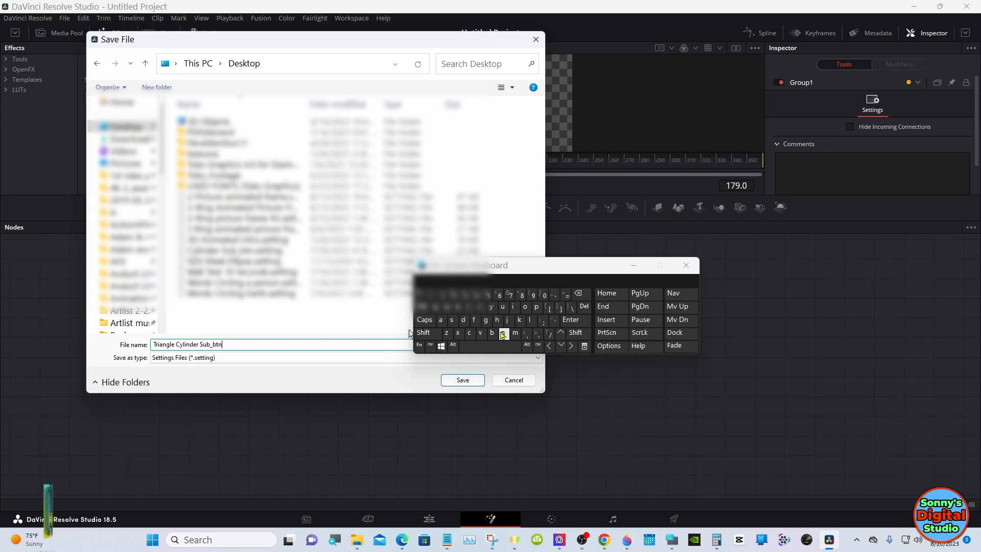
left_click(464, 381)
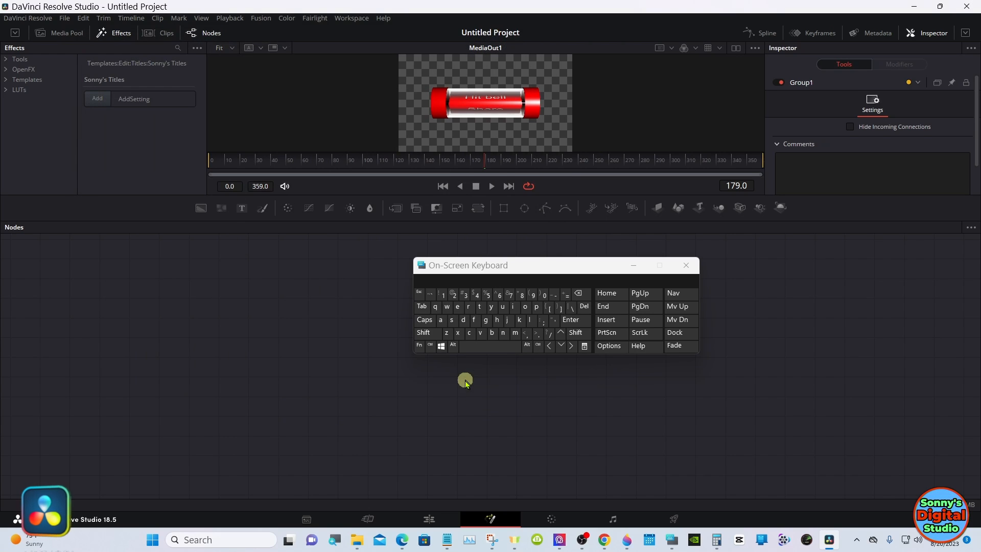
left_click(634, 265)
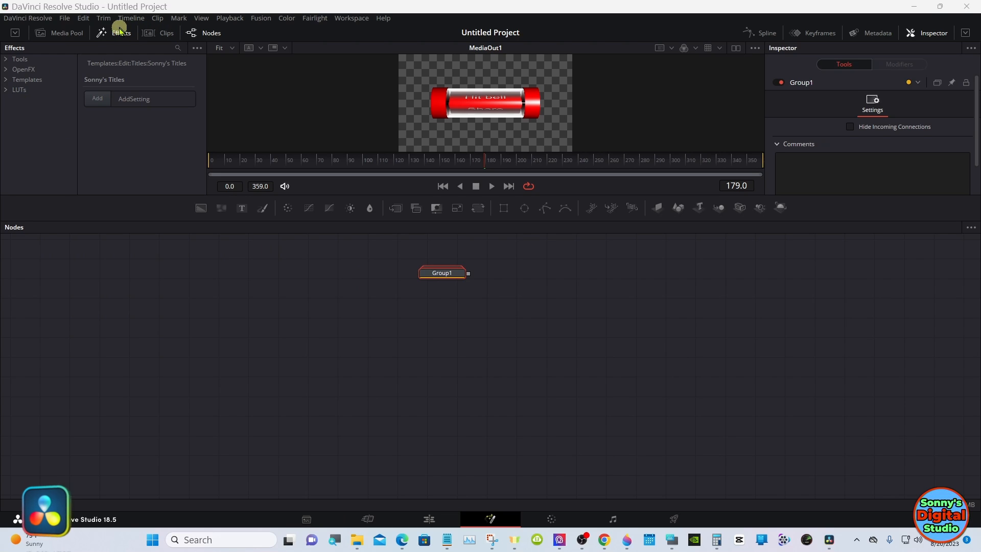
Step: Show the Sonny's Titles folder from the Edit title templates in File Explorer
left_click(6, 80)
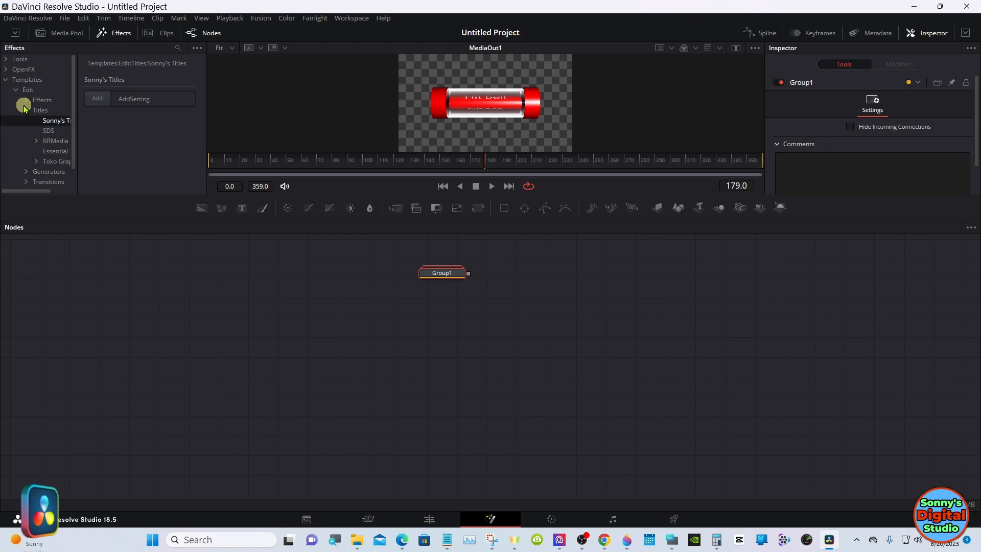
right_click(55, 123)
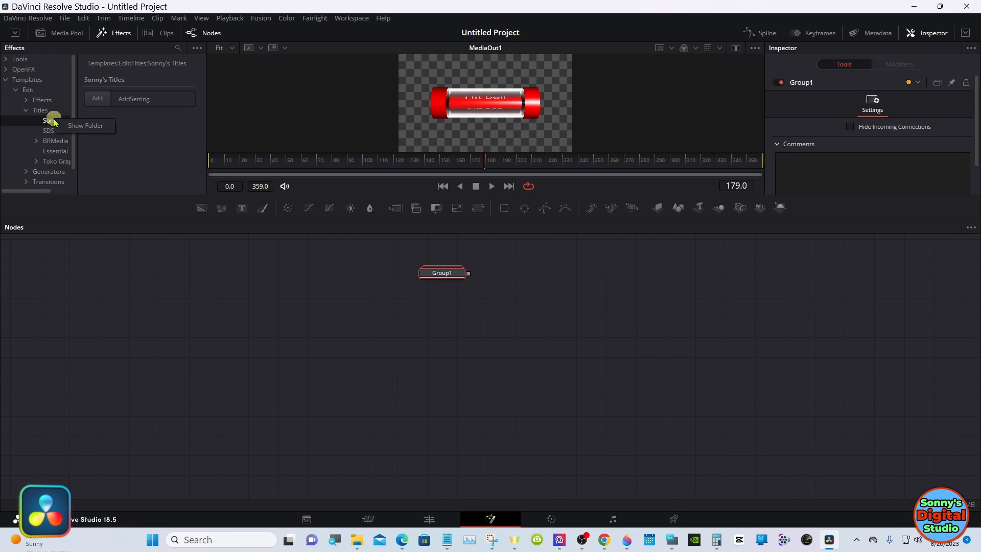
left_click(85, 125)
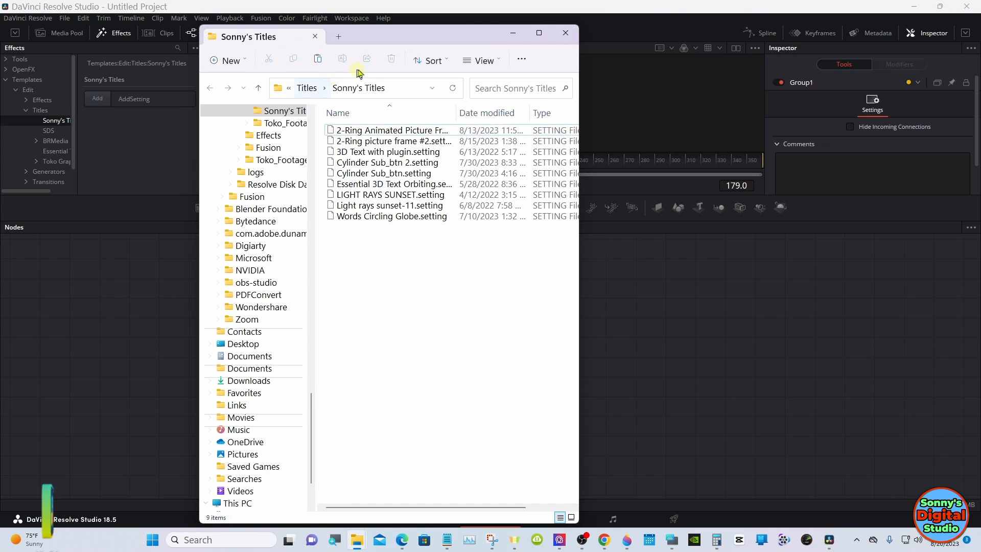
Step: Uncover the desktop, move the saved setting file to a free spot, and place the Sonny's Titles folder window beside it
left_click(513, 33)
left_click_drag(419, 14, 533, 455)
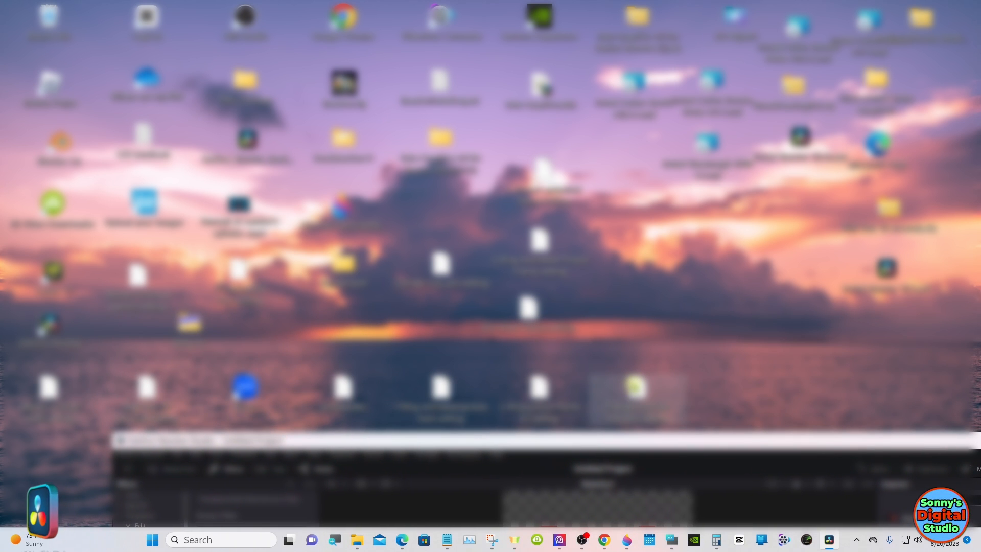
left_click_drag(637, 391, 440, 207)
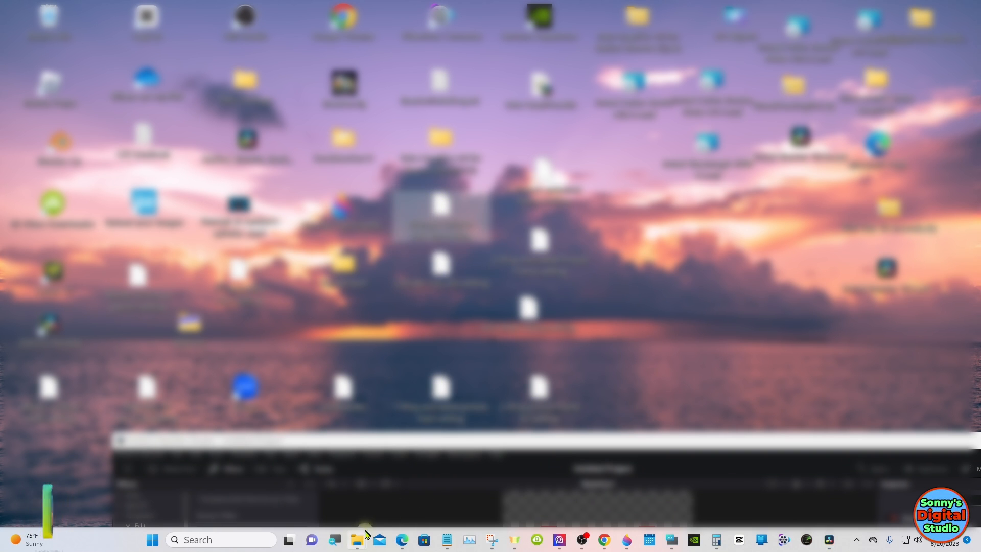
mouse_move(358, 542)
left_click(383, 488)
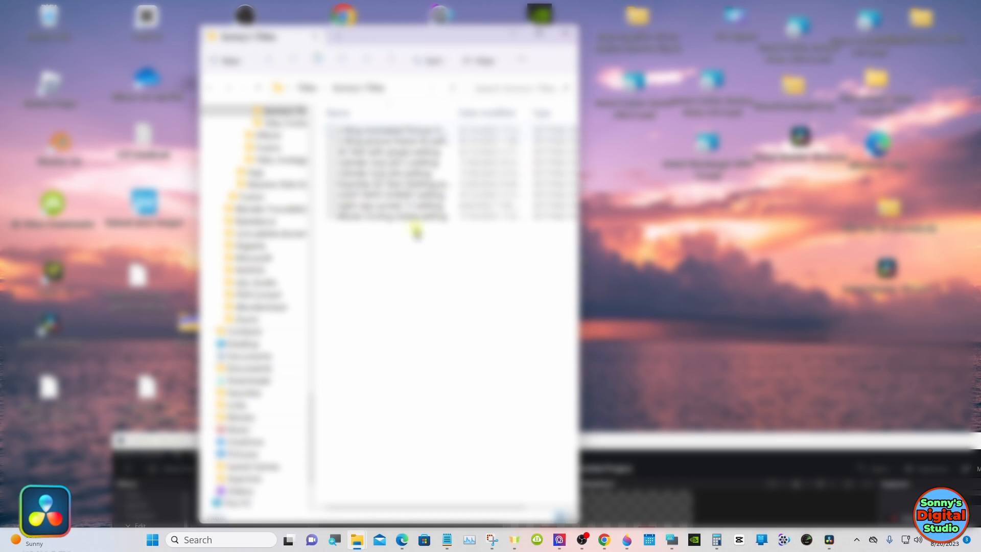
left_click_drag(378, 48, 728, 46)
Step: Copy the Triangle Cylinder Sub_btn setting file from the desktop into the Sonny's Titles folder, and minimize the folder window
right_click(437, 210)
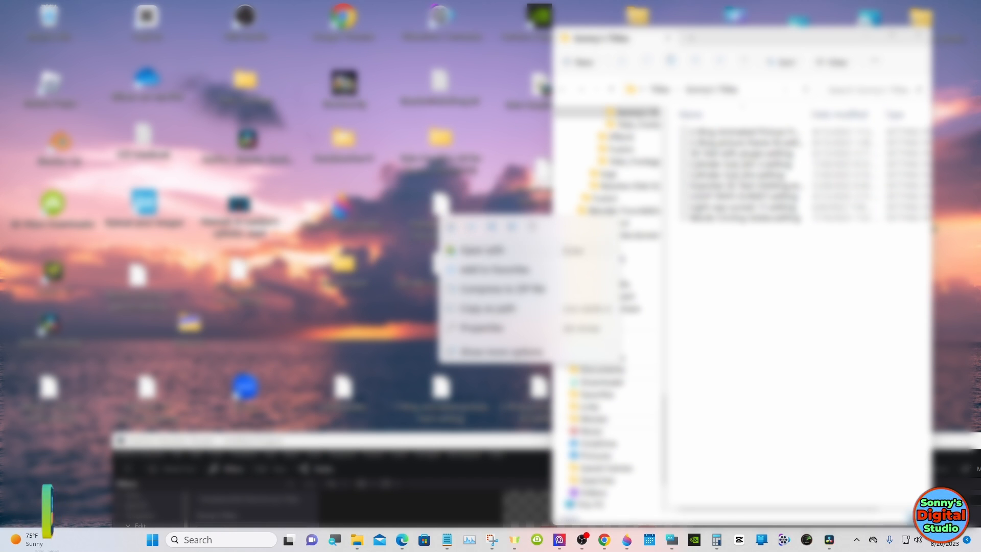
left_click(473, 353)
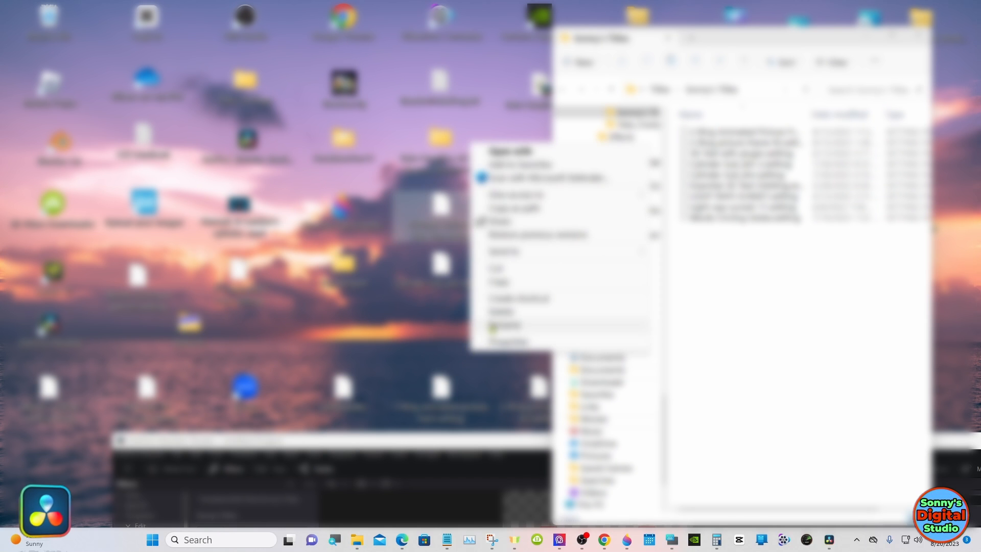
left_click(512, 281)
right_click(708, 282)
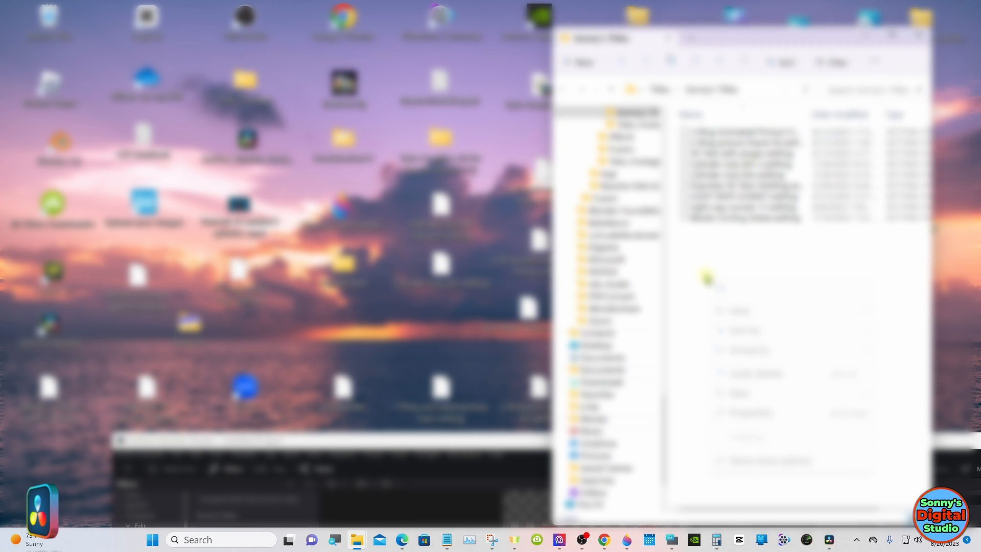
left_click(741, 461)
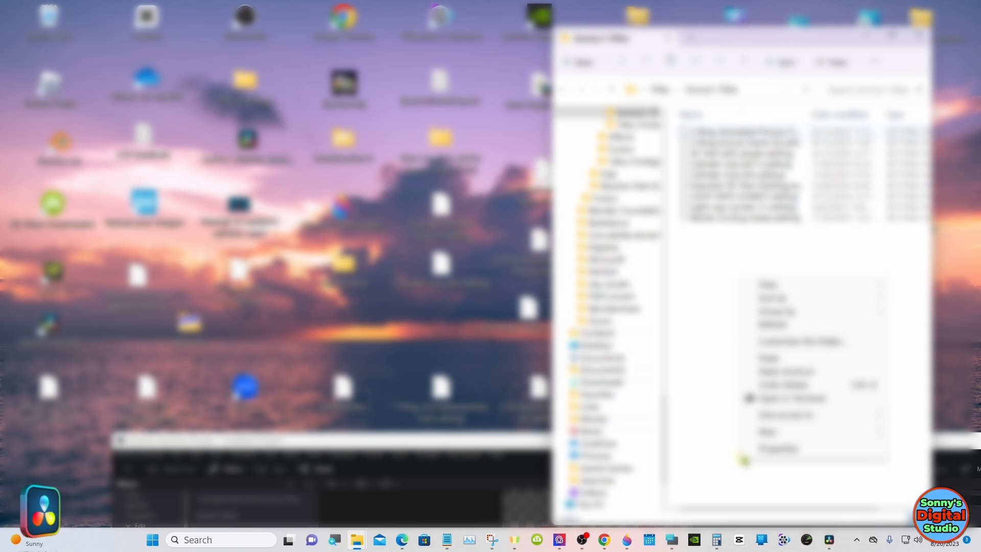
left_click(773, 363)
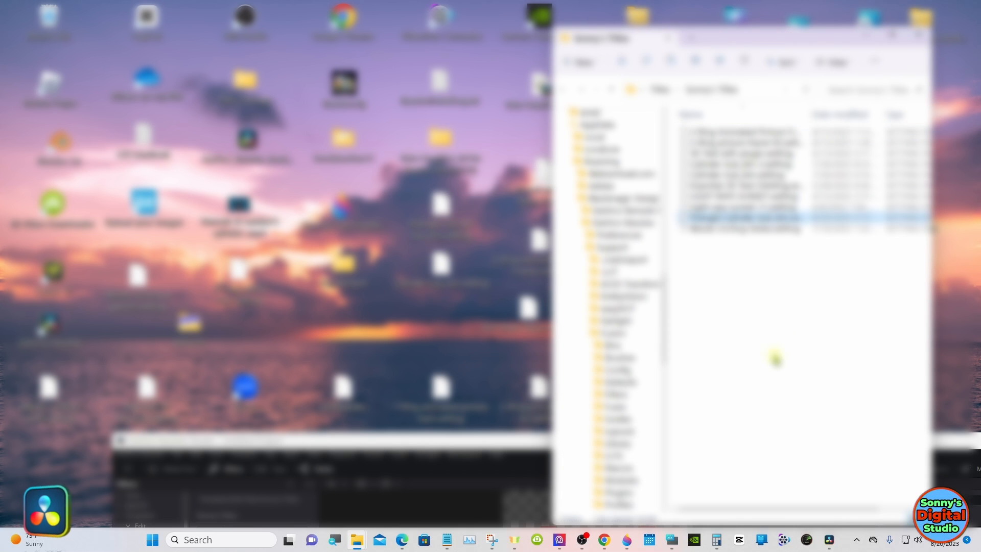
left_click(868, 40)
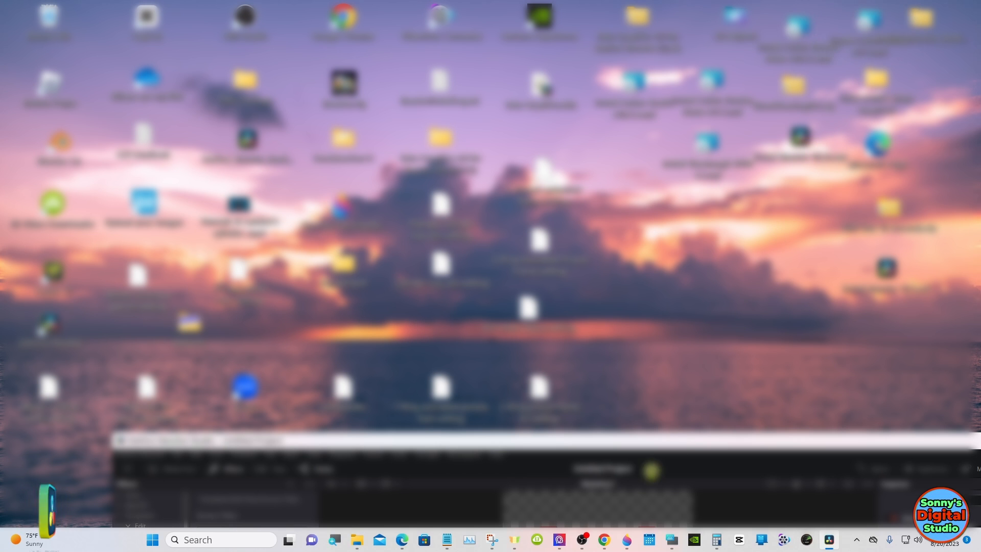
Step: Maximize the DaVinci Resolve window again and display the Sonny's Titles category on the Edit page
left_click_drag(607, 448, 499, 14)
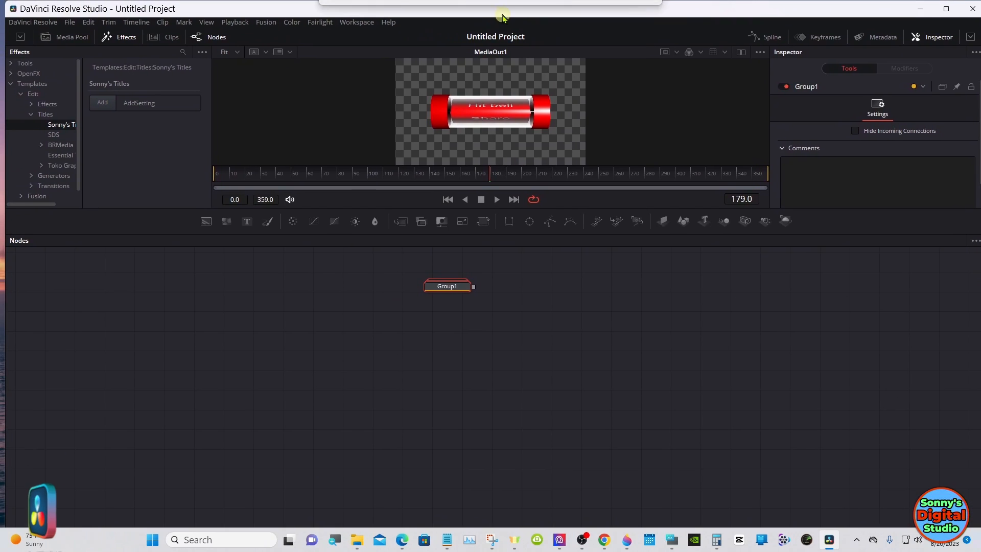
left_click(946, 9)
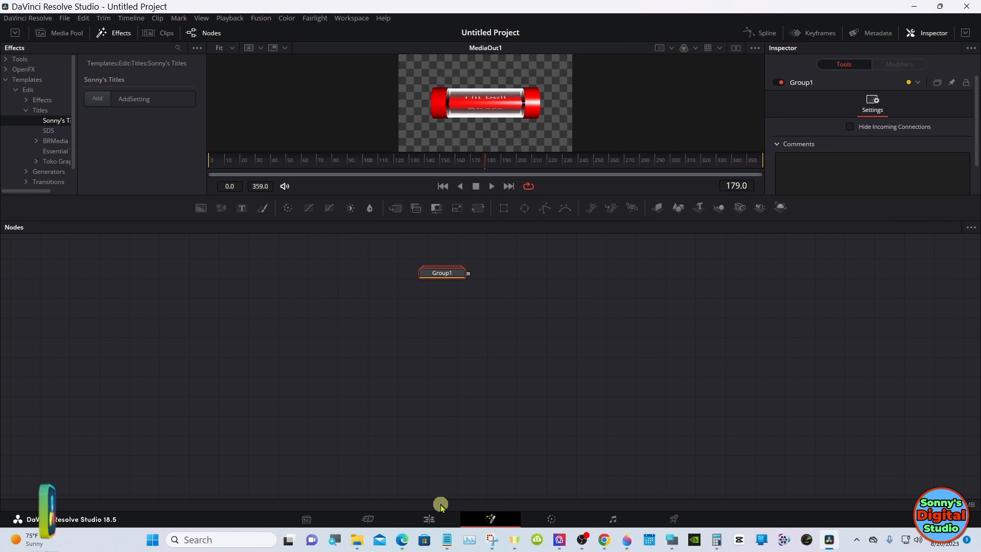
left_click(431, 519)
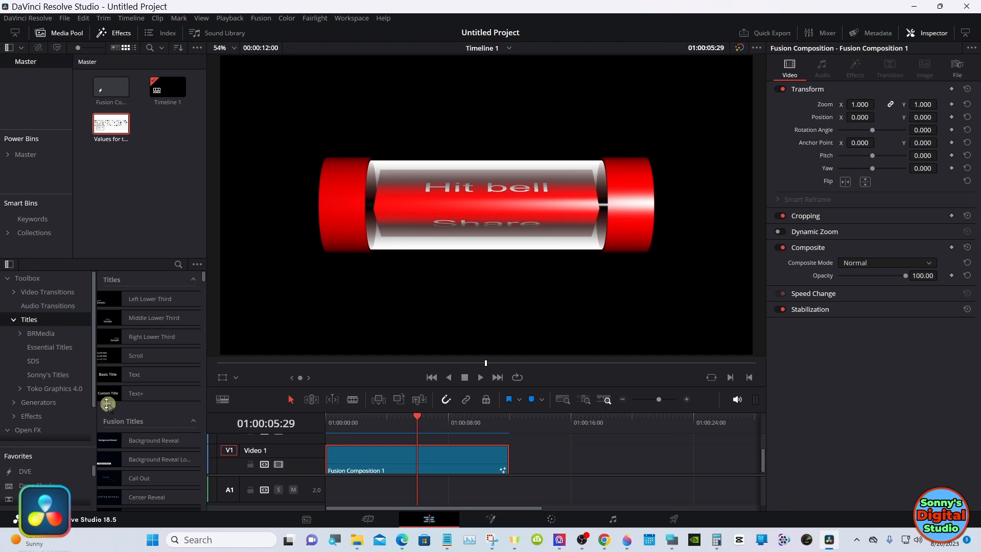
left_click(42, 376)
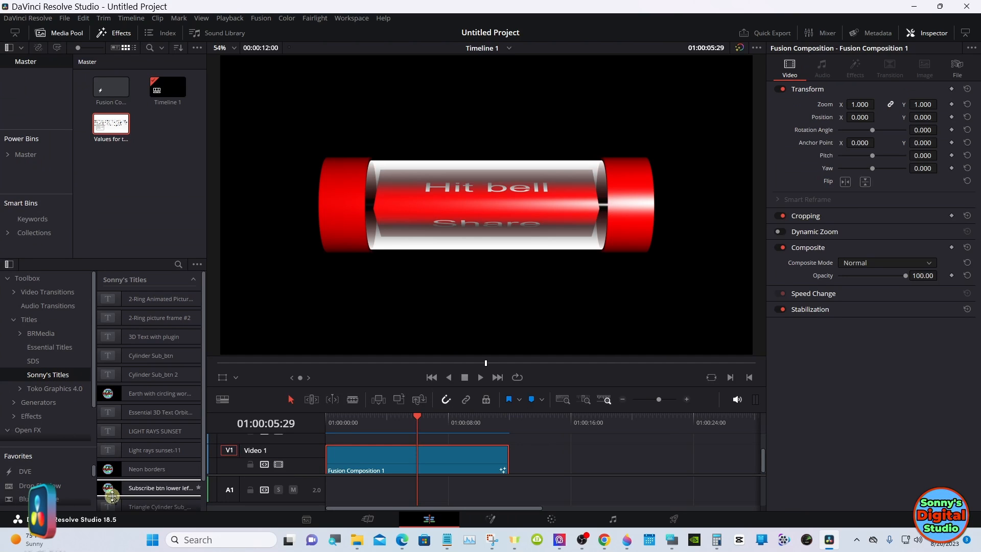
Step: Place the Triangle Cylinder Sub_btn title after the Fusion composition on Video 1, about 12 seconds long, and play it back
left_click_drag(138, 512, 549, 469)
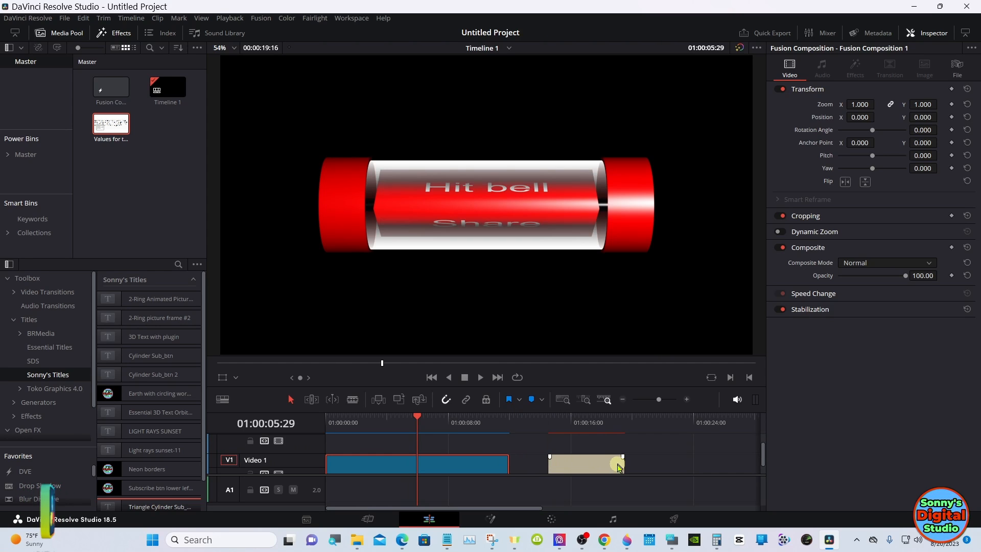
left_click_drag(623, 464, 729, 464)
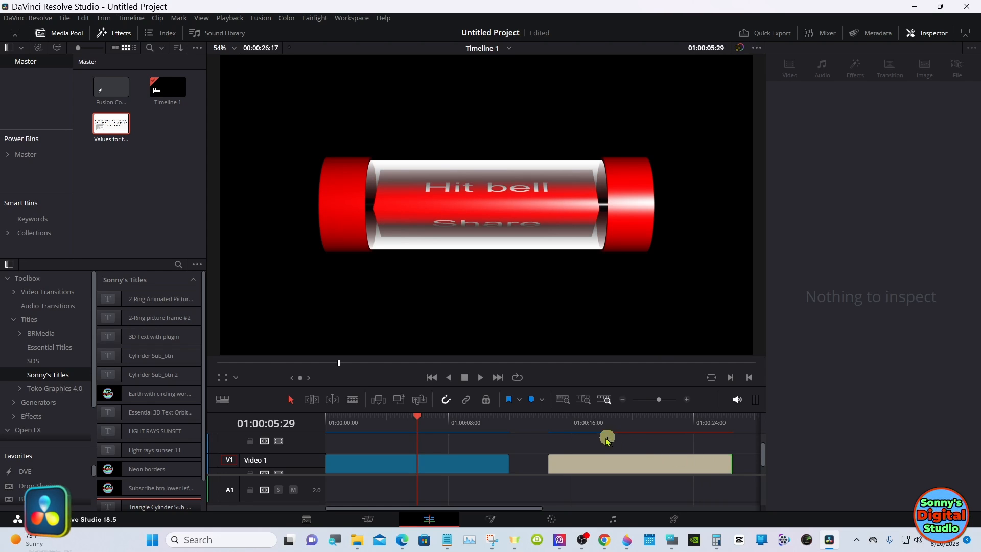
left_click(555, 422)
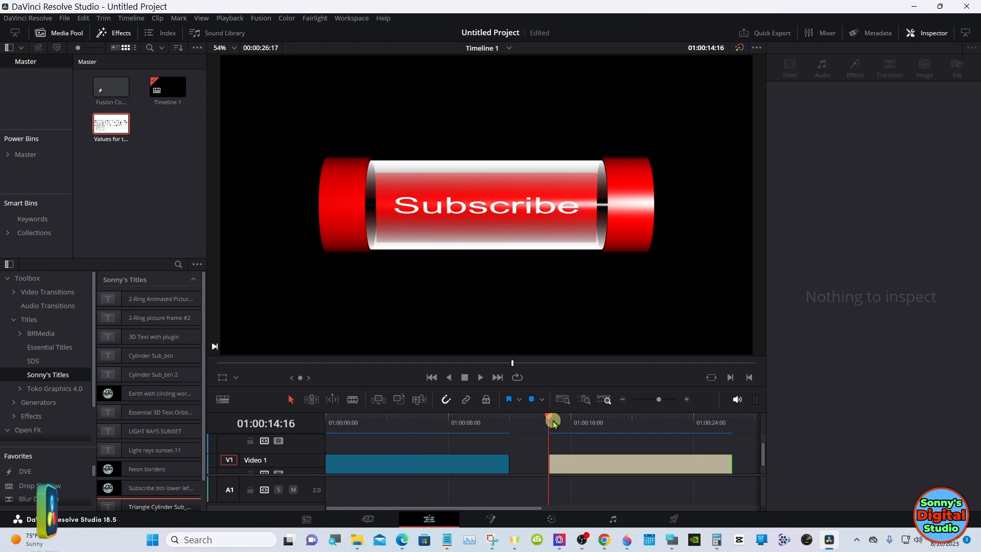
left_click(480, 378)
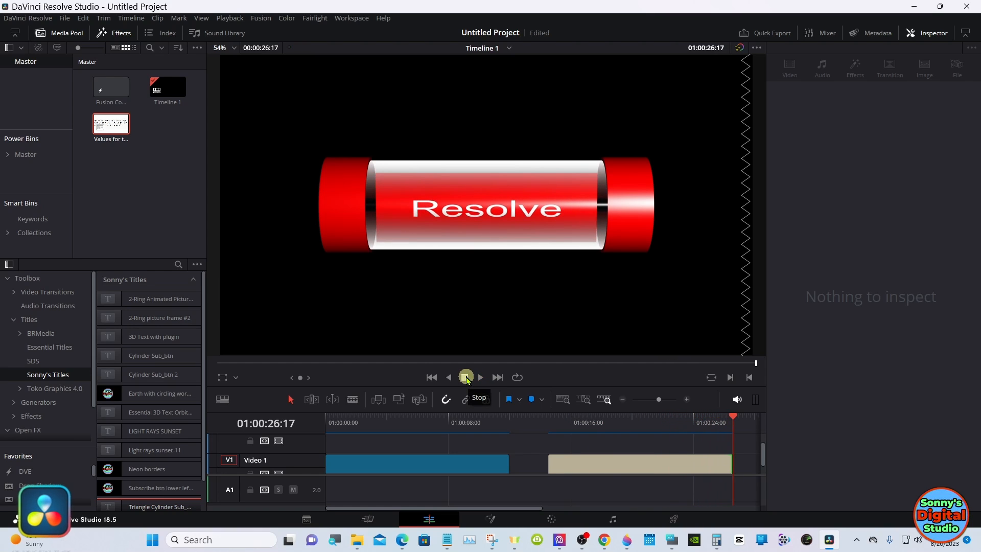
Step: Mark the timeline's in and out points at the start and end of the Triangle Cylinder Sub_btn title clip using the on-screen keyboard
left_click(549, 422)
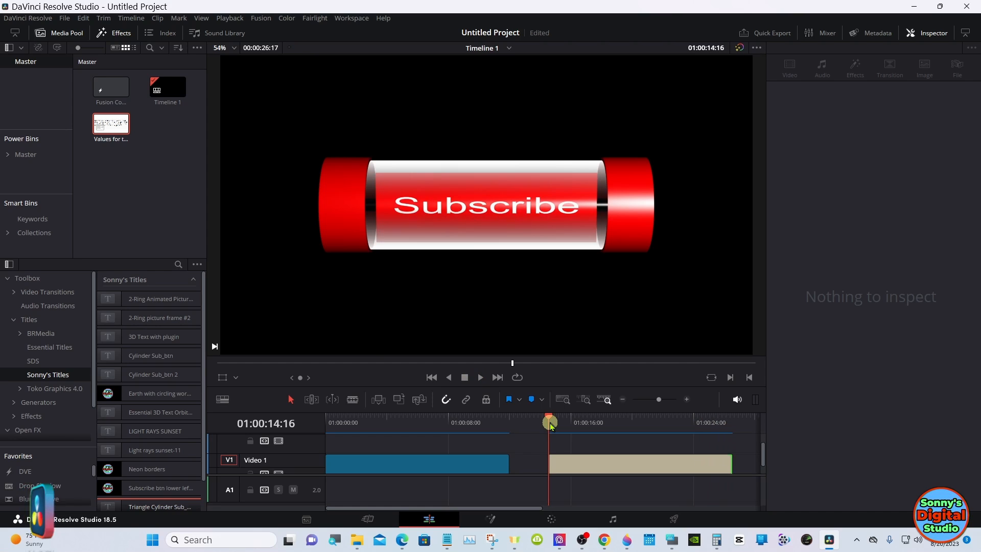
left_click(672, 539)
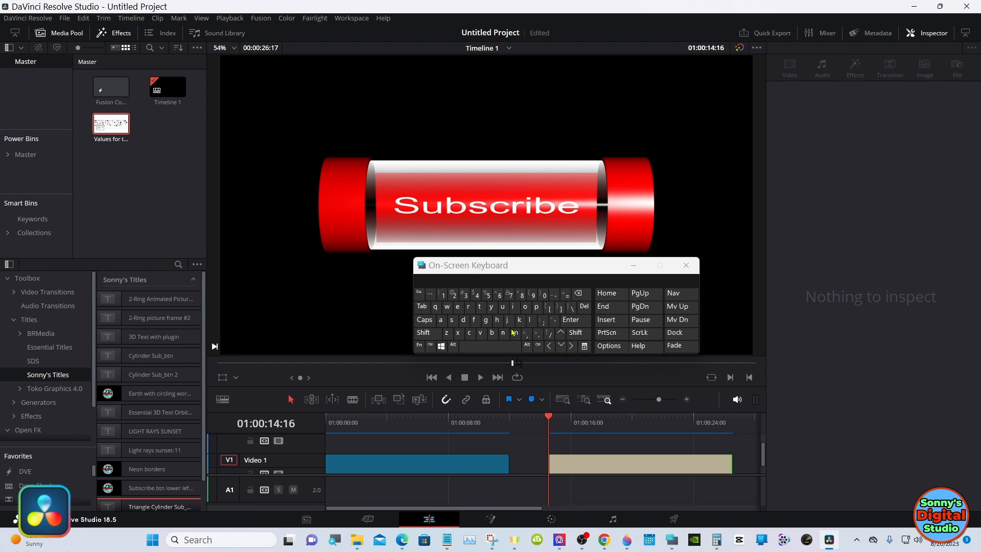
left_click(515, 310)
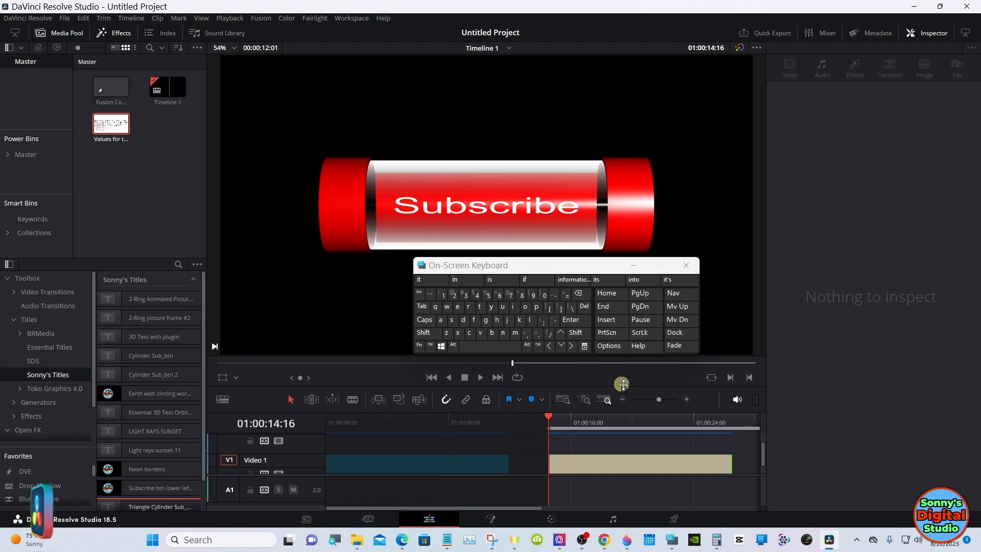
left_click(732, 423)
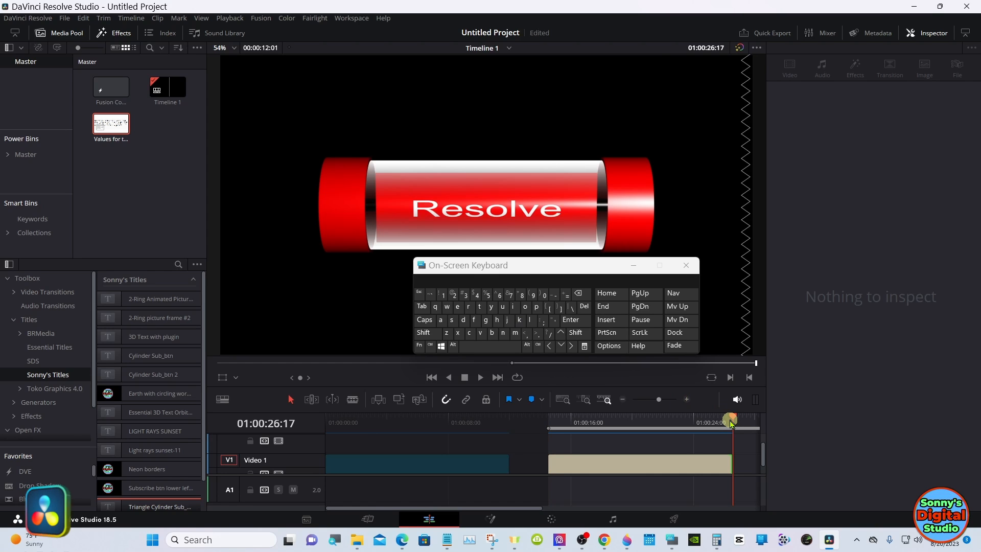
left_click(523, 308)
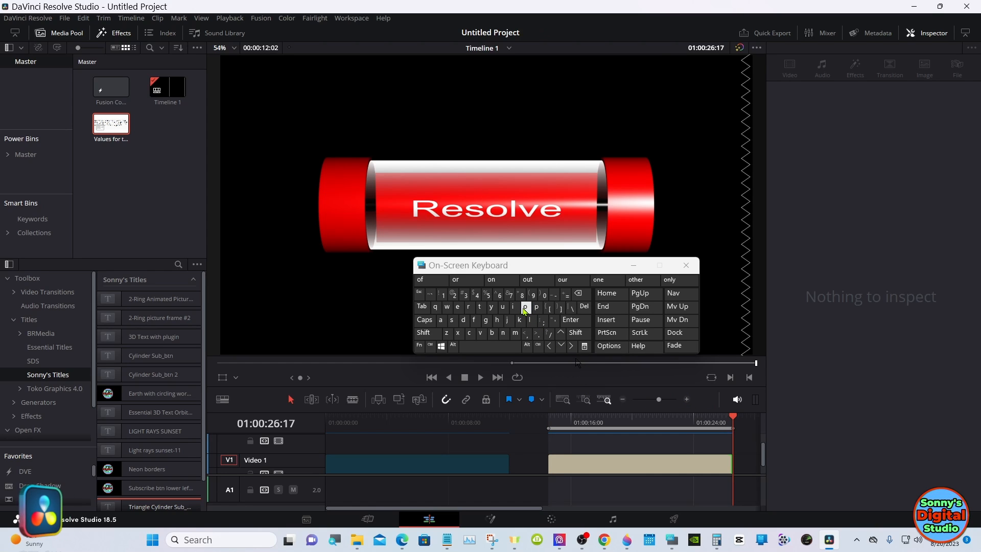
left_click(545, 420)
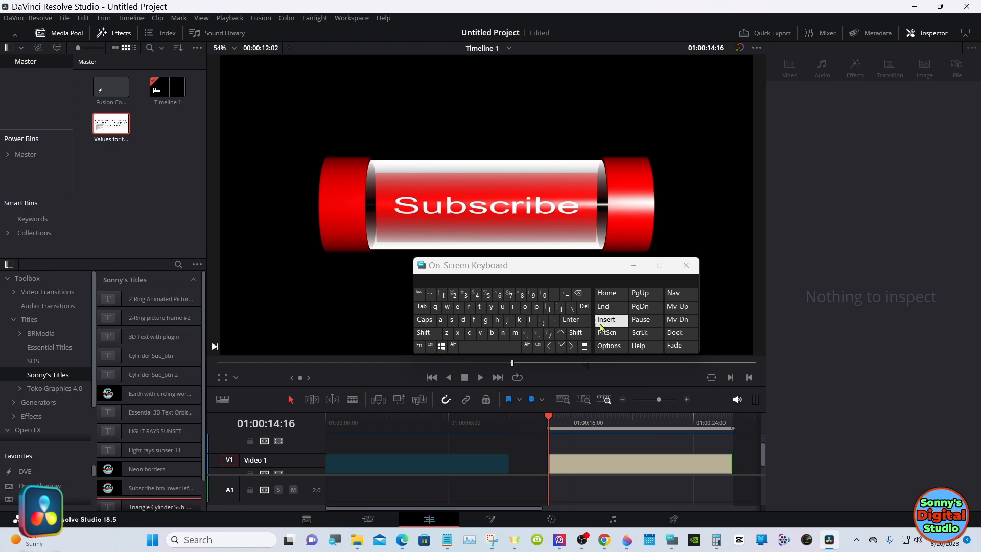
left_click(634, 265)
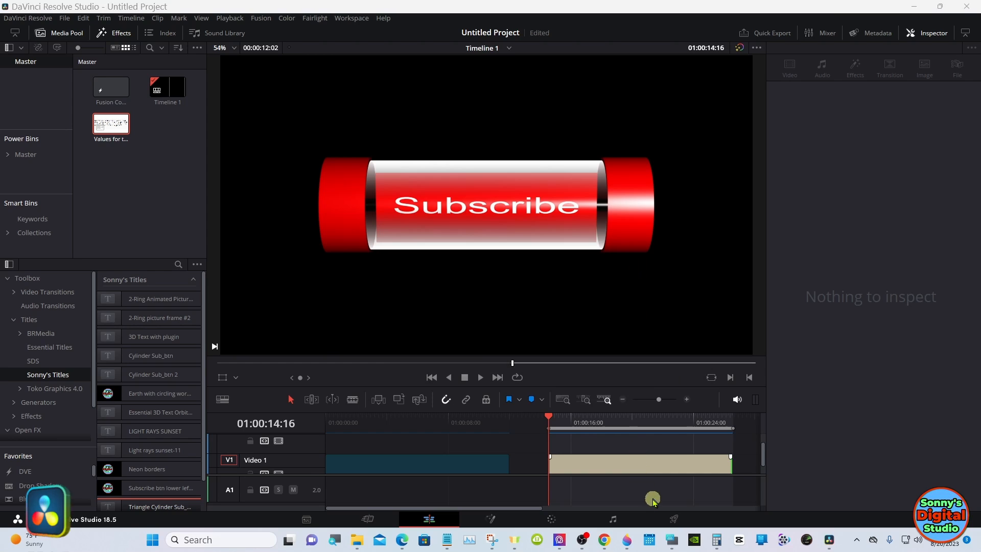
left_click(675, 509)
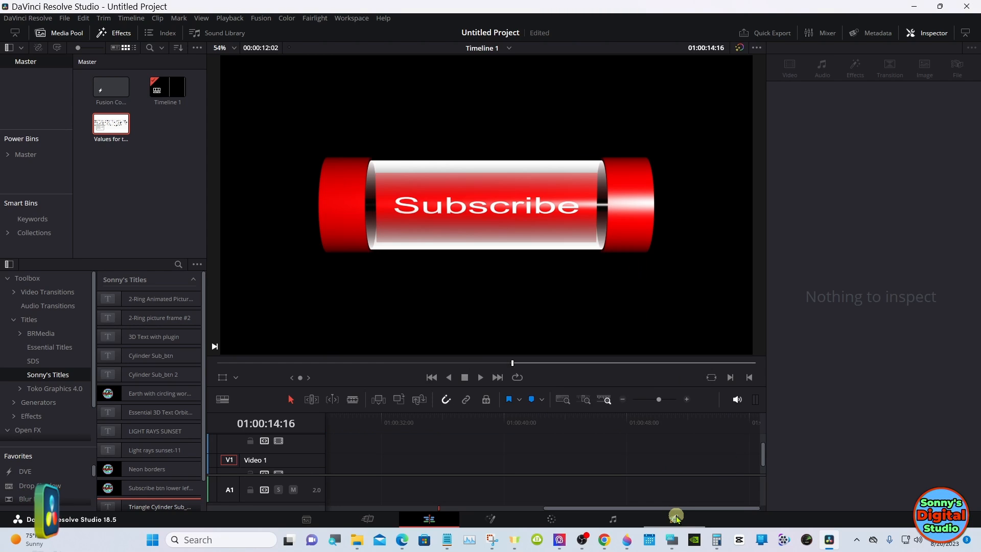
left_click(494, 509)
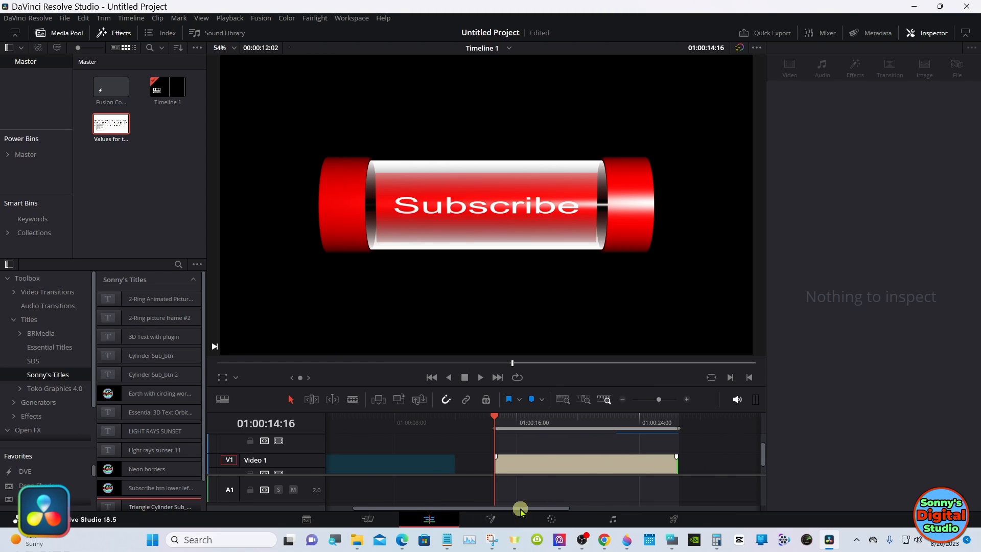
Step: Switch to the Deliver page, bring back the on-screen keyboard, and load the Main preset render settings
left_click(673, 520)
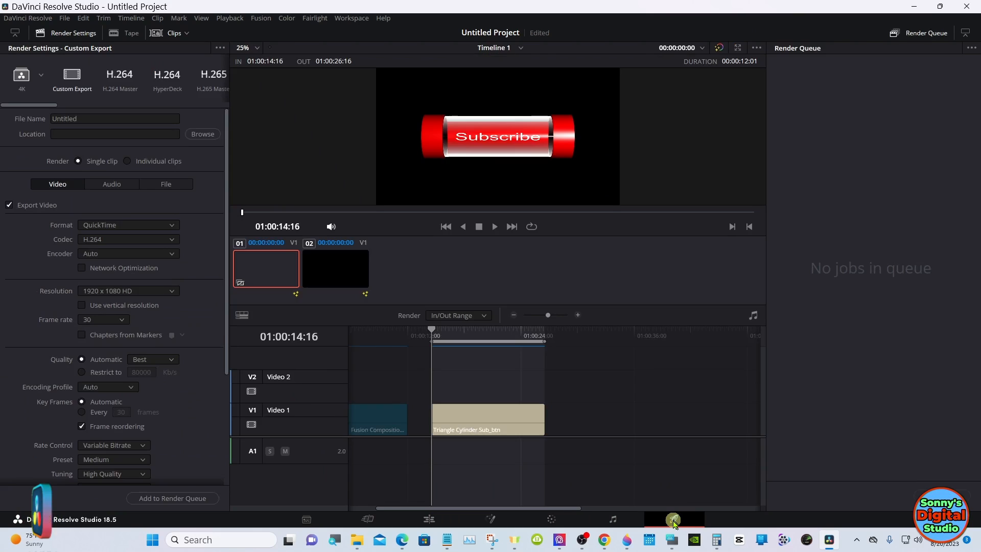
left_click(672, 540)
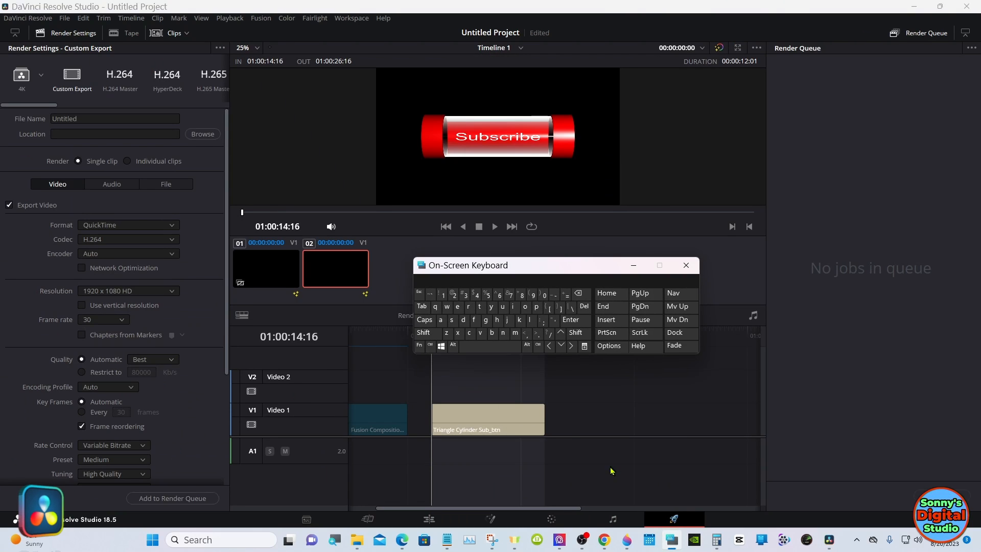
left_click(43, 80)
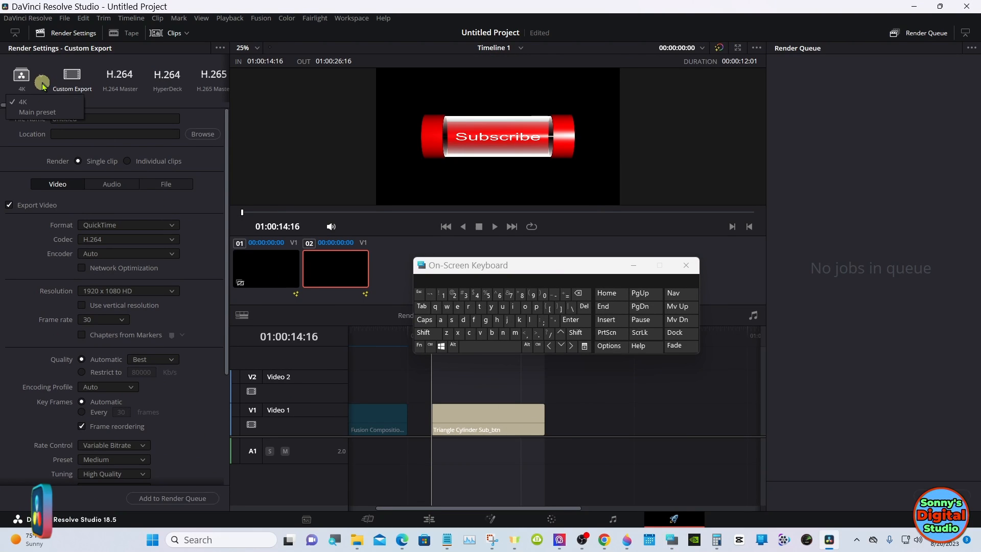
left_click(38, 112)
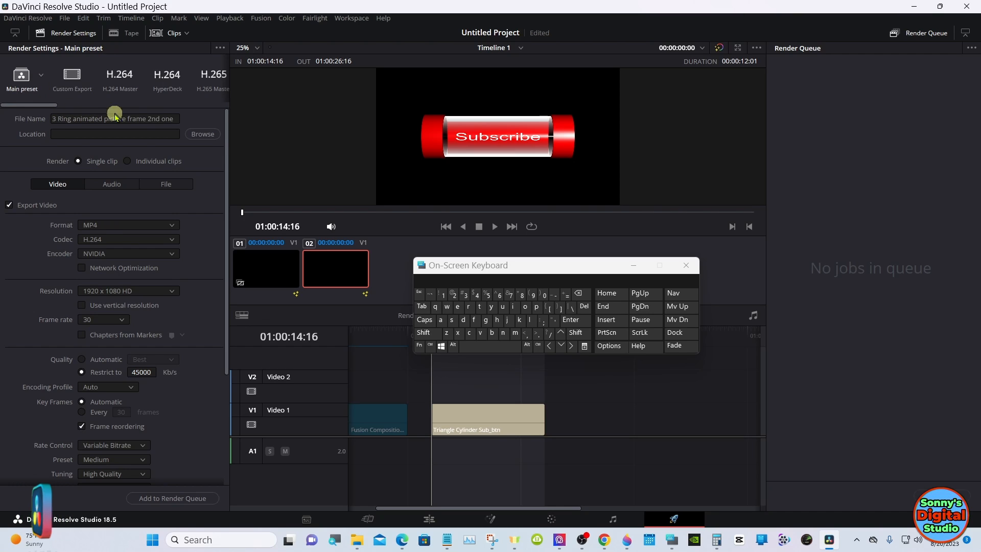
Step: Set the render destination to the Desktop with the file name New sub_button
left_click(202, 134)
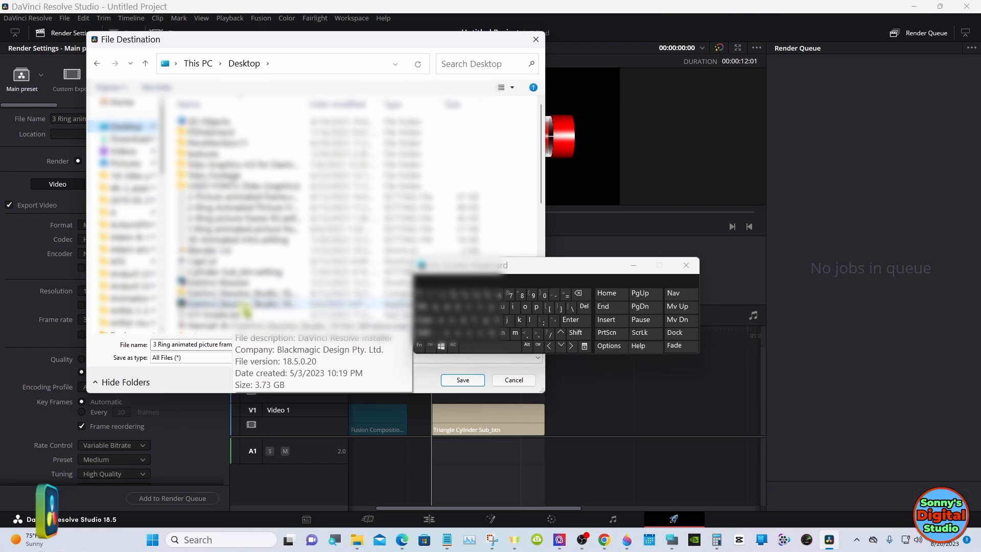
left_click(286, 345)
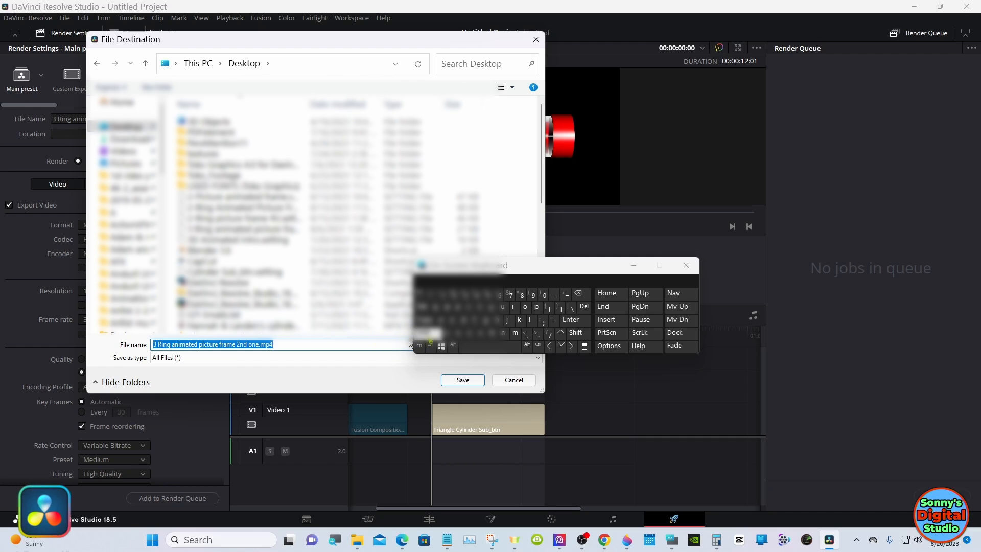
type("Sub")
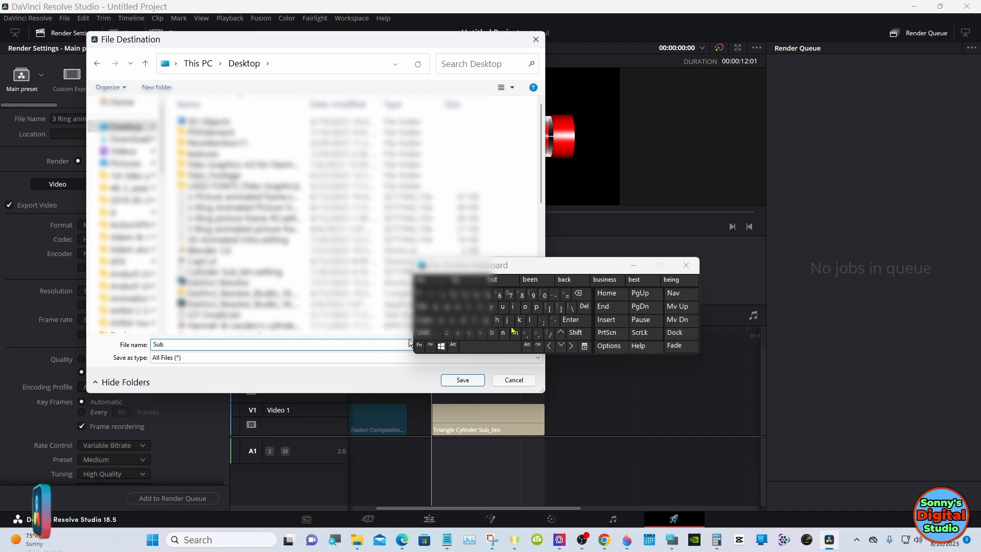
key("BackSpace")
key("BackSpace")
key("BackSpace")
type("New")
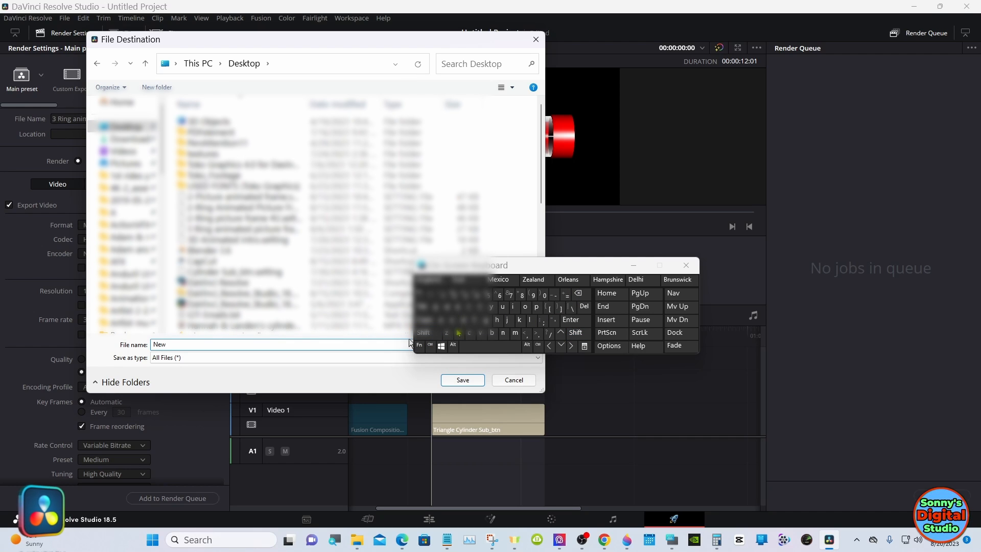
type(" sub_but")
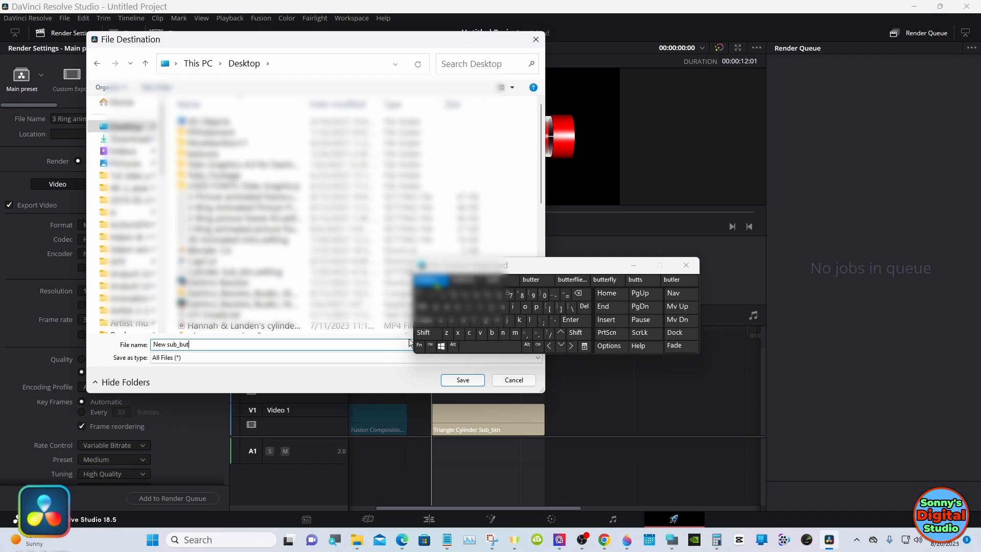
left_click(437, 283)
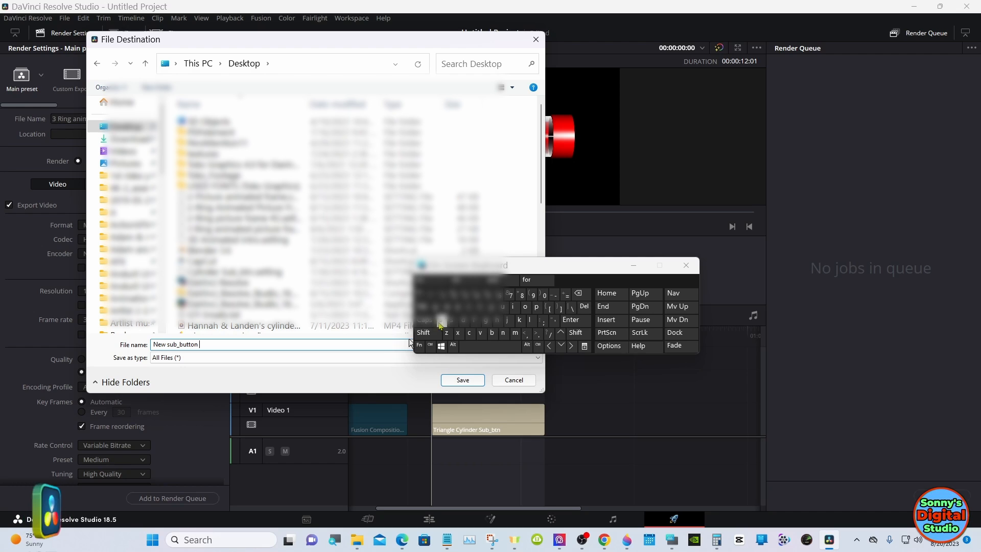
left_click(451, 380)
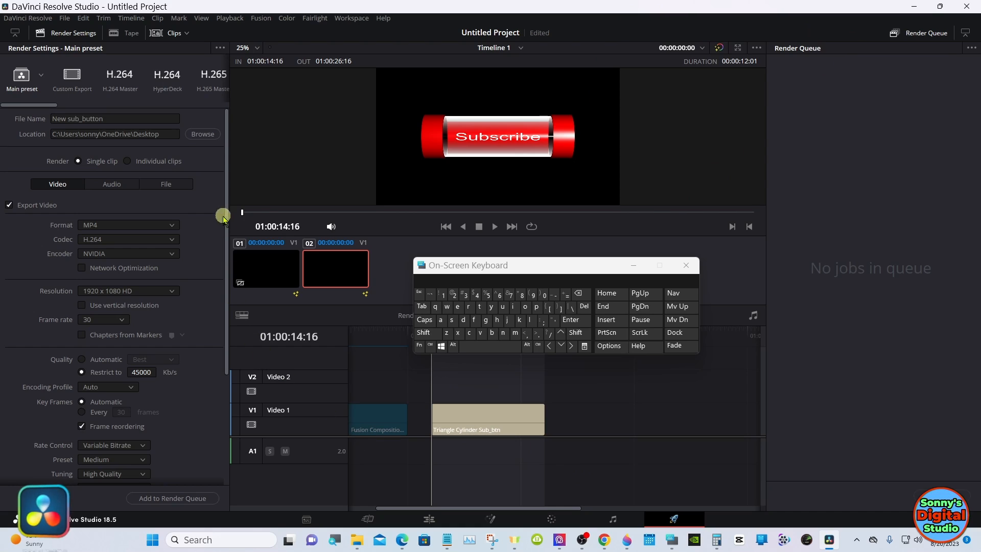
Step: Configure the video export as QuickTime with the GoPro CineForm codec, type RGB 16-bit, and Export Alpha enabled
left_click(151, 226)
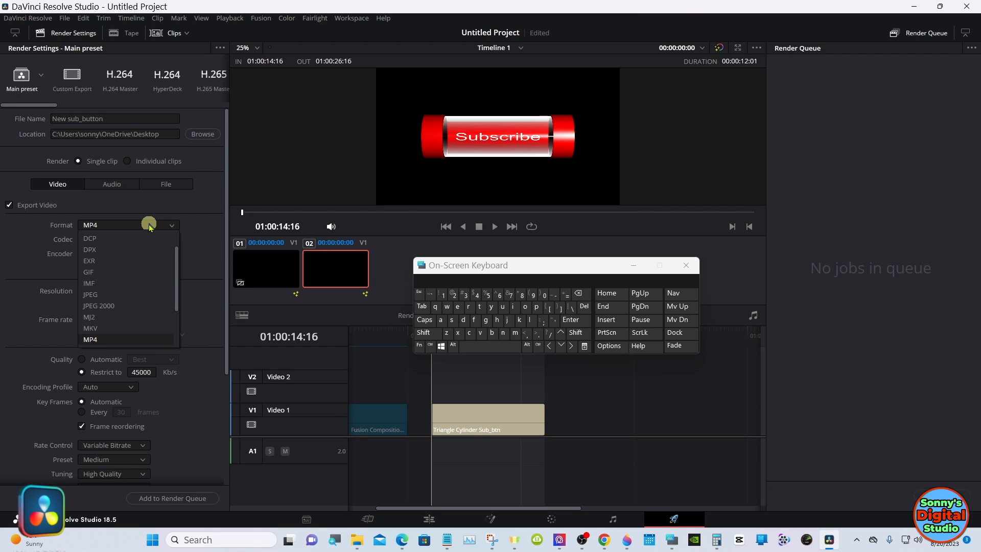
left_click_drag(178, 257, 177, 300)
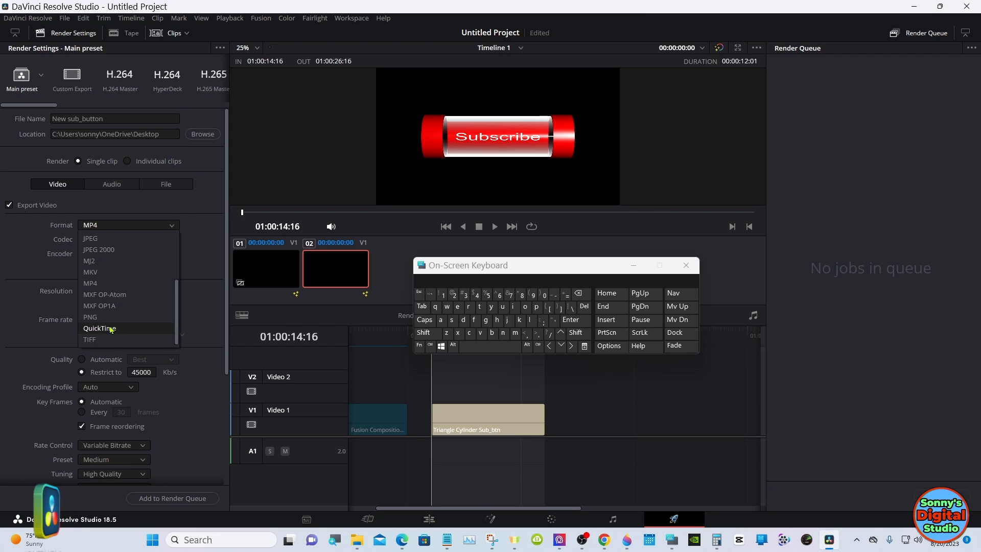
left_click(100, 328)
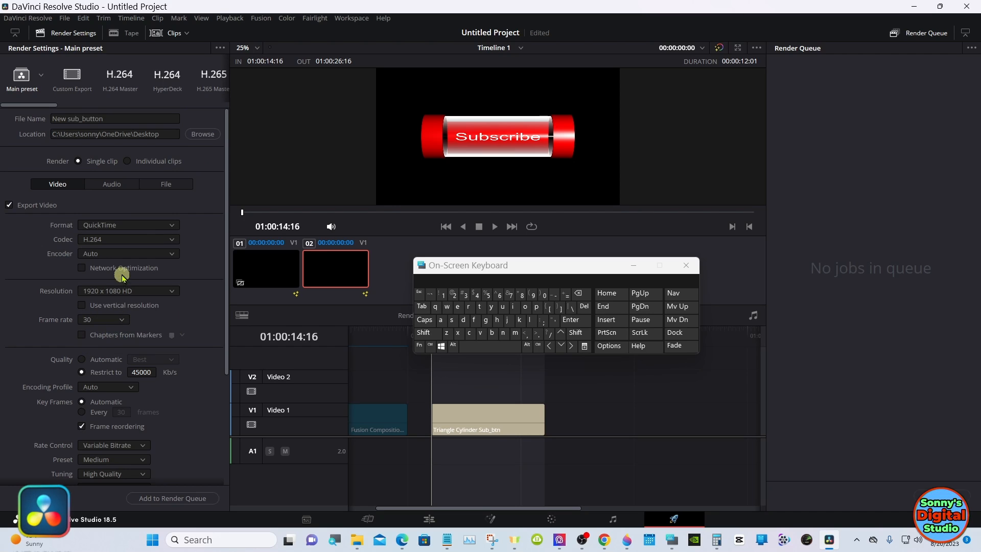
left_click(124, 241)
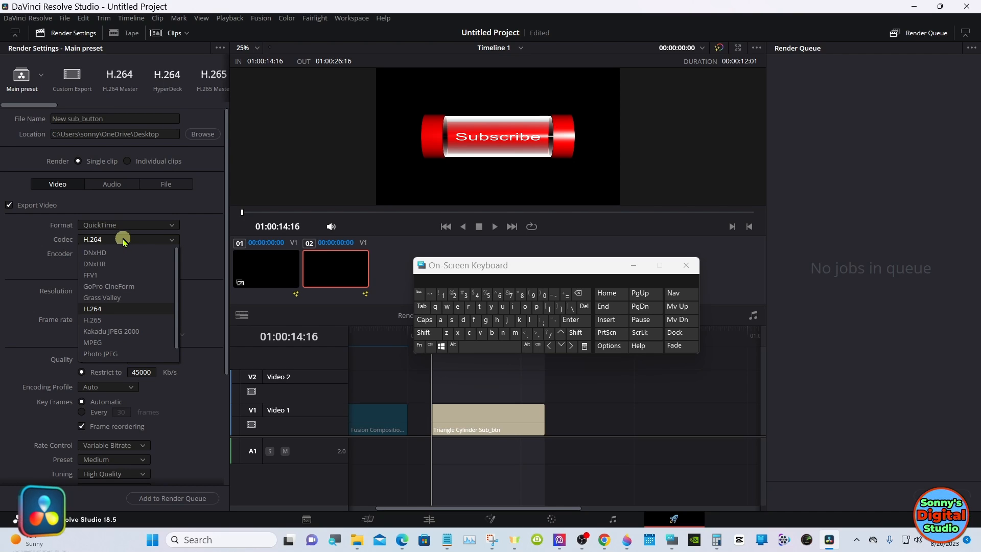
left_click(123, 286)
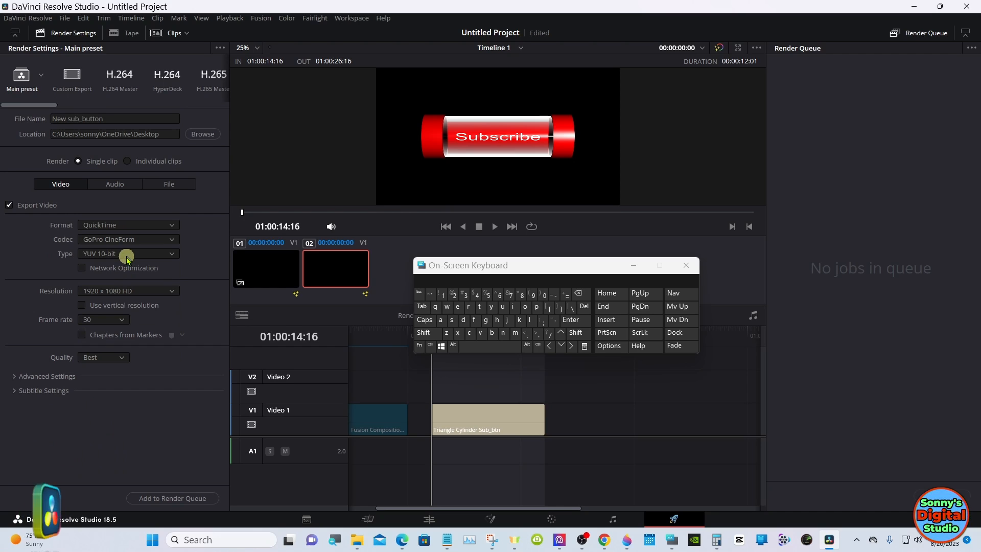
left_click(126, 254)
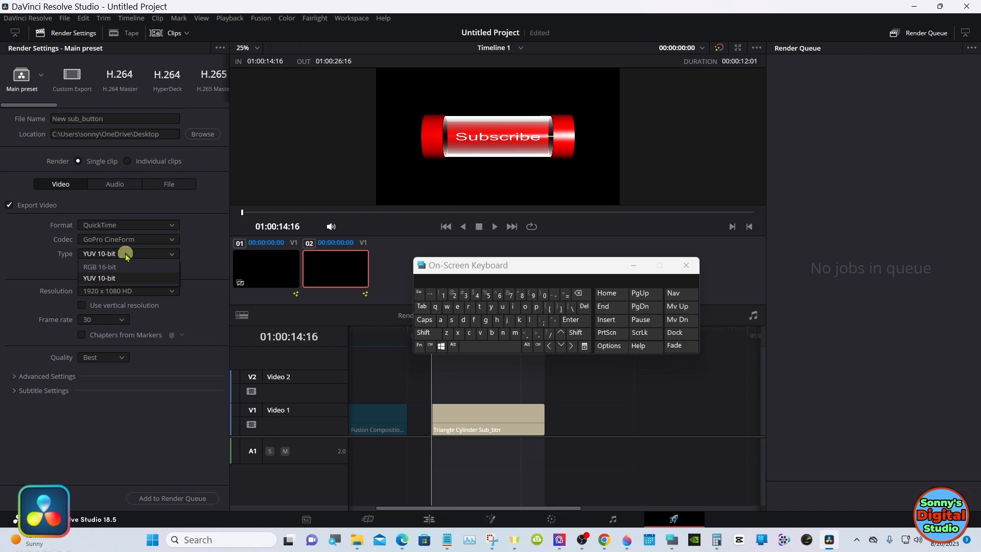
left_click(112, 266)
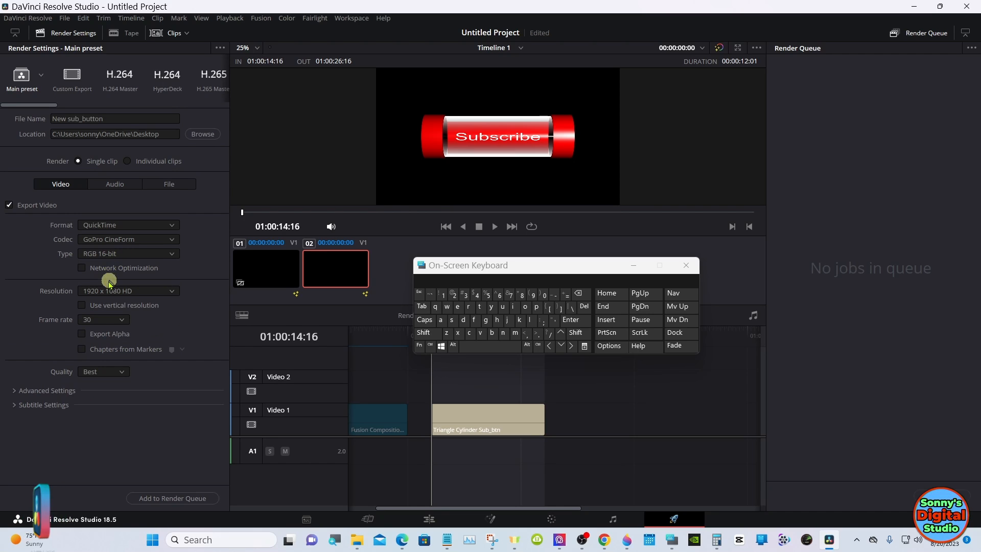
left_click(82, 334)
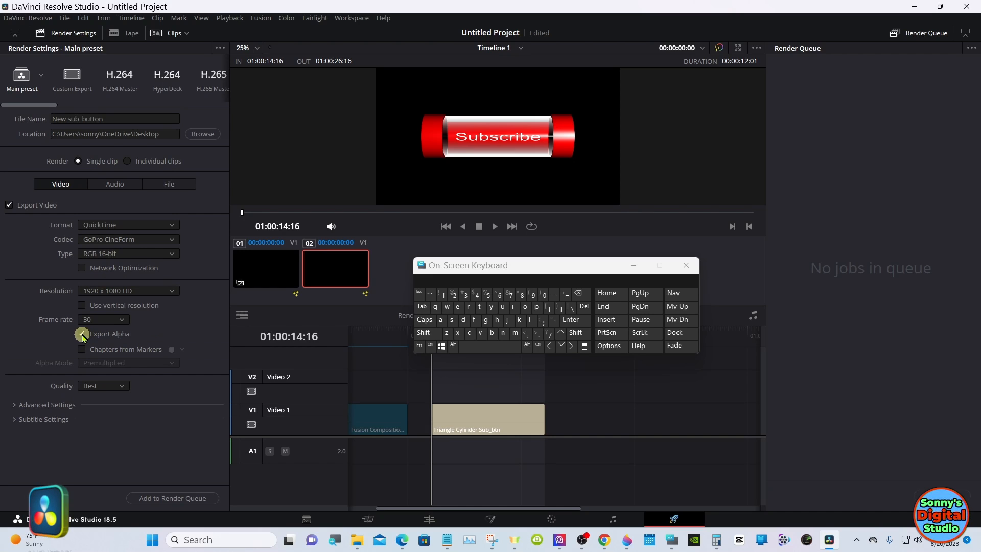
Step: Turn off audio export for the render and return to the video settings
left_click(115, 185)
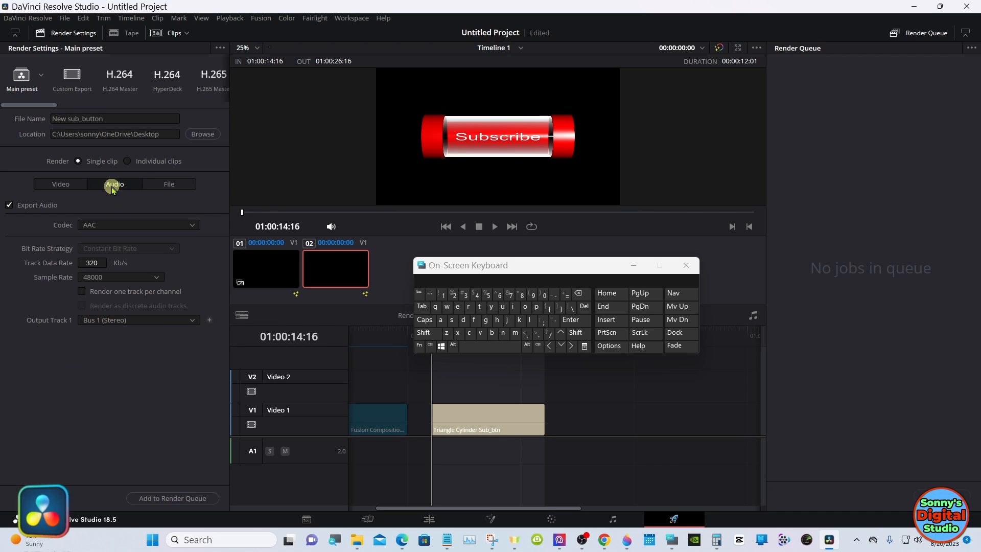
left_click(11, 206)
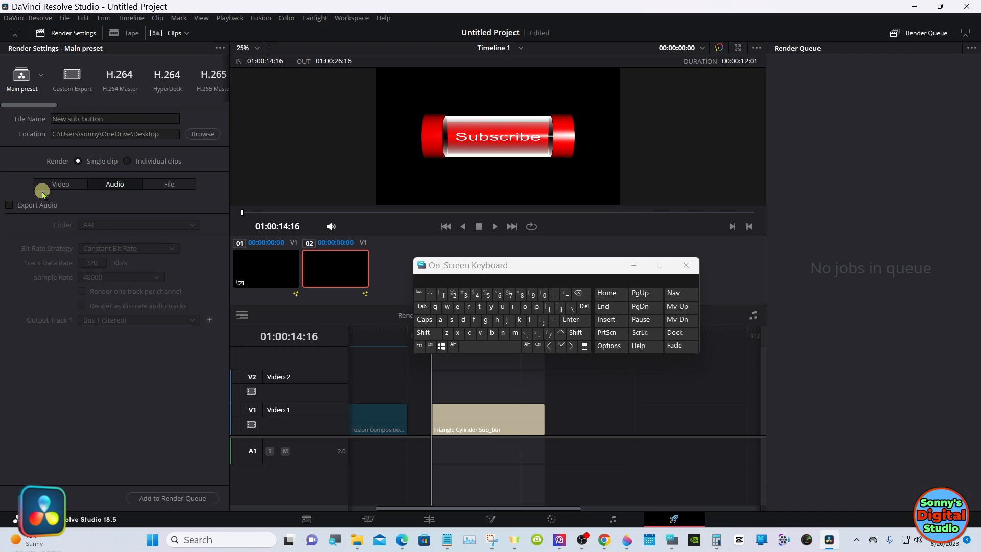
left_click(62, 185)
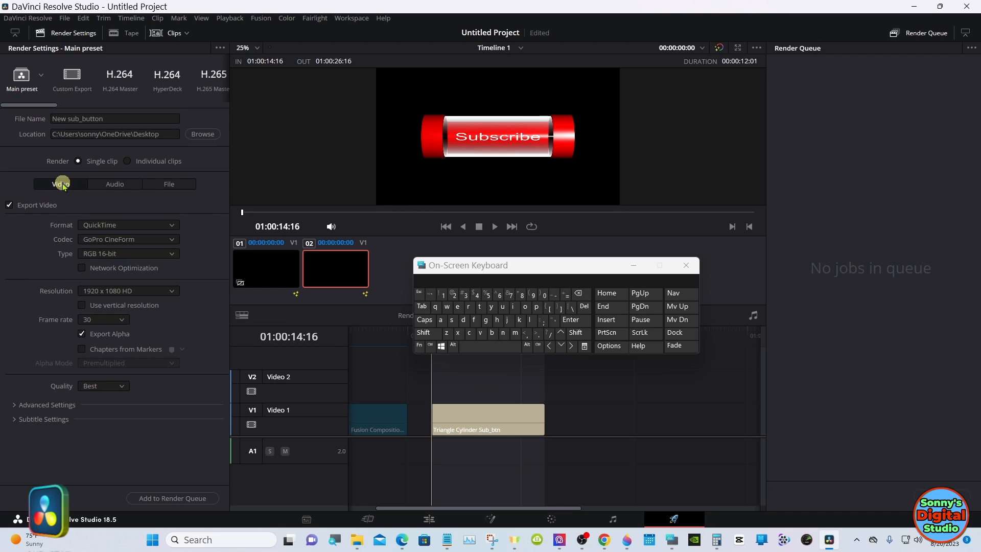
Step: Add the New sub_button job to the render queue, render it, and minimize the on-screen keyboard
left_click(173, 499)
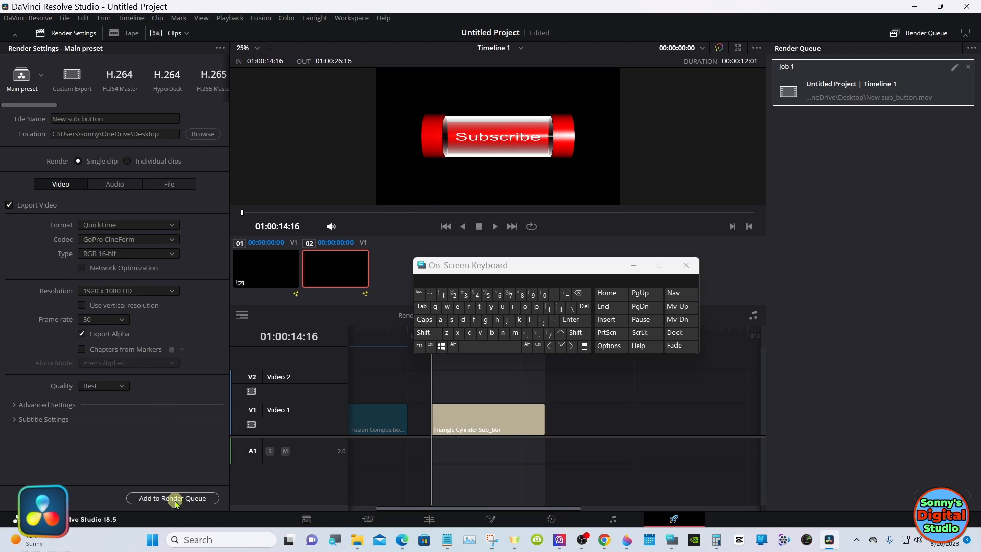
left_click(924, 494)
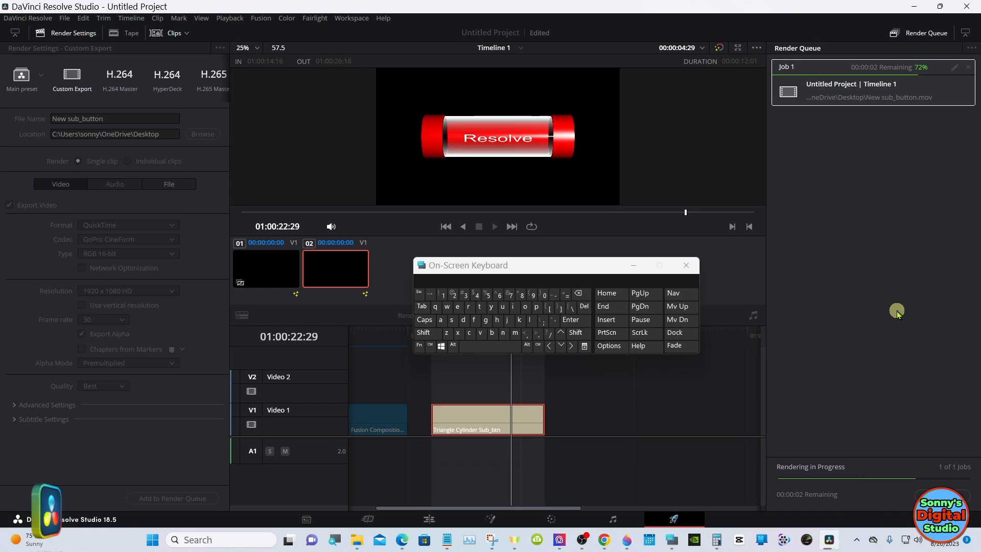
left_click(633, 265)
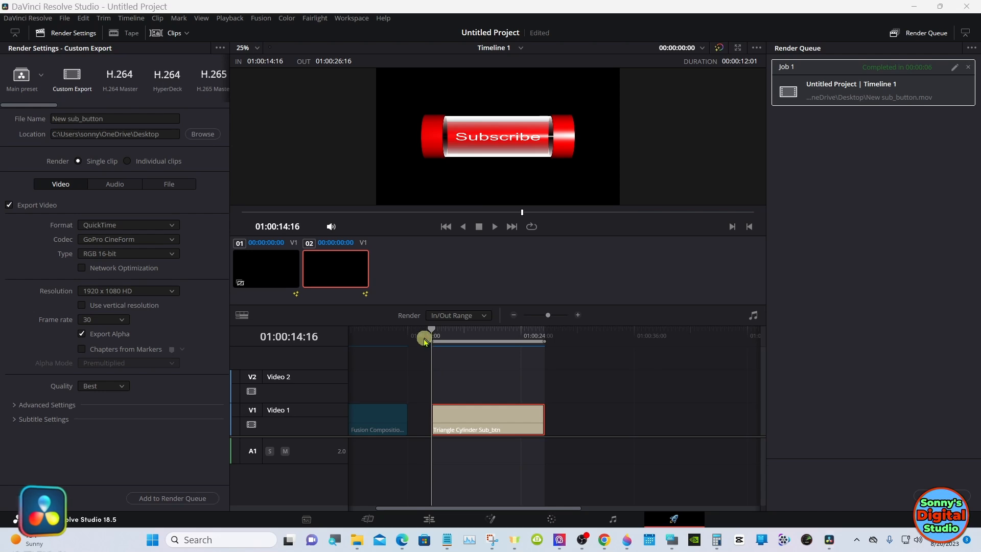
Step: Move the playhead back over the Fusion Composition clip and return to the Edit page with the timeline zoomed out
left_click_drag(427, 335, 395, 337)
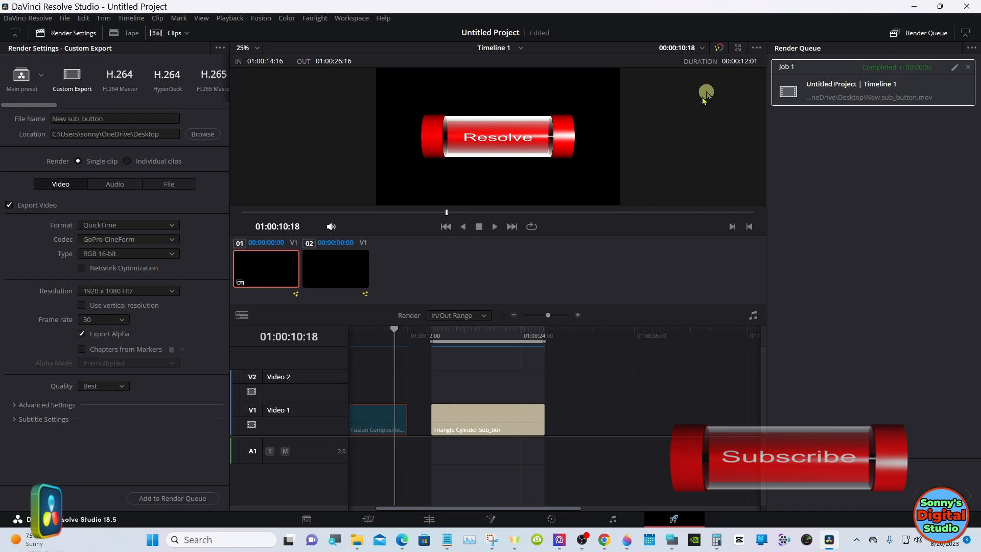
left_click(427, 517)
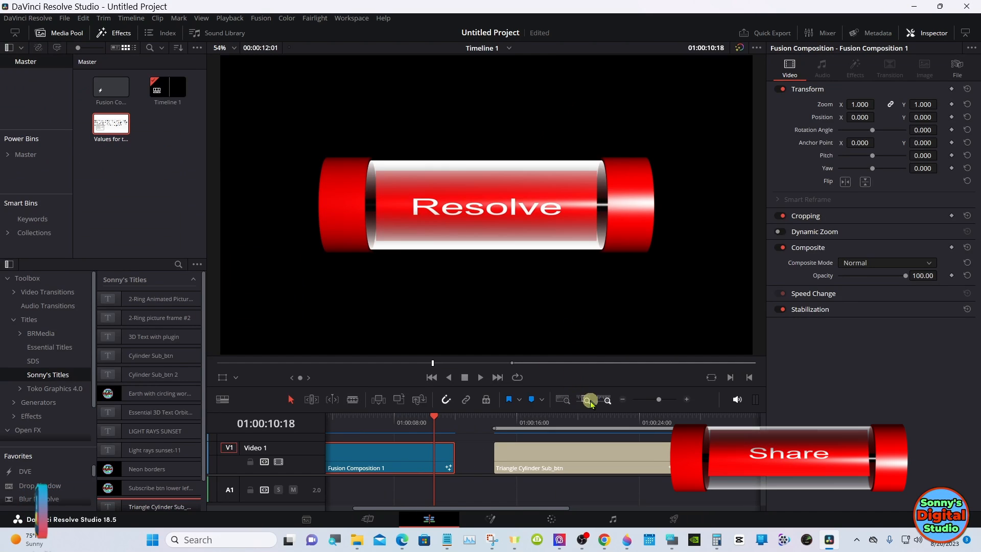
left_click(622, 399)
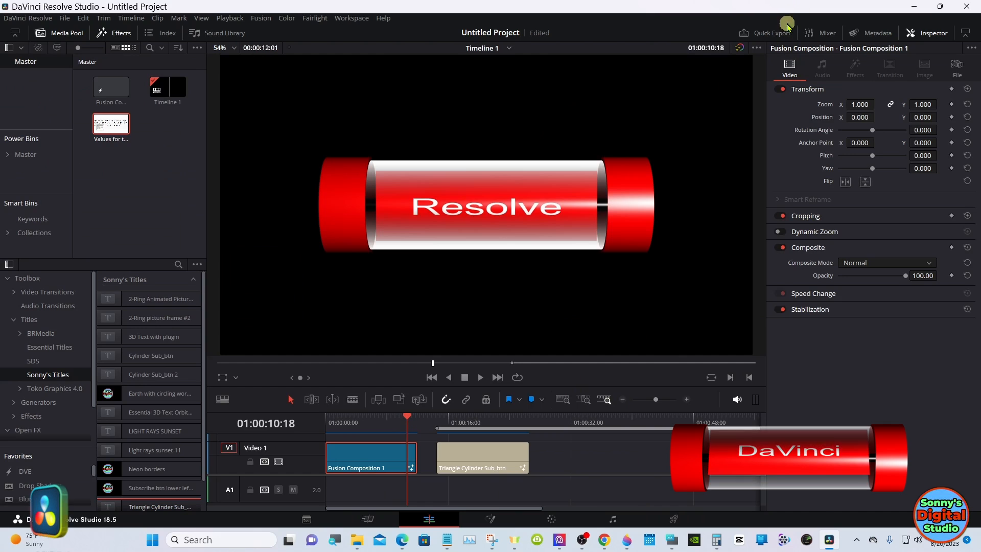
Step: Import the rendered New sub_button.mov from the Desktop into the media pool and restore the DaVinci Resolve window to full screen
left_click_drag(786, 7, 753, 425)
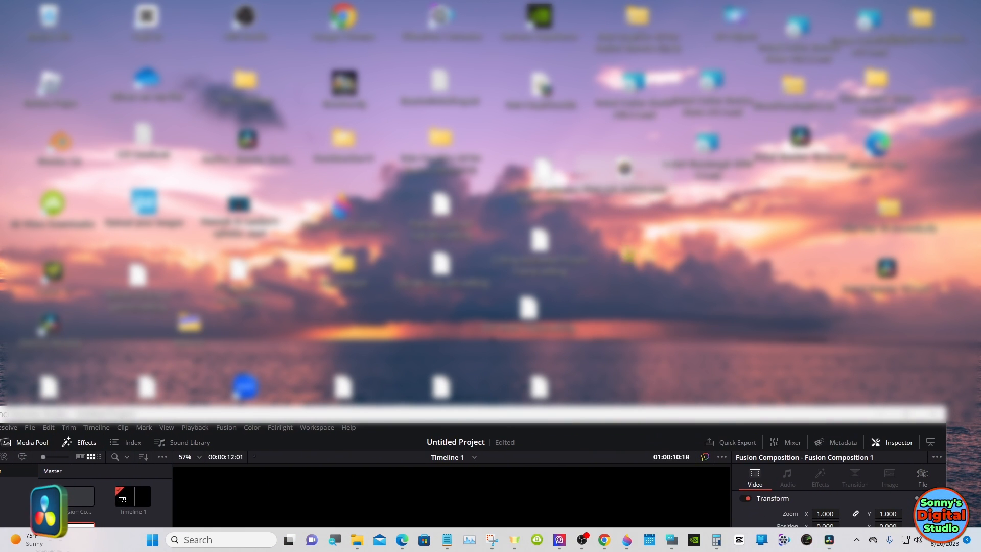
left_click_drag(625, 413, 692, 237)
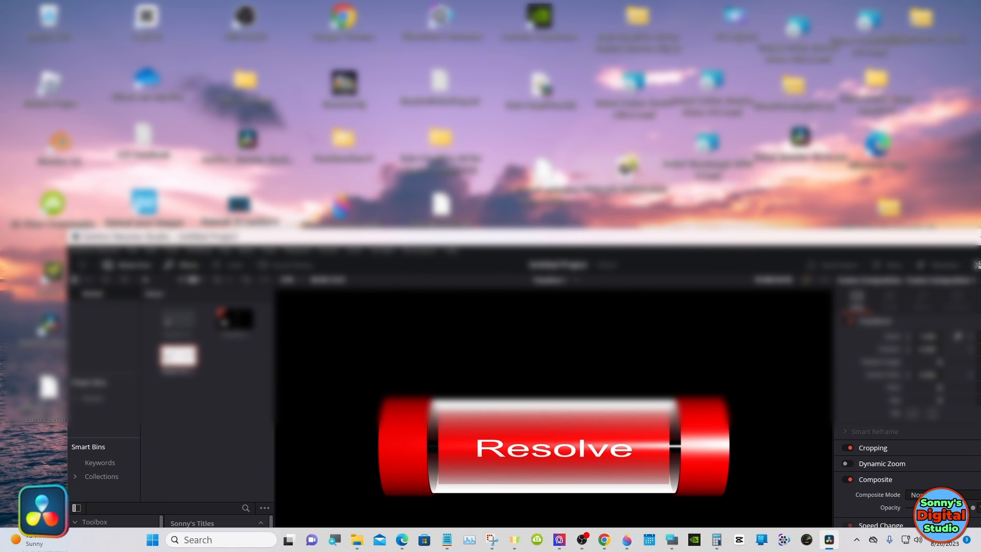
right_click(633, 163)
left_click(625, 169)
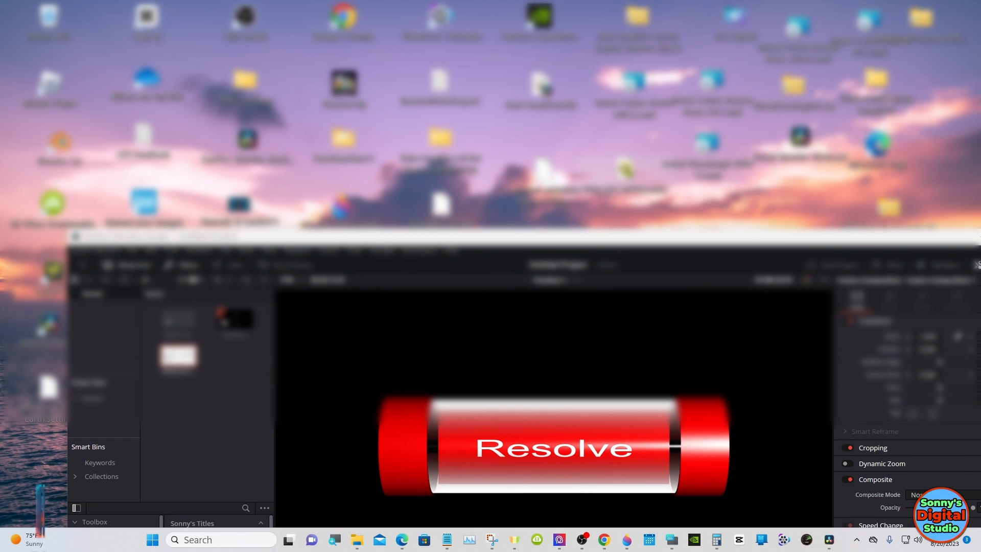
left_click_drag(625, 168, 217, 383)
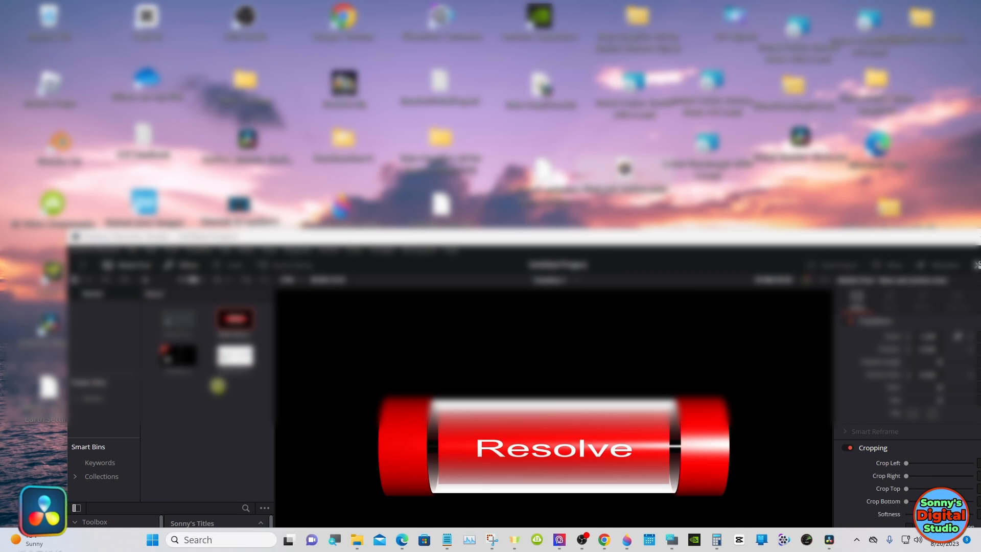
left_click_drag(376, 236, 308, 9)
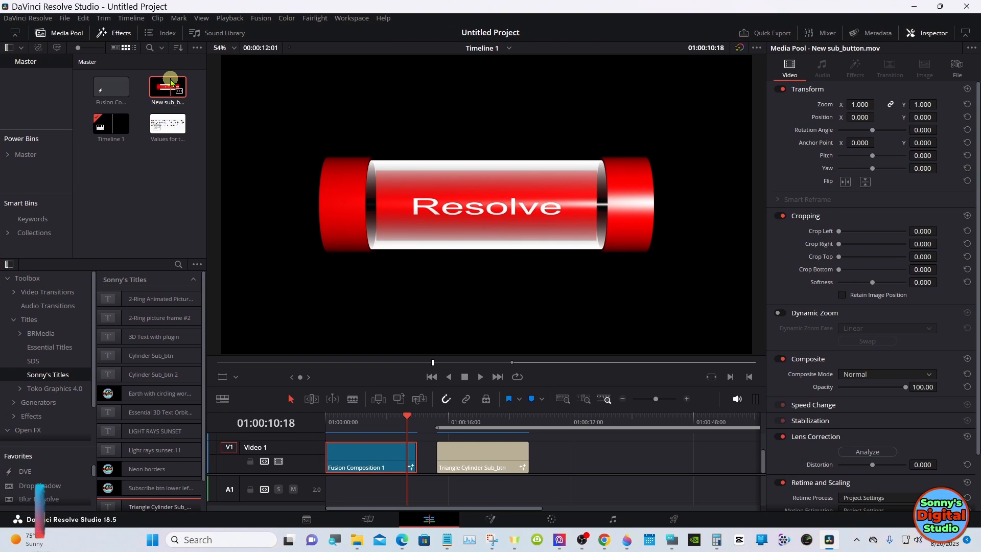
Step: Place New sub_button.mov on Video 1 after the Triangle Cylinder Sub_btn clip and play it from its start
left_click_drag(173, 84, 560, 439)
left_click(561, 435)
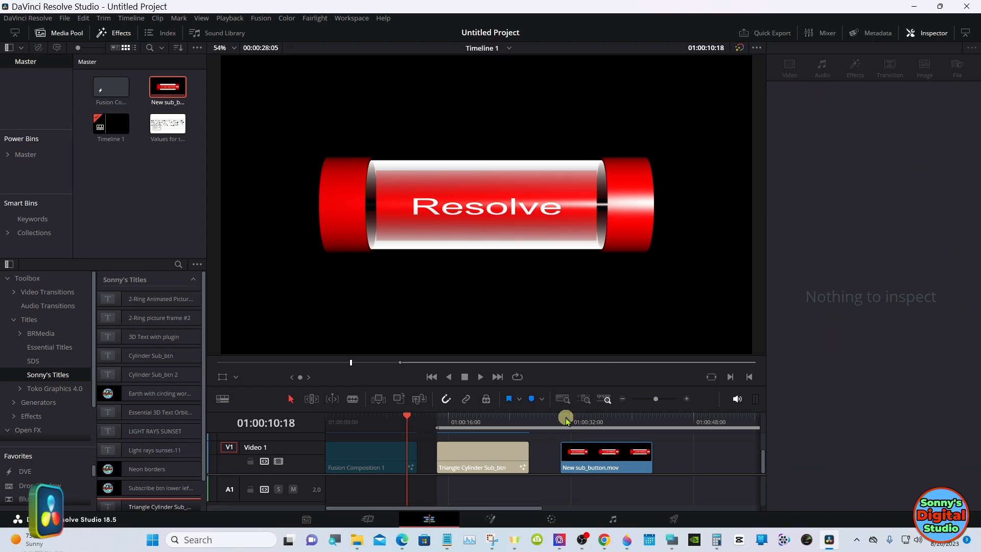
left_click(565, 419)
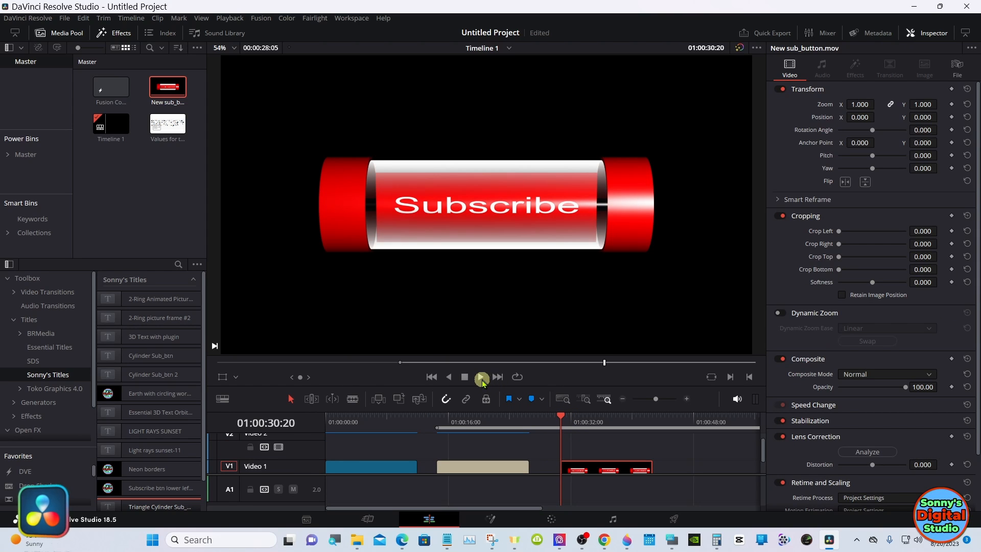
left_click(482, 380)
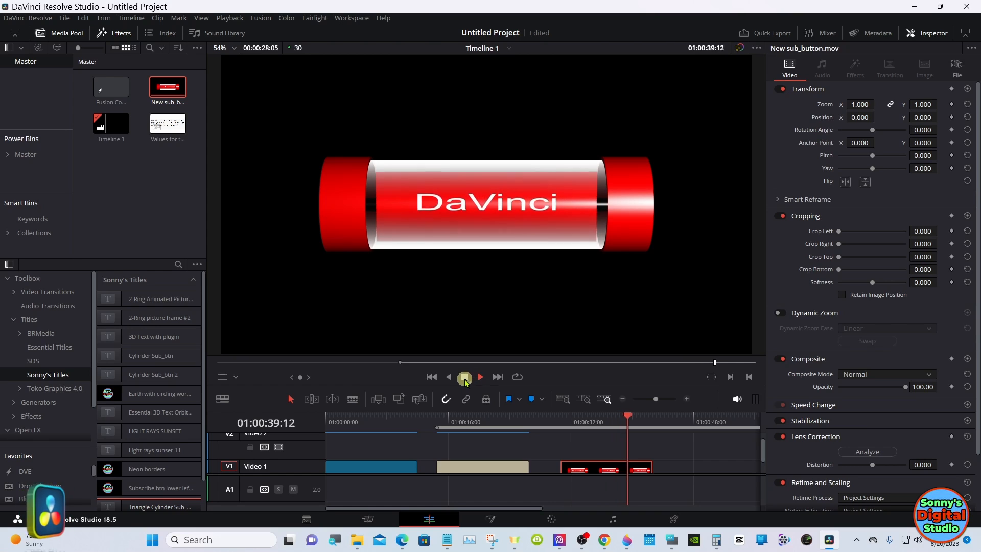
left_click(464, 377)
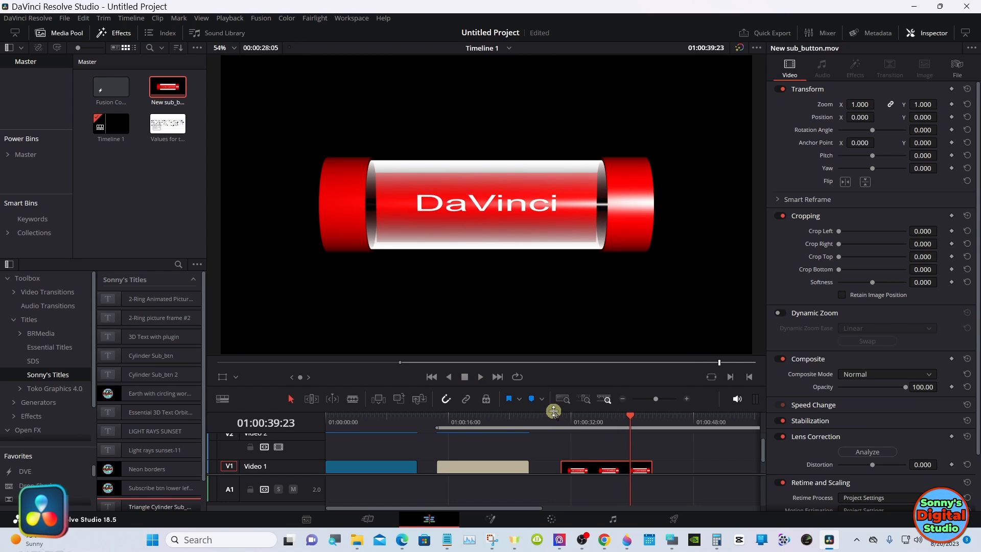
Step: Enlarge the timeline area and move the New sub_button.mov clip up to Video 2
left_click_drag(553, 411, 551, 368)
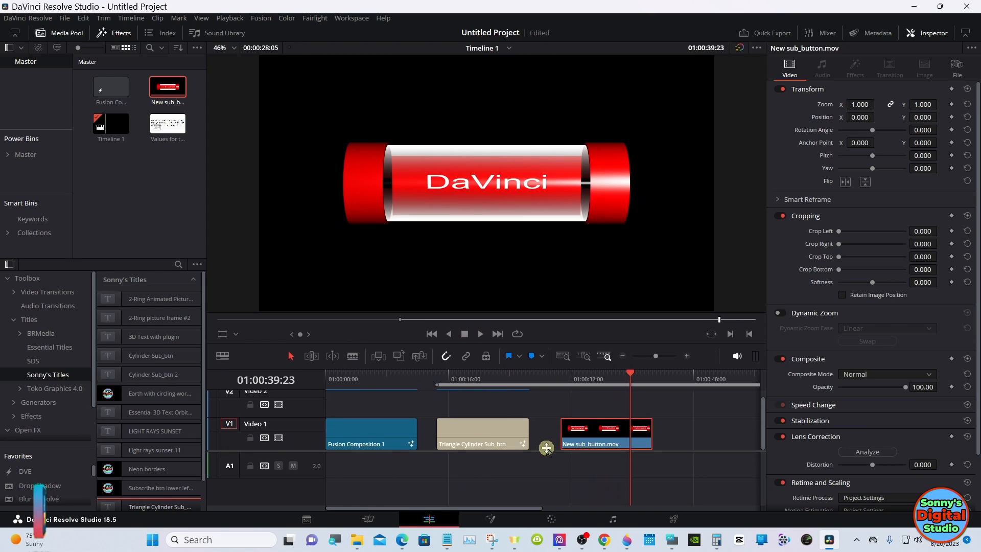
scroll(547, 448, "up", 2)
left_click_drag(577, 474, 578, 444)
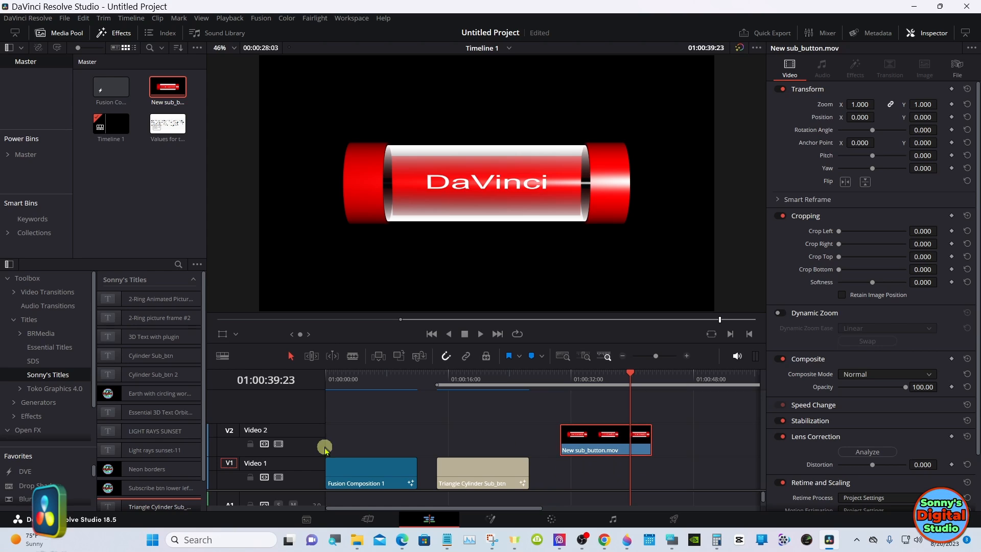
Step: Add a Solid Color generator on Video 1 beneath New sub_button.mov and set its color to dark blue #00557f
left_click(53, 402)
left_click_drag(118, 469, 651, 469)
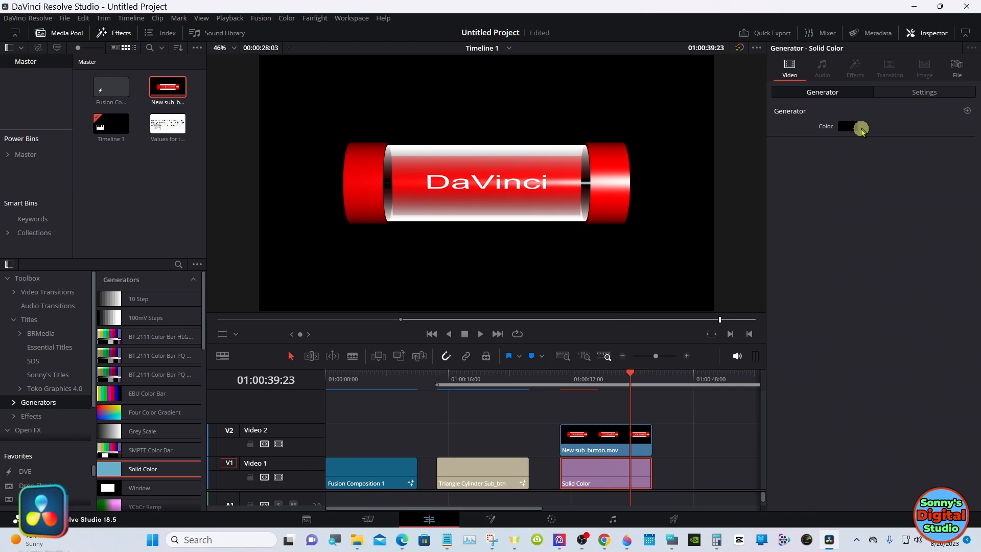
left_click(863, 127)
left_click(384, 199)
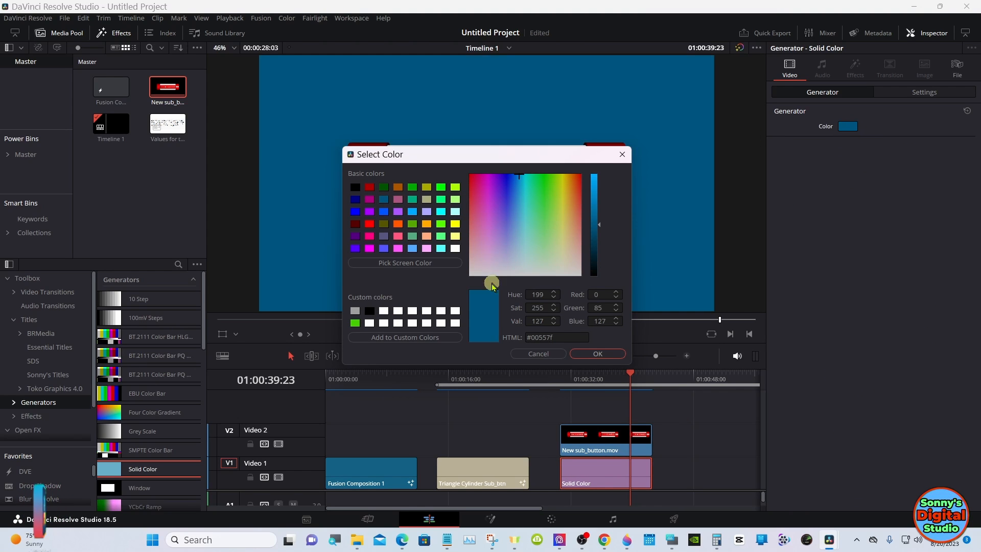
left_click(581, 354)
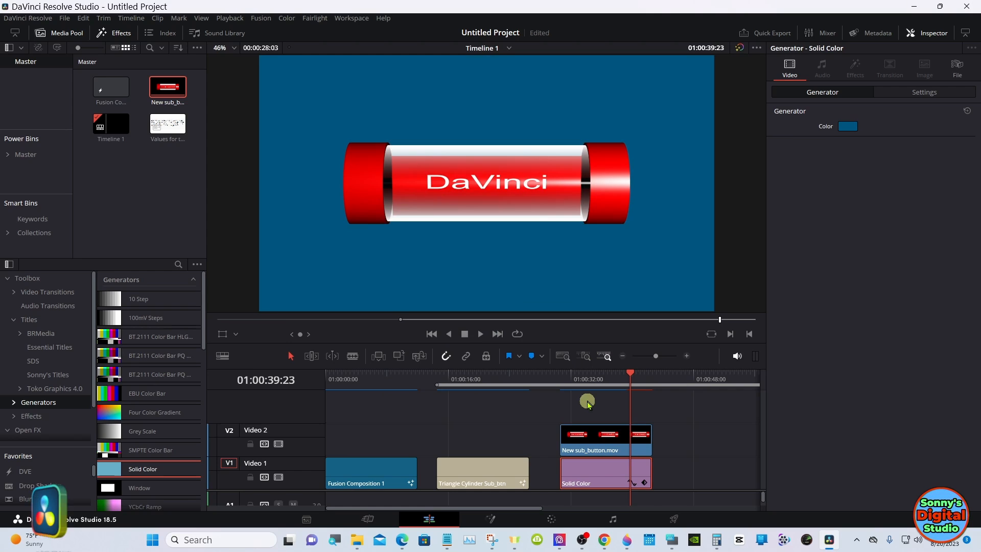
Step: Try scaling New sub_button.mov to zoom 0.440 and positioning it at X 432, Y -265, and reset both transform settings
left_click(595, 436)
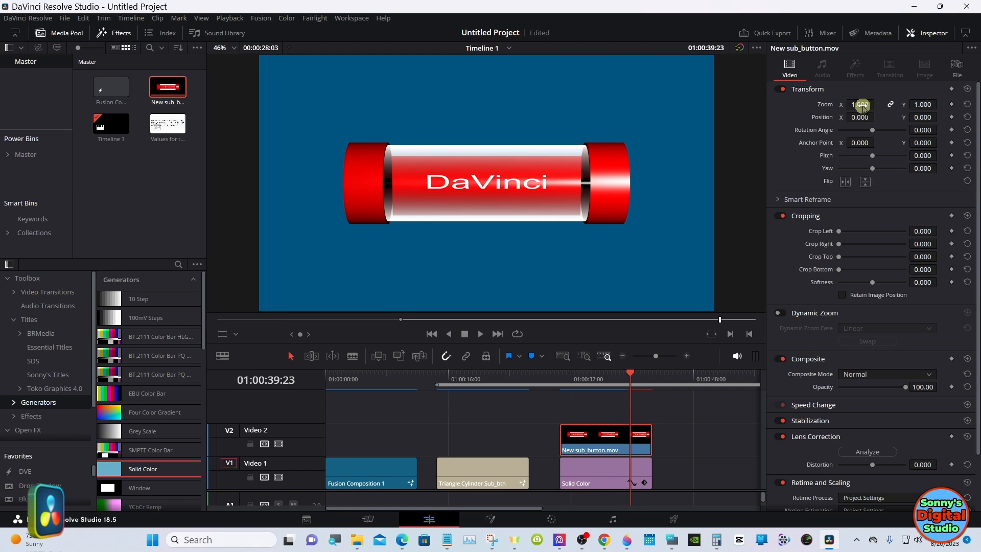
left_click_drag(862, 105, 843, 106)
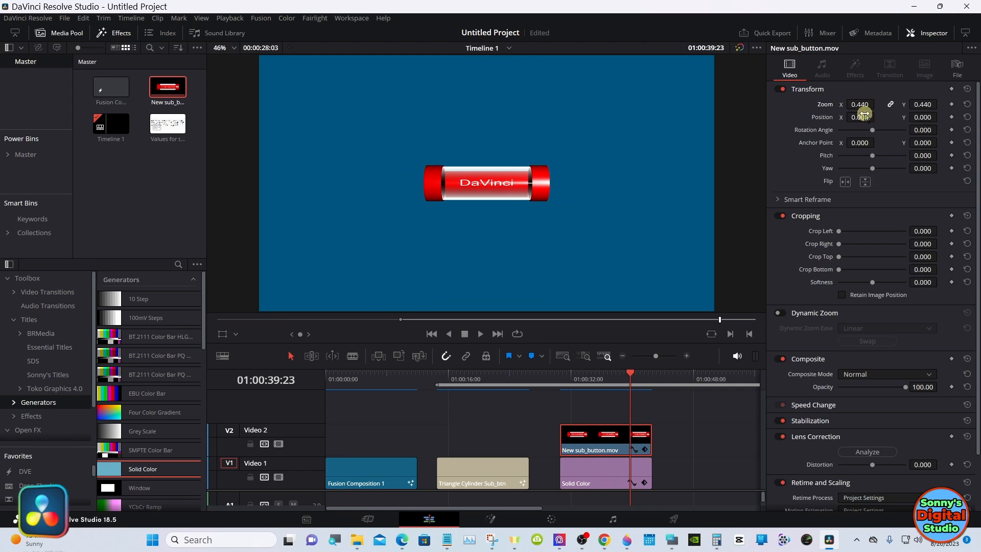
mouse_move(852, 117)
left_mouse_down()
mouse_move(920, 118)
mouse_move(588, 277)
mouse_move(852, 117)
left_mouse_up()
mouse_move(930, 117)
left_mouse_down()
mouse_move(820, 127)
mouse_move(932, 119)
left_mouse_up()
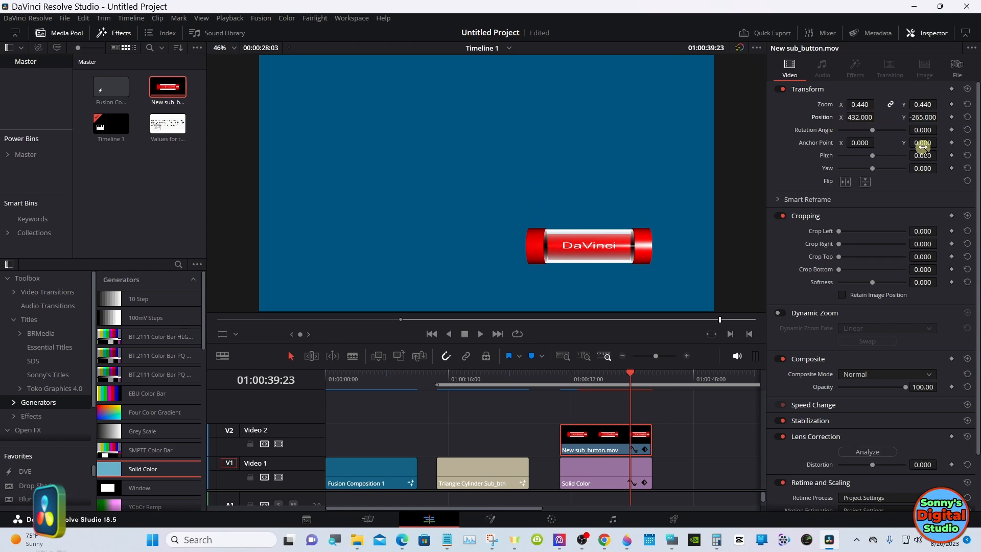
double_click(824, 109)
double_click(823, 118)
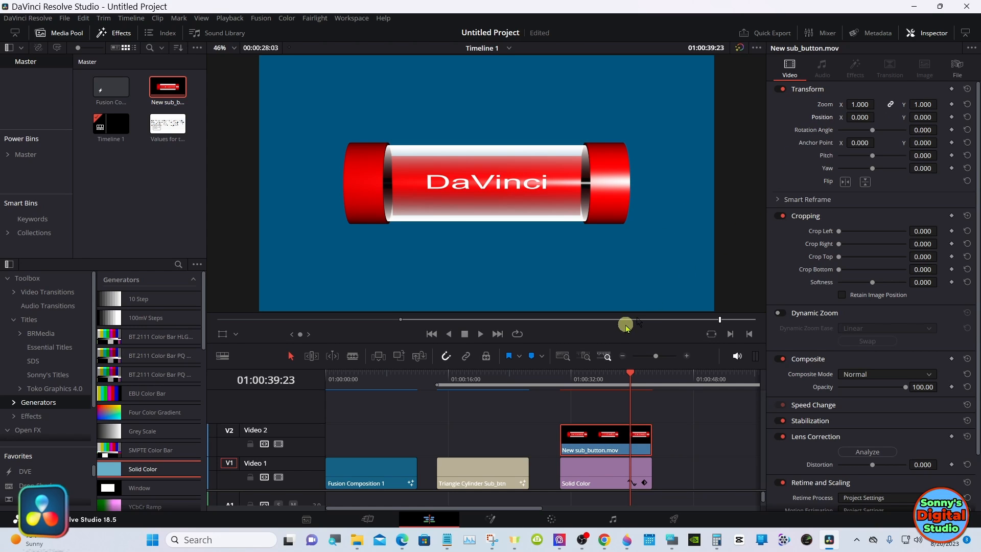
Step: Play the New sub_button.mov clip over the solid color background from its start
left_click(561, 378)
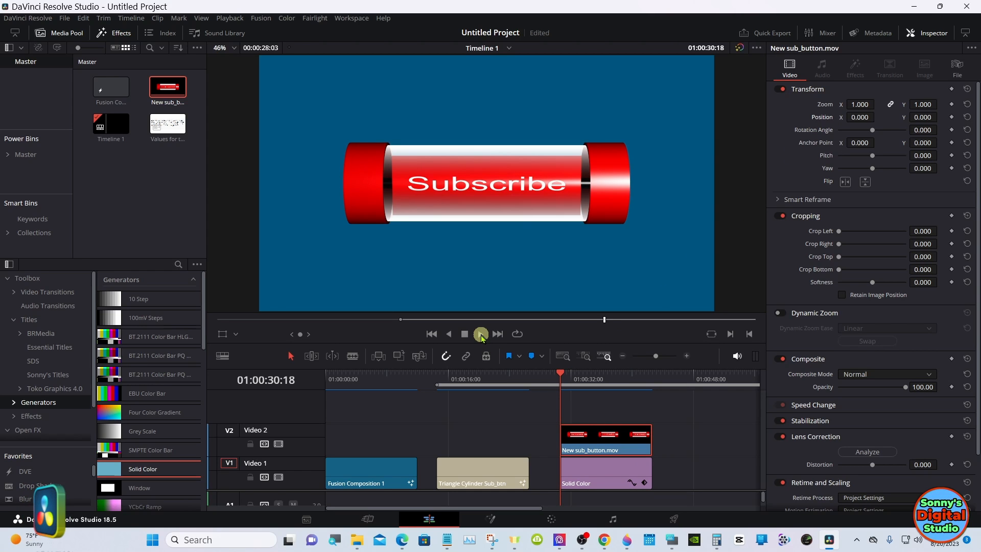
left_click(481, 335)
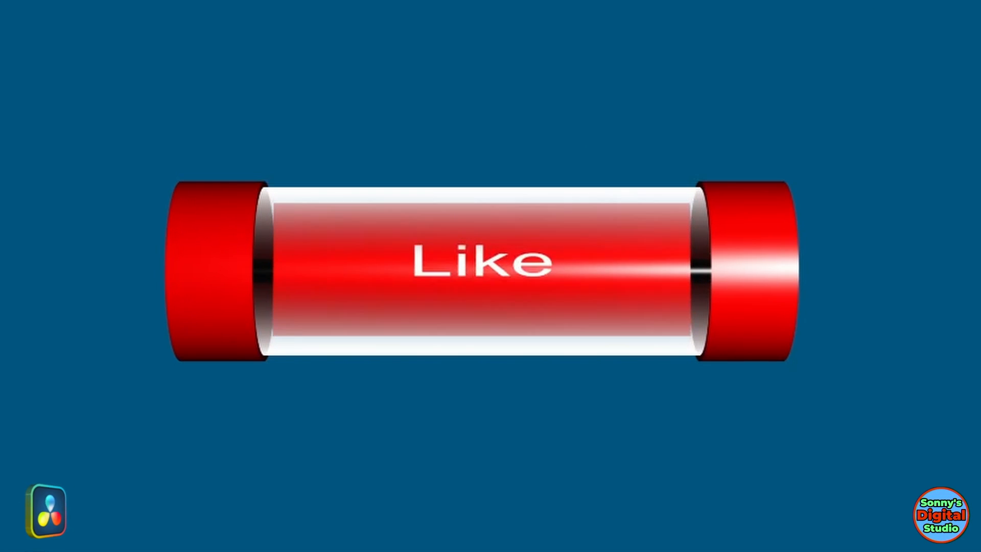